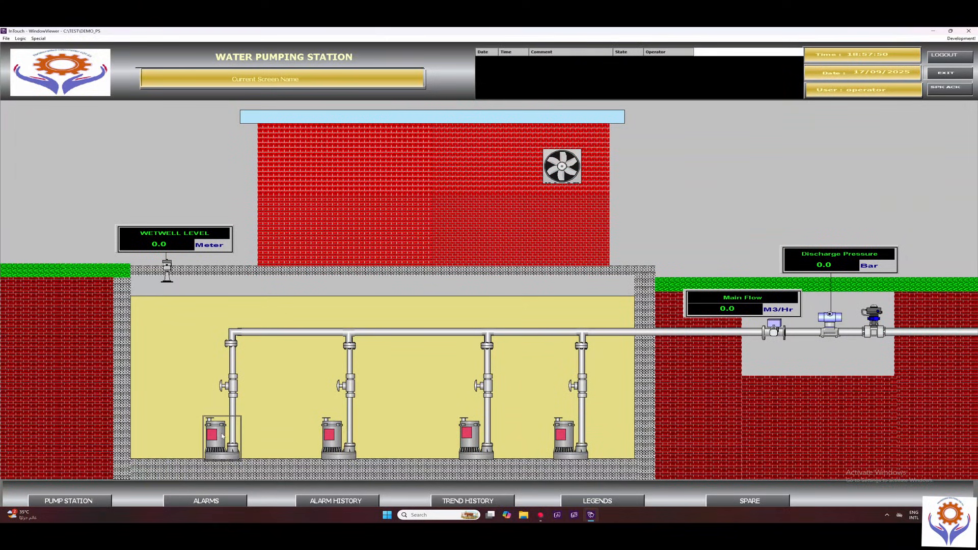
- Open the first pump's control popup in the running pumping station screen and move it in front of the building
click(219, 438)
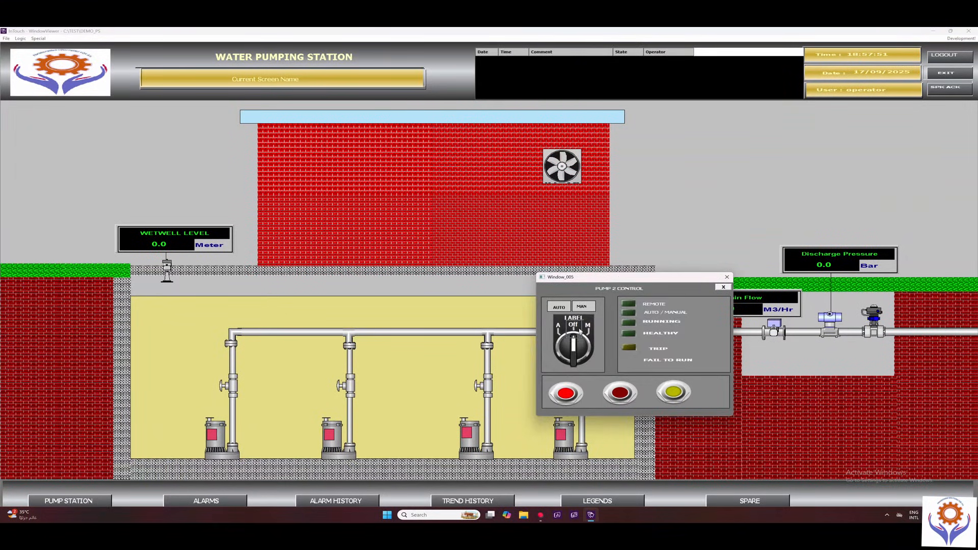
drag(580, 277, 305, 184)
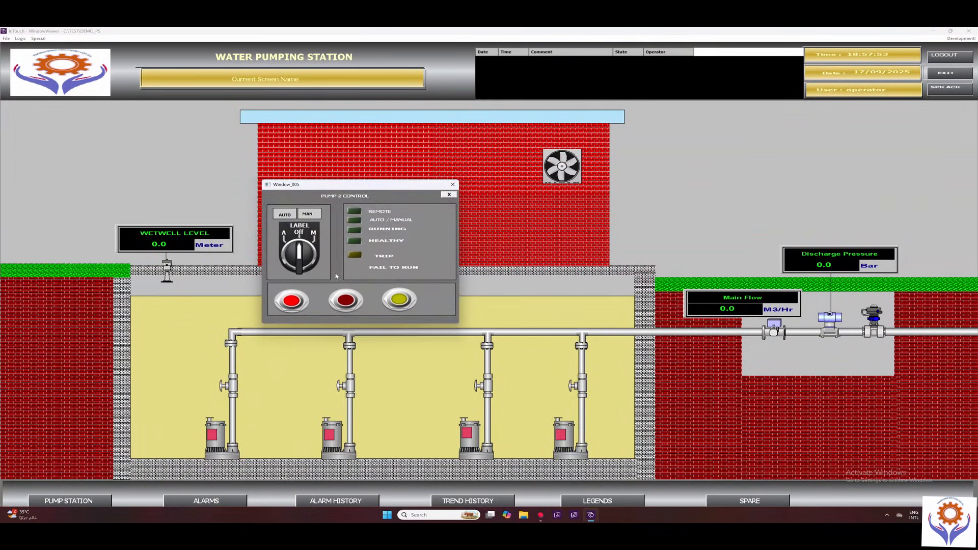
click(285, 242)
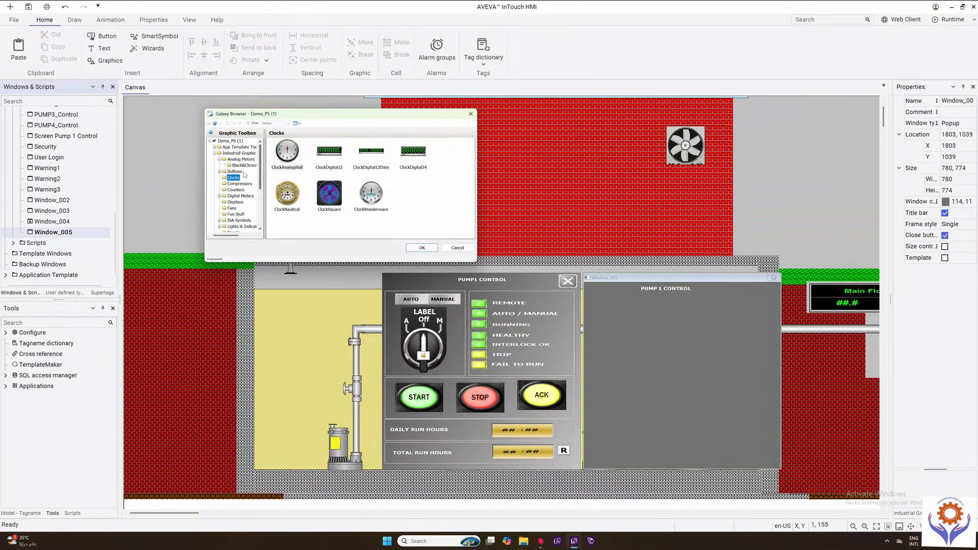
- Browse the Buttons category of the graphic toolbox for push-button graphics
click(235, 171)
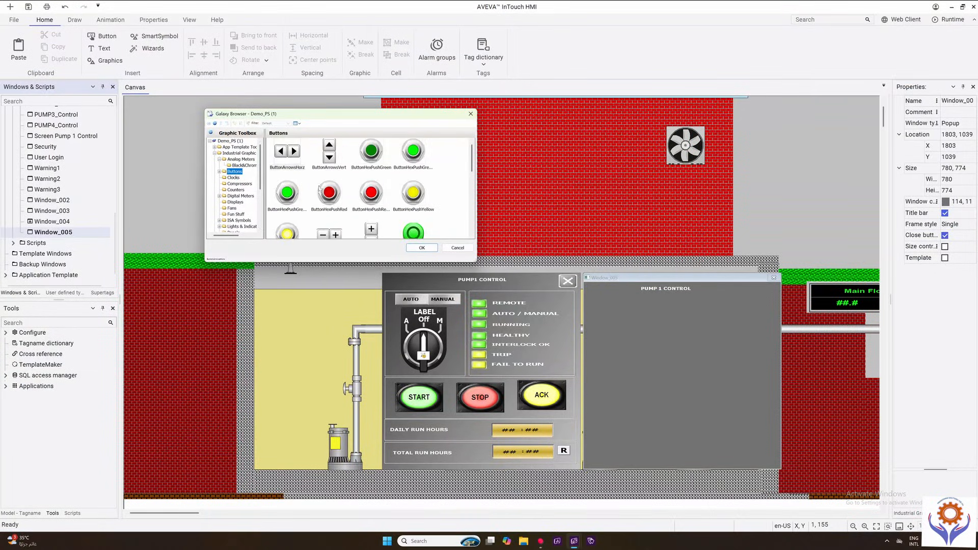
mouse_move(472, 162)
mouse_down()
mouse_move(467, 227)
mouse_move(470, 163)
mouse_up()
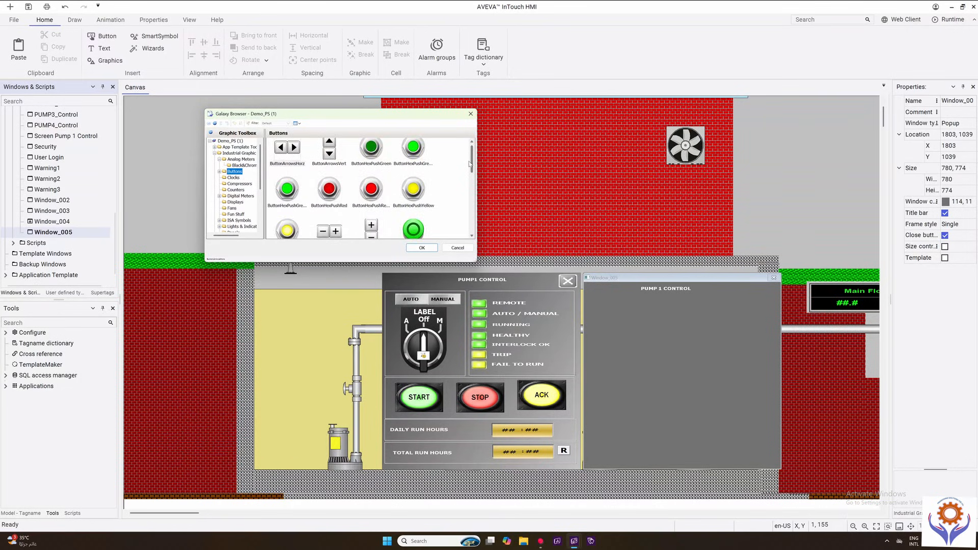
drag(262, 178, 261, 200)
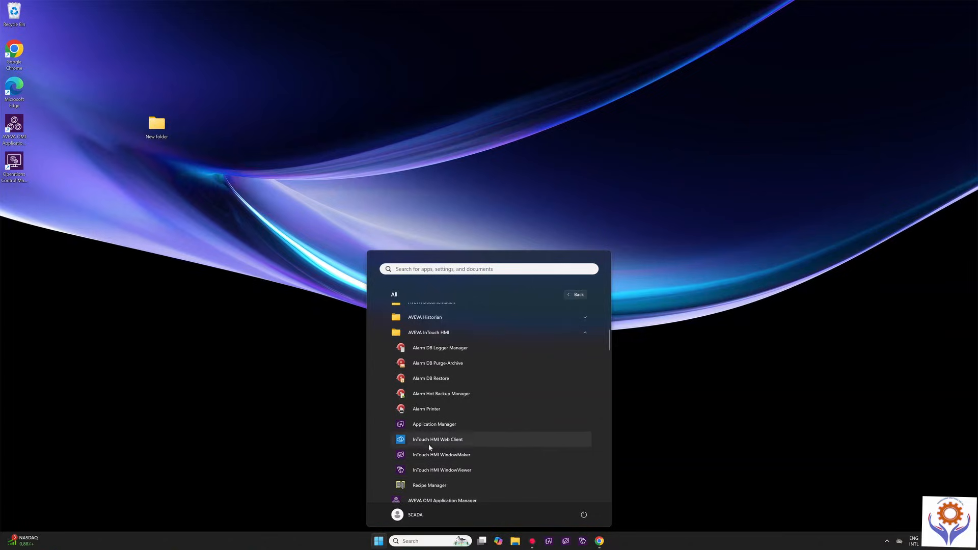
- Switch to the InTouch Application Manager
click(473, 433)
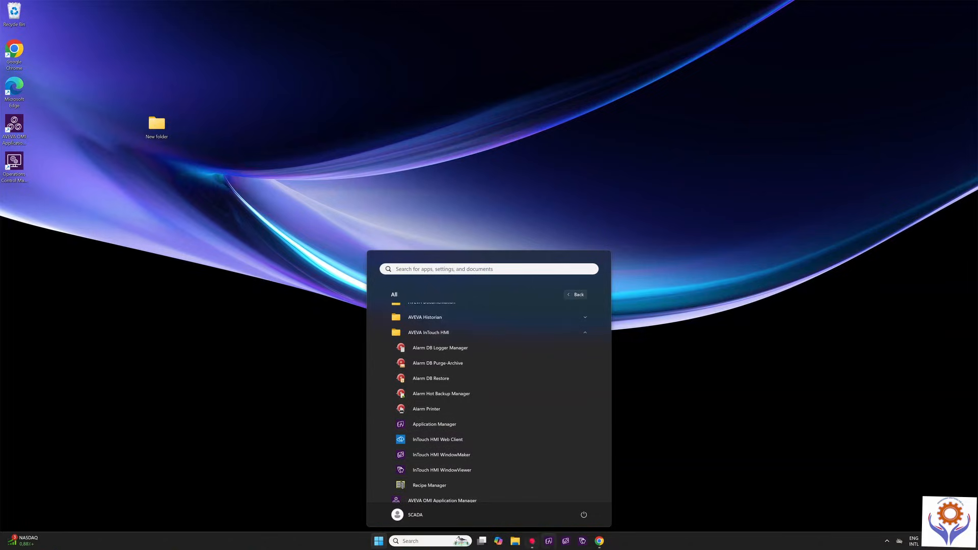
click(548, 542)
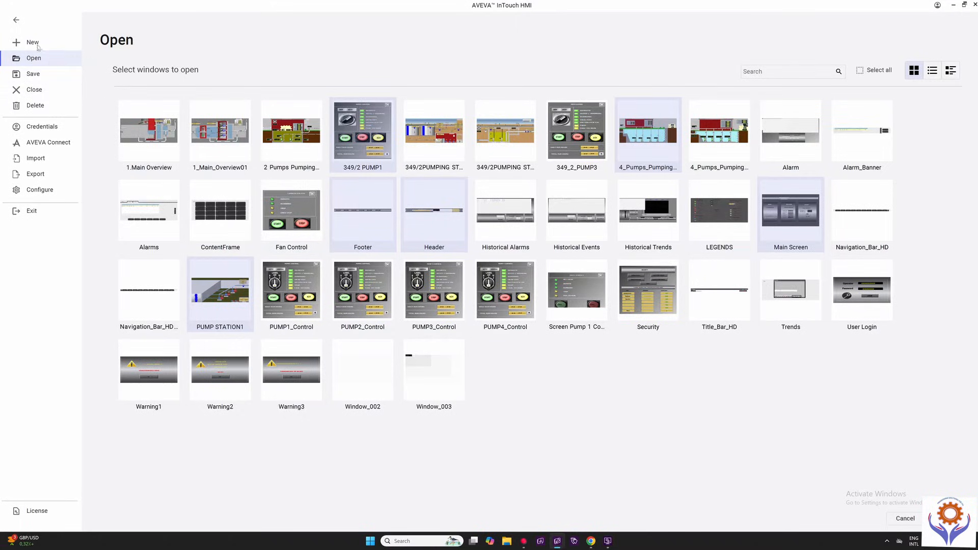
- Leave the window opening page, expand the unassigned windows and open Window_004
click(29, 25)
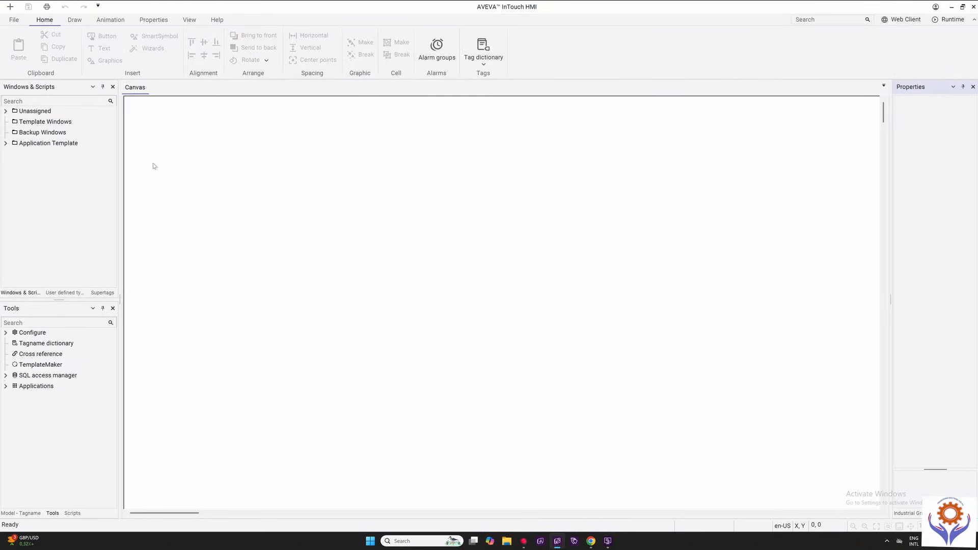
click(5, 112)
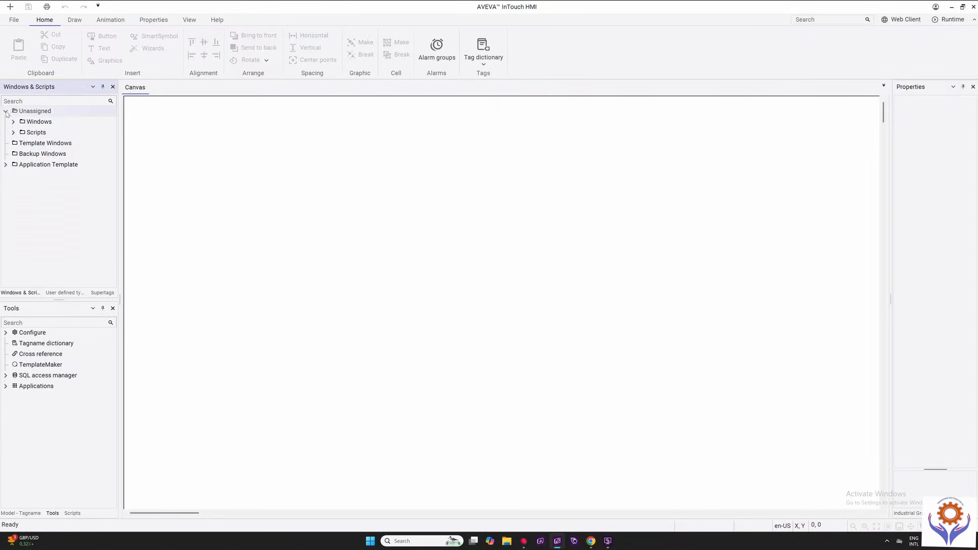
click(13, 122)
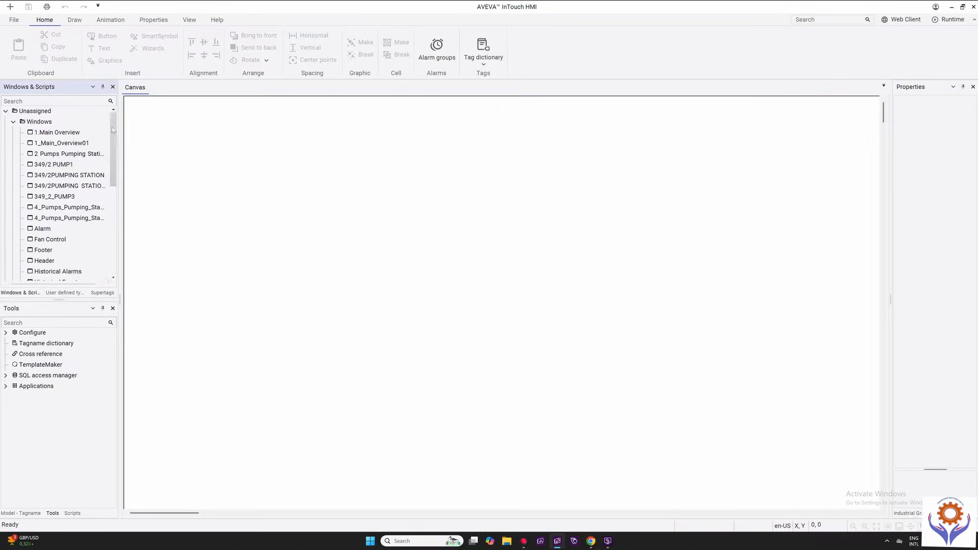
mouse_move(112, 127)
mouse_down()
mouse_move(114, 234)
mouse_move(125, 117)
mouse_up()
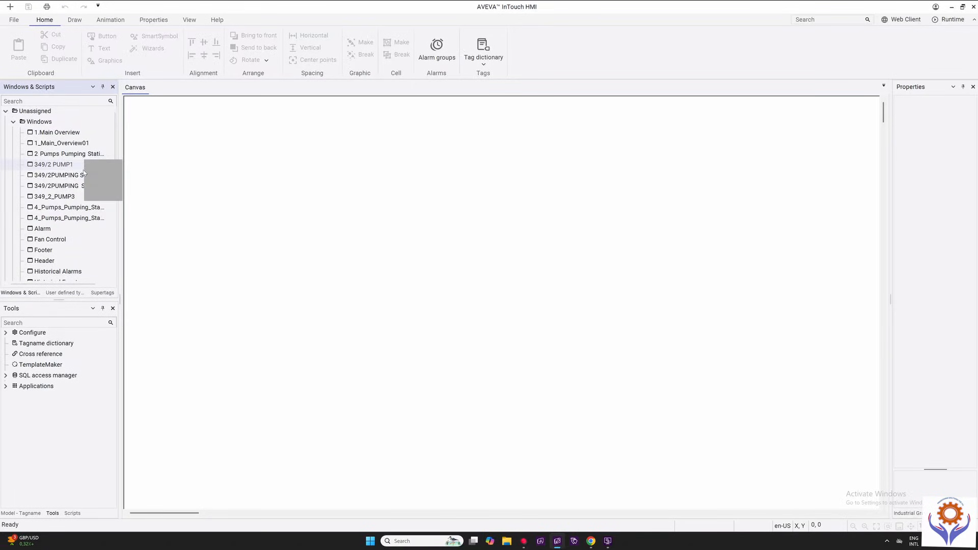
scroll(77, 214, down, 10)
double_click(73, 278)
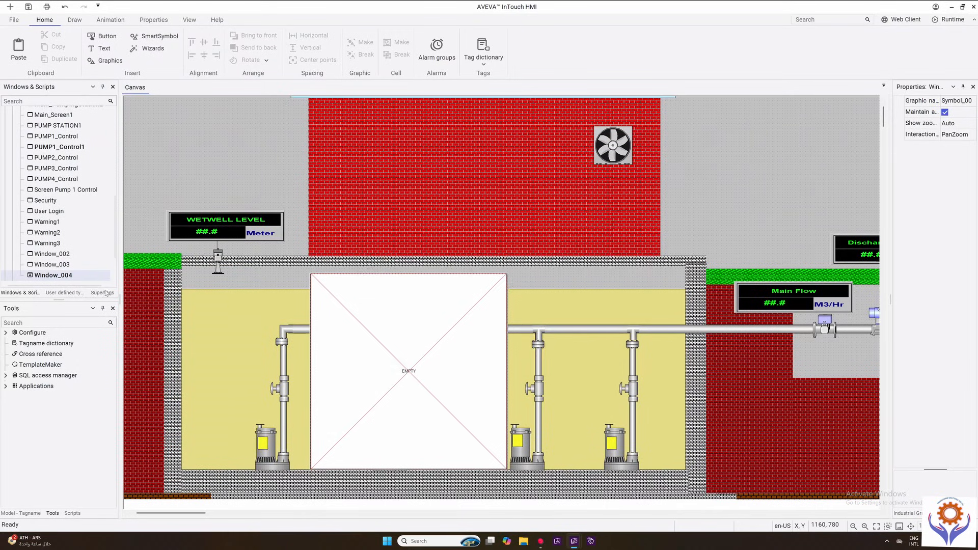
- Display the PUMP1 control popup over the pumping station drawing on the canvas
right_click(73, 282)
click(84, 294)
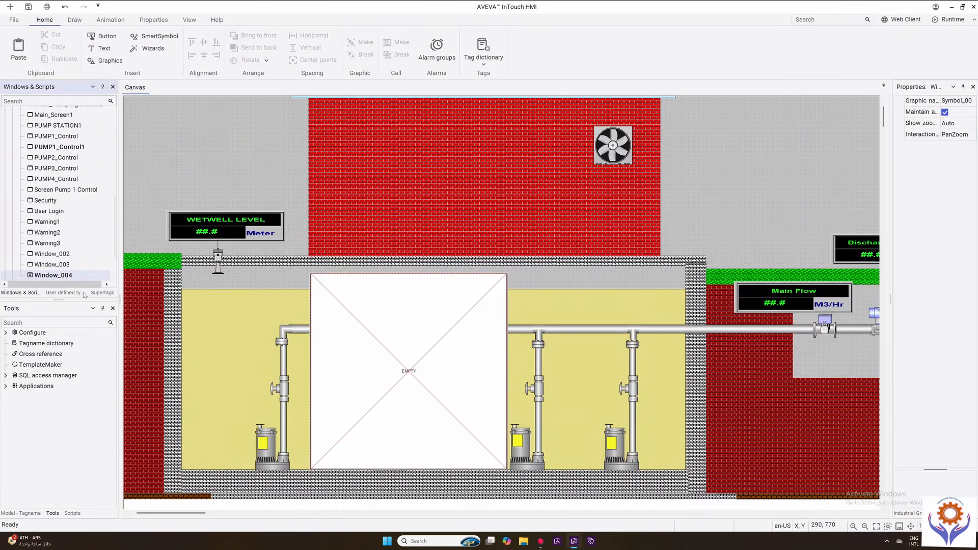
click(464, 285)
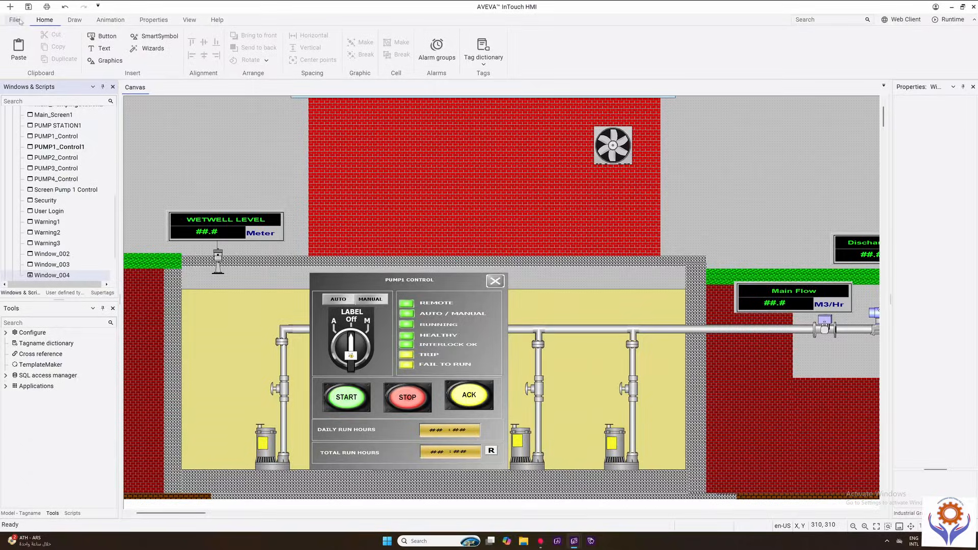
- Create a new blank window and set its window type to Popup
click(10, 7)
double_click(149, 133)
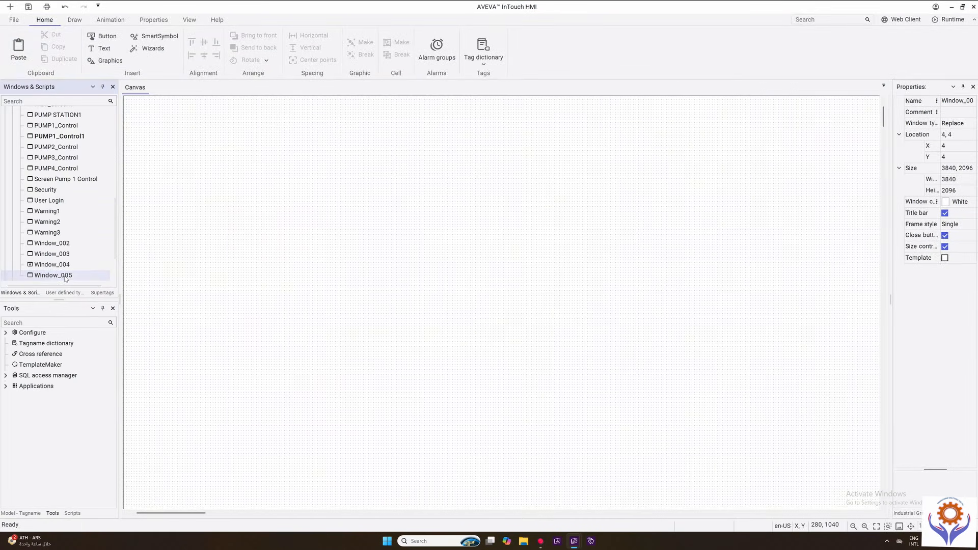
right_click(66, 279)
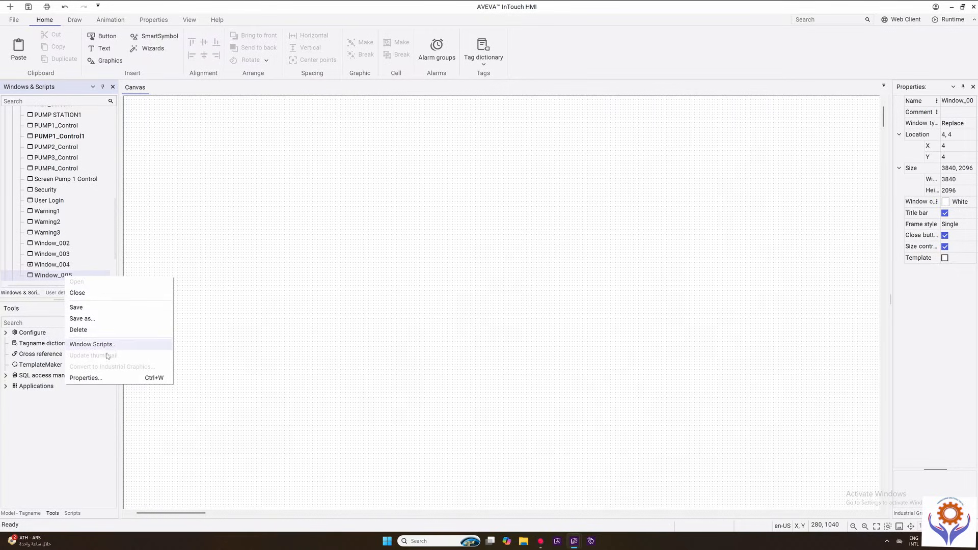
click(94, 379)
click(964, 124)
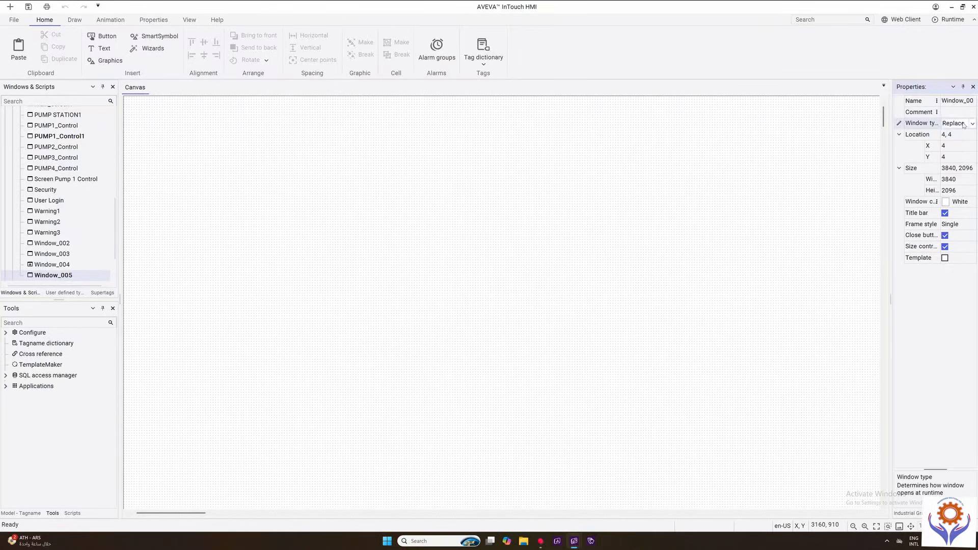
click(964, 125)
click(953, 154)
- Check the size of the PUMP1_Control1 window and return to Window_005
click(113, 214)
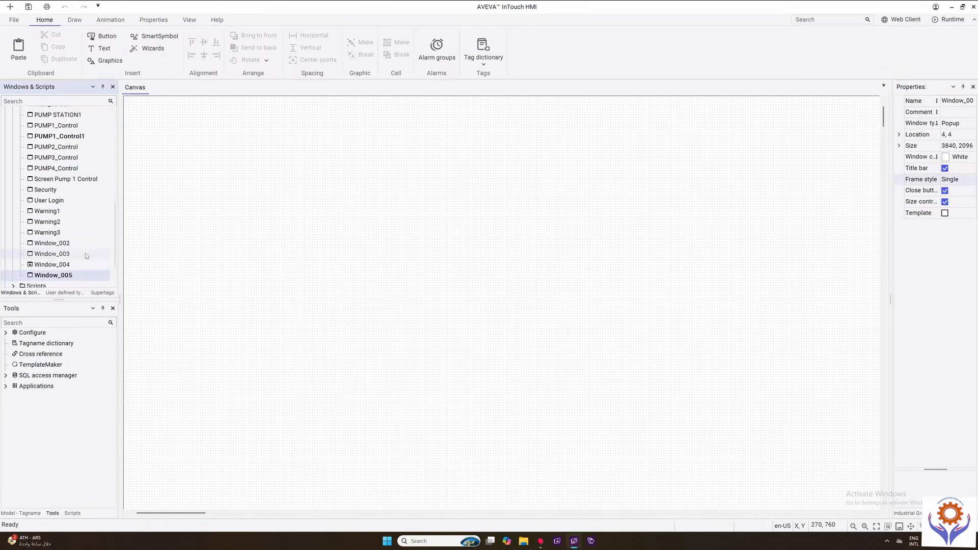
double_click(59, 136)
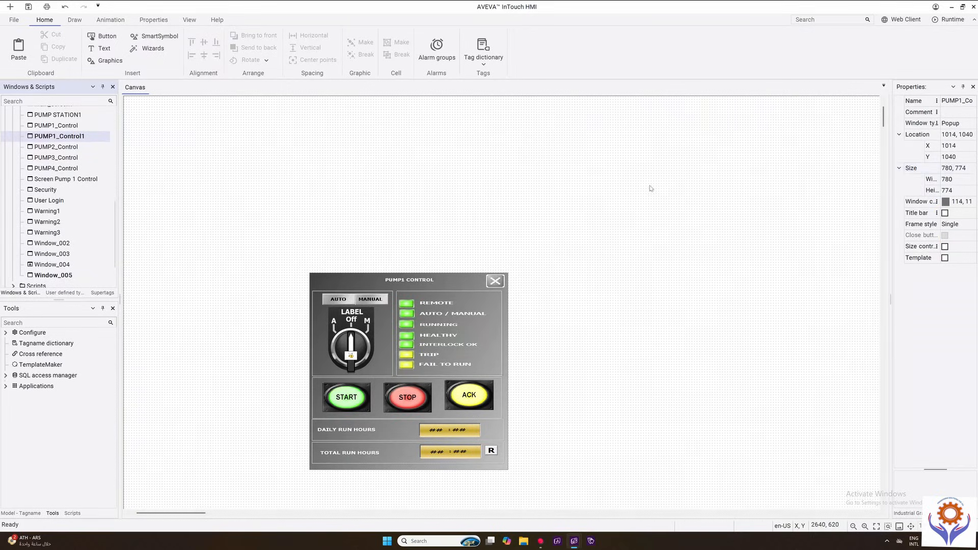
double_click(54, 275)
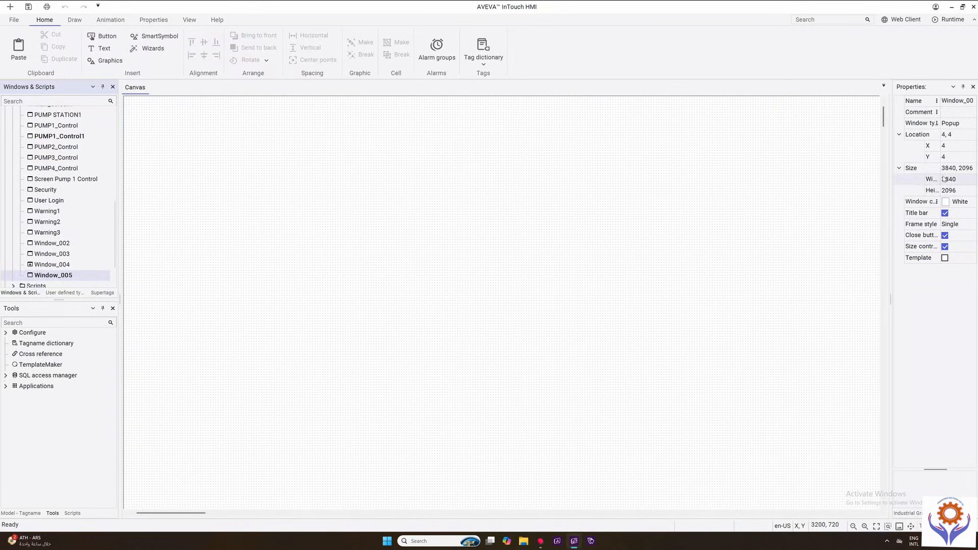
click(957, 169)
click(956, 183)
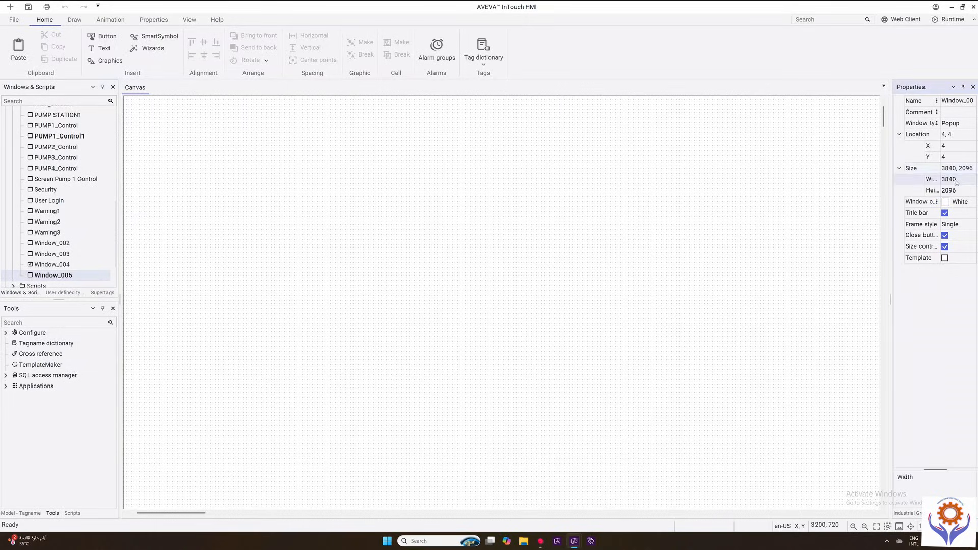
click(956, 183)
text(78)
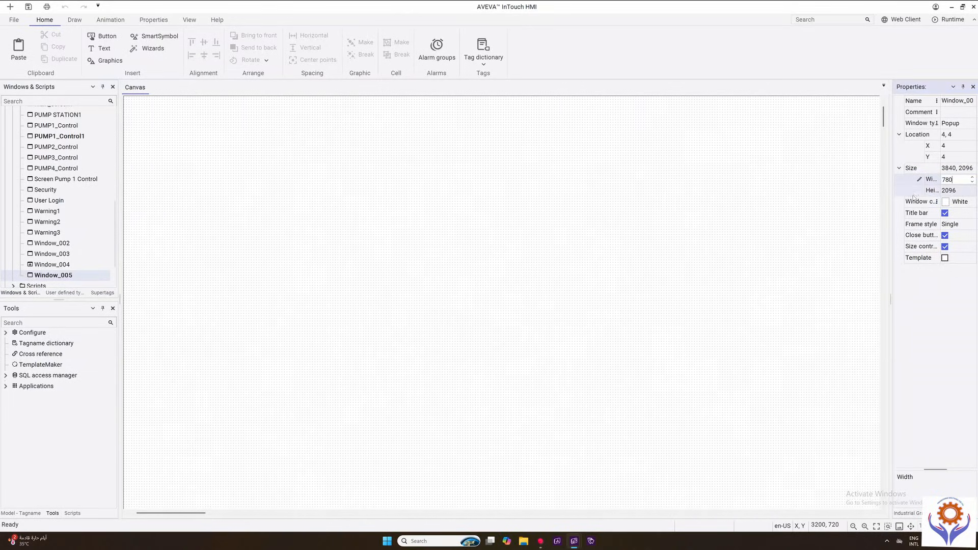
- Set Window_005's width to 780 and its height to 774
click(957, 170)
click(956, 180)
double_click(940, 179)
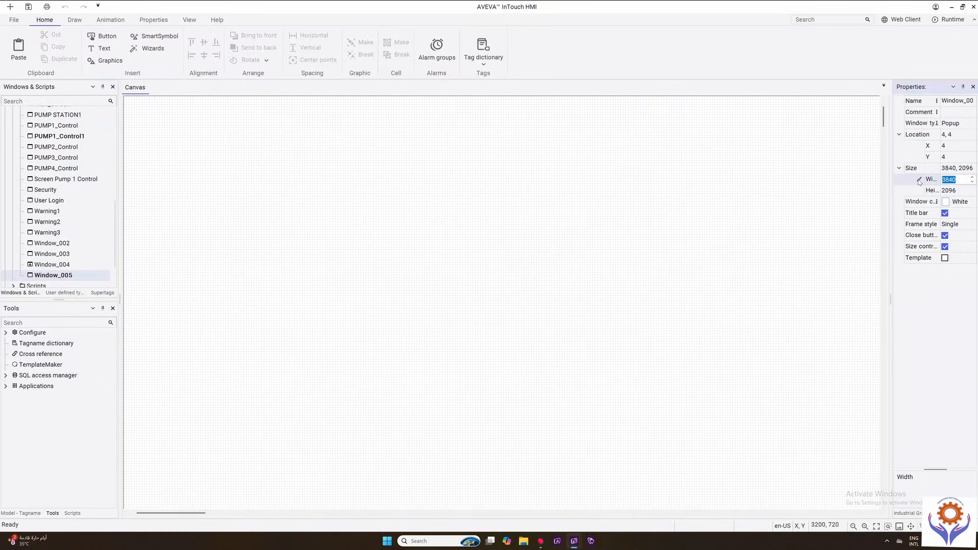
text(78)
key(Tab)
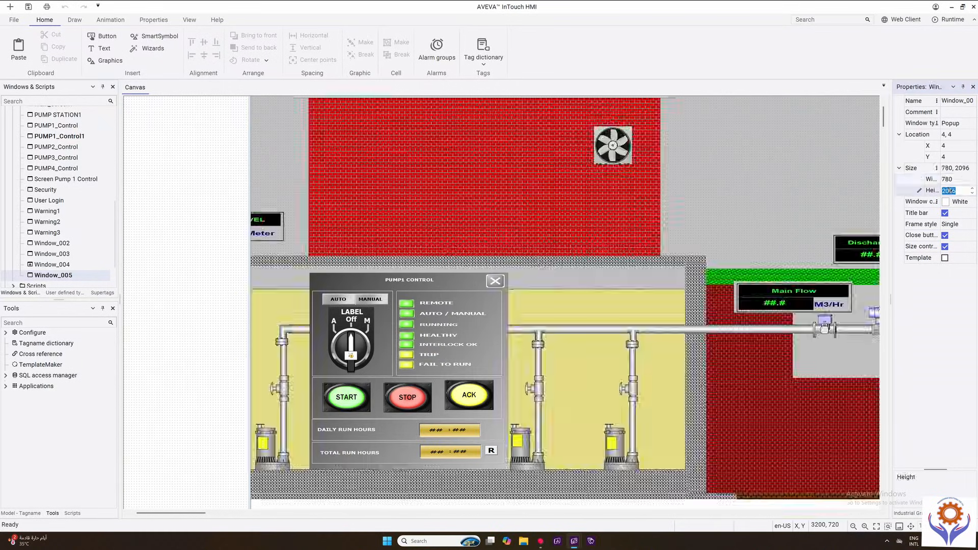
text(774)
key(Return)
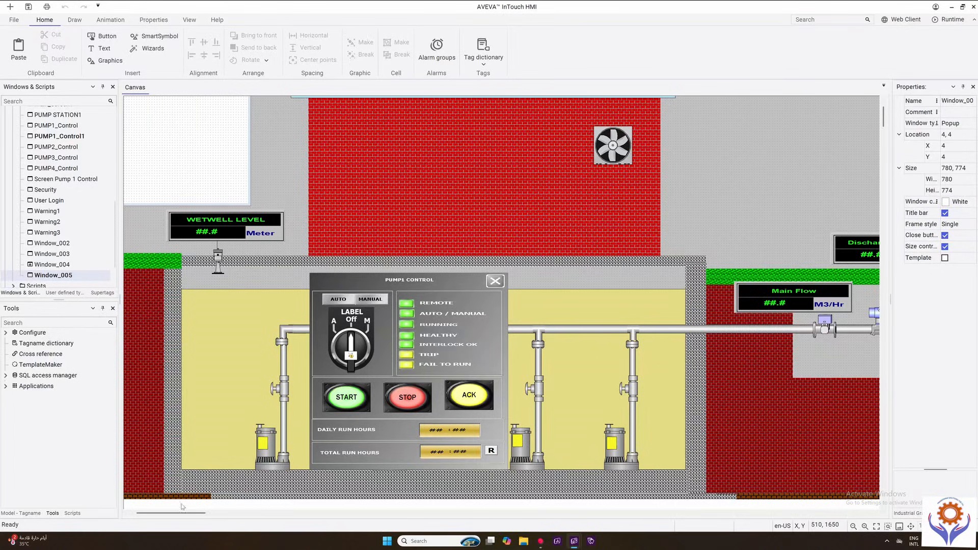
- Examine the location and window properties of the PUMP1_Control1 popup
drag(165, 514, 158, 514)
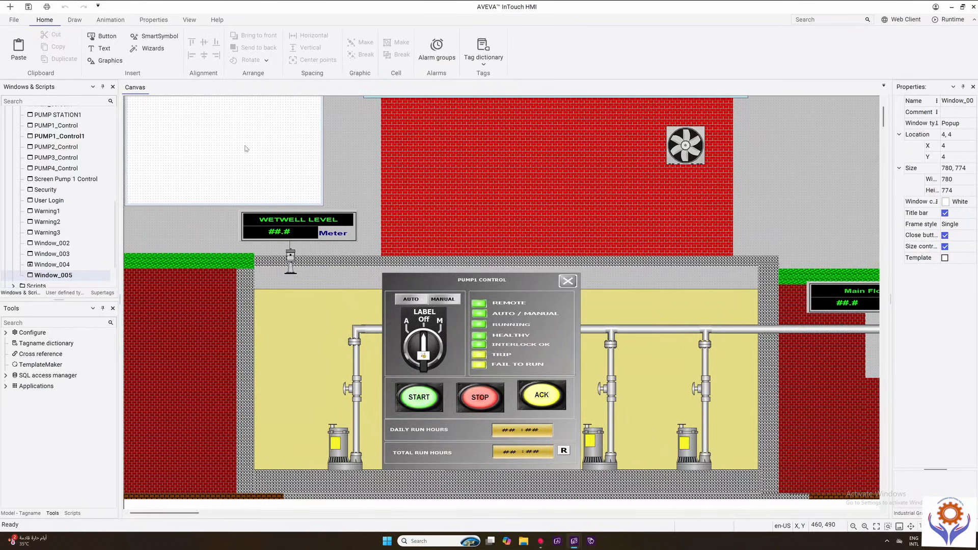
click(540, 289)
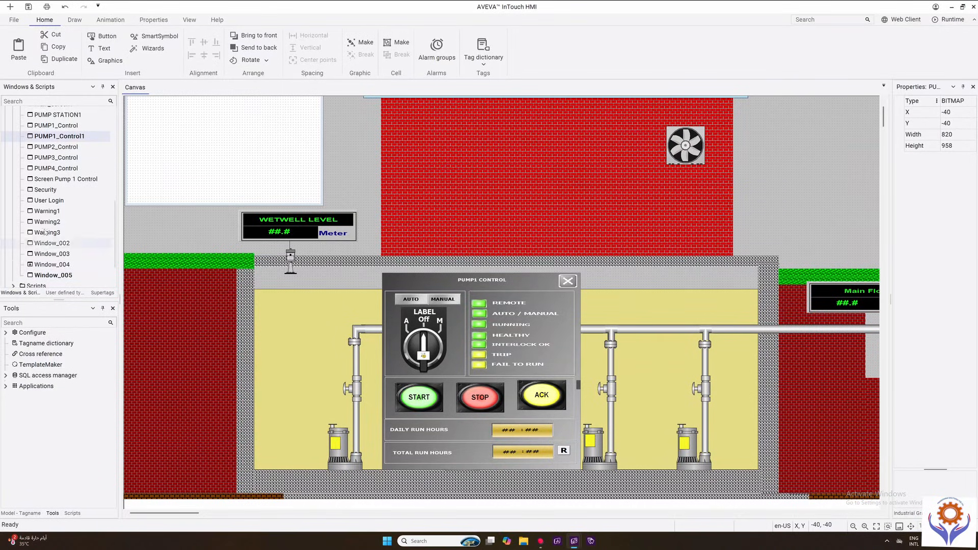
key(Escape)
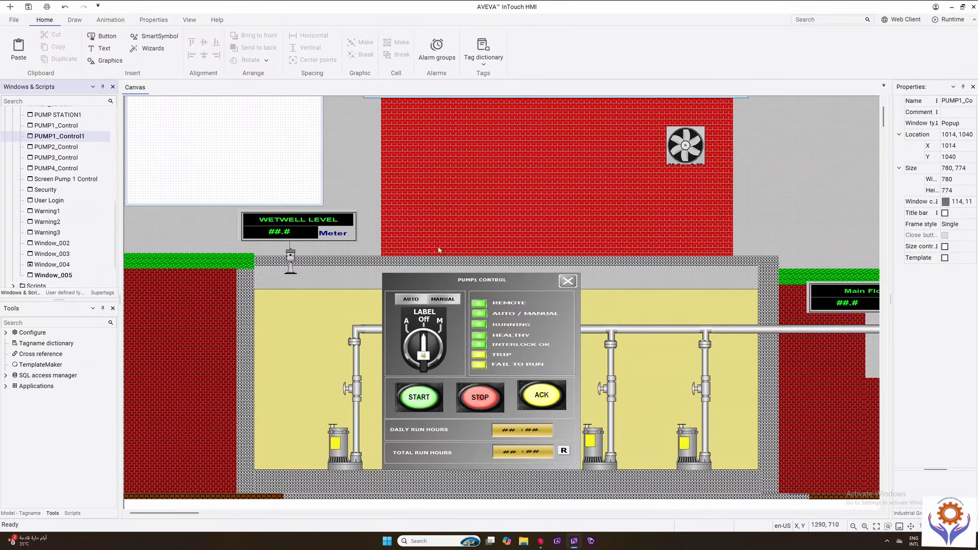
- Set Window_005's location to X 1050 and Y 1000
click(284, 172)
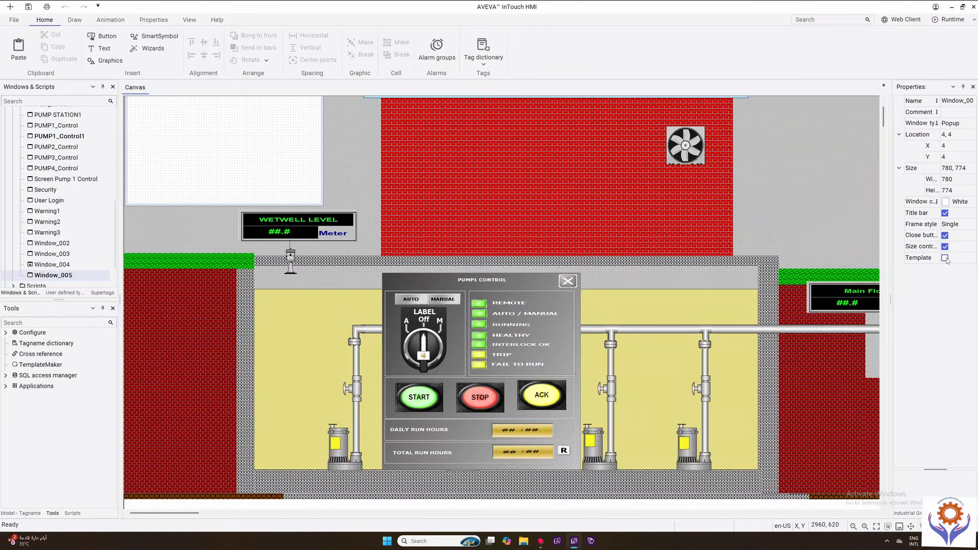
click(955, 146)
drag(955, 147, 922, 154)
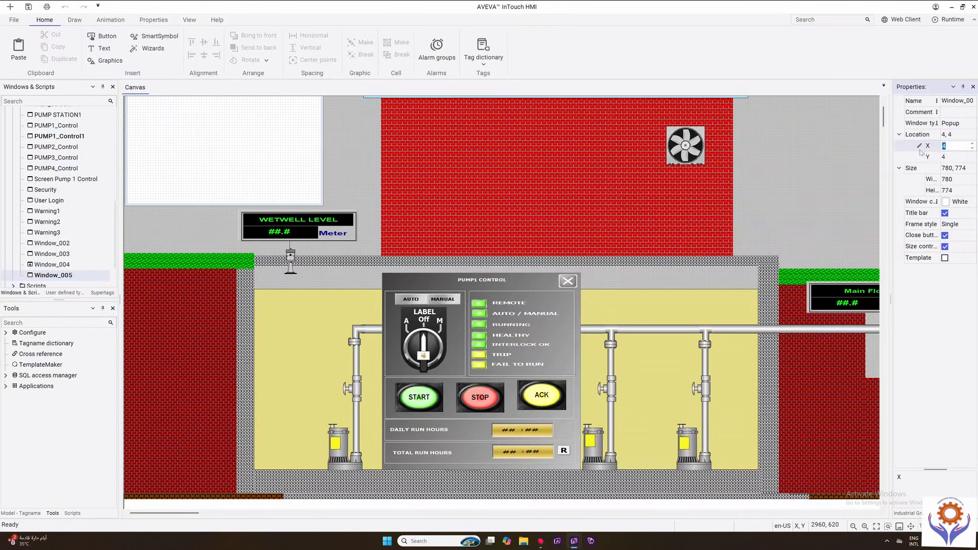
text(1050)
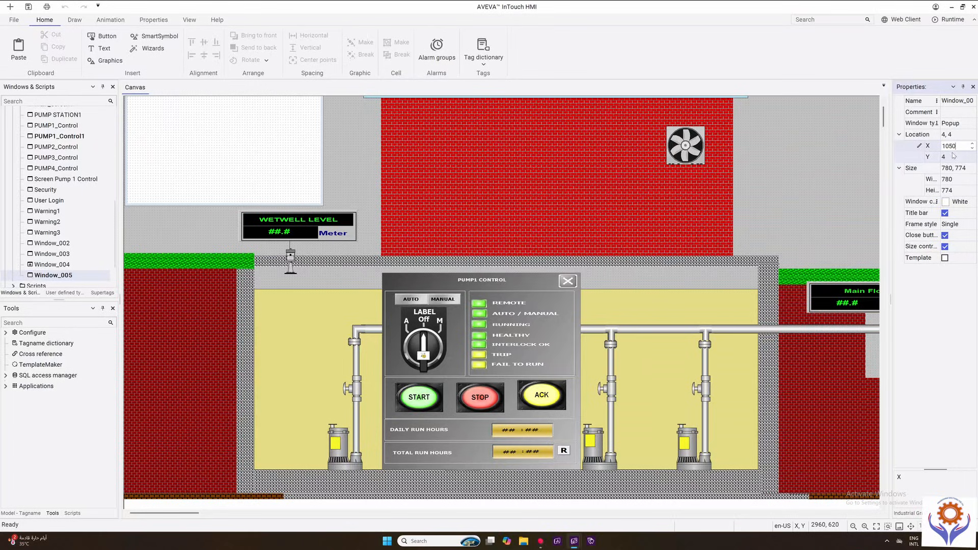
click(954, 157)
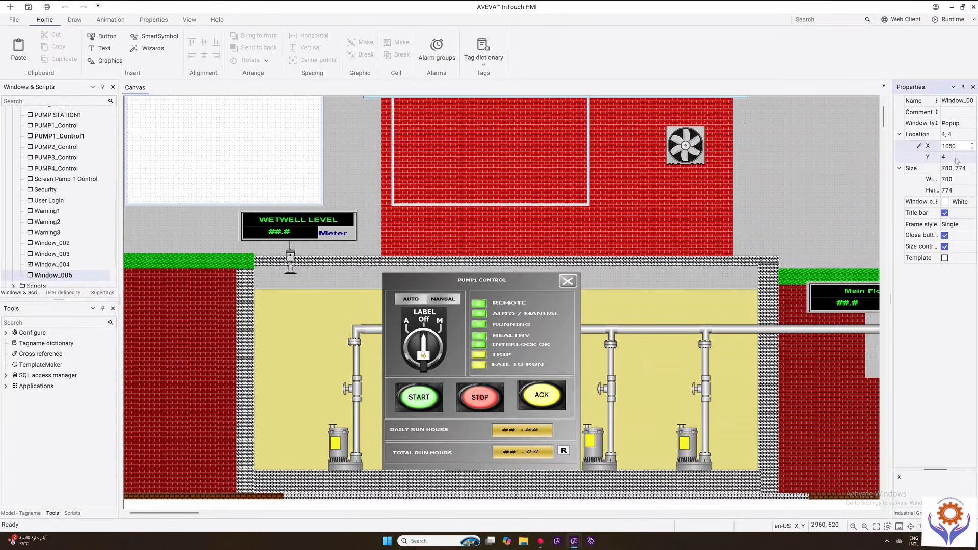
drag(953, 158, 933, 162)
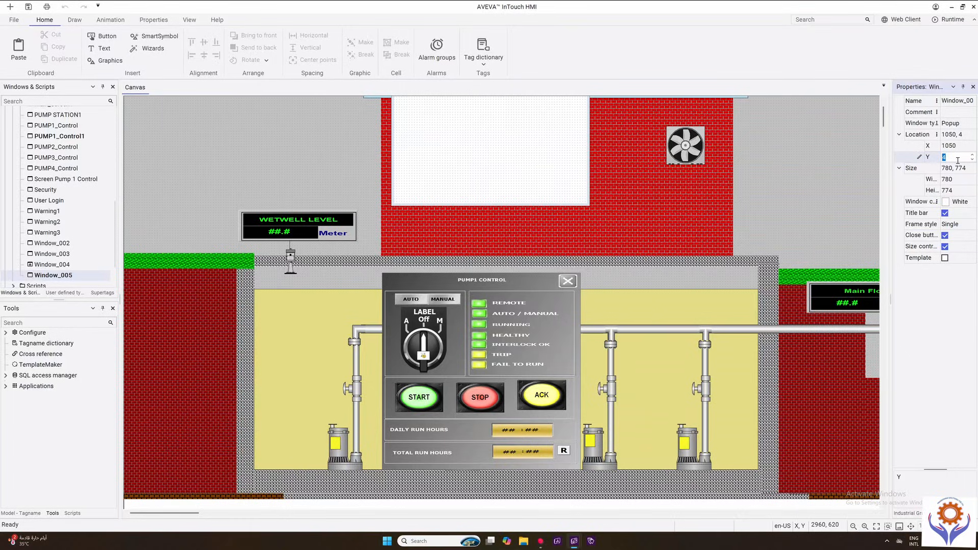
text(1000)
- Set Window_005's X location to 1200
click(958, 146)
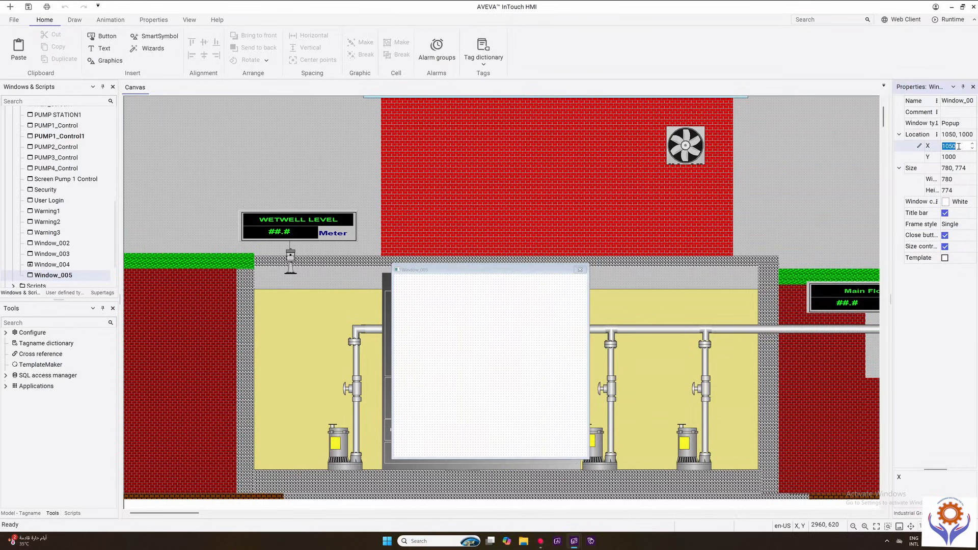
drag(961, 146, 951, 148)
drag(953, 147, 946, 147)
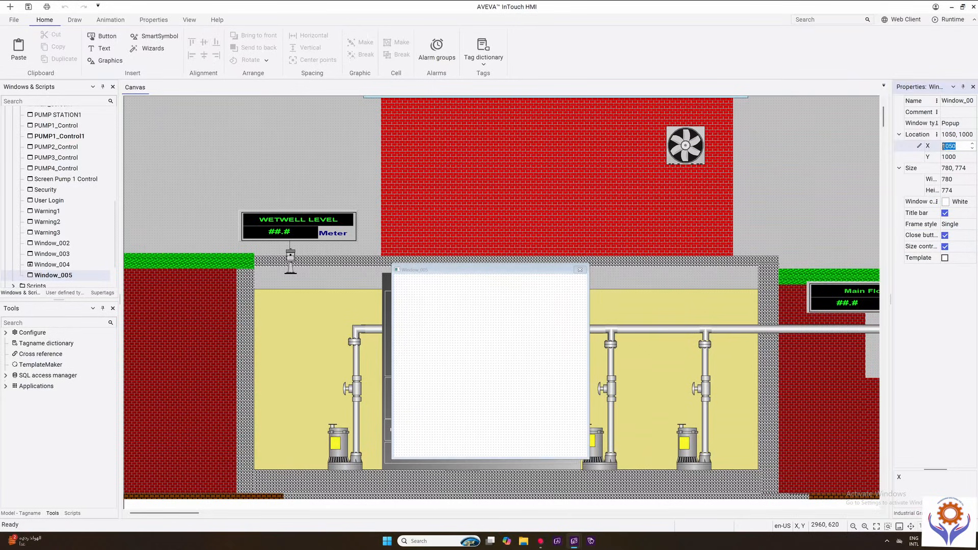
text(20)
click(960, 156)
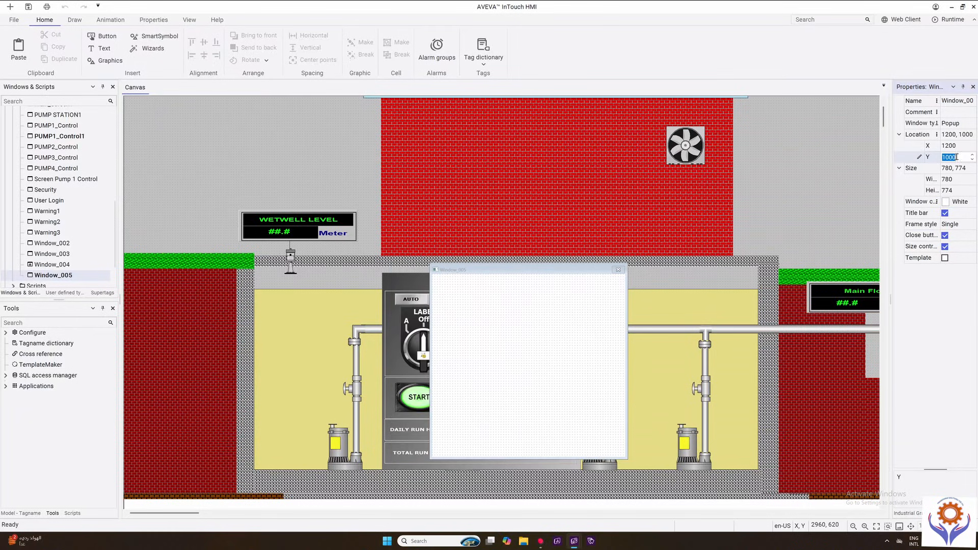
- Move Window_005 directly beside the PUMP1 control popup, at about X 1803 and Y 1039, and disable its size controls
drag(525, 269, 681, 276)
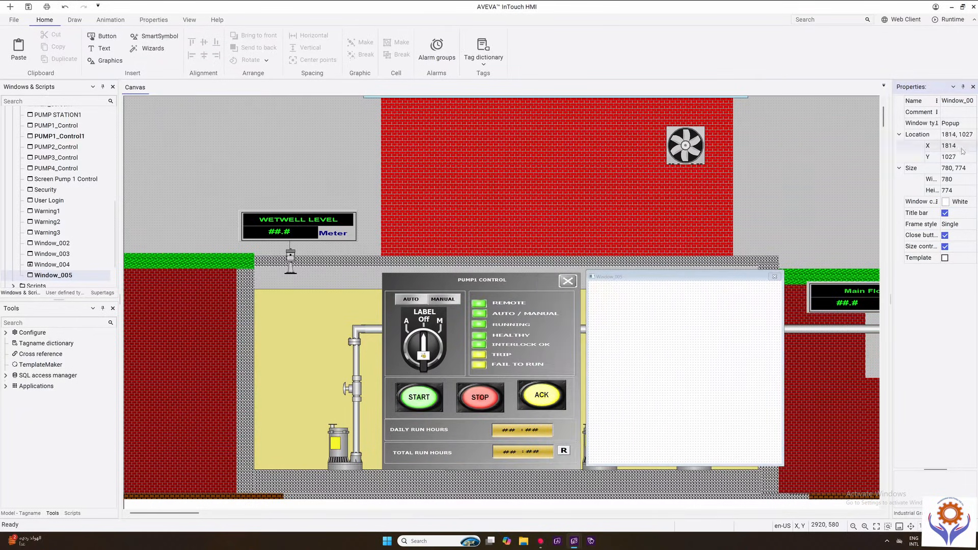
drag(681, 274, 679, 279)
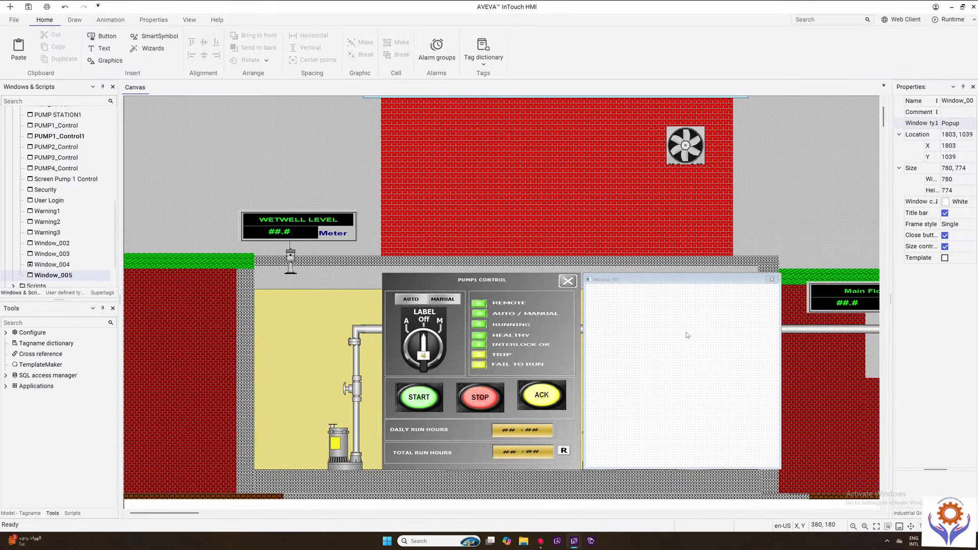
click(946, 246)
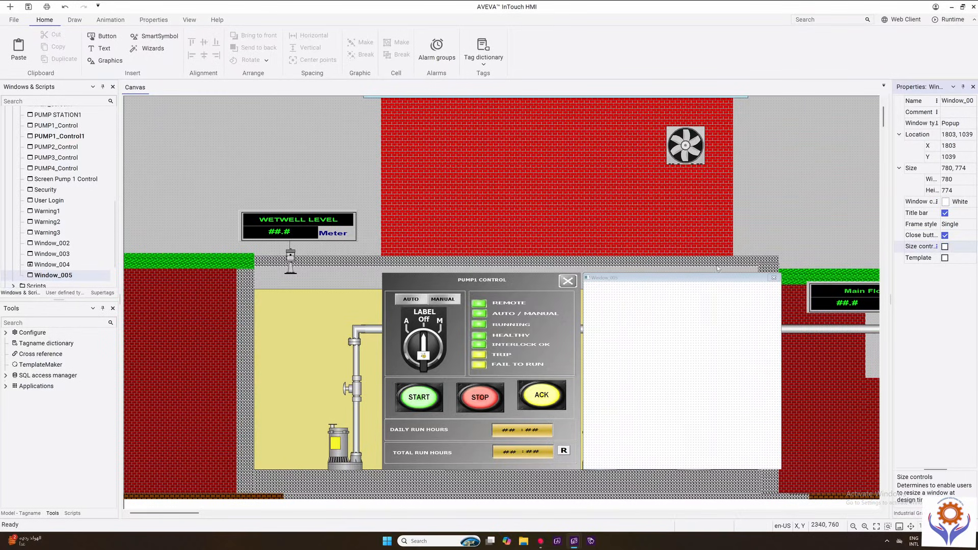
click(945, 246)
click(946, 247)
click(946, 235)
click(946, 236)
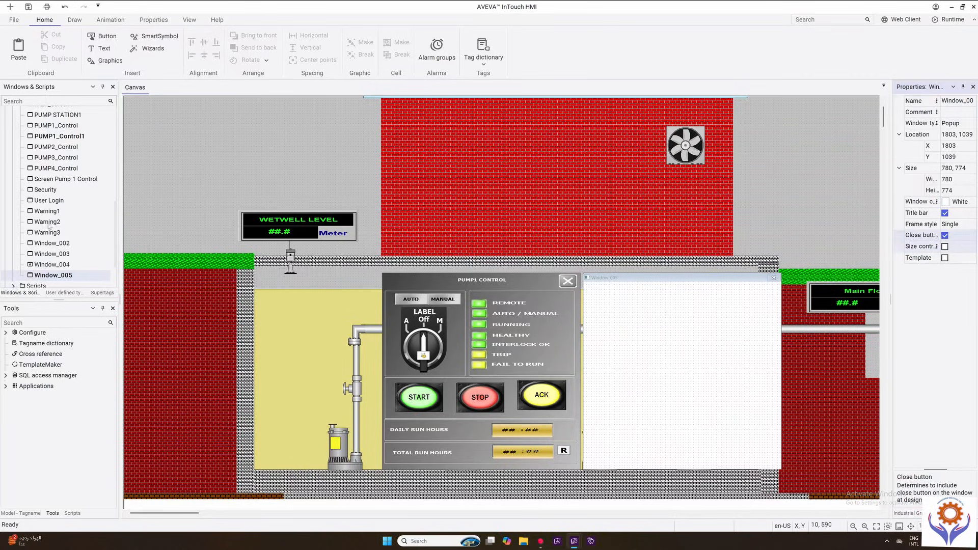
- Check the window color of the PUMP1_Control1 popup
click(69, 136)
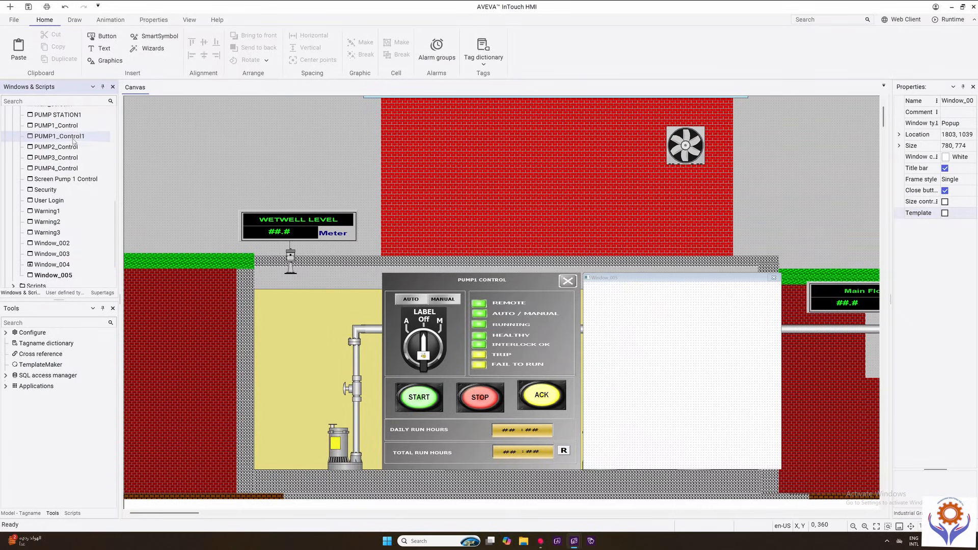
mouse_move(74, 142)
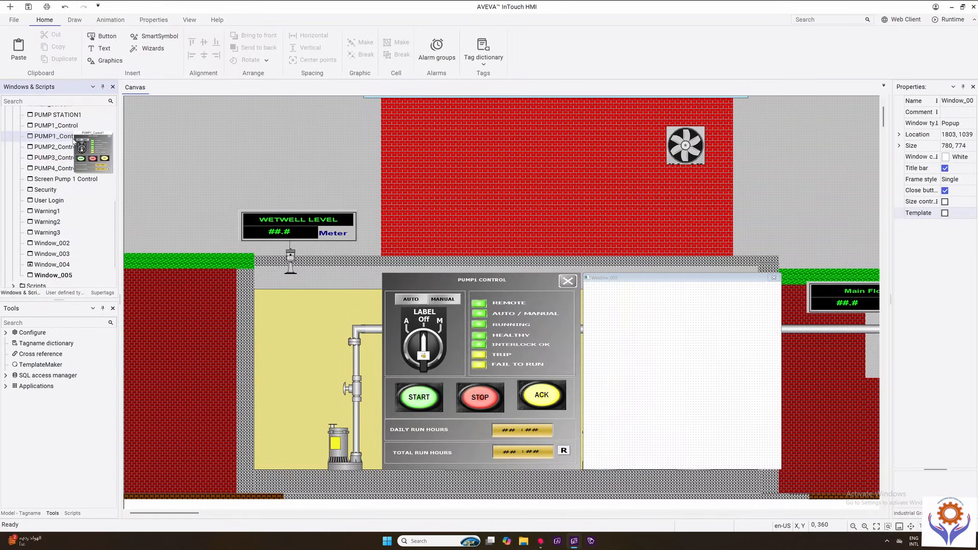
click(74, 138)
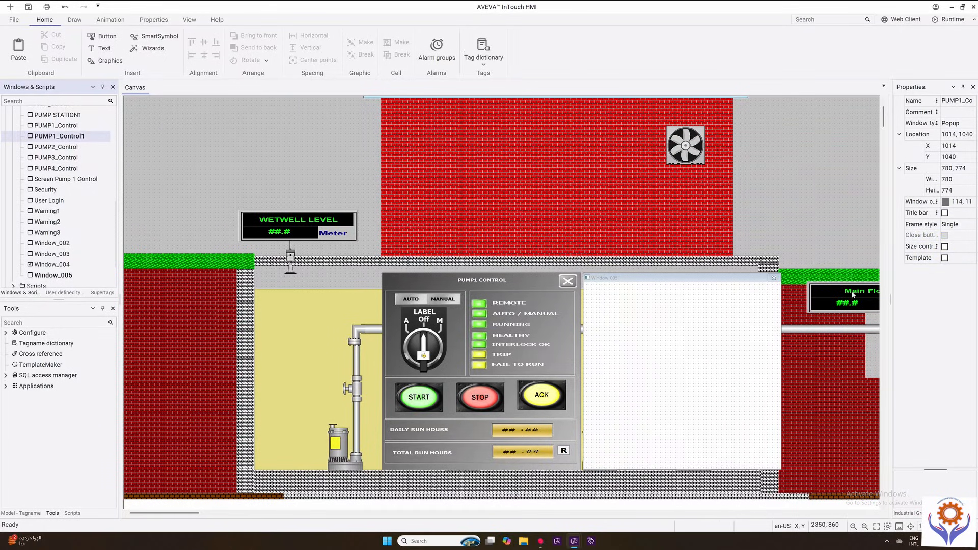
click(956, 204)
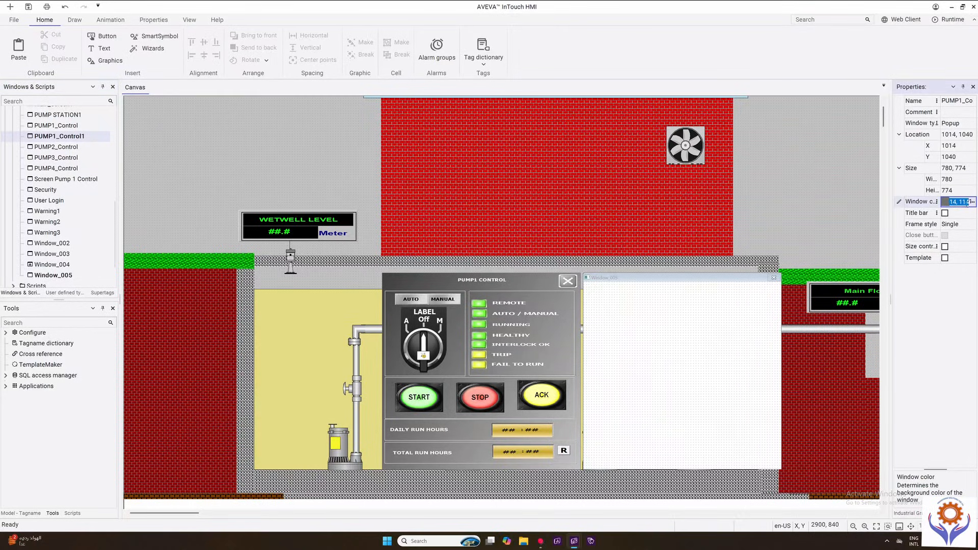
- Set Window_005's window color to the gray with red 114, green 114 and blue 114
click(634, 317)
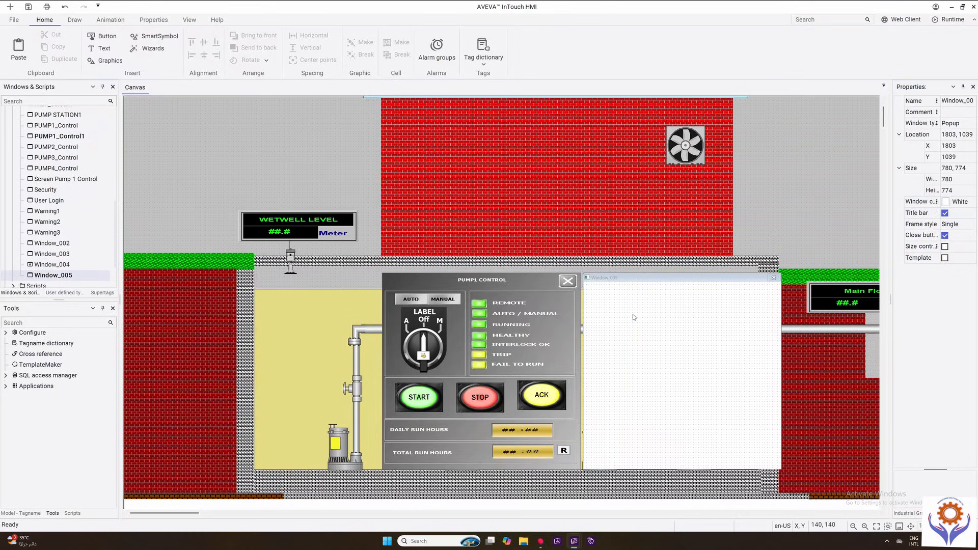
click(951, 203)
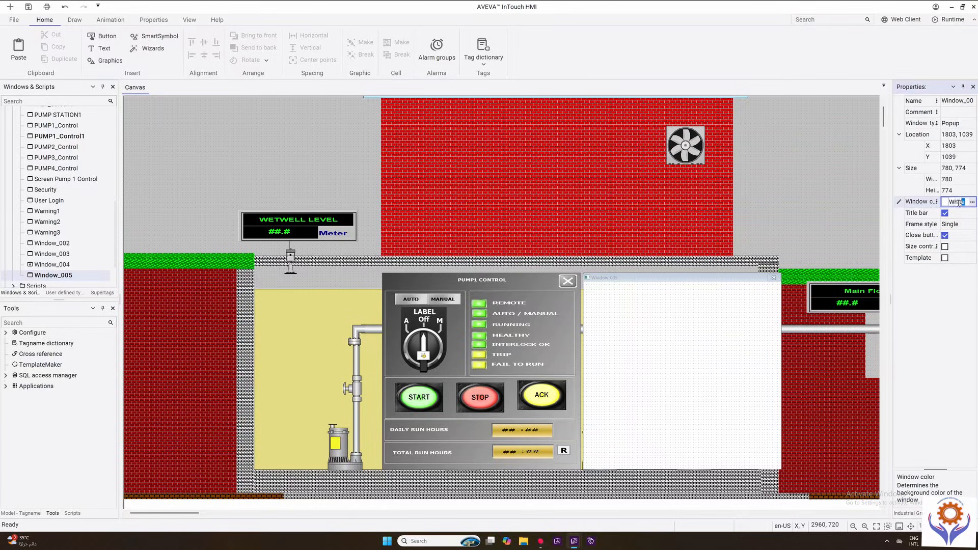
text(114,114)
key(Return)
click(973, 202)
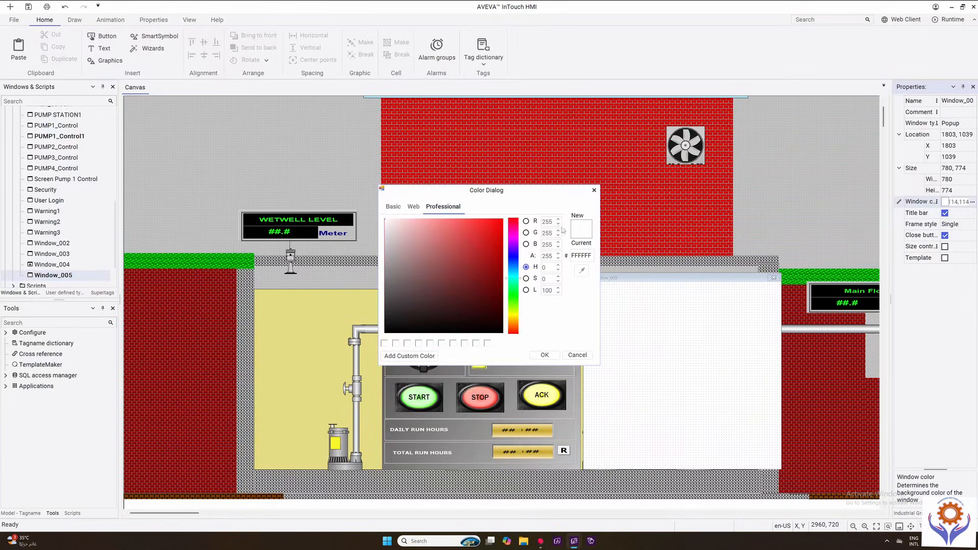
drag(552, 222, 509, 227)
text(114)
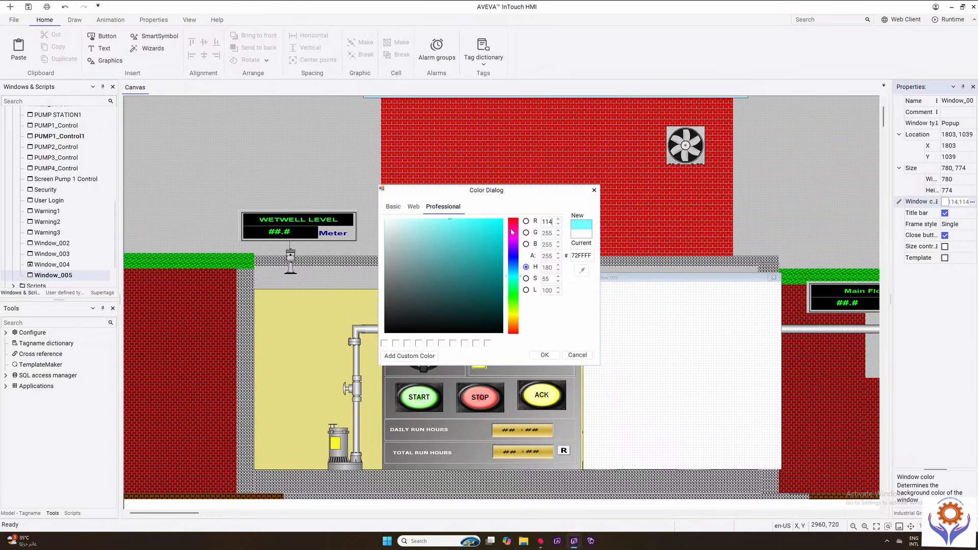
drag(554, 234, 508, 239)
text(114)
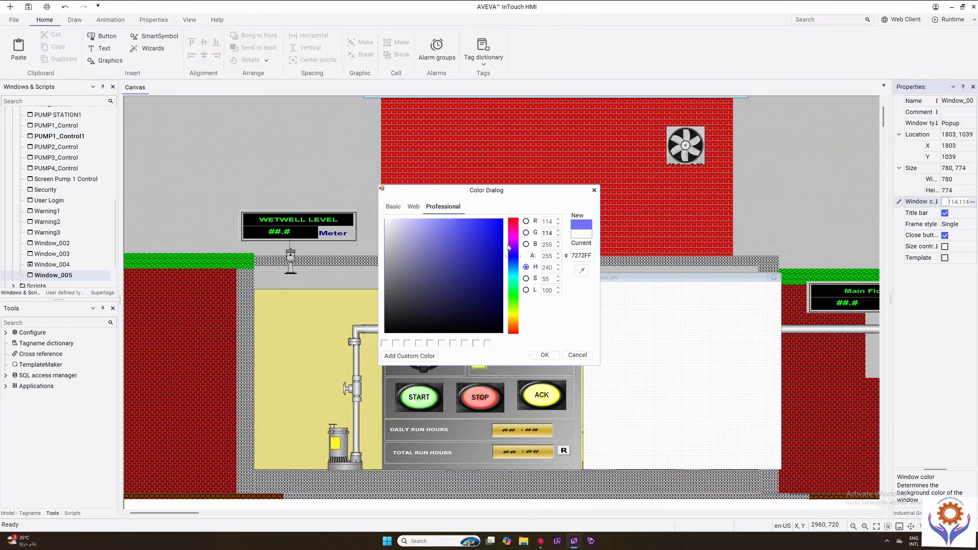
double_click(553, 245)
text(114)
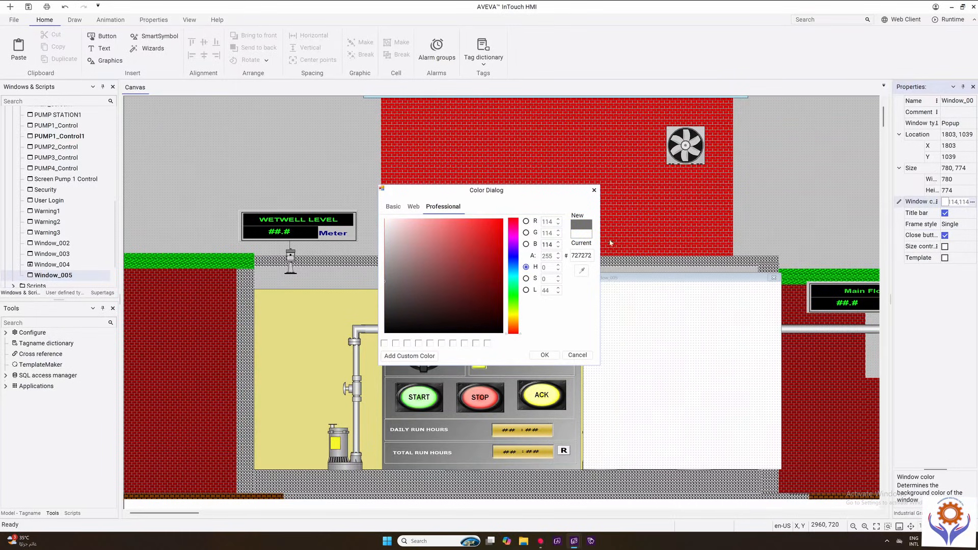
click(544, 355)
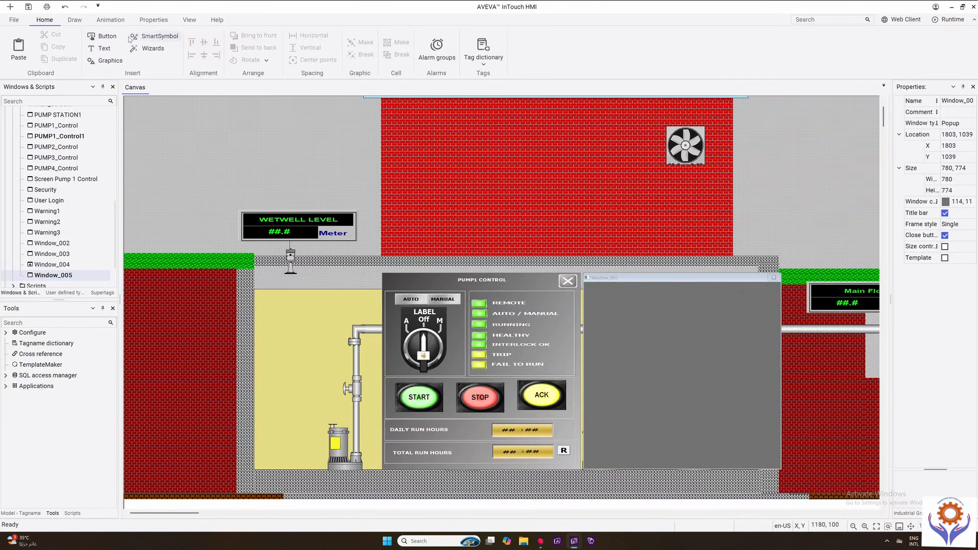
- Turn off snapping to the grid
click(80, 23)
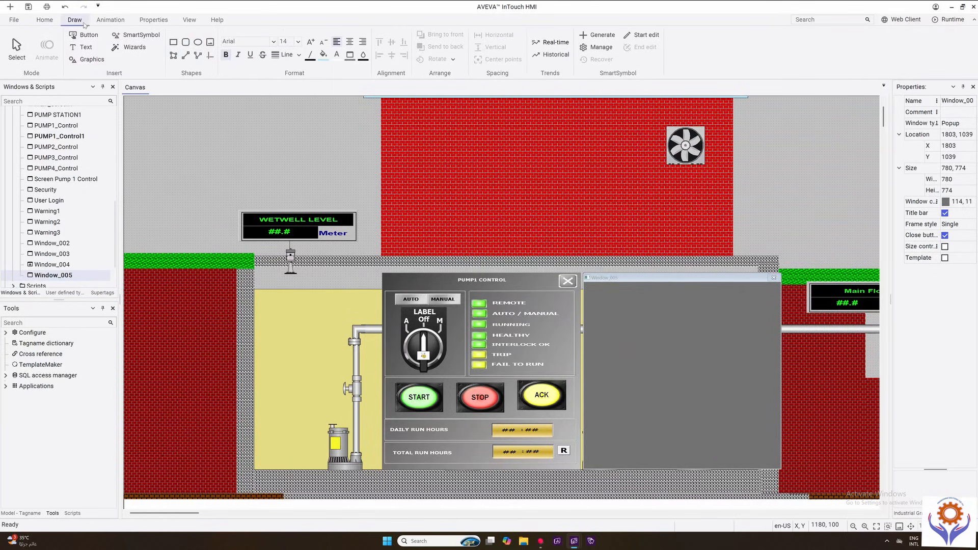
click(109, 22)
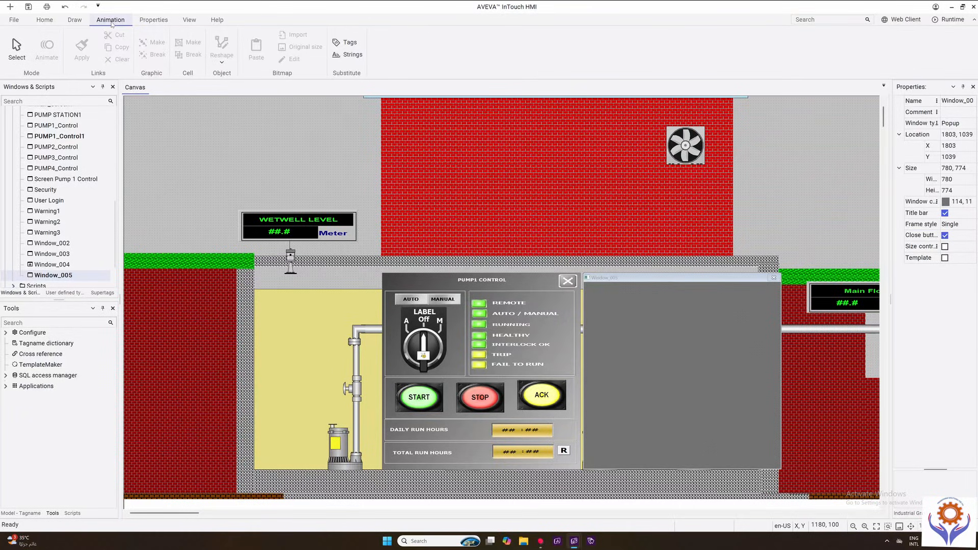
click(146, 21)
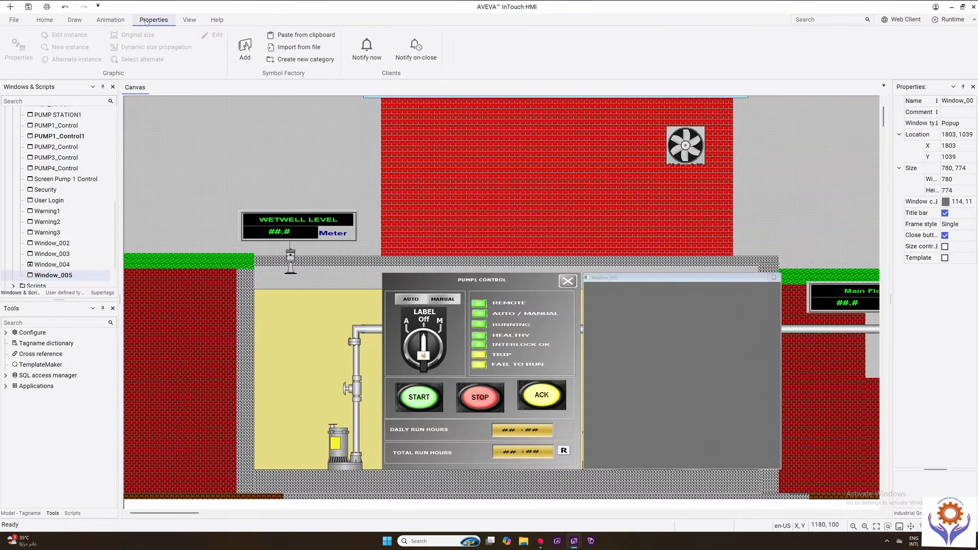
click(191, 23)
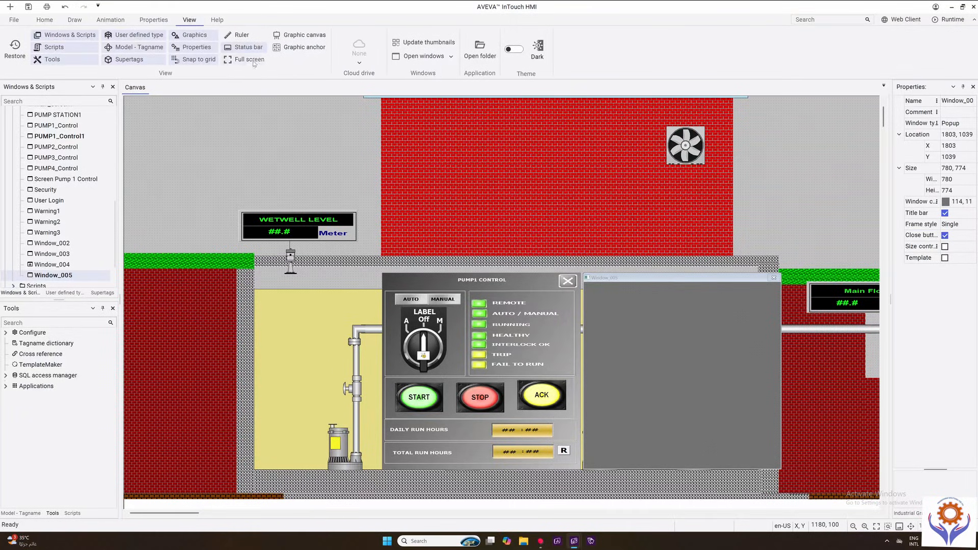
click(208, 60)
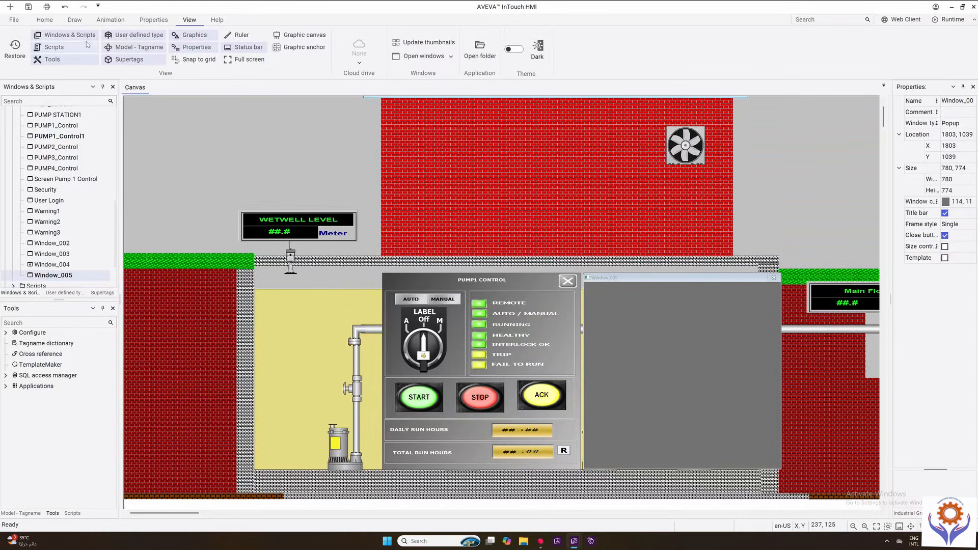
- Add the title text PUMP 1 CONTROL near Window_005's upper edge and enlarge it to about 197 by 23 at X 224, Y 15
click(45, 19)
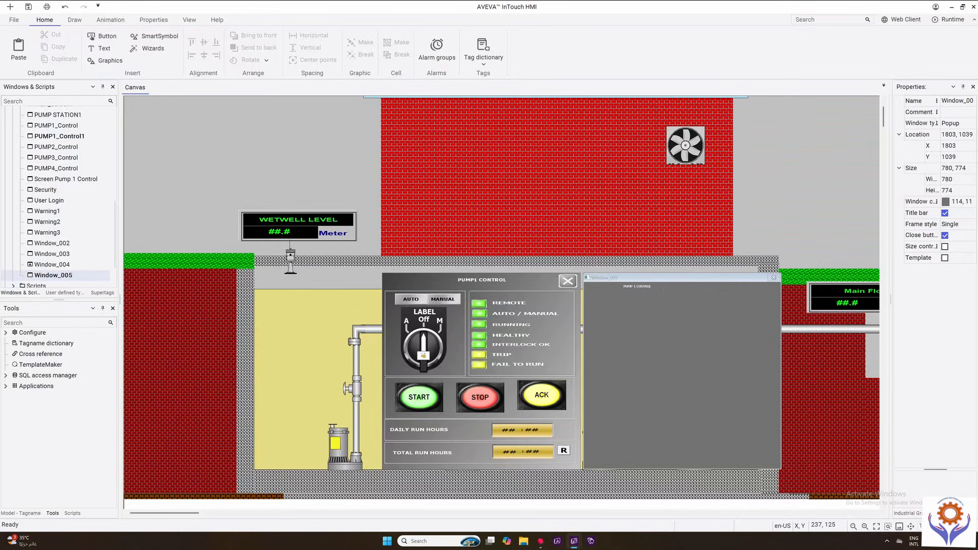
click(640, 288)
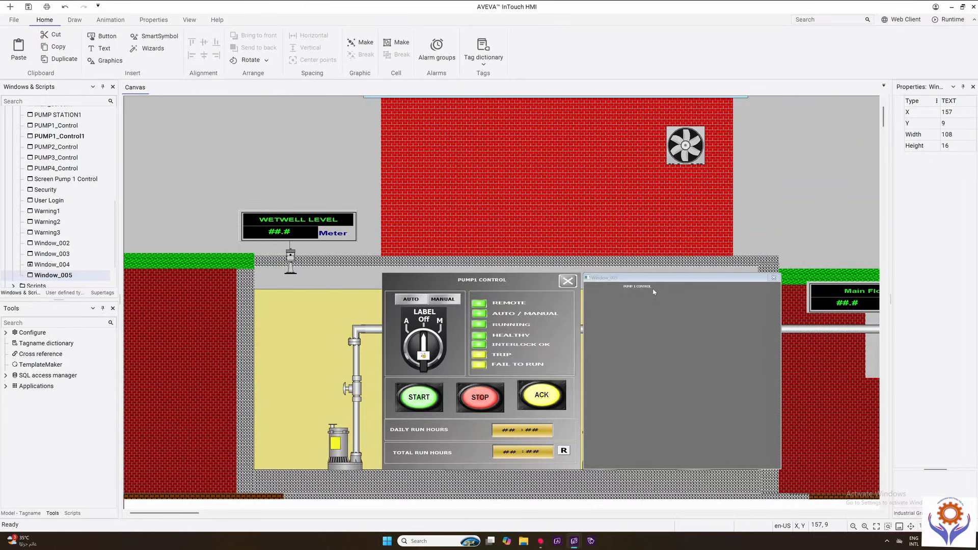
drag(680, 284, 679, 294)
drag(698, 298, 679, 307)
key(ctrl+z)
click(678, 319)
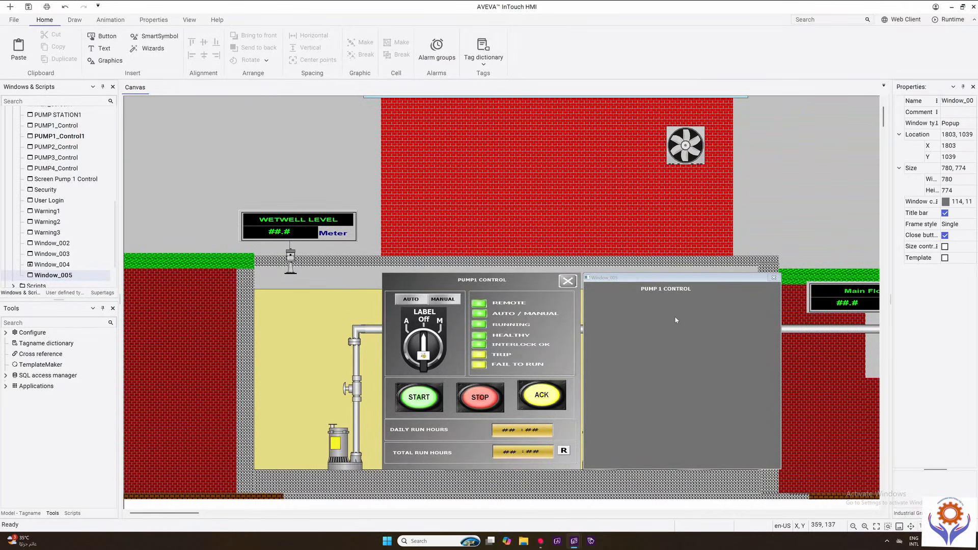
- Compare the new title with the PUMP1 popup's title and set the new title's height to 21
click(494, 280)
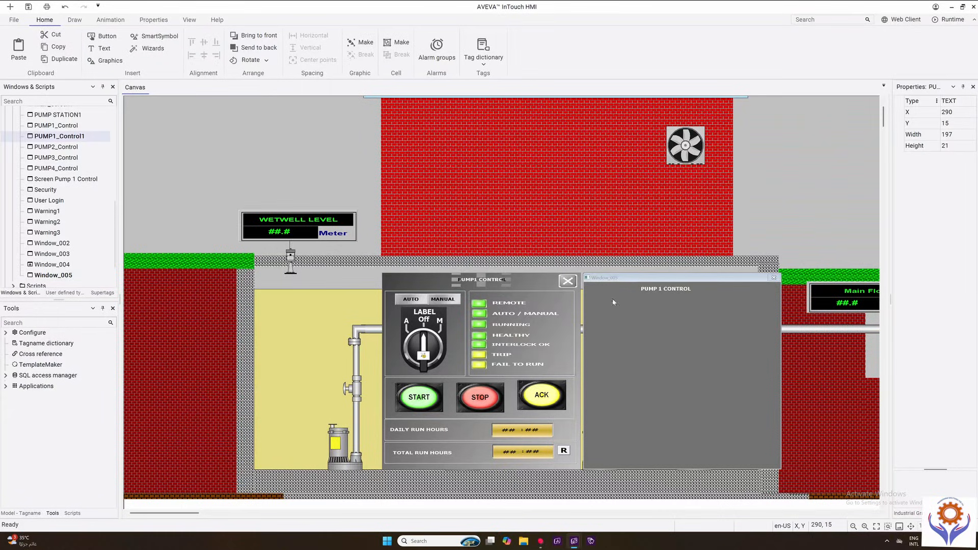
click(673, 289)
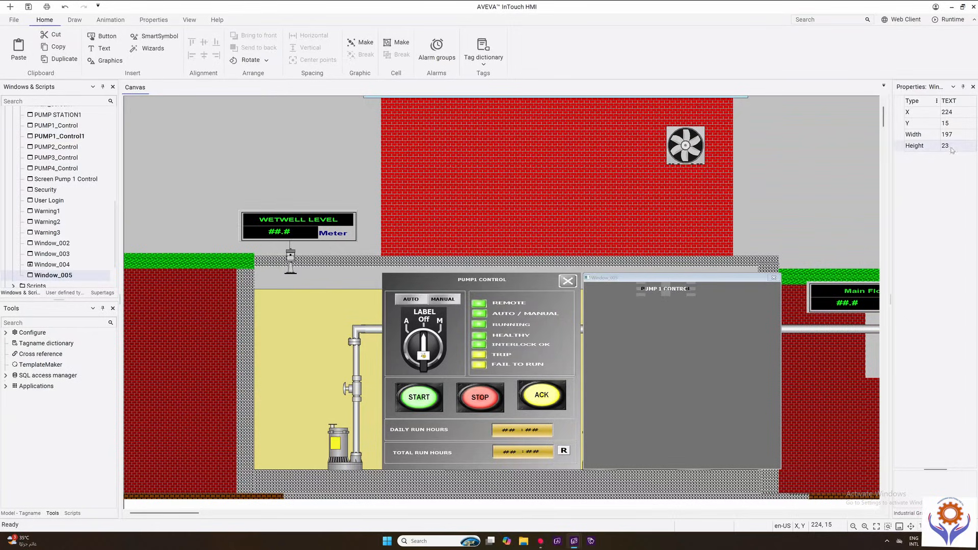
click(493, 280)
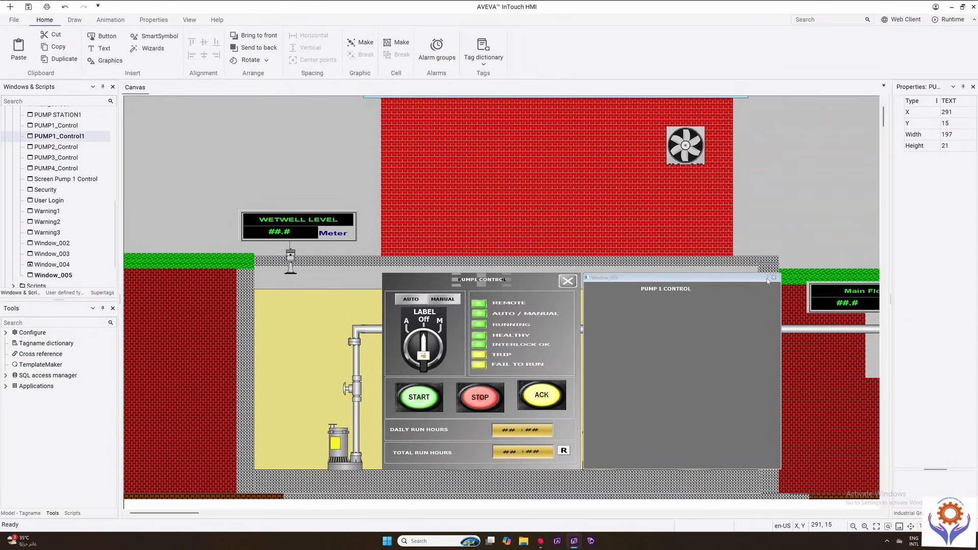
click(686, 294)
click(957, 146)
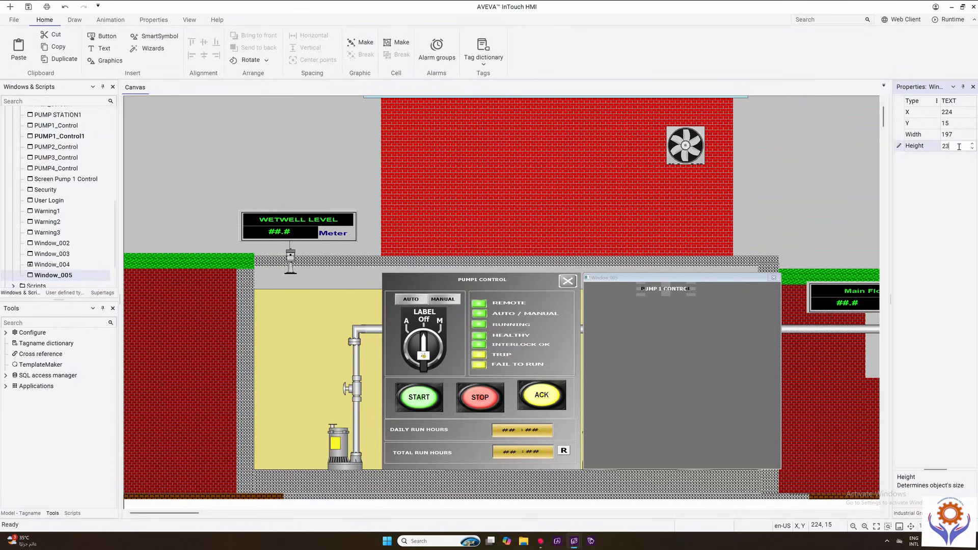
key(BackSpace)
text(1)
key(Return)
click(703, 368)
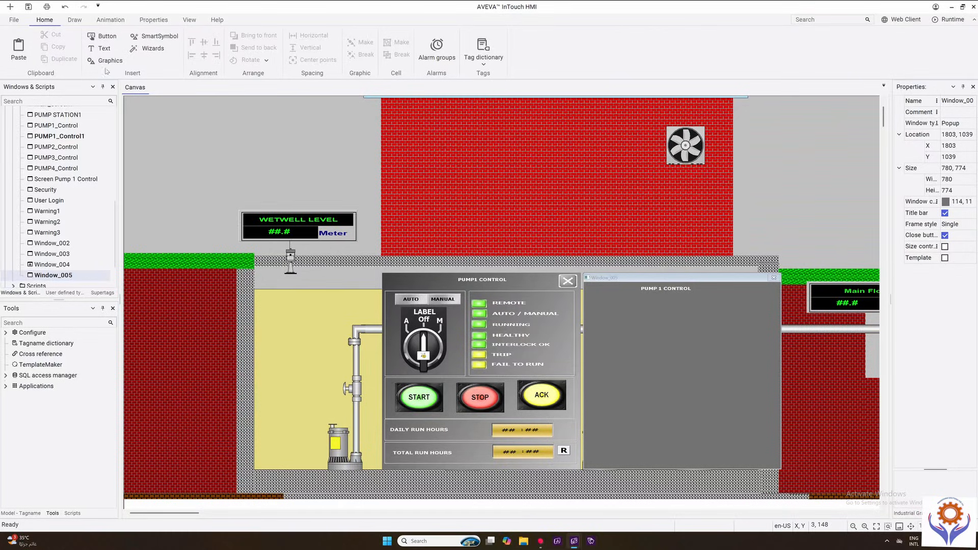
click(104, 36)
drag(591, 295, 611, 305)
click(616, 321)
double_click(606, 303)
key(Delete)
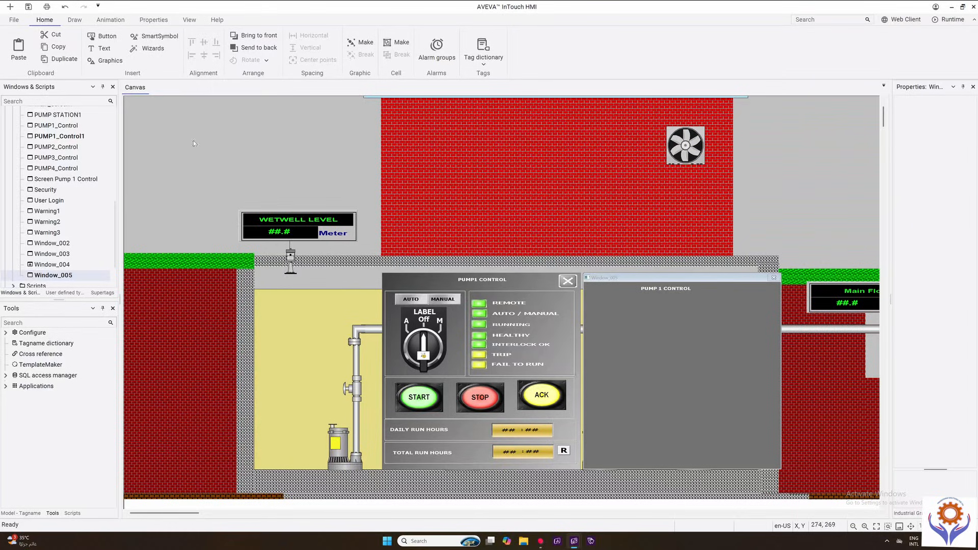
- Place the Steel Plates with Rivets texture from Symbol Factory's Textures category in Window_005 as a trial background
click(151, 51)
click(405, 264)
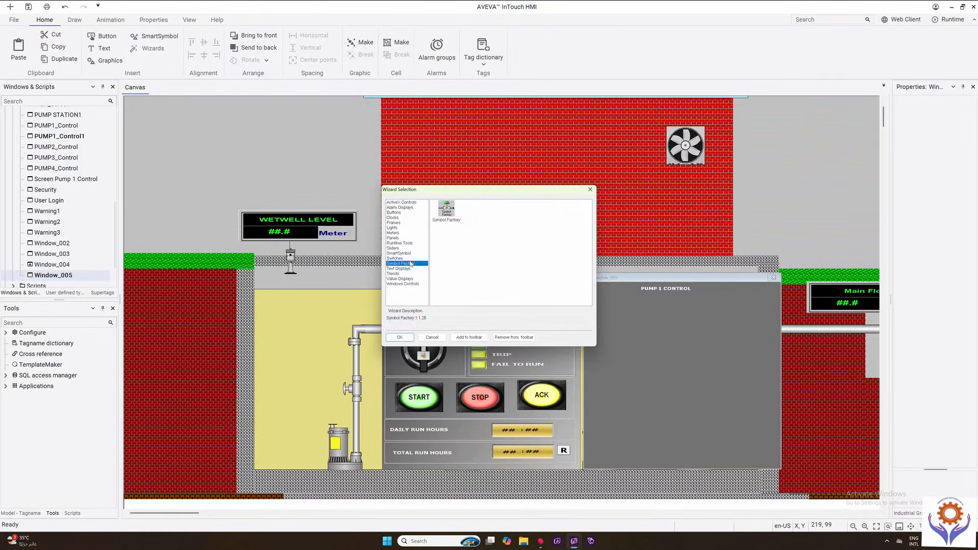
double_click(446, 210)
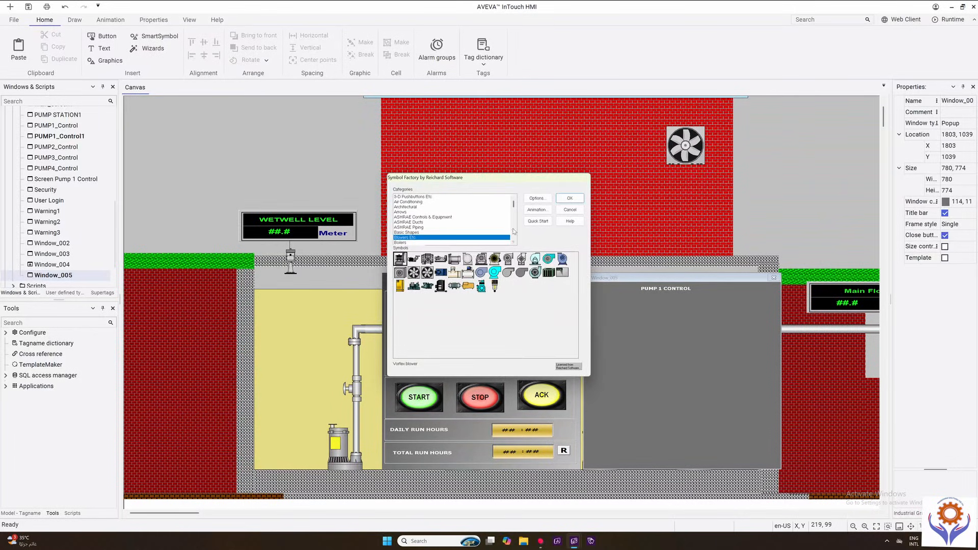
drag(513, 205, 280, 216)
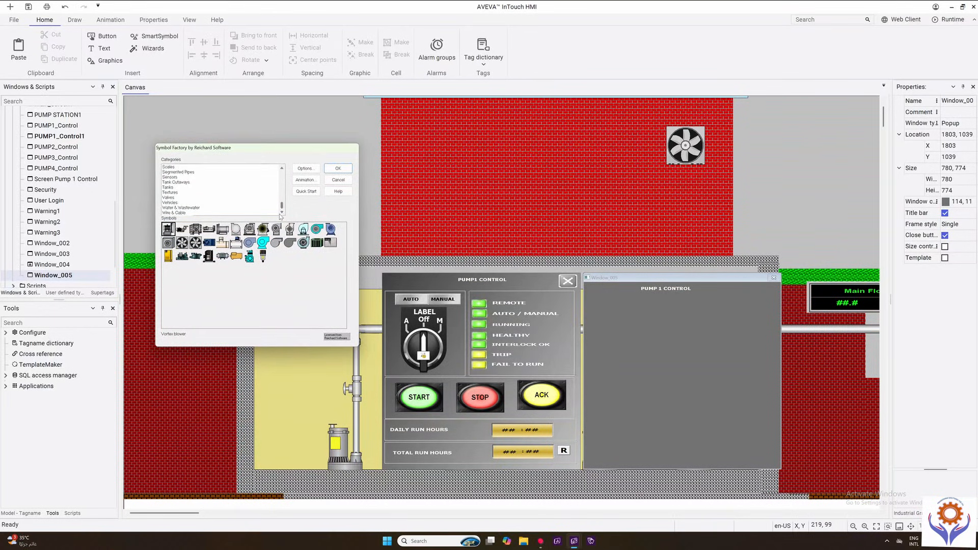
click(175, 193)
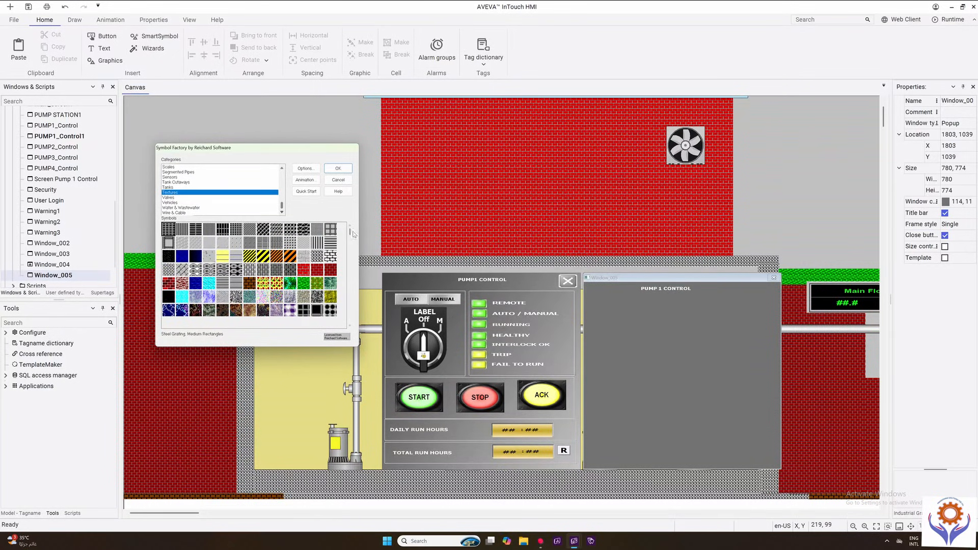
drag(353, 234, 346, 282)
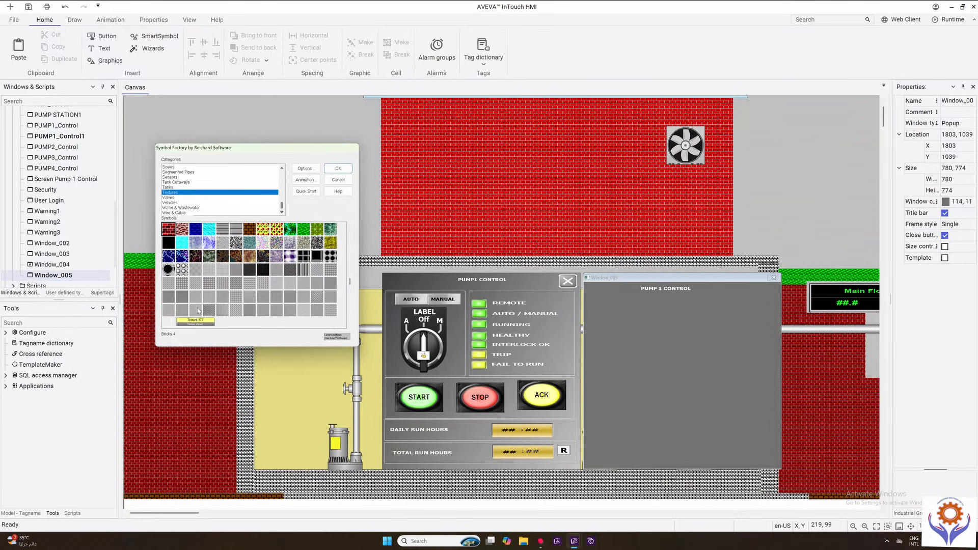
drag(350, 283, 352, 231)
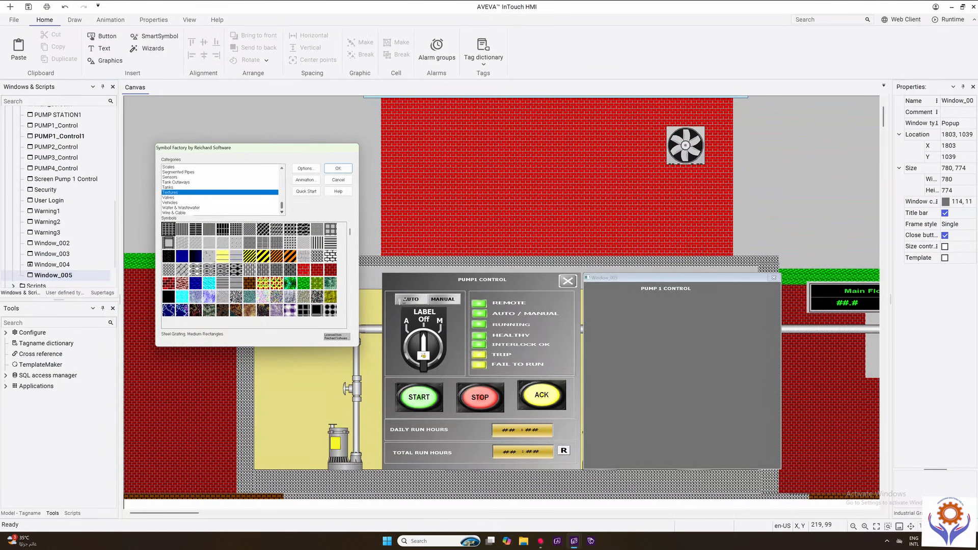
click(209, 242)
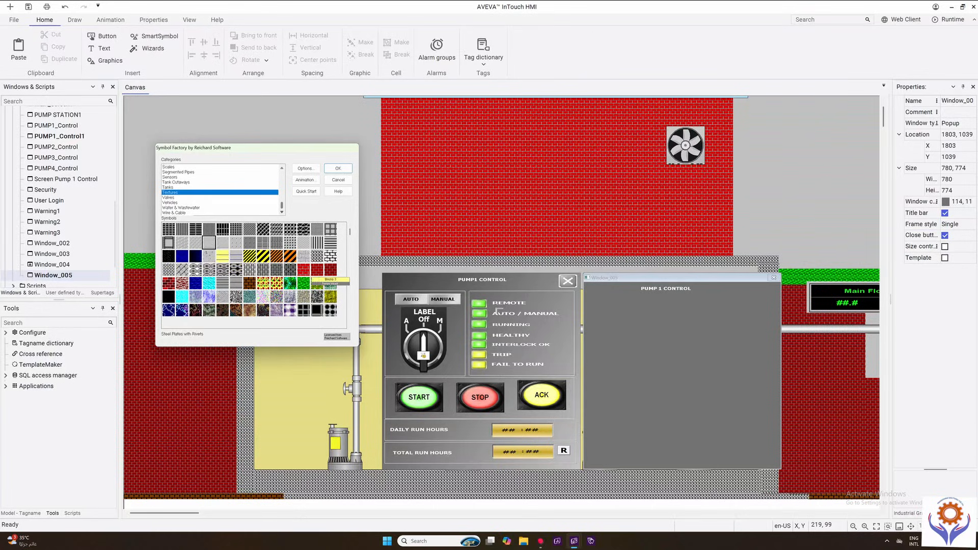
click(609, 305)
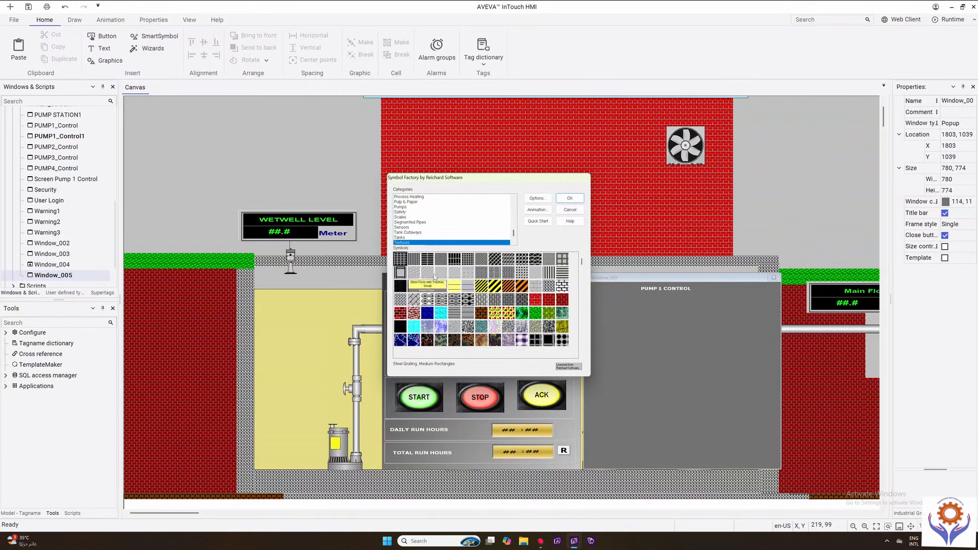
- Dismiss the symbol selection, move the trial texture to X 57, Y 57 and delete it from Window_005
click(570, 210)
click(634, 334)
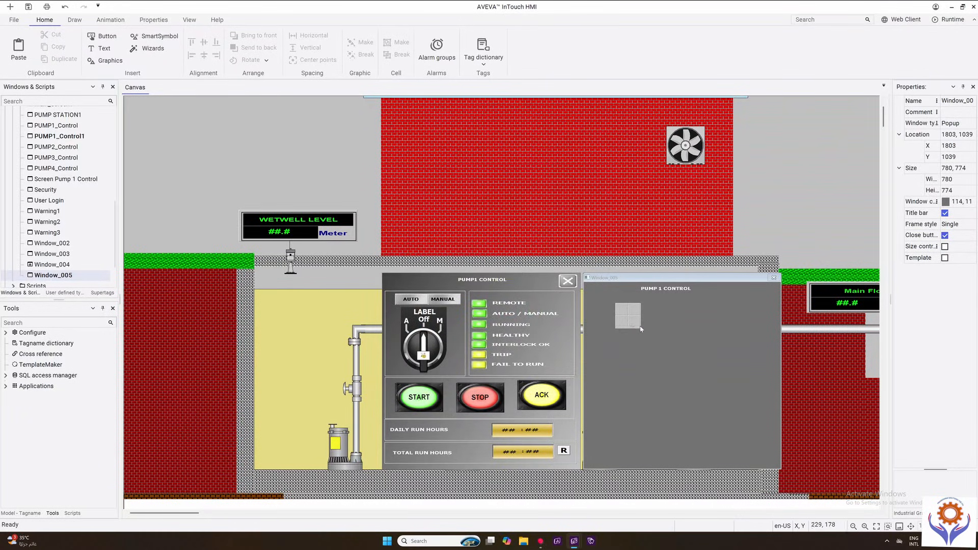
mouse_move(628, 316)
mouse_down()
mouse_move(611, 309)
mouse_move(619, 312)
mouse_up()
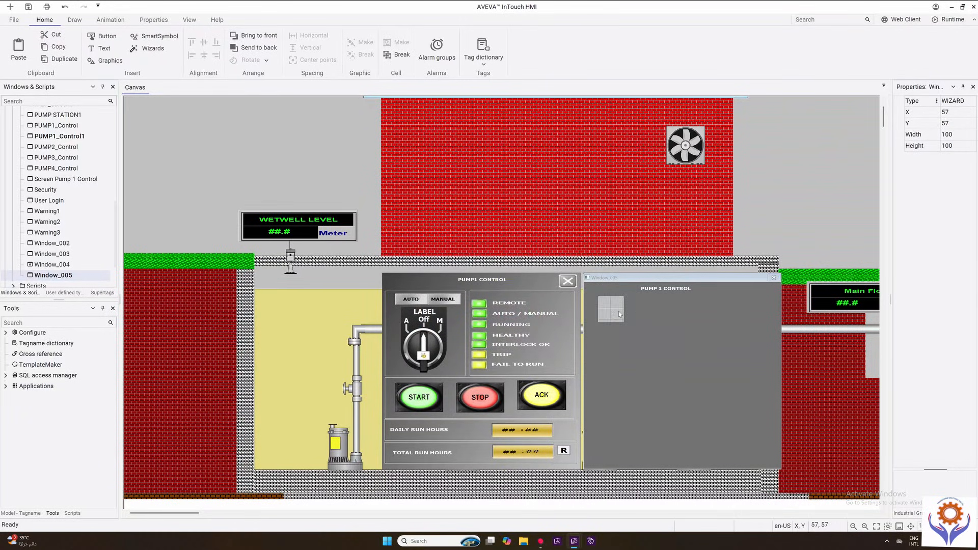
key(Delete)
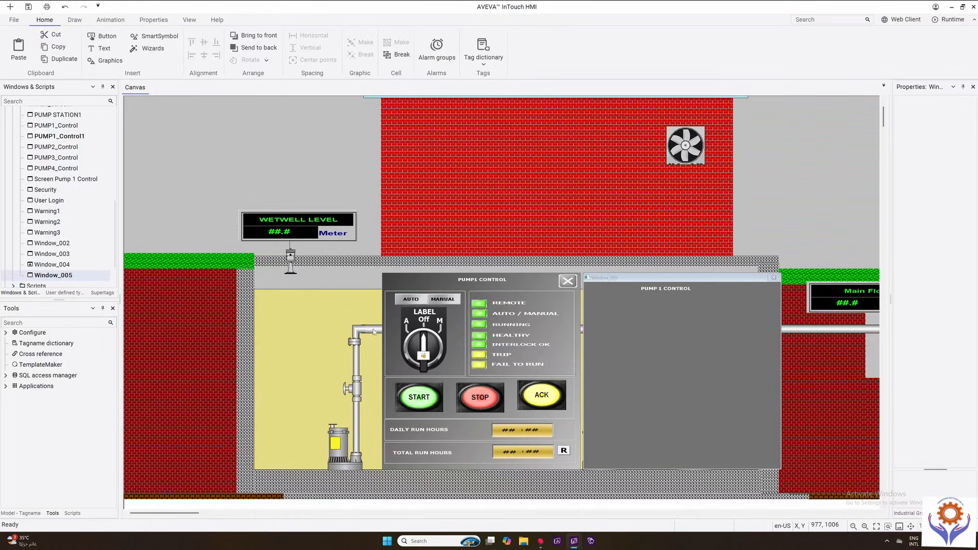
click(396, 299)
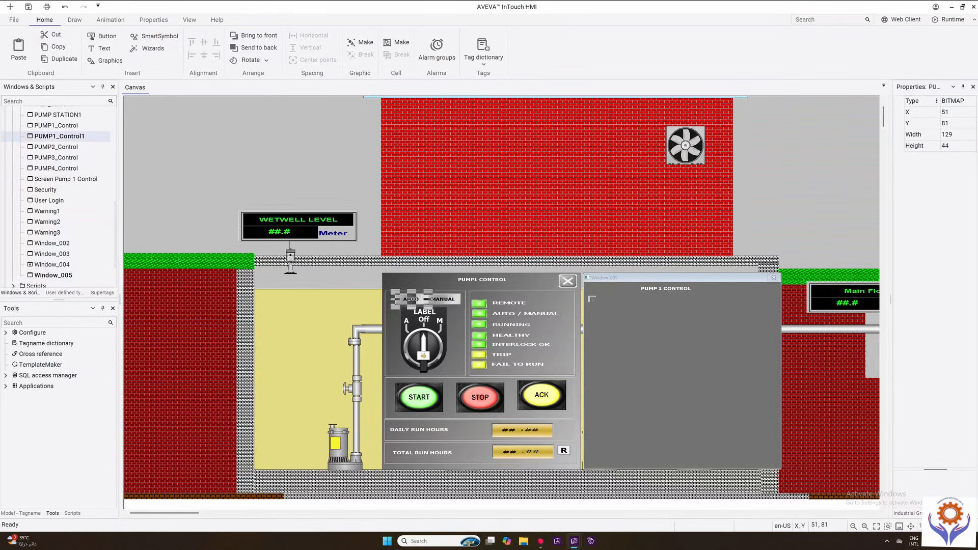
click(169, 116)
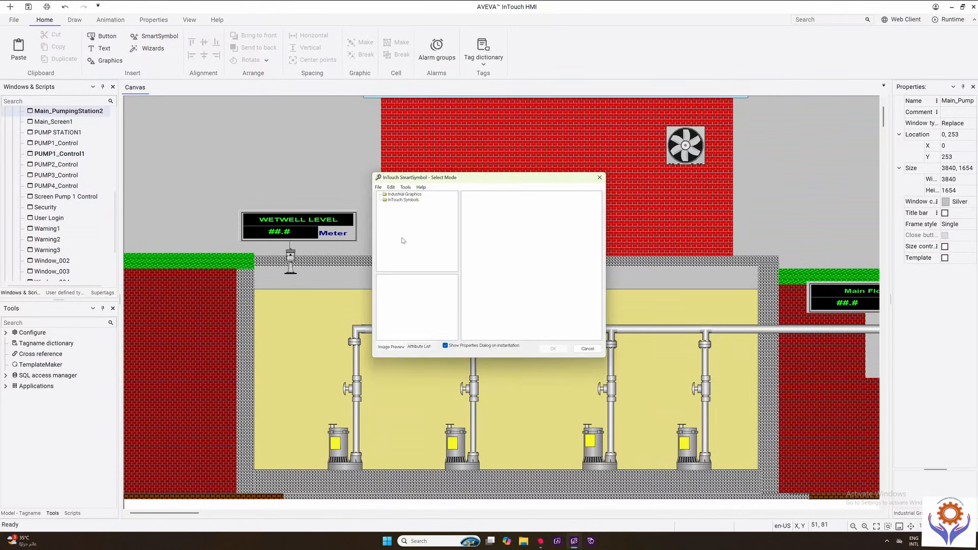
click(588, 349)
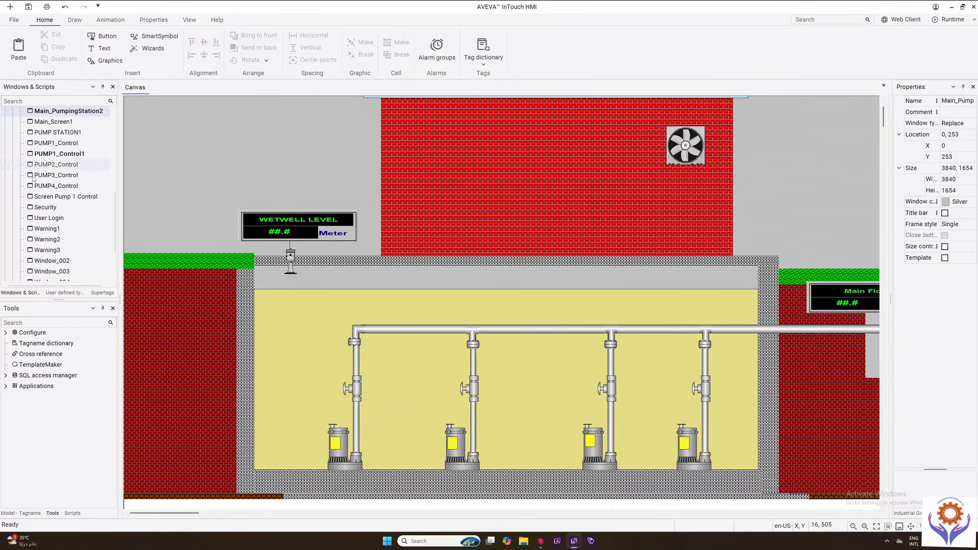
- Bring the PUMP1_Control1 and Window_005 popups back in front of the main pumping station screen
double_click(61, 154)
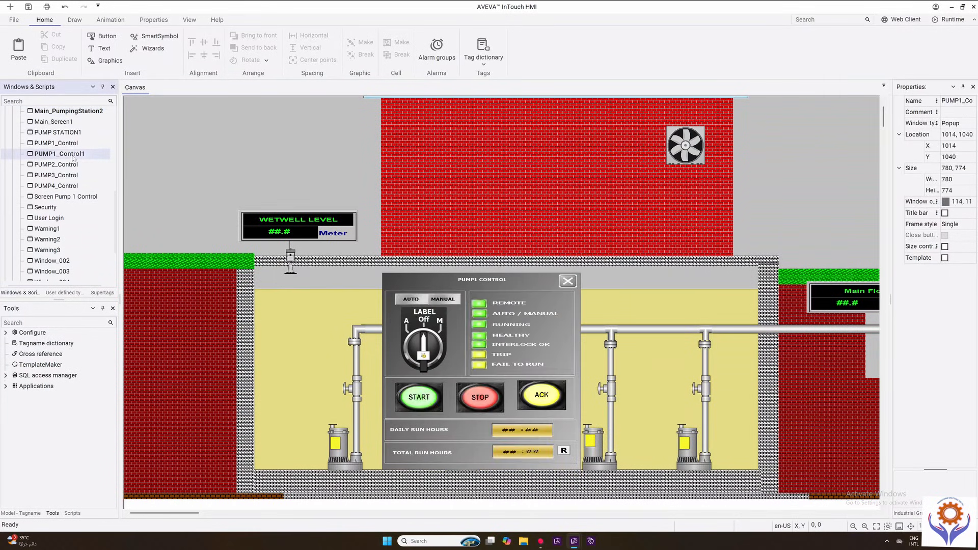
scroll(115, 225, down, 2)
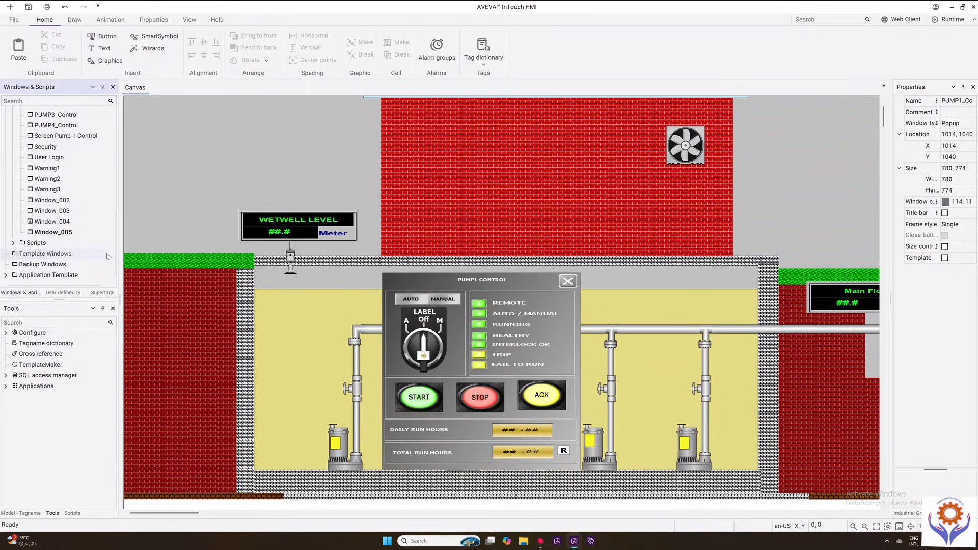
double_click(61, 232)
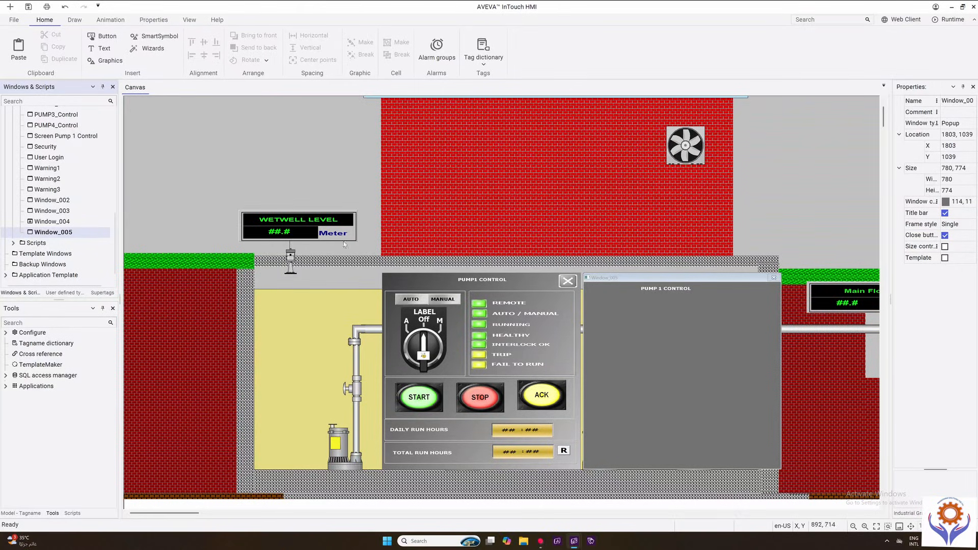
- Open the Industrial Graphics library, view its Pumps category and move the browser clear of both control popups
click(110, 61)
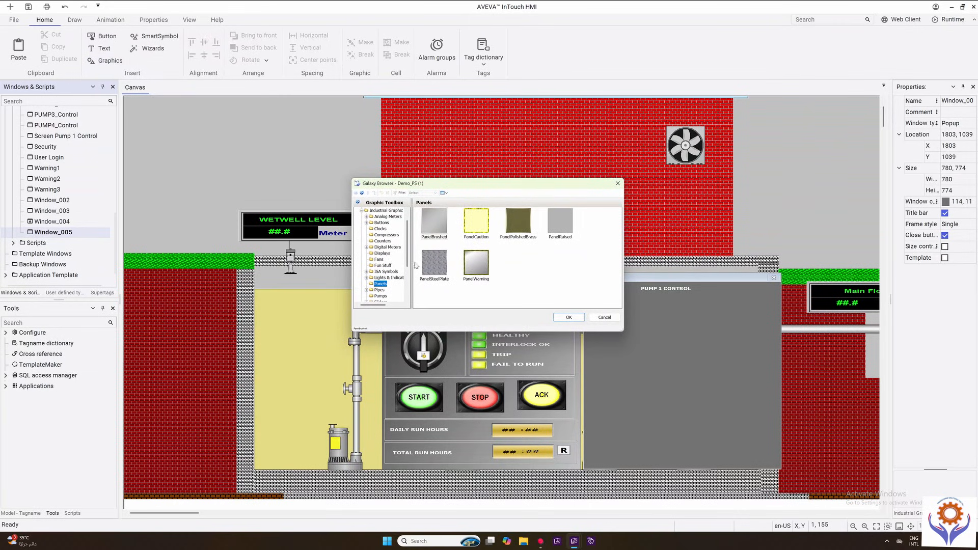
scroll(386, 256, down, 3)
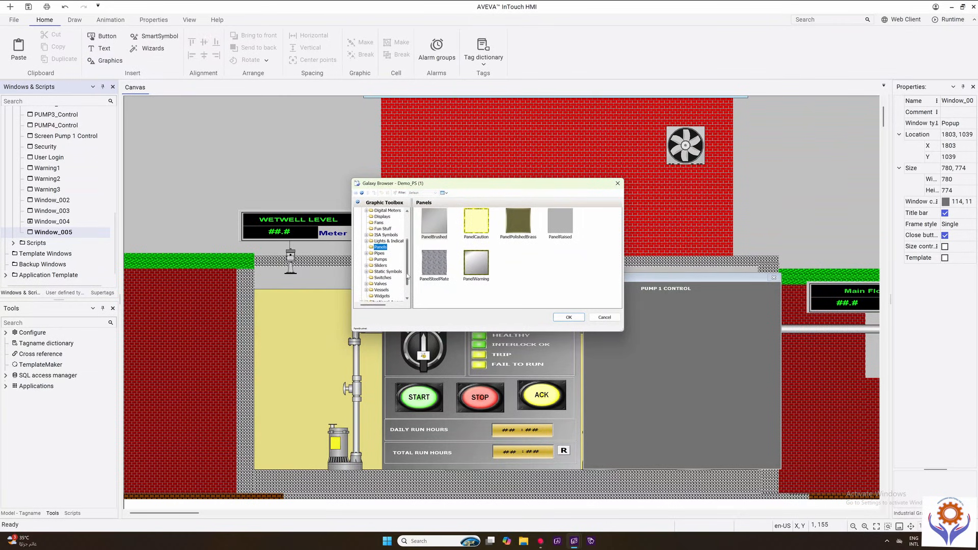
click(383, 253)
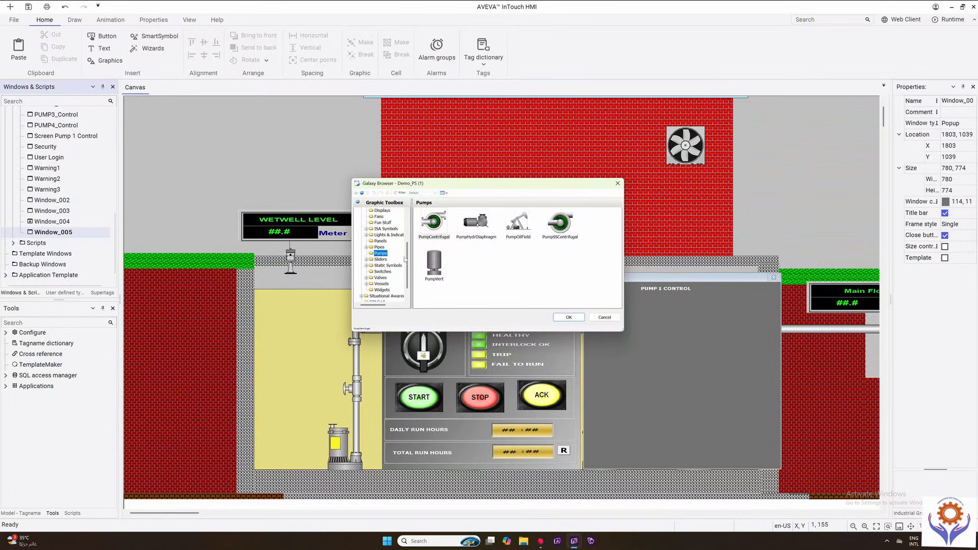
mouse_move(406, 255)
mouse_down()
mouse_move(407, 245)
mouse_move(406, 263)
mouse_up()
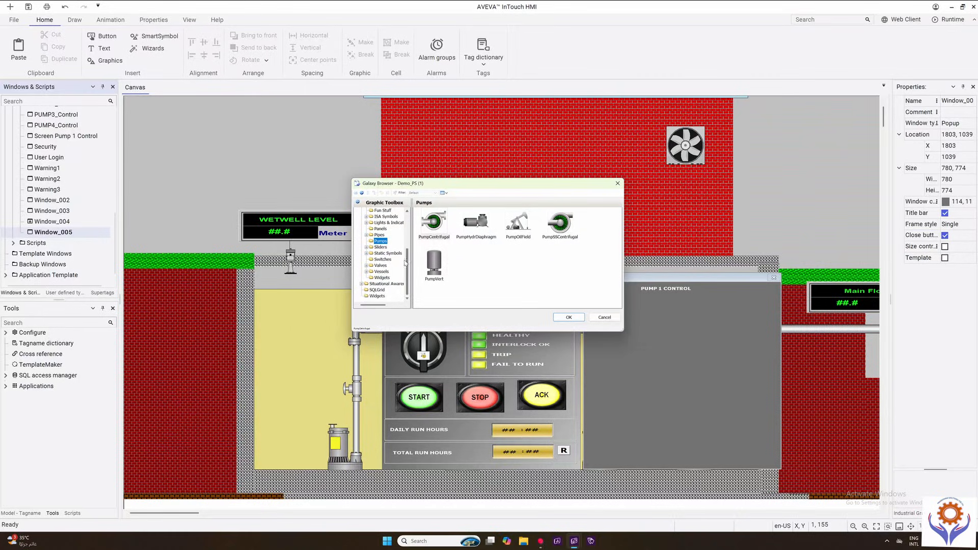
drag(441, 196, 296, 120)
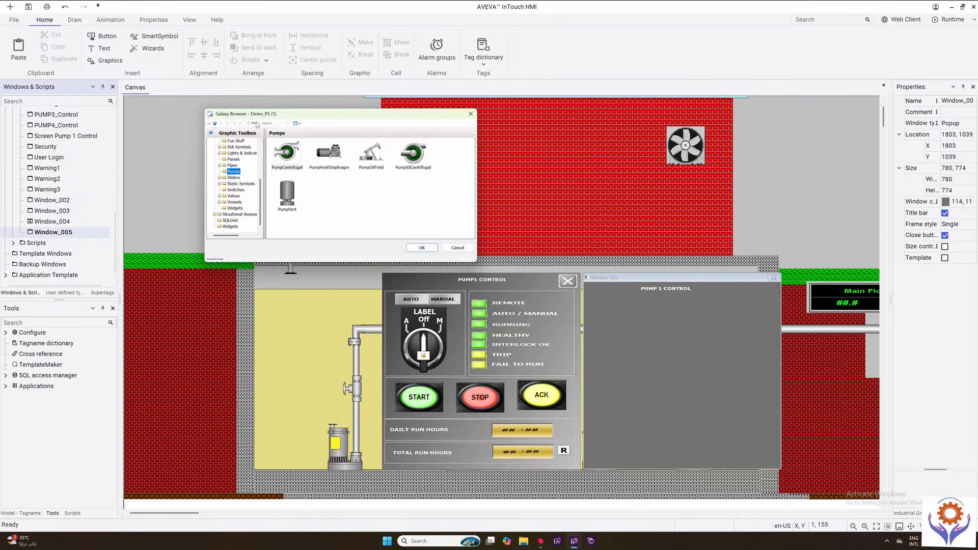
drag(261, 204, 259, 167)
- Examine the Buttons, Analog Meters, Black&Chrome and Clocks categories for graphics matching the PUMP1 control window
click(234, 148)
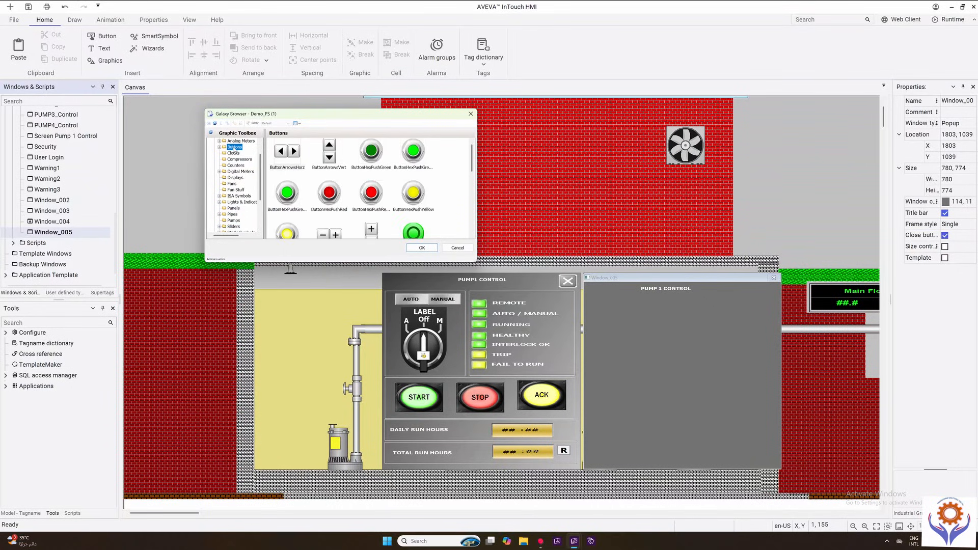
drag(260, 176, 260, 166)
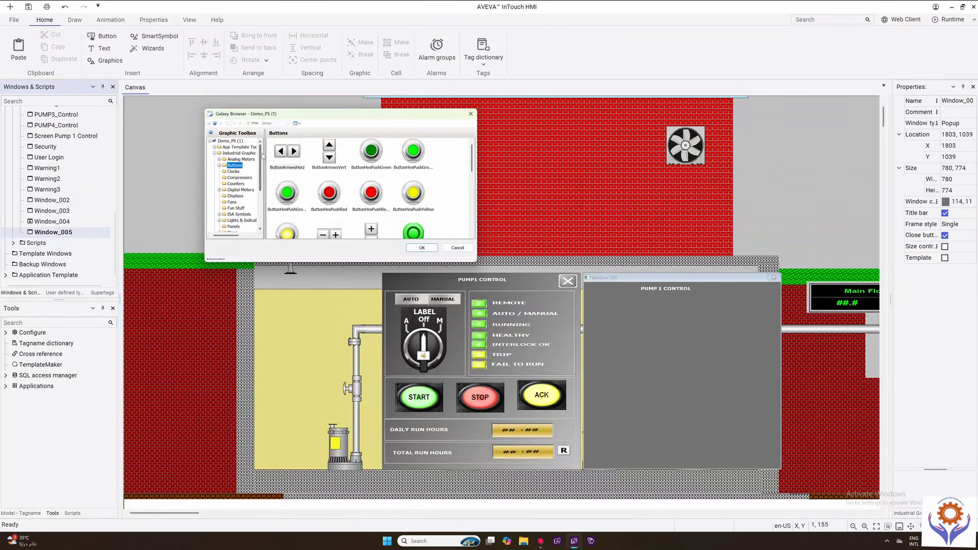
click(220, 160)
click(242, 165)
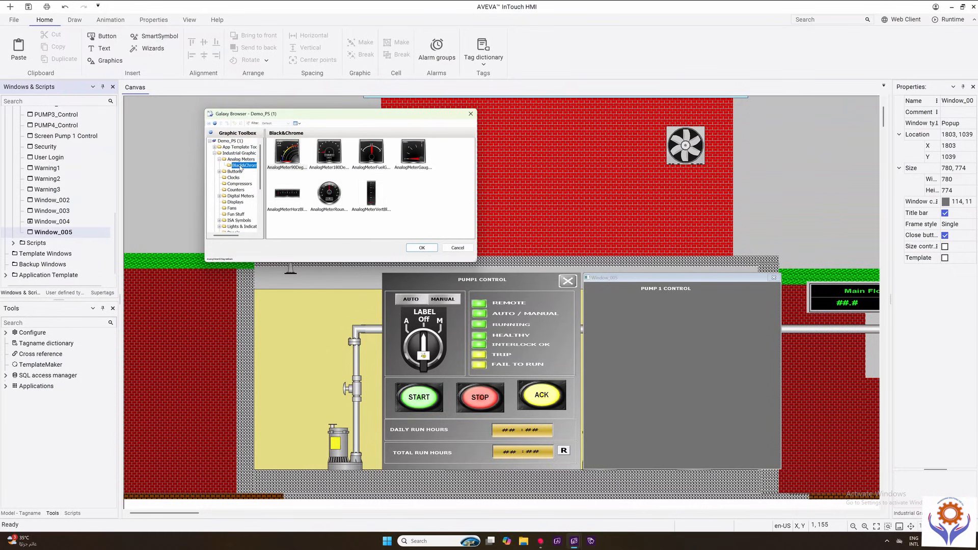
click(241, 159)
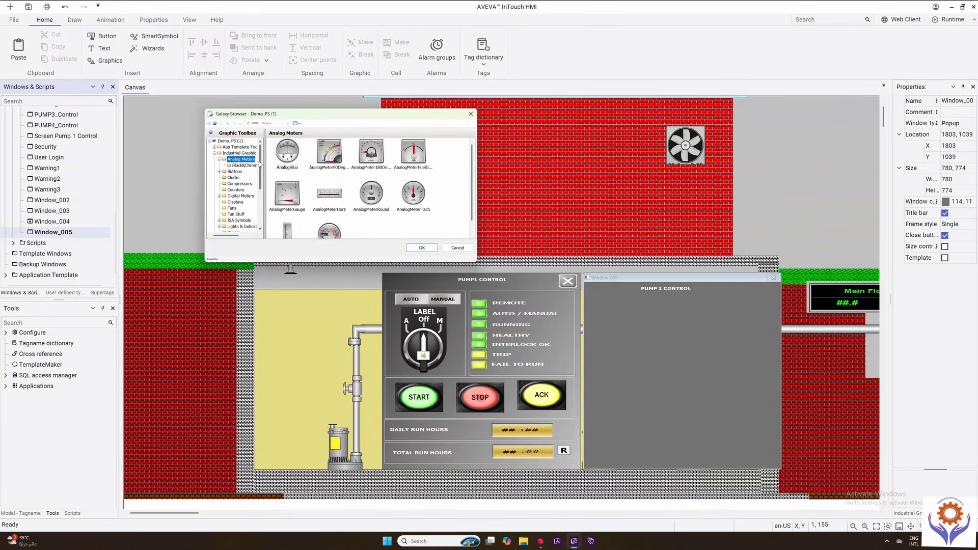
scroll(250, 169, down, 1)
click(234, 159)
click(234, 154)
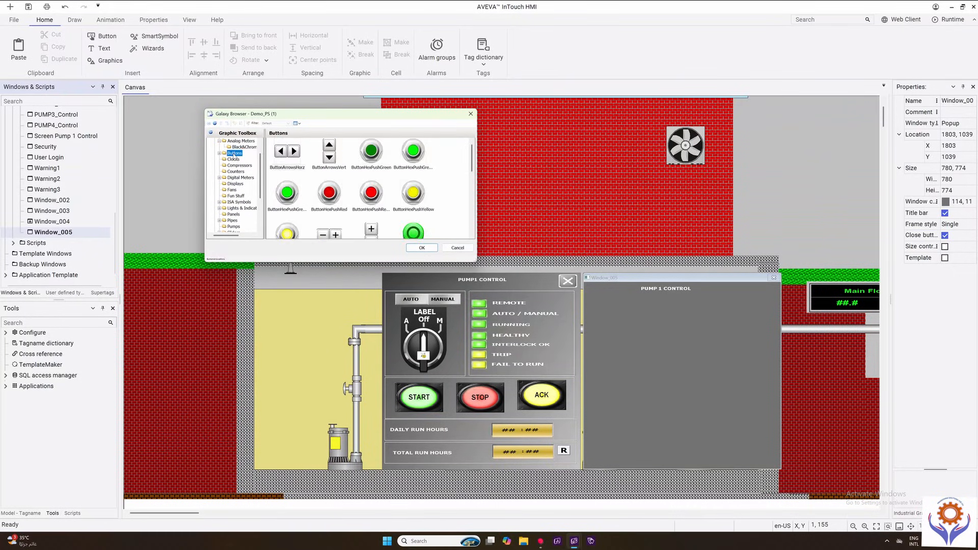
click(234, 159)
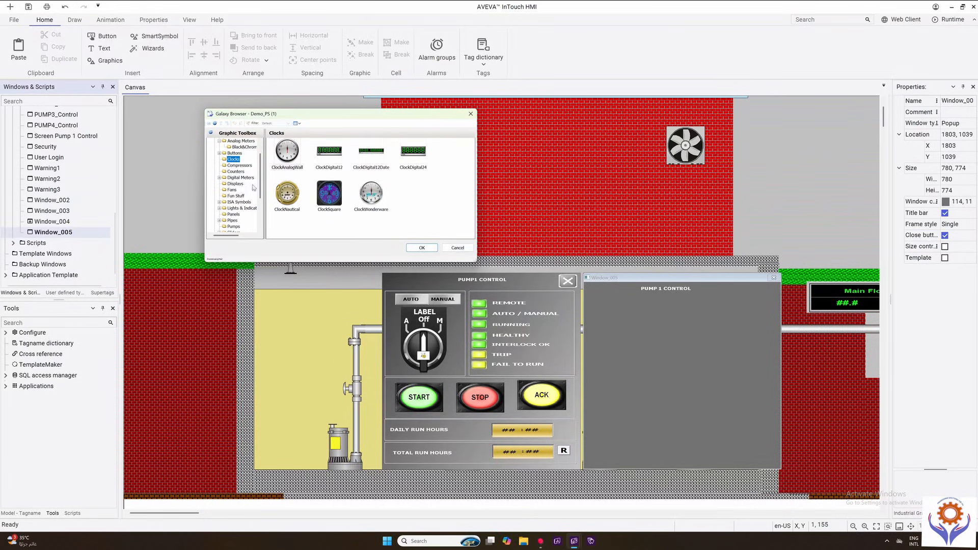
drag(262, 193, 262, 176)
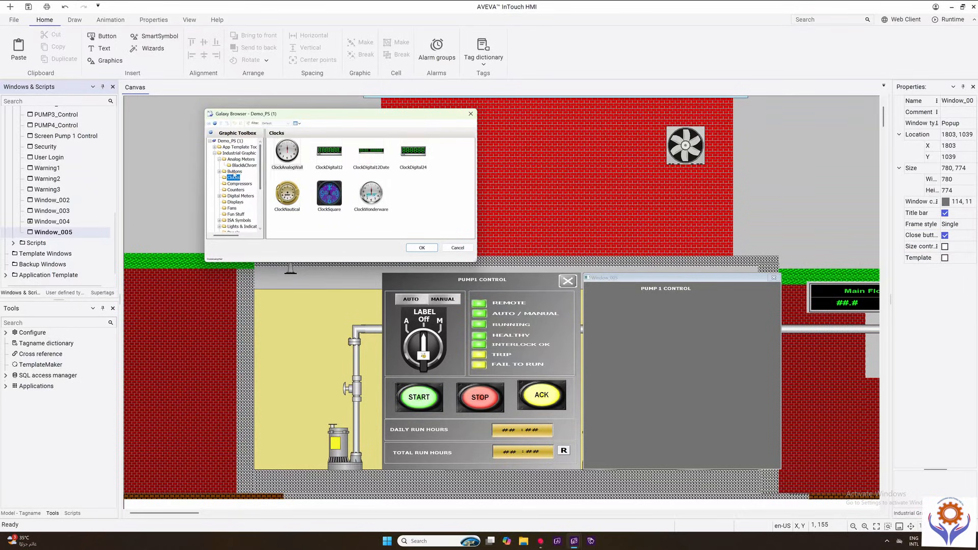
click(236, 173)
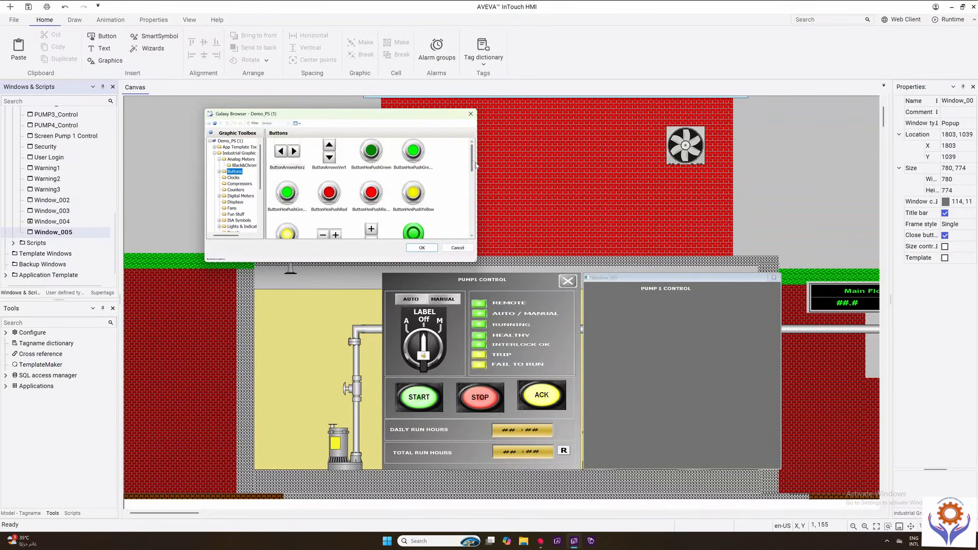
mouse_move(472, 158)
mouse_down()
mouse_move(469, 225)
mouse_move(469, 164)
mouse_up()
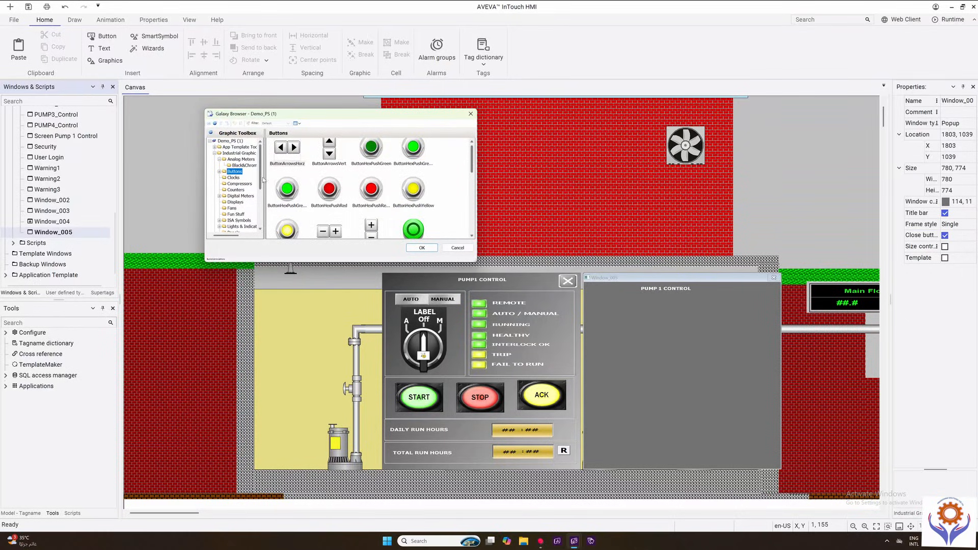
- Insert the Switch3PositionBlack graphic from the Switches category into Window_005, sized 120 by 175 at X 66, Y 113
drag(261, 178, 261, 213)
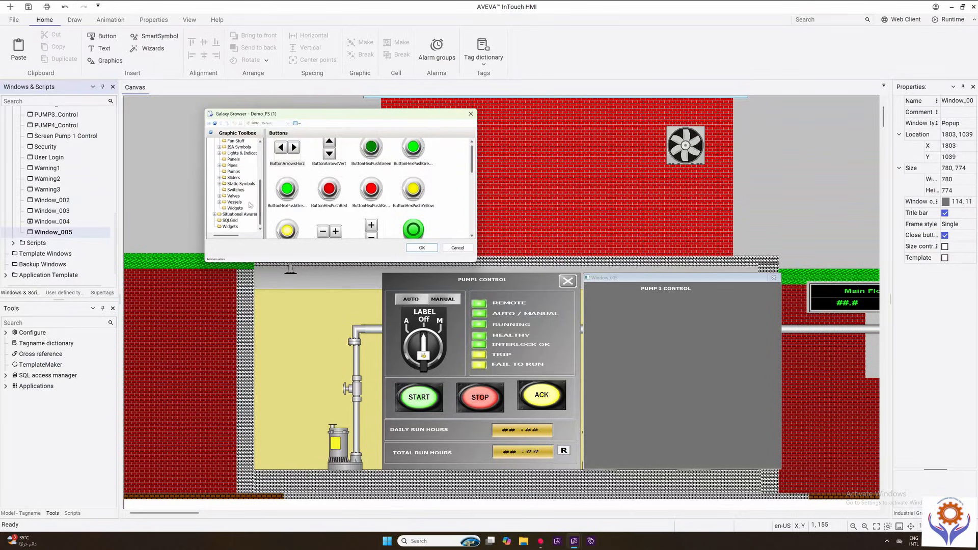
click(235, 190)
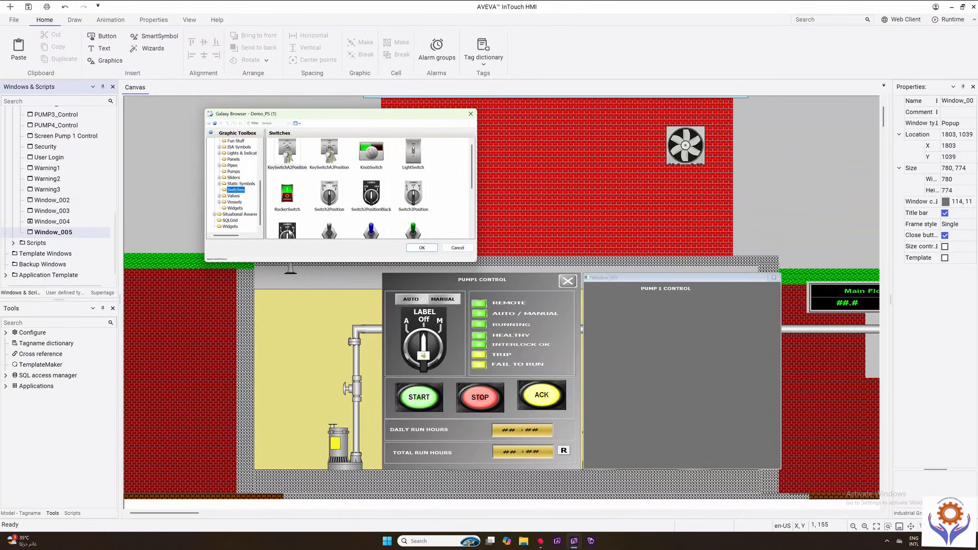
scroll(472, 199, down, 1)
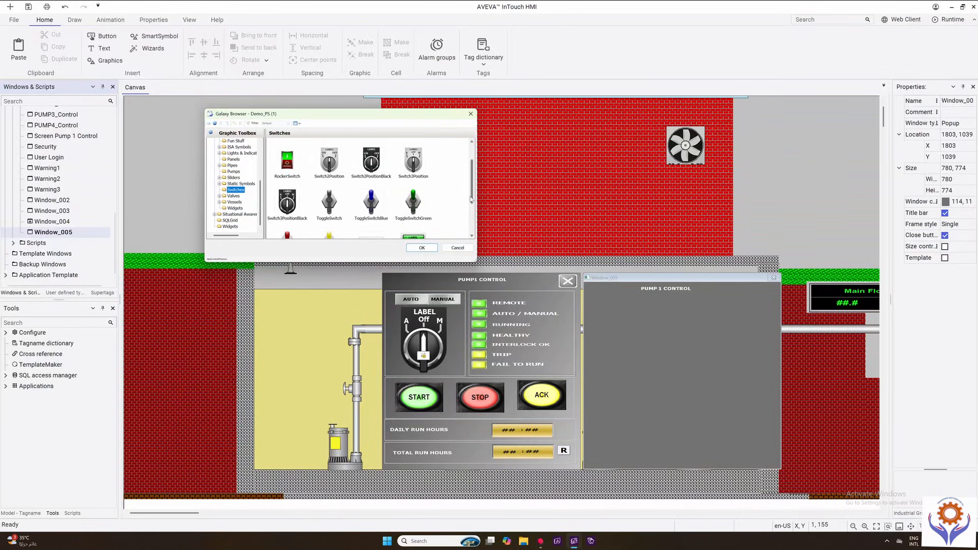
scroll(471, 199, up, 1)
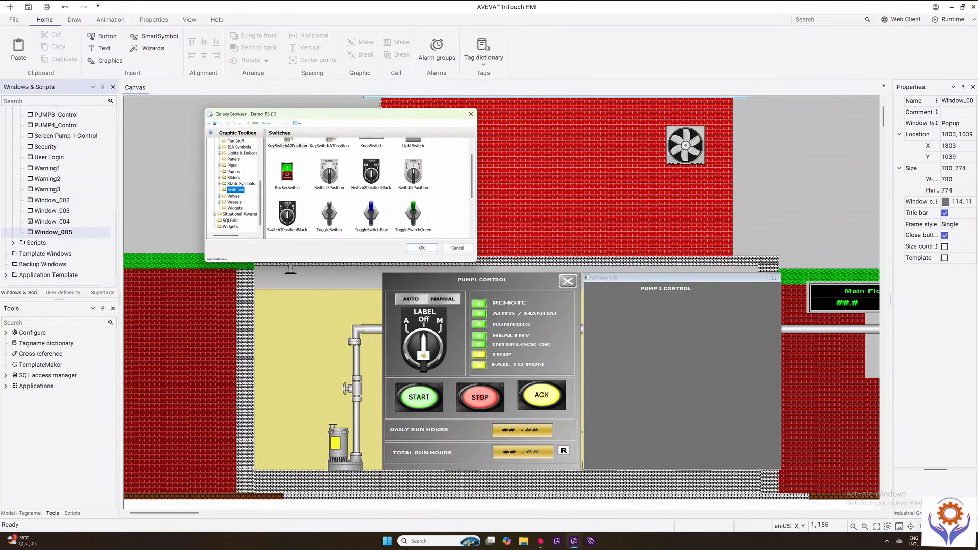
drag(381, 104, 380, 78)
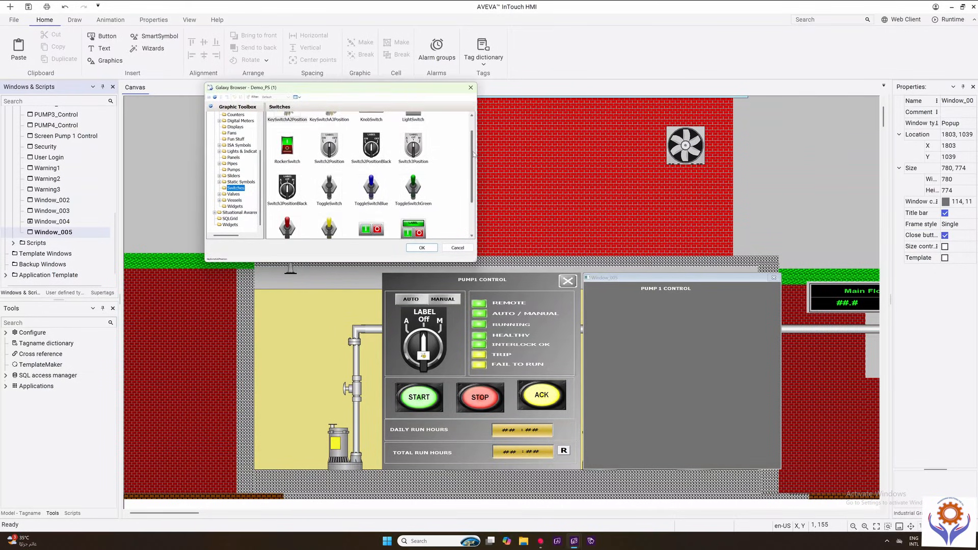
scroll(474, 154, up, 1)
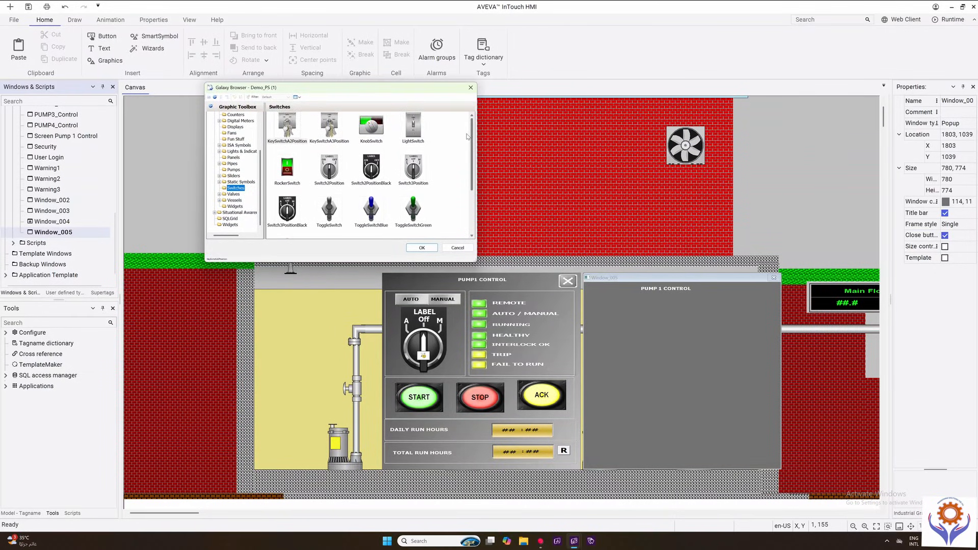
scroll(468, 136, down, 1)
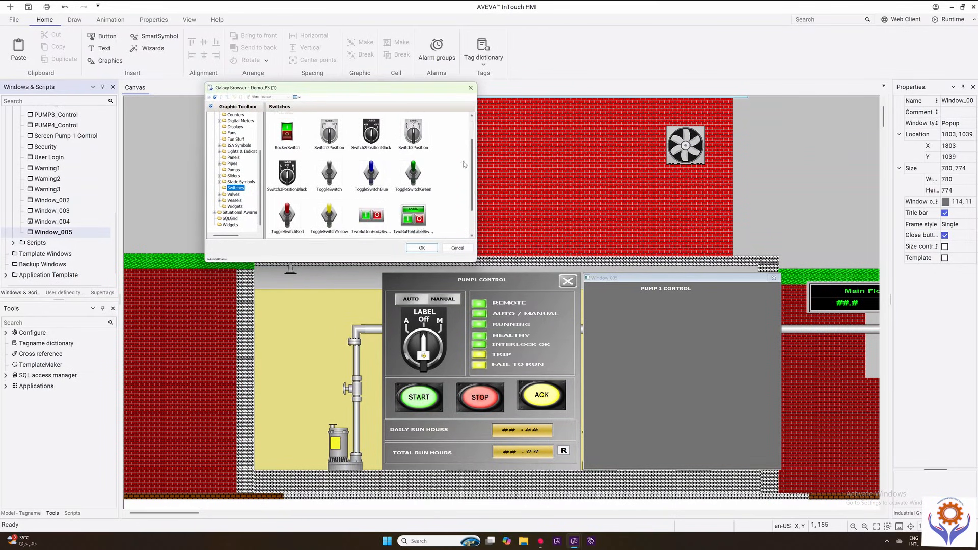
double_click(329, 175)
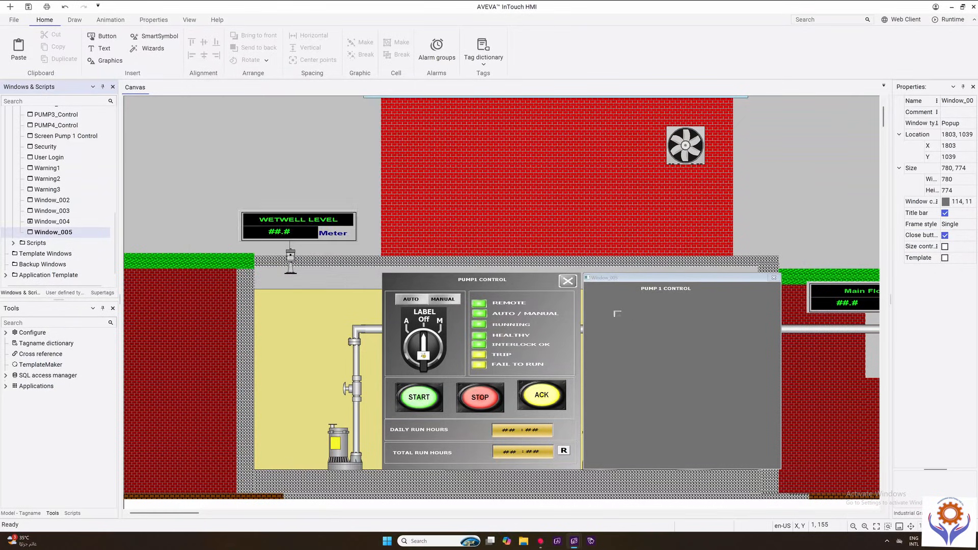
click(603, 304)
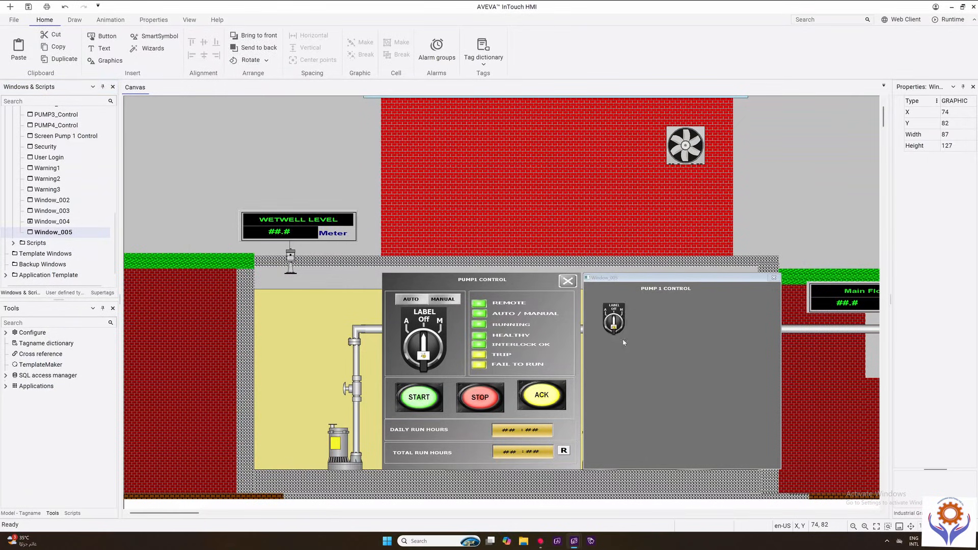
mouse_move(624, 340)
mouse_down()
mouse_move(634, 349)
mouse_move(614, 359)
mouse_move(624, 336)
mouse_up()
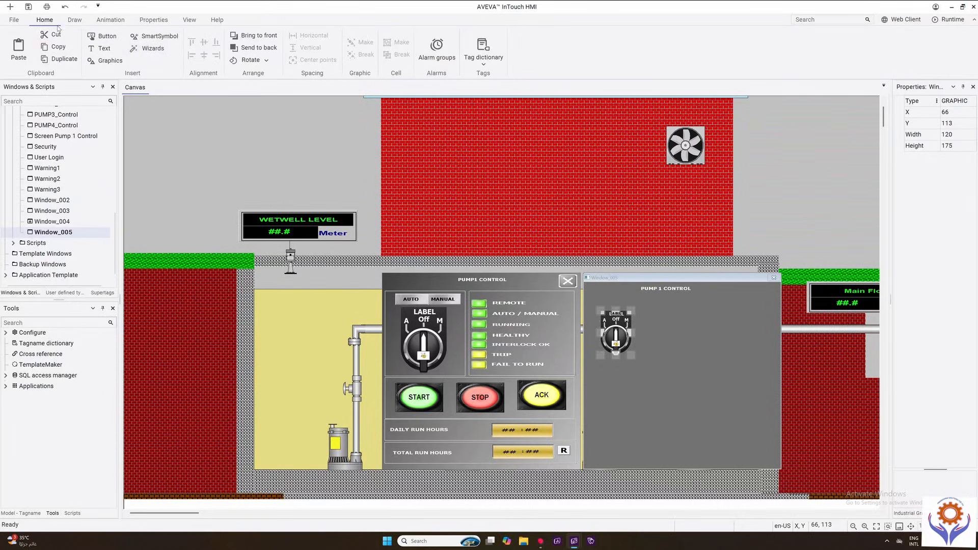
- Draw a rectangle about 93 by 48 just above the switch in Window_005, at about X 39, Y 61
click(74, 20)
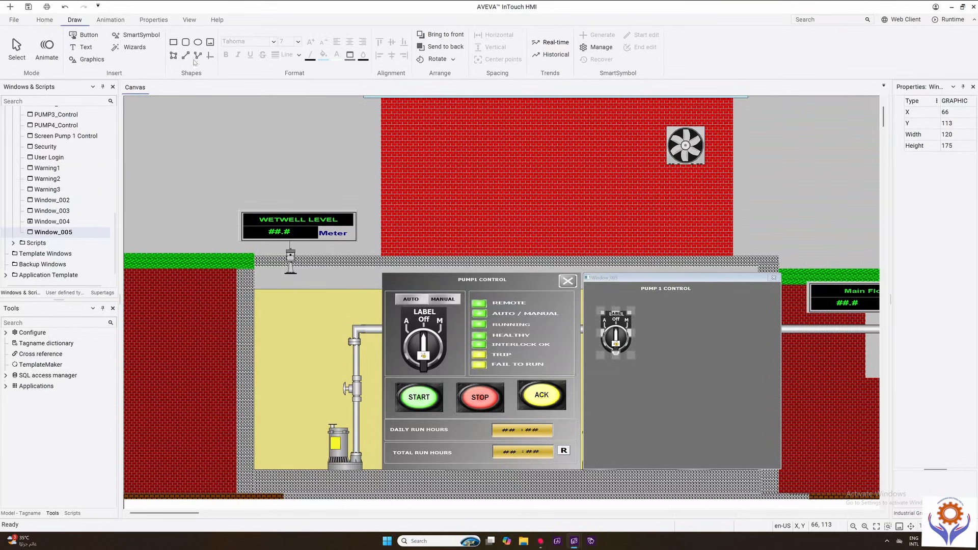
click(173, 43)
click(596, 303)
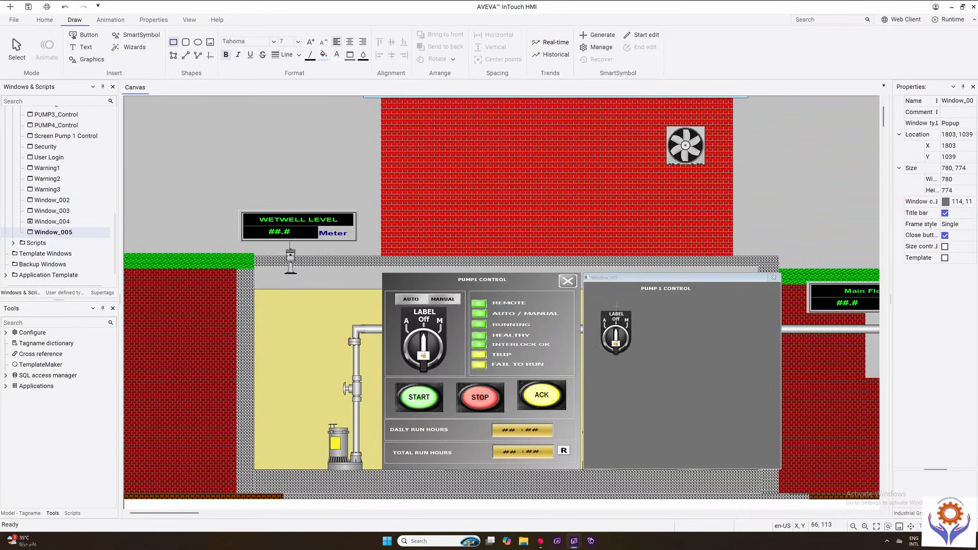
drag(594, 298, 618, 310)
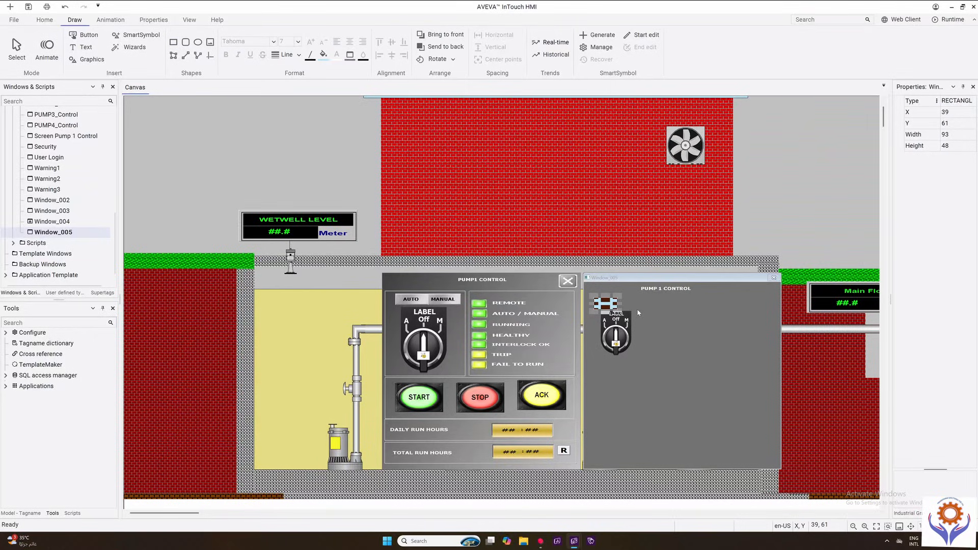
- Duplicate the rectangle and place both side by side above the switch, at about X 48 and X 139, Y 62
click(638, 313)
click(614, 305)
click(624, 298)
click(648, 326)
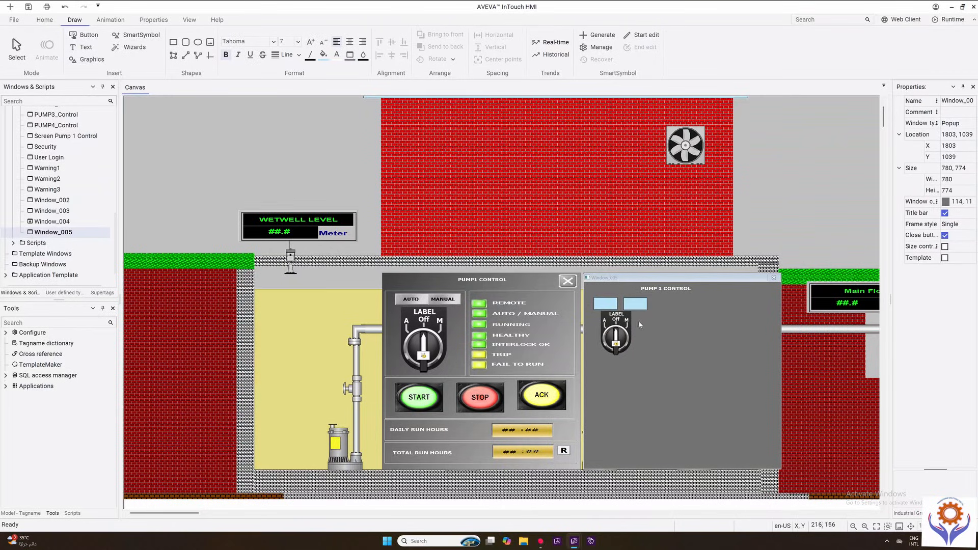
click(637, 308)
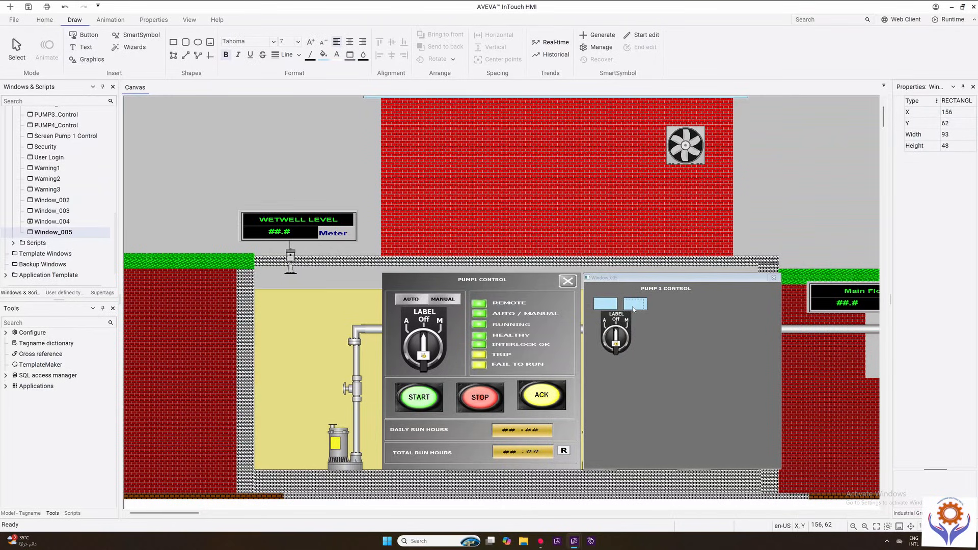
drag(631, 306, 607, 305)
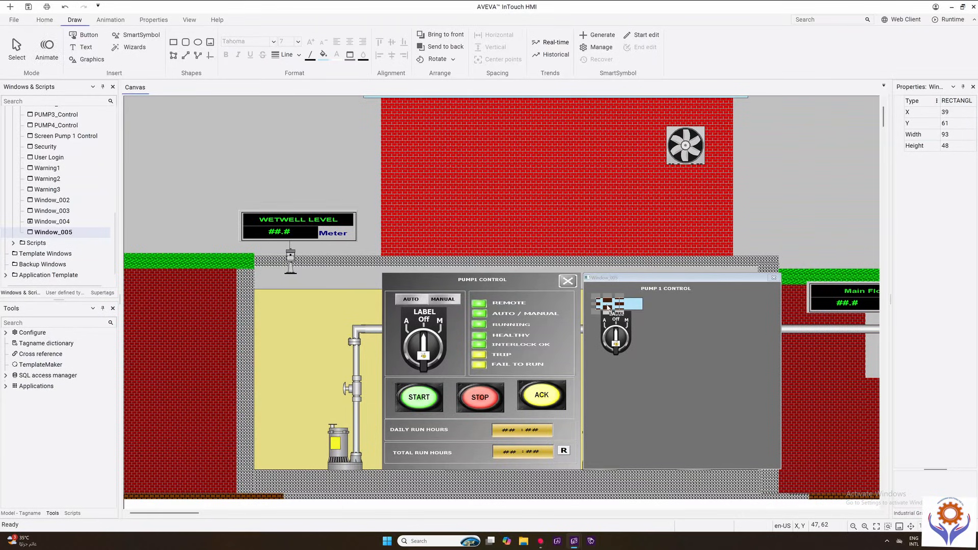
click(668, 340)
- Fill the left rectangle above the switch with light gray from the basic color palette
click(606, 306)
click(324, 55)
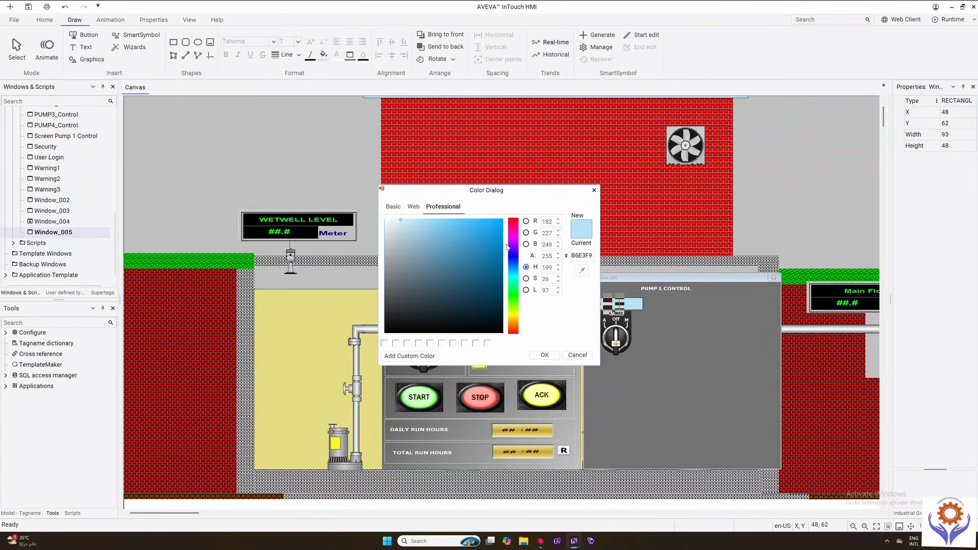
click(413, 208)
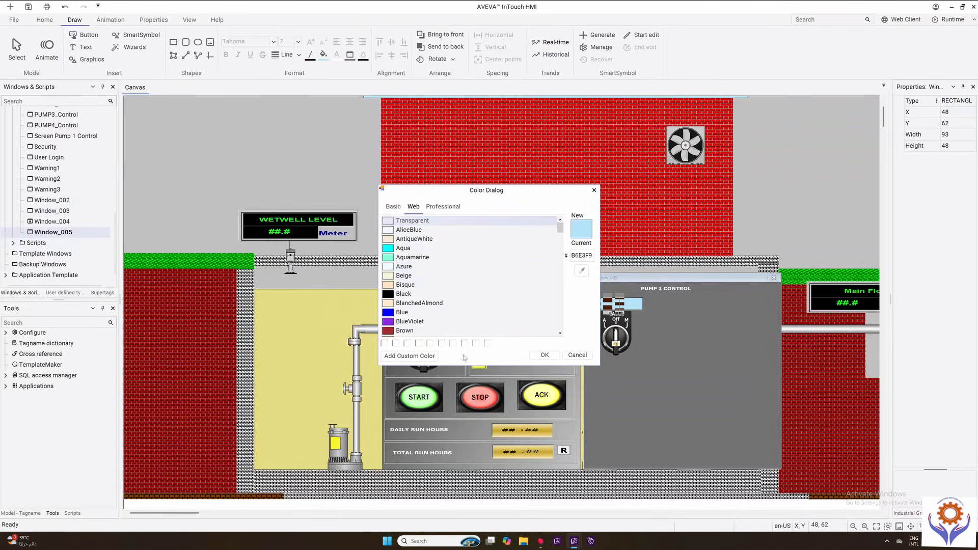
click(391, 228)
click(391, 221)
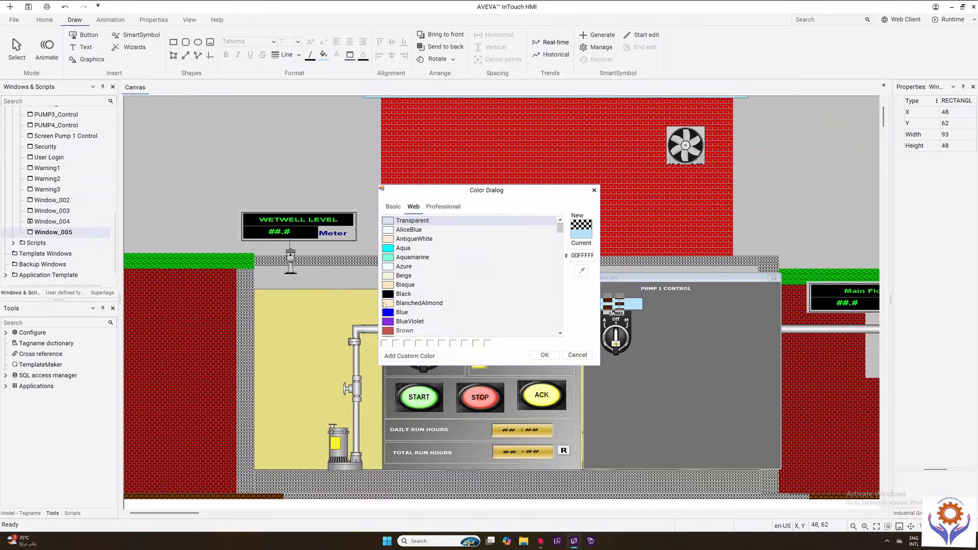
click(388, 268)
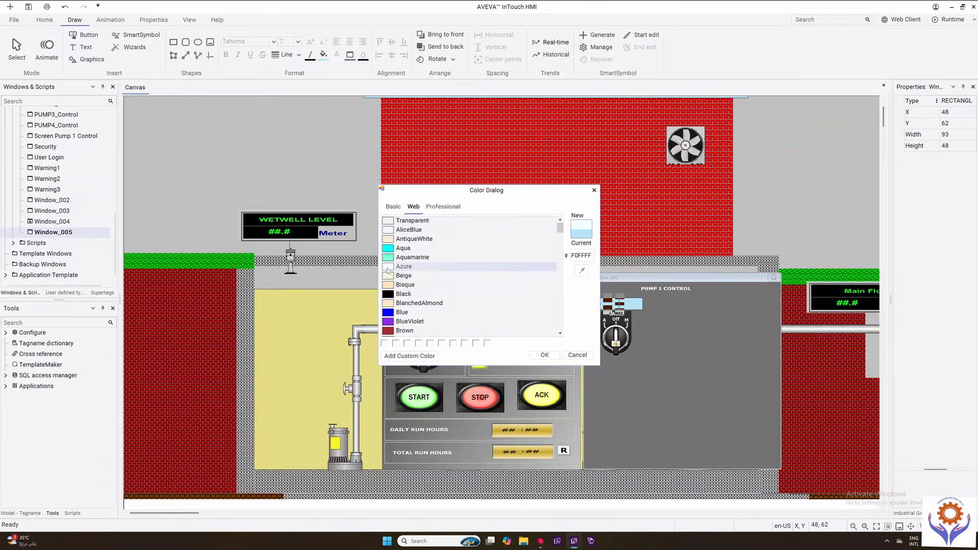
click(394, 206)
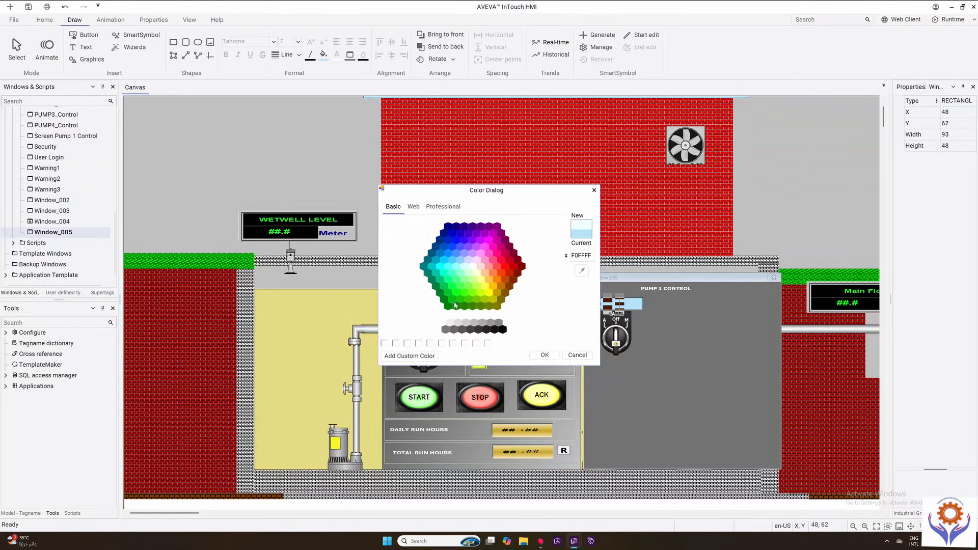
click(464, 326)
click(545, 355)
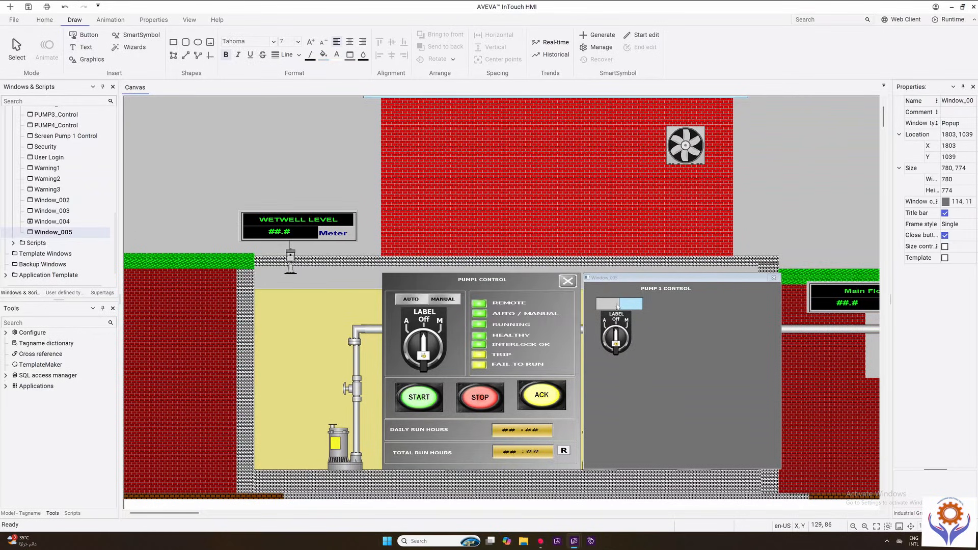
- Make the right rectangle above the switch light gray as well, matching its left neighbor
click(618, 306)
drag(634, 309, 643, 310)
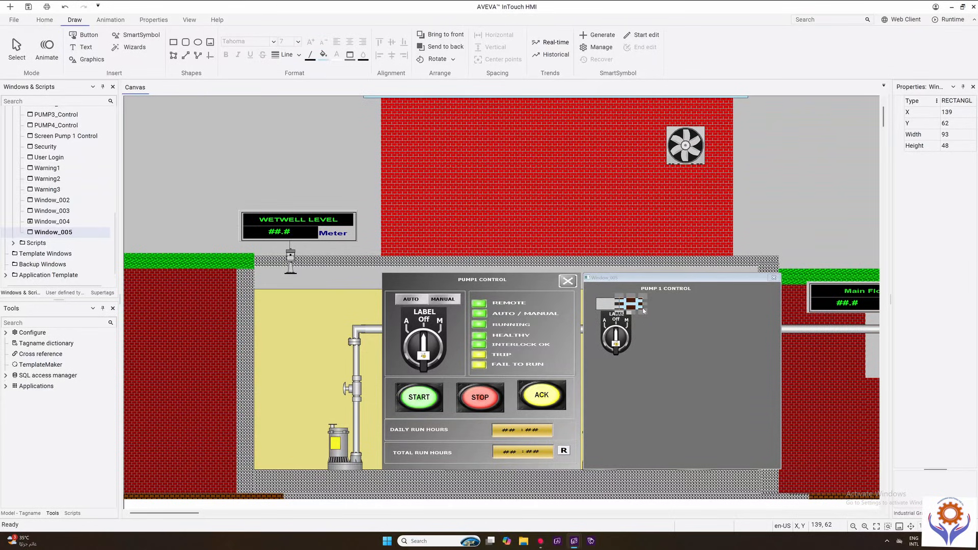
key(ctrl+z)
click(628, 302)
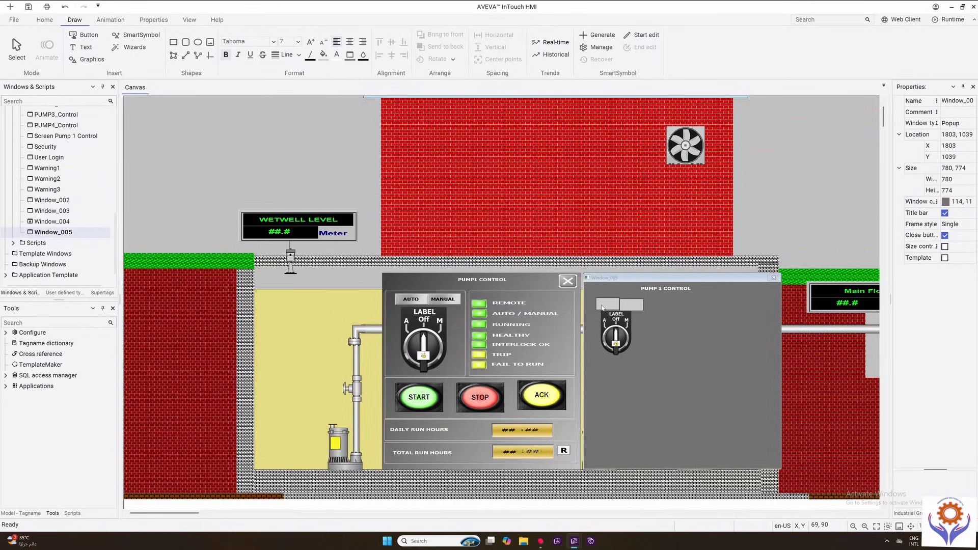
- Move the left gray rectangle to about X 45, Y 67, in line with the right one
click(598, 308)
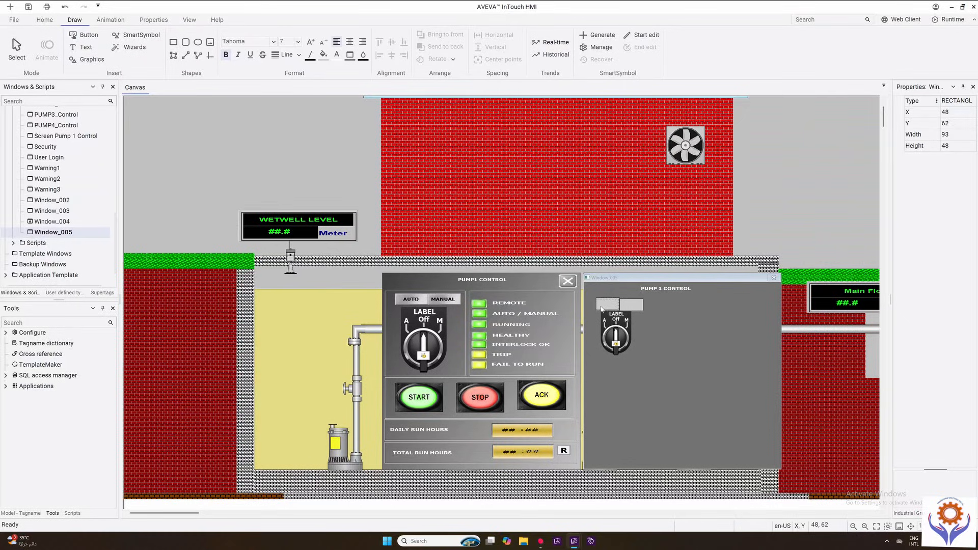
click(631, 308)
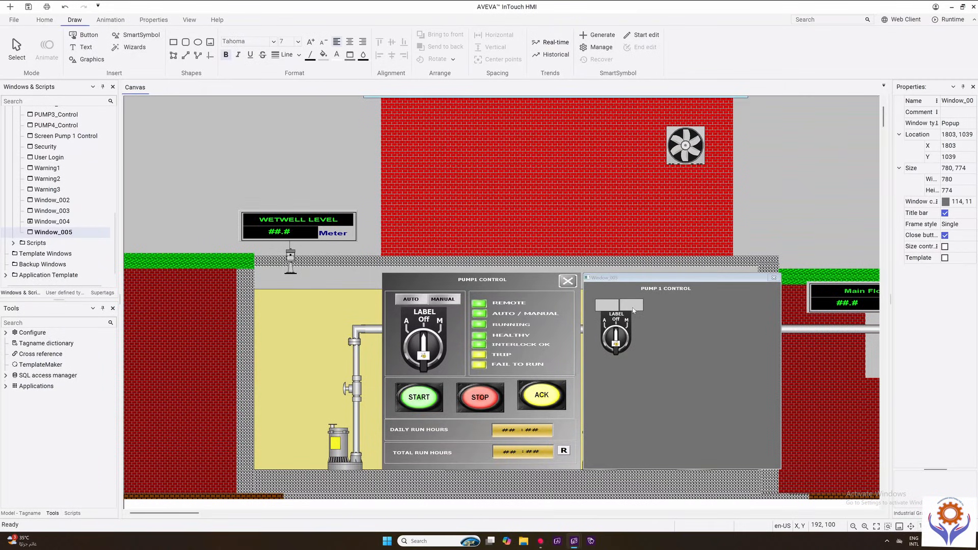
click(608, 308)
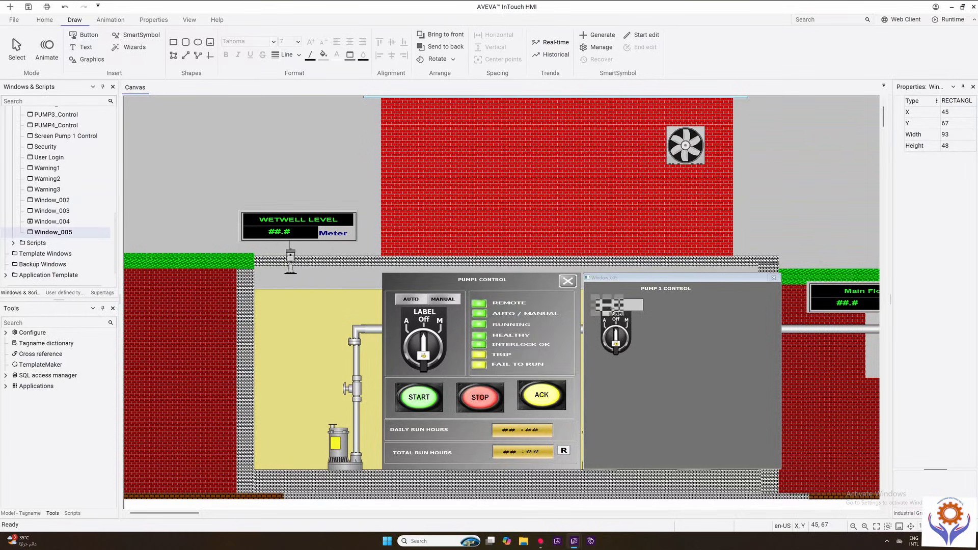
- Add the text AUTO on the left gray rectangle and set its text color to near-black 111111
click(601, 305)
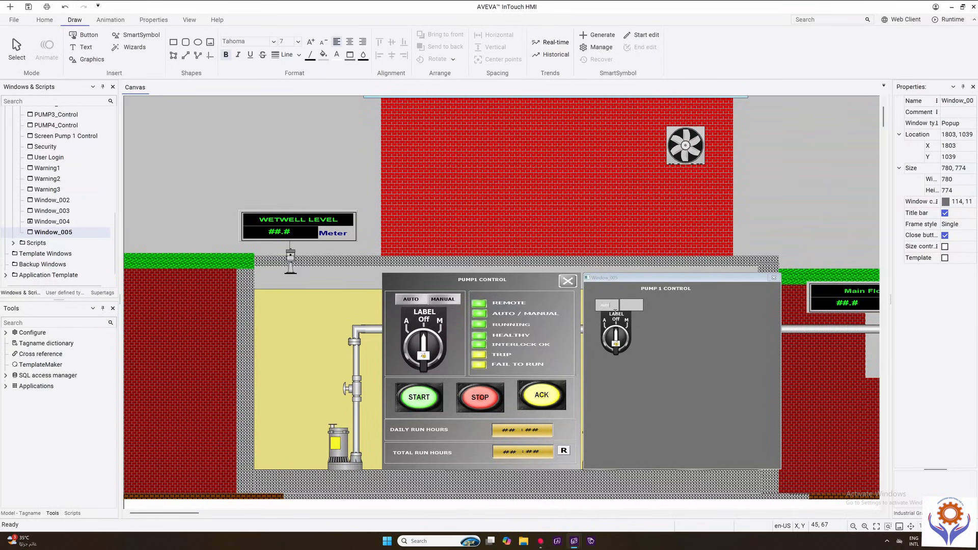
click(615, 307)
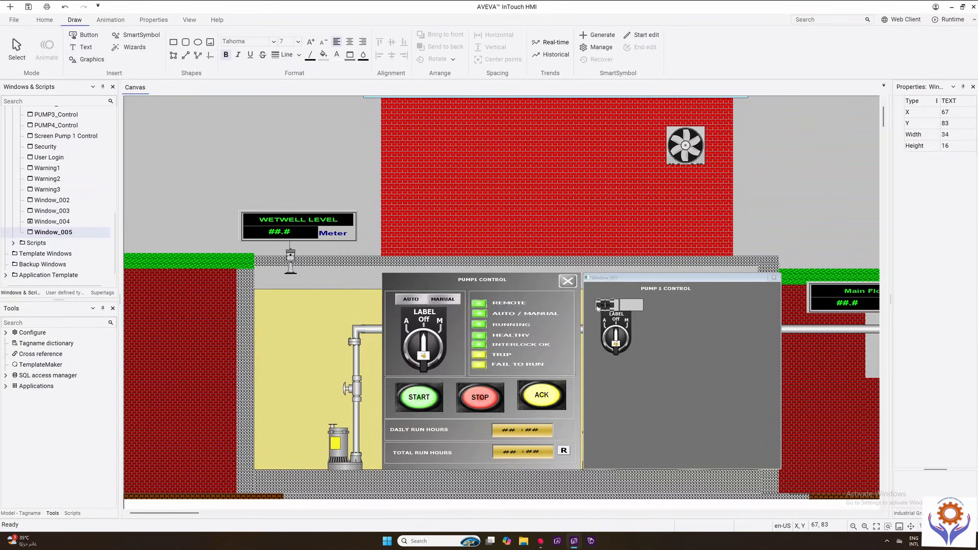
click(226, 55)
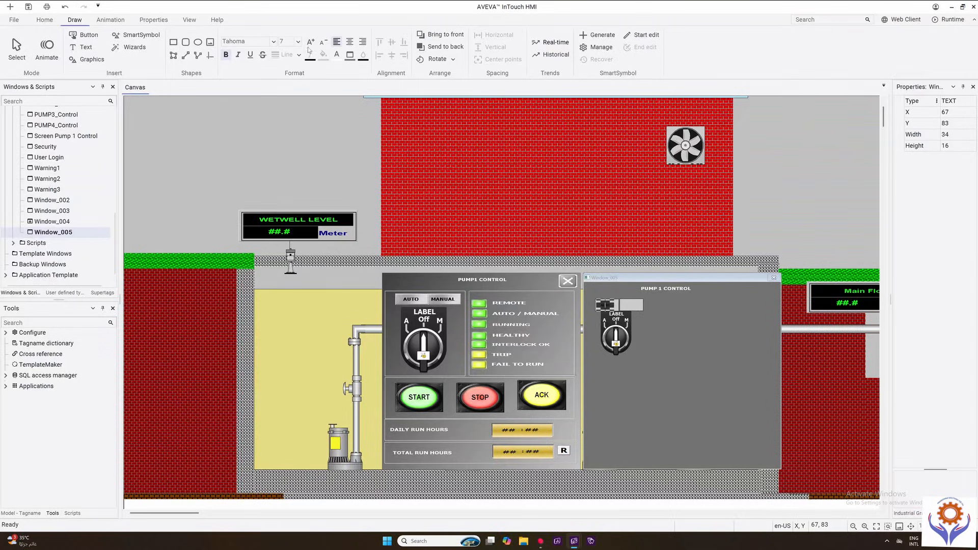
click(336, 56)
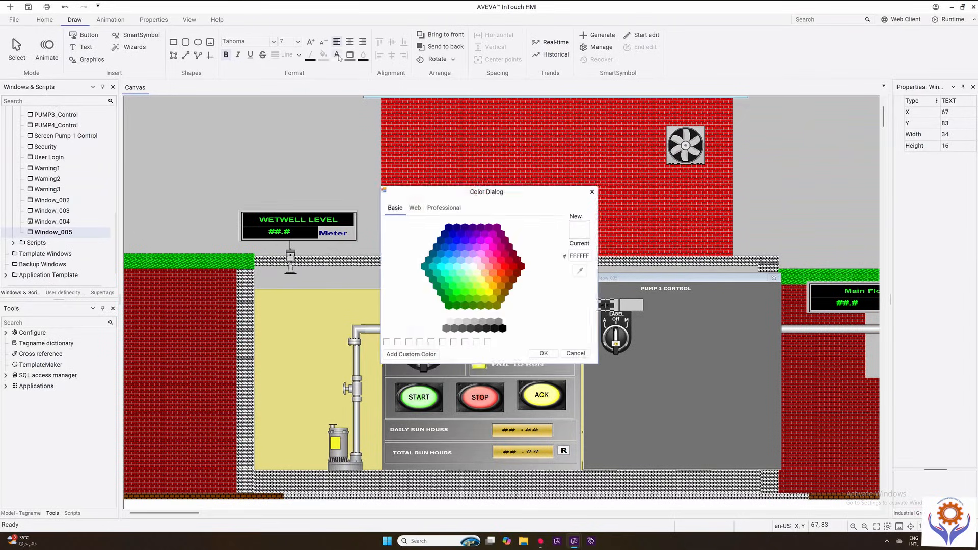
click(496, 331)
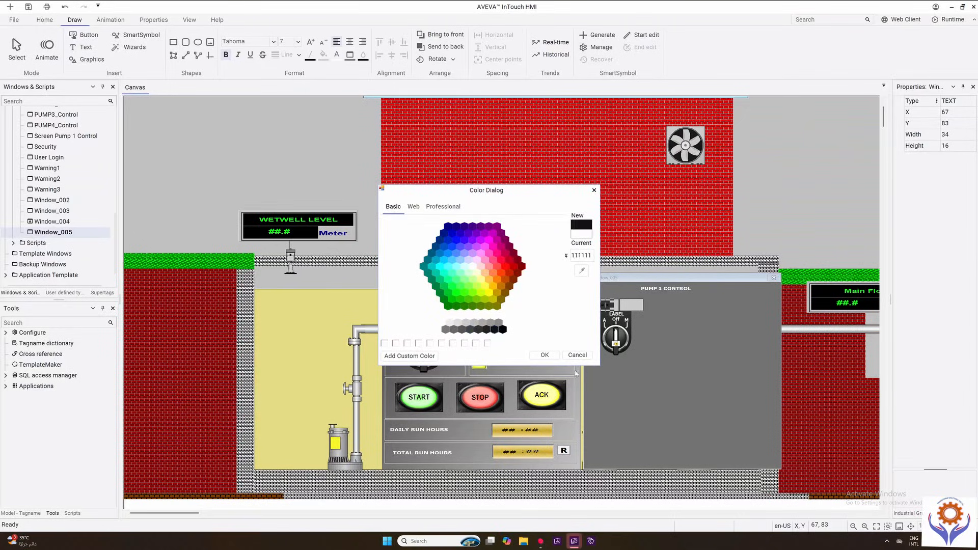
click(544, 355)
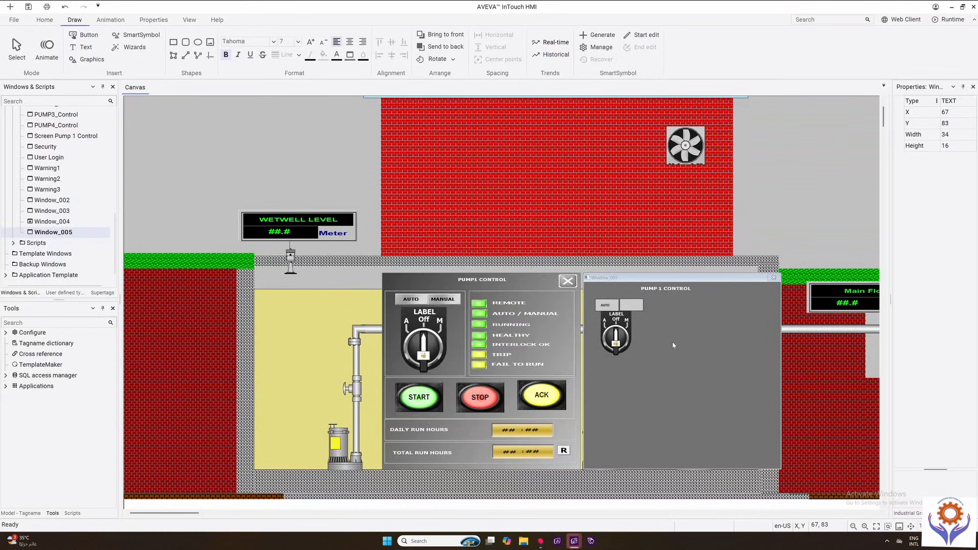
- Increase the font size of the AUTO text on the left gray rectangle to 9
click(611, 308)
click(310, 42)
click(311, 42)
- Move both gray rectangles and the AUTO text slightly upward above the switch, keeping the text centered on the left rectangle
click(611, 309)
click(611, 309)
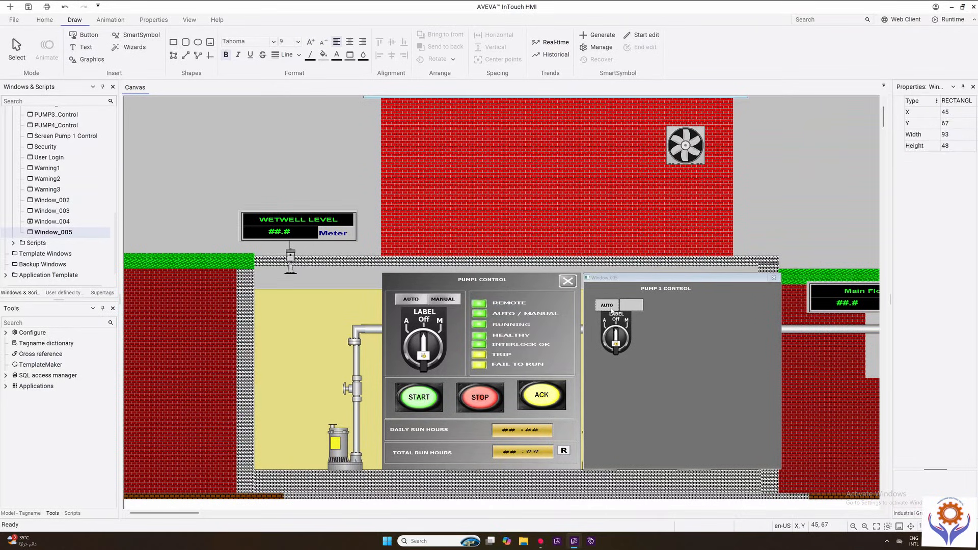
click(661, 335)
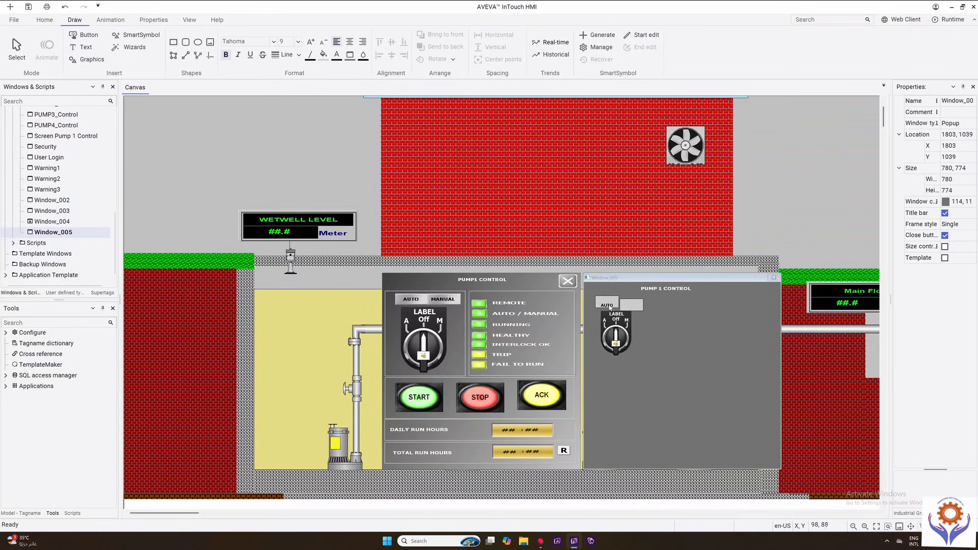
click(610, 304)
click(638, 306)
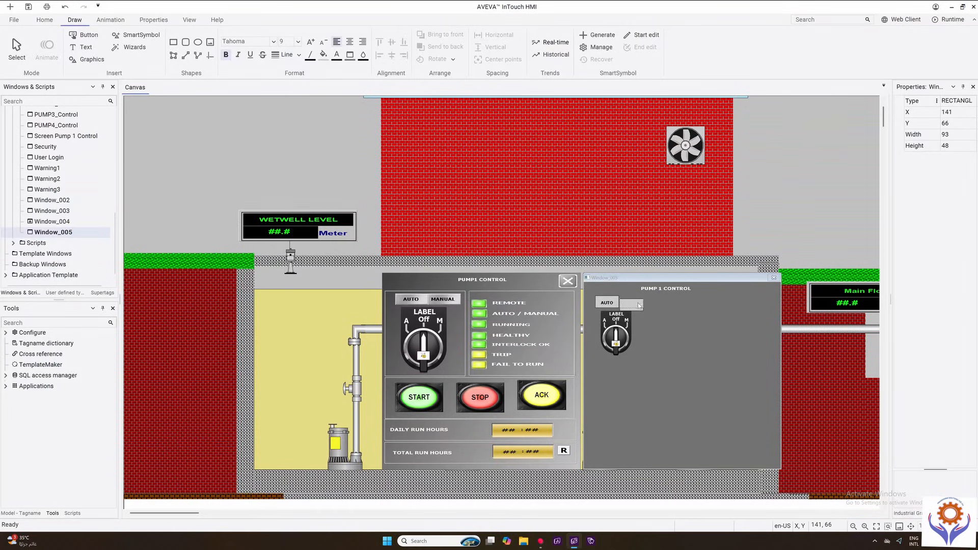
click(680, 325)
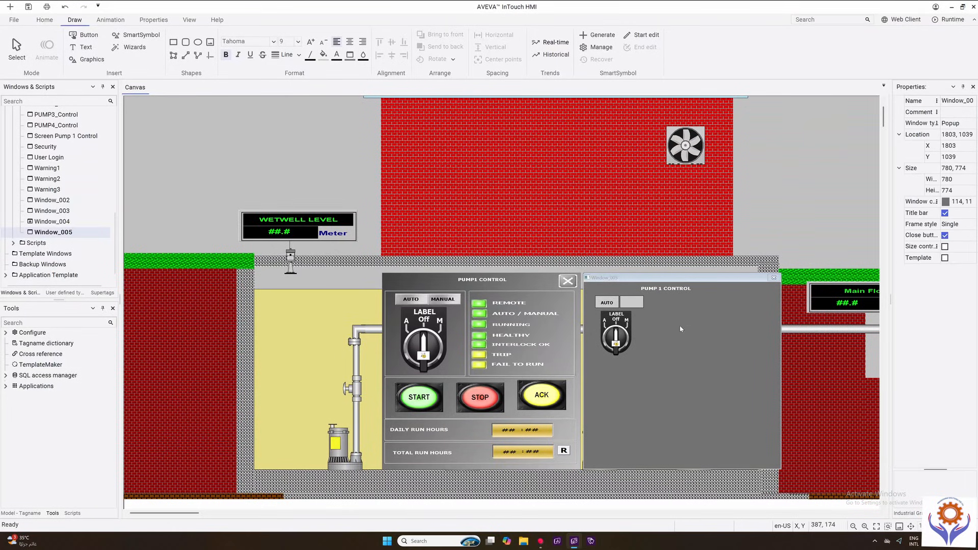
- Place a copy of the AUTO text on the right gray rectangle at about X 162, Y 67, and change its string to MAN
click(612, 304)
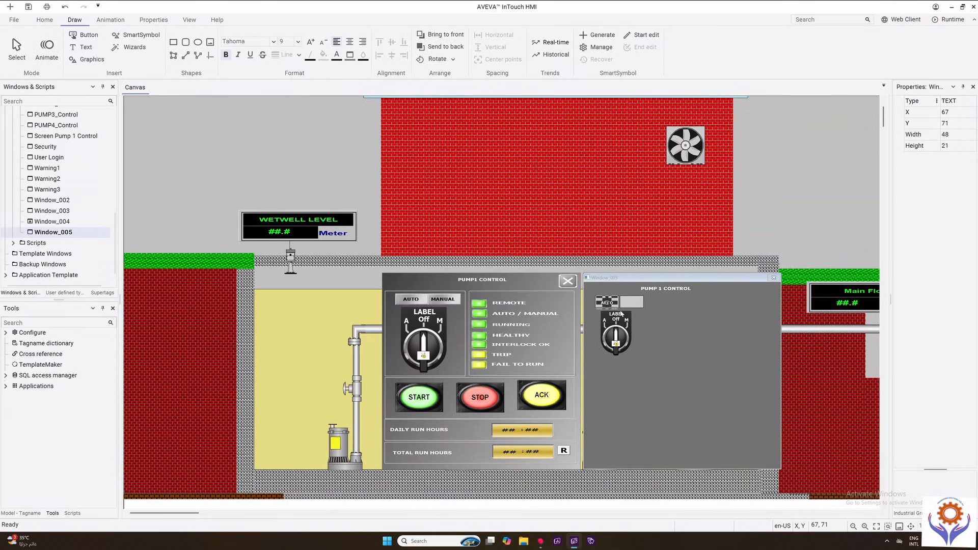
key(ctrl+v)
click(625, 300)
right_click(630, 303)
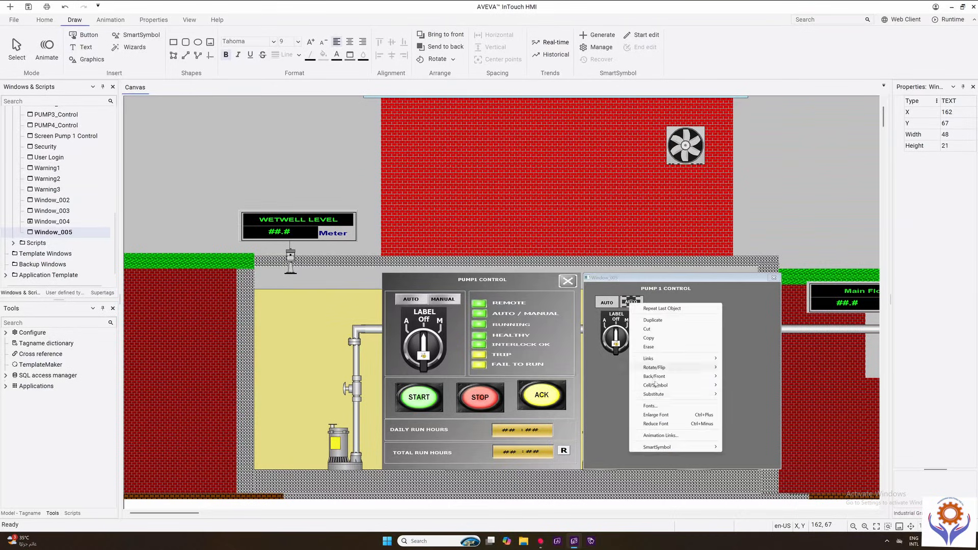
mouse_move(657, 397)
click(749, 403)
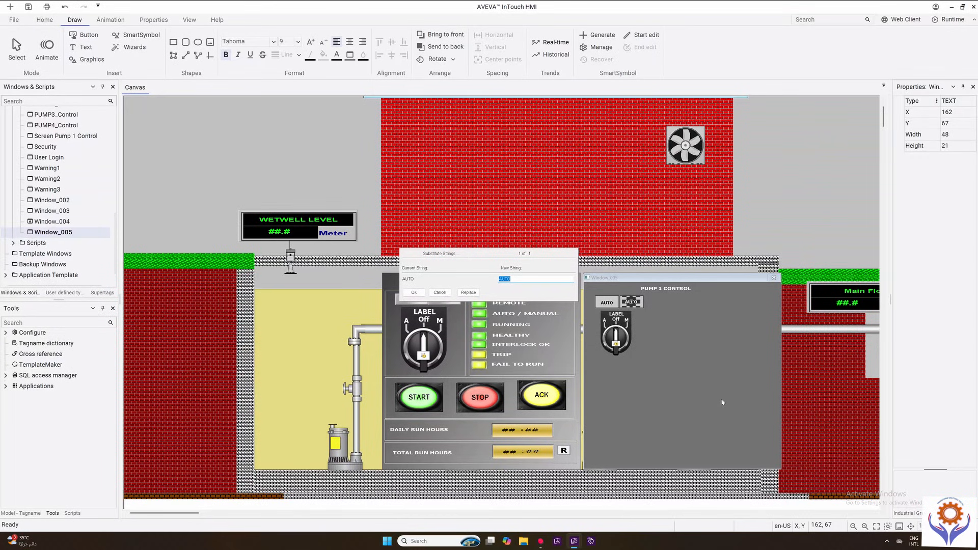
text(MAN)
click(415, 294)
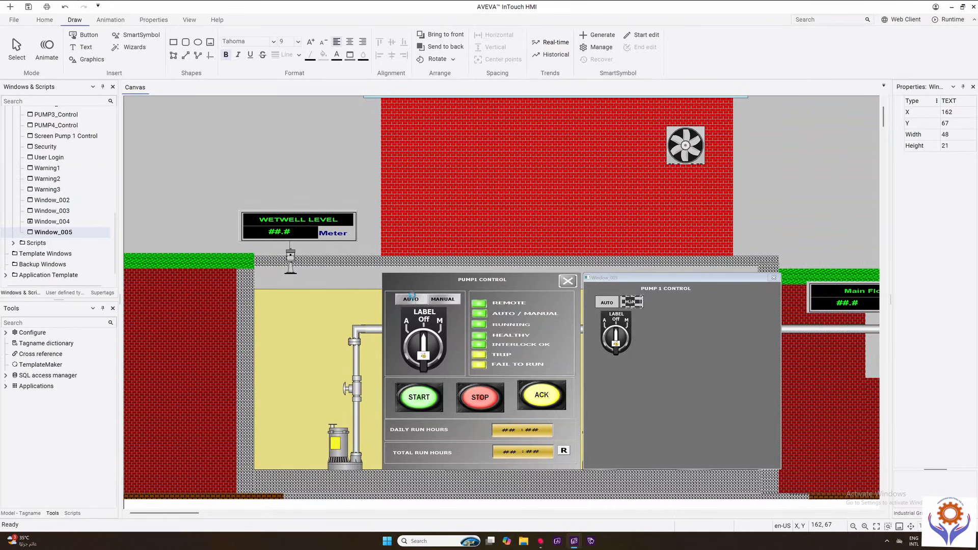
click(668, 363)
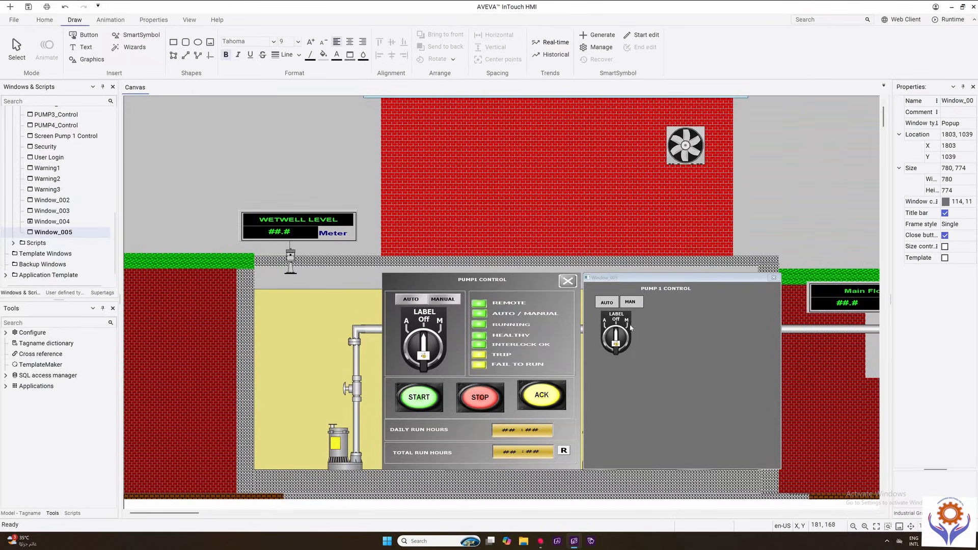
- Enlarge the three-position selector switch so it nearly spans the combined width of the AUTO and MAN rectangles, directly beneath them
click(628, 330)
drag(632, 333, 645, 339)
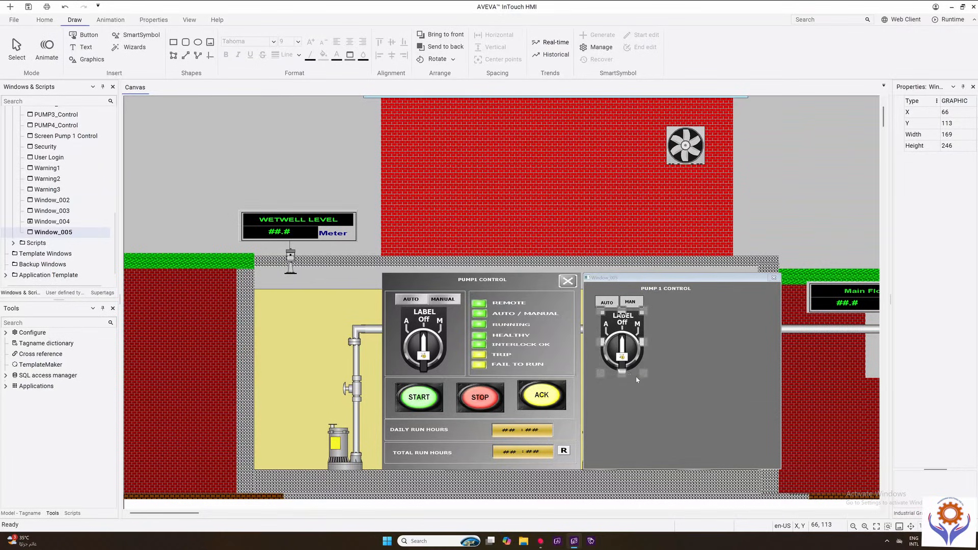
click(643, 378)
drag(641, 375, 623, 355)
click(665, 378)
click(631, 358)
click(686, 376)
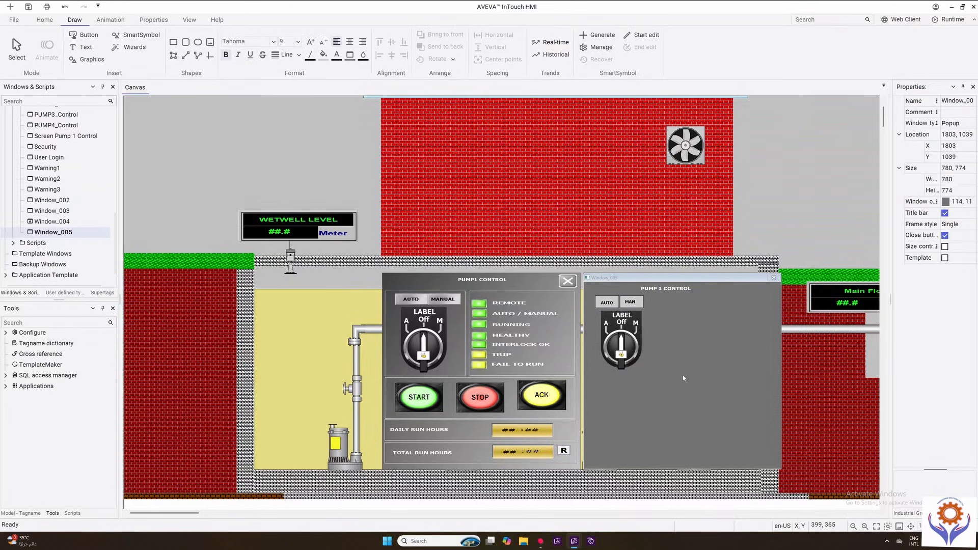
- Draw a rectangle about 254 by 350 over the switch and its labels, and send it to the back
click(210, 55)
click(173, 42)
drag(658, 381, 594, 291)
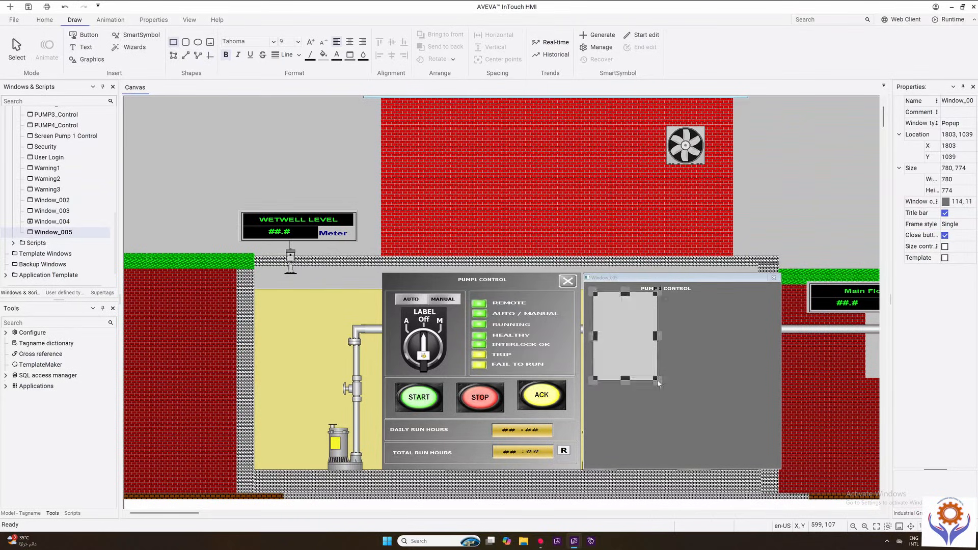
right_click(629, 358)
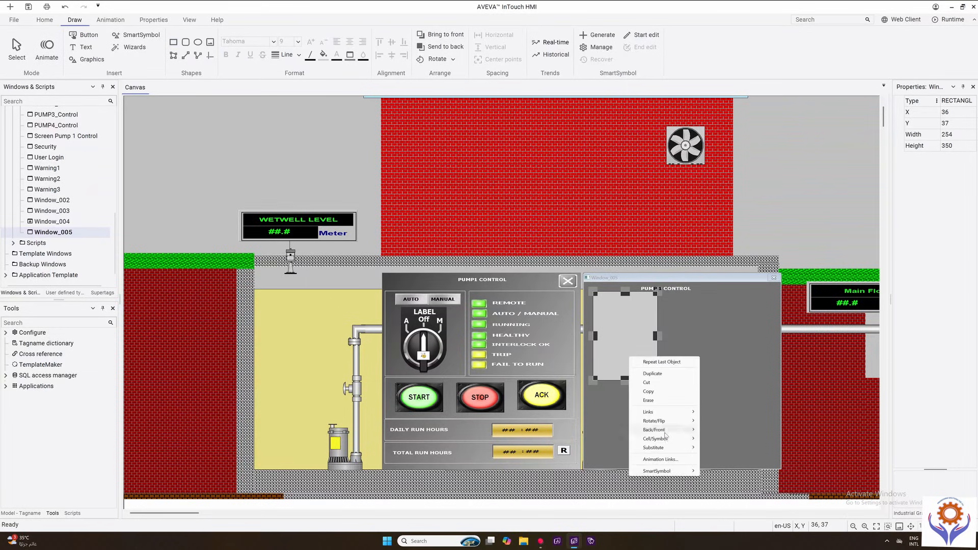
mouse_move(662, 439)
click(729, 431)
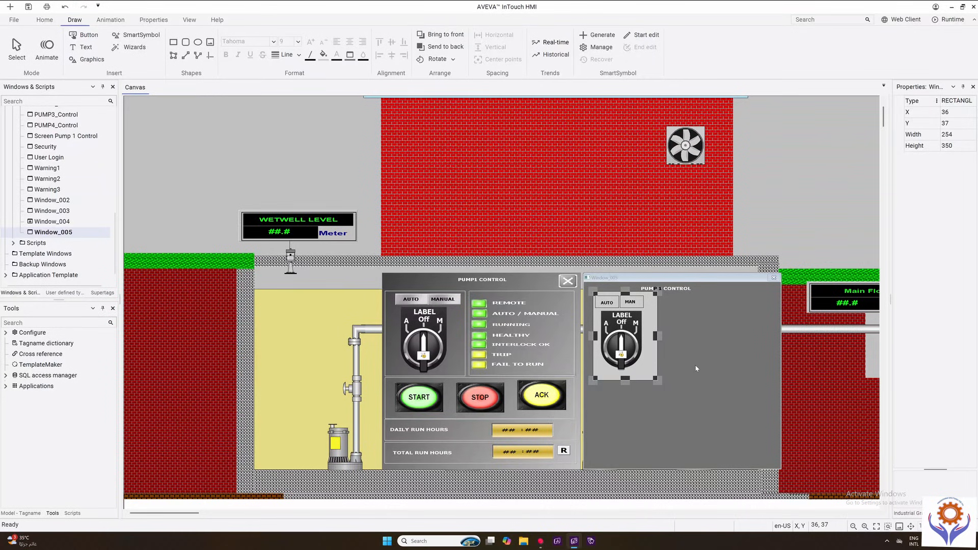
- Adjust the backing rectangle to about 250 by 330 around the switch, and move the whole switch group down clear of the title
drag(646, 371, 651, 374)
click(678, 380)
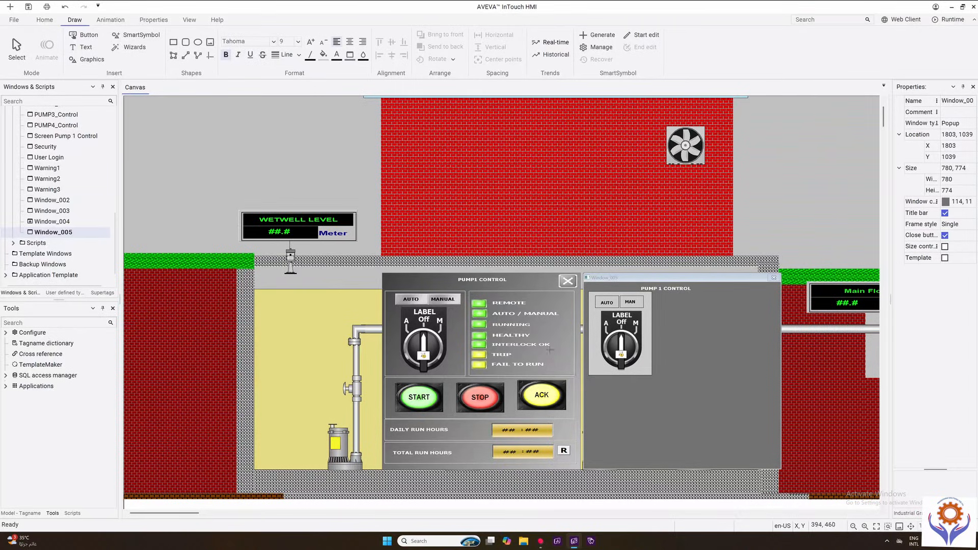
key(ctrl+a)
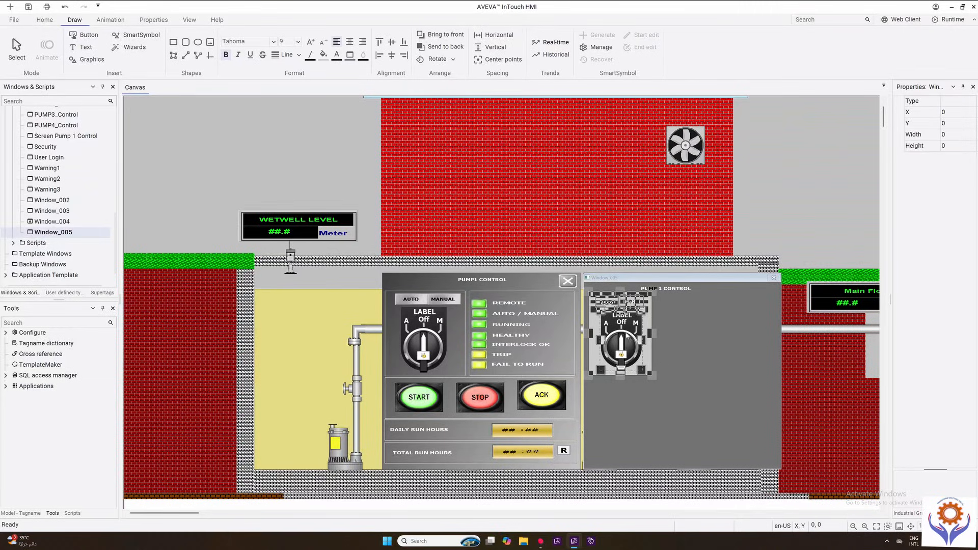
drag(627, 335, 620, 331)
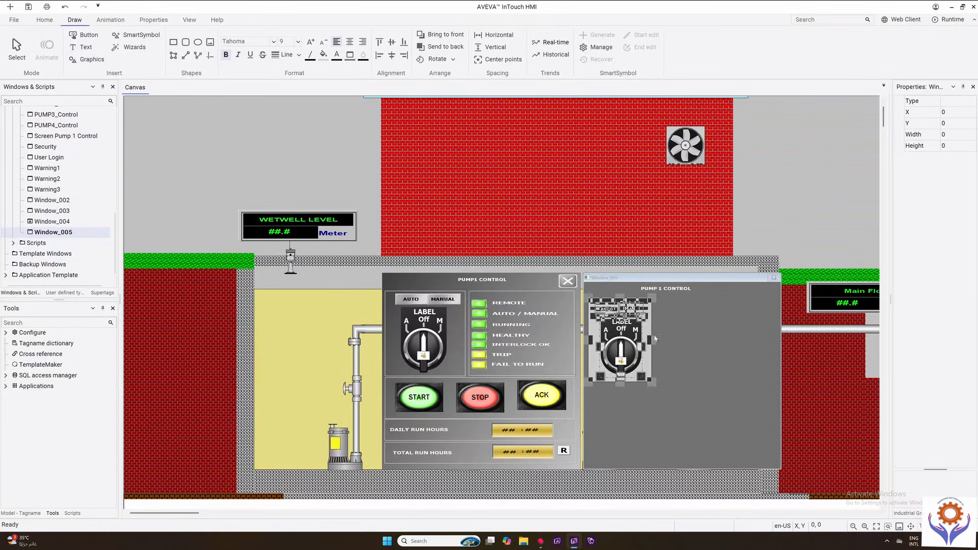
click(697, 341)
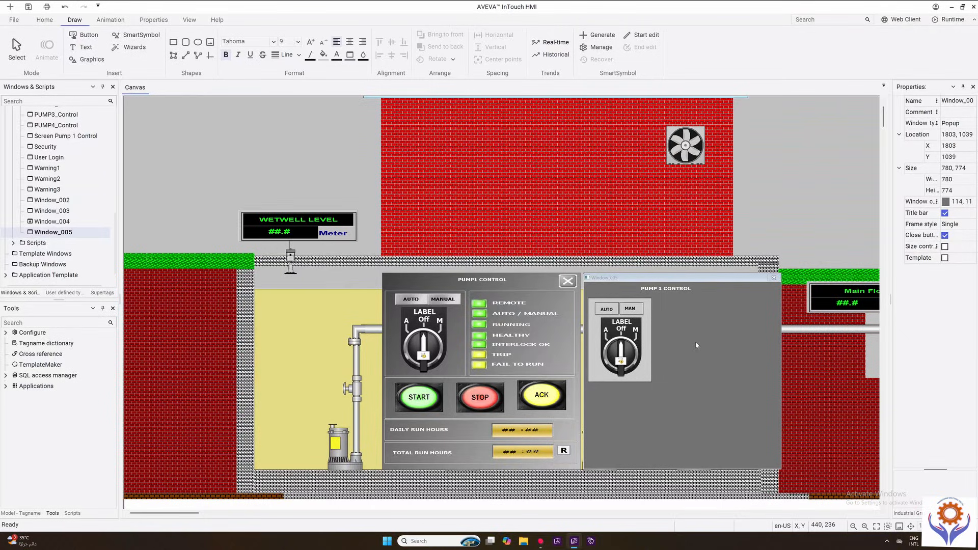
- Fill the rectangle behind the switch with medium gray 888888 from the basic color palette
click(648, 378)
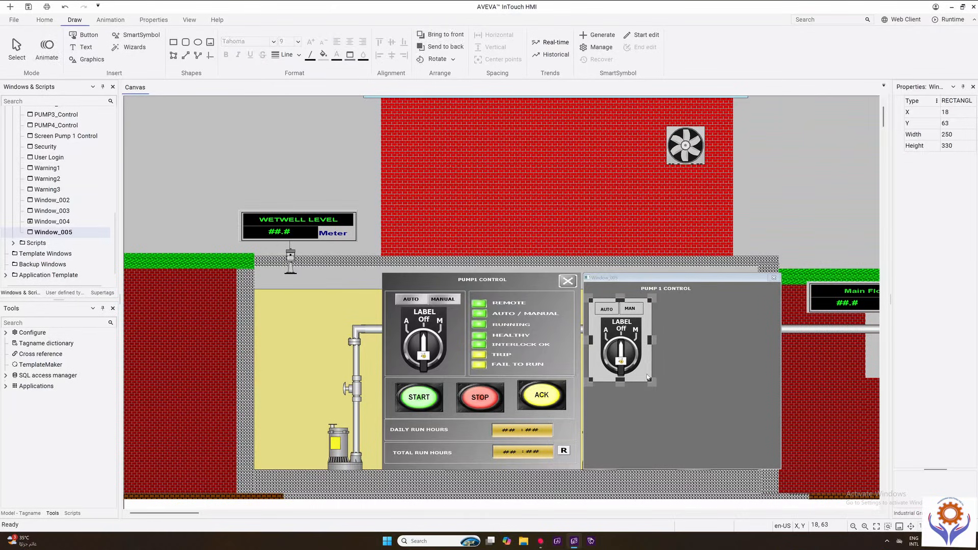
click(324, 56)
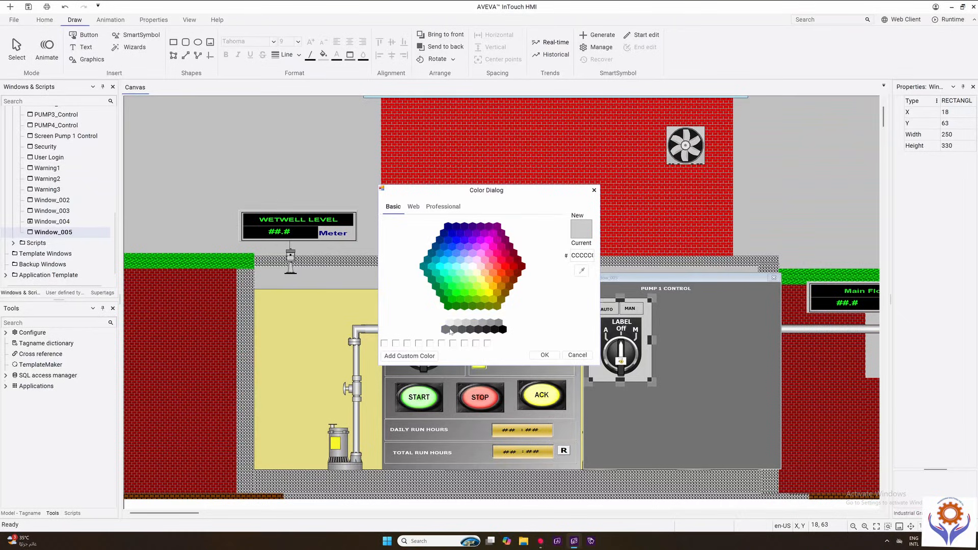
click(501, 326)
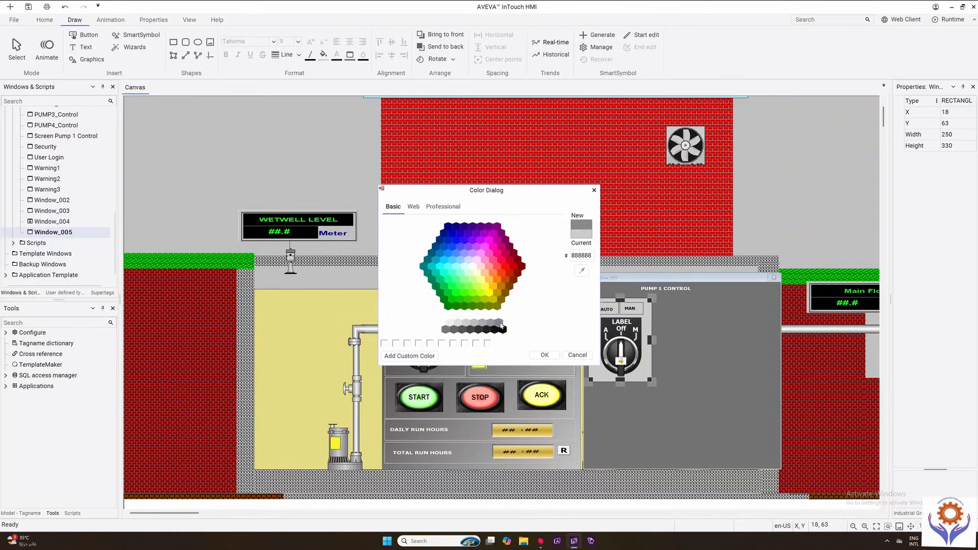
click(550, 355)
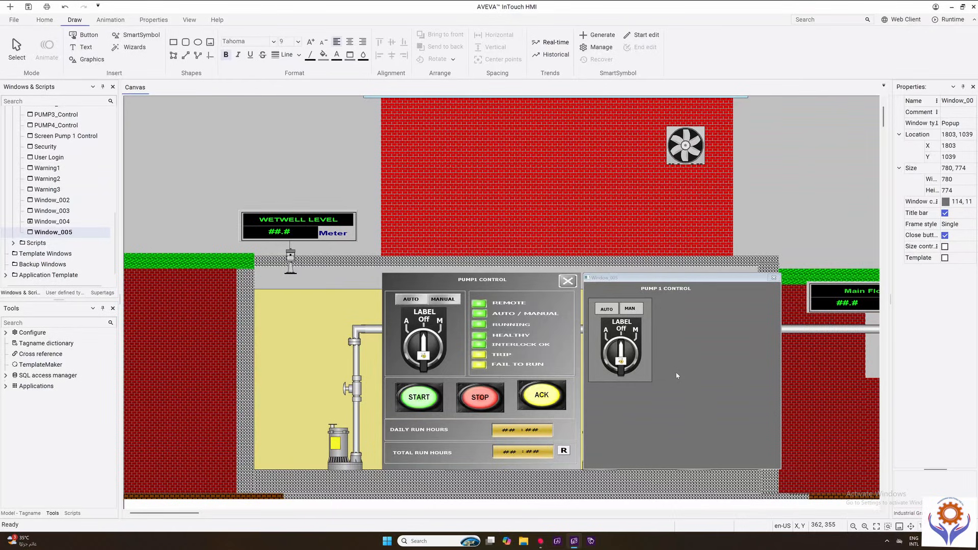
- Place a copy of the gray panel beside the switch panel, widen it to about 444, and match its height to the switch panel
click(655, 381)
key(ctrl+v)
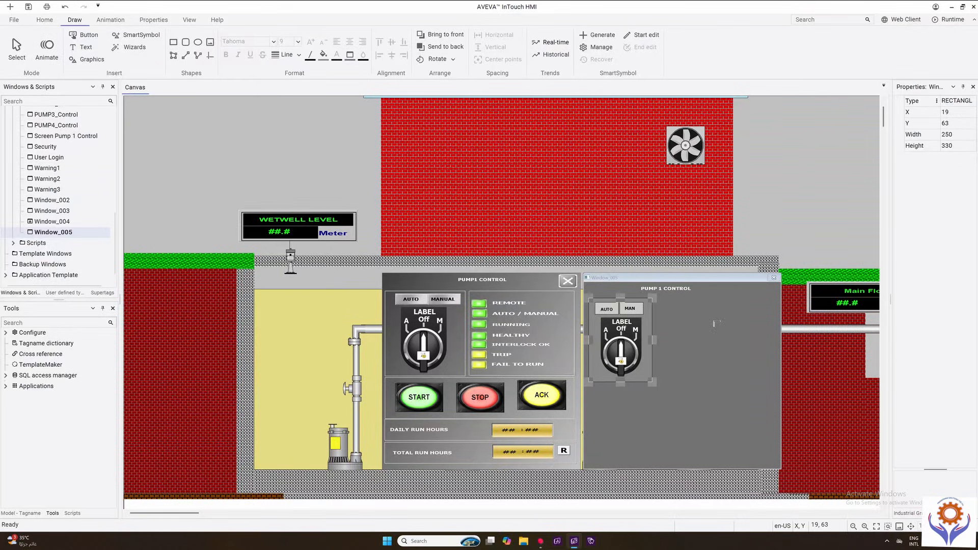
click(666, 298)
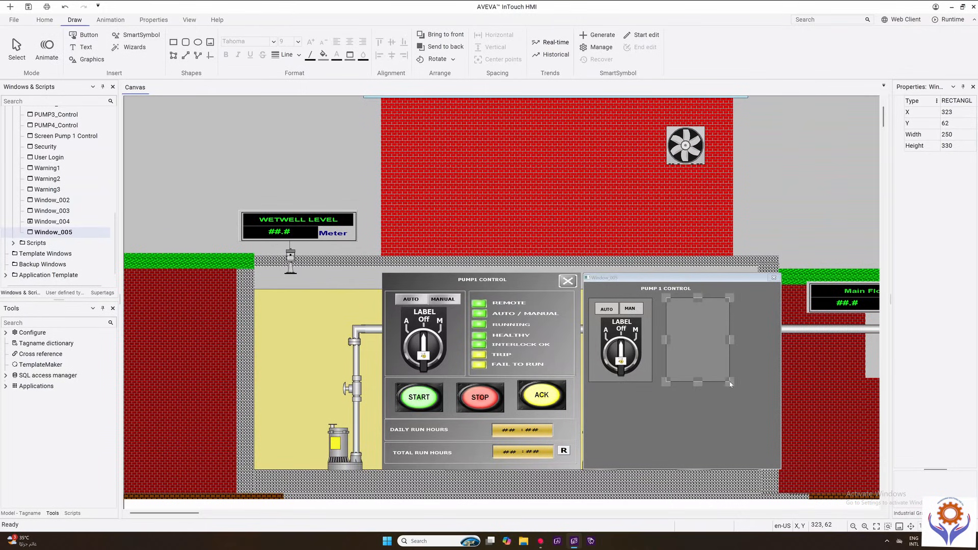
drag(731, 386, 765, 390)
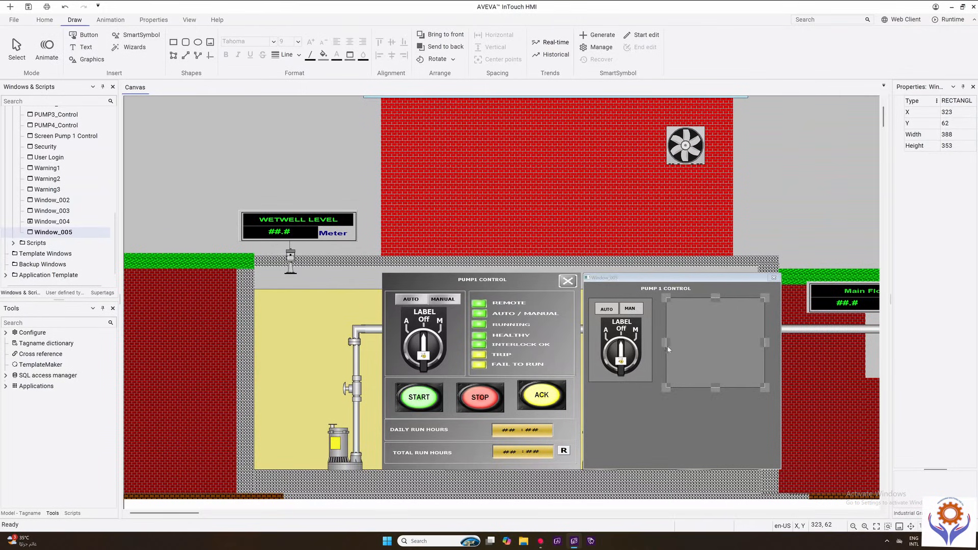
drag(667, 348, 661, 348)
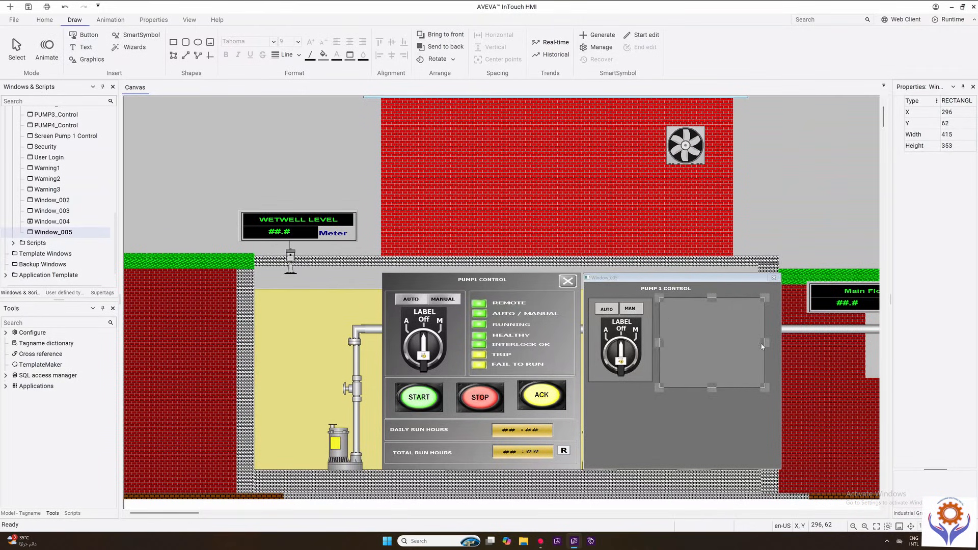
drag(763, 346, 770, 346)
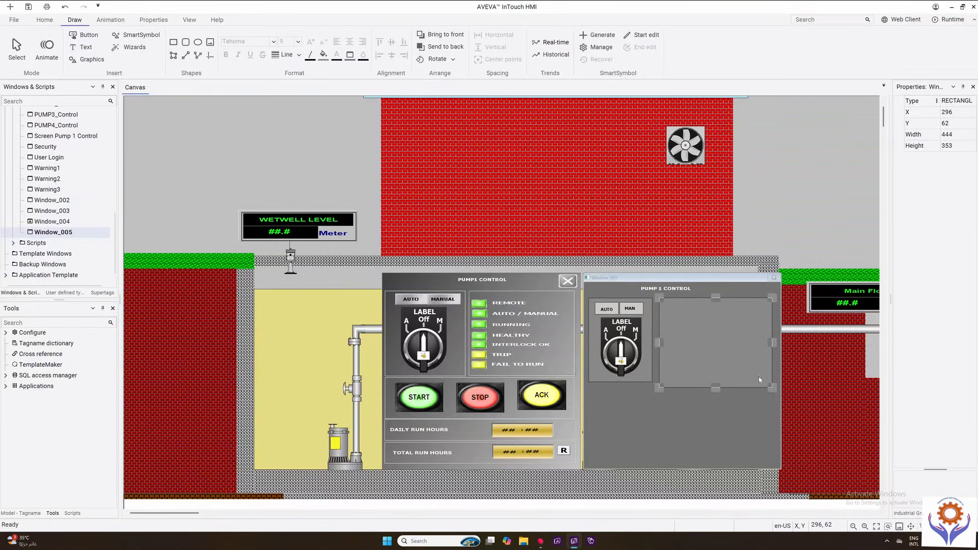
click(735, 405)
click(700, 385)
click(708, 420)
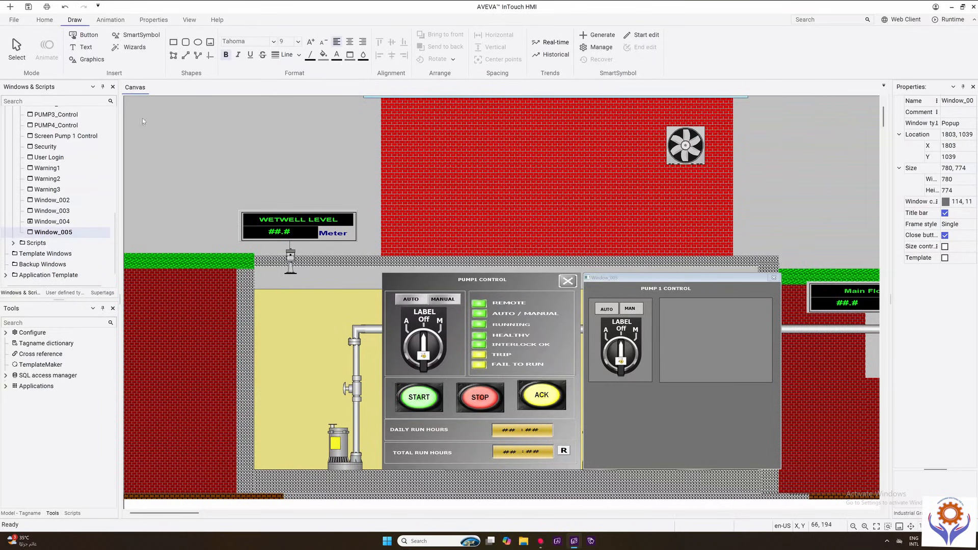
- Draw a small indicator rectangle about 59 by 30 in the upper-left corner of the wide gray panel
click(173, 42)
drag(661, 300, 682, 313)
click(688, 380)
click(676, 309)
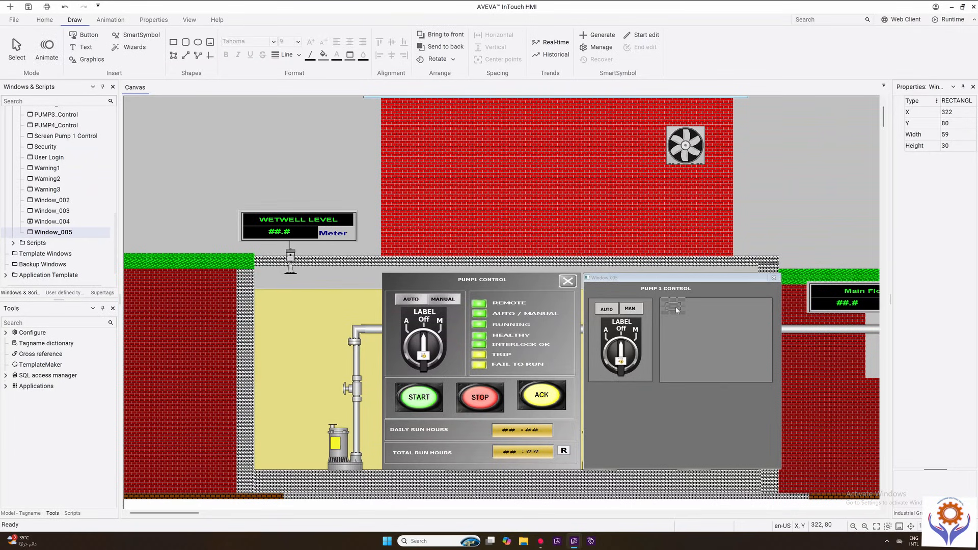
right_click(675, 307)
click(674, 310)
drag(673, 312, 674, 312)
key(ctrl+z)
click(683, 434)
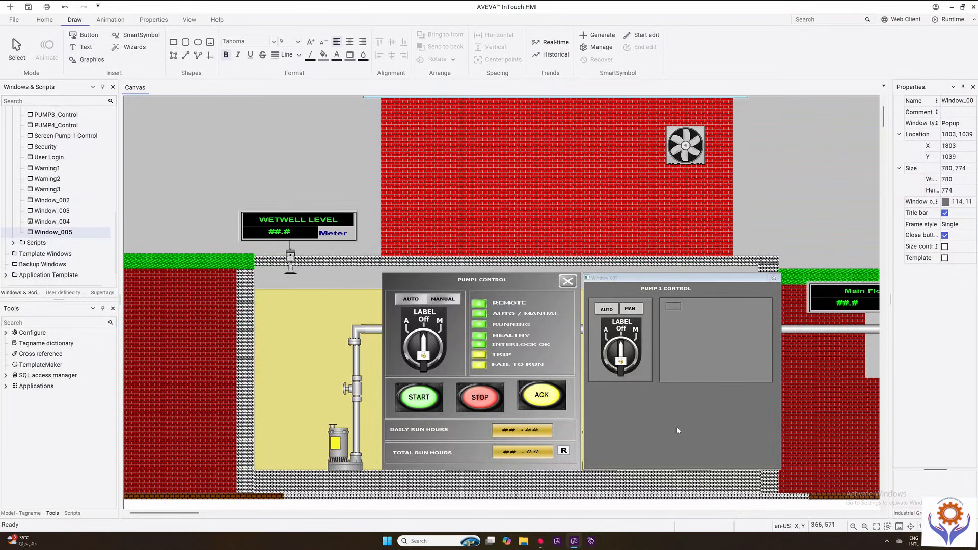
- Look through the Switches, Digital Meters and Buttons graphics in the Industrial Graphics library for a suitable status light
click(89, 59)
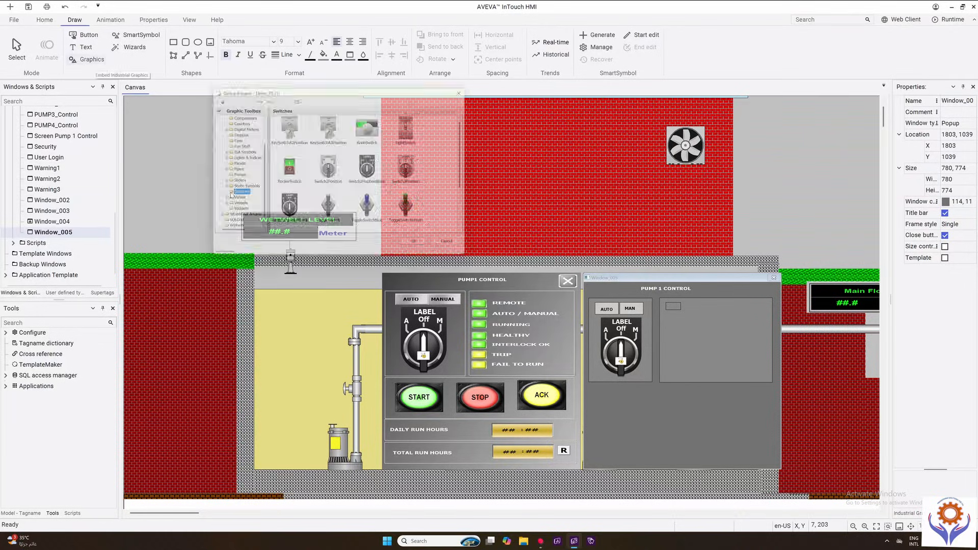
scroll(473, 175, down, 3)
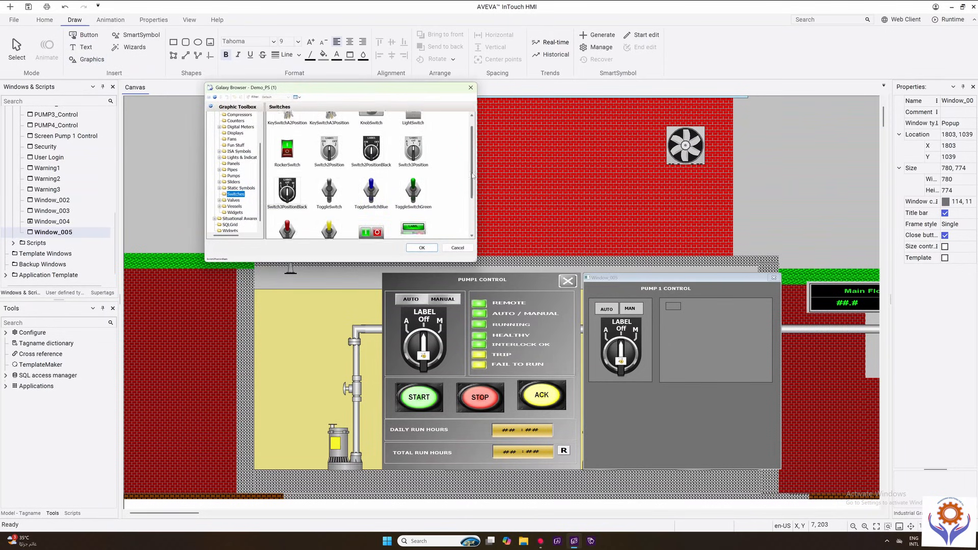
drag(471, 174, 477, 150)
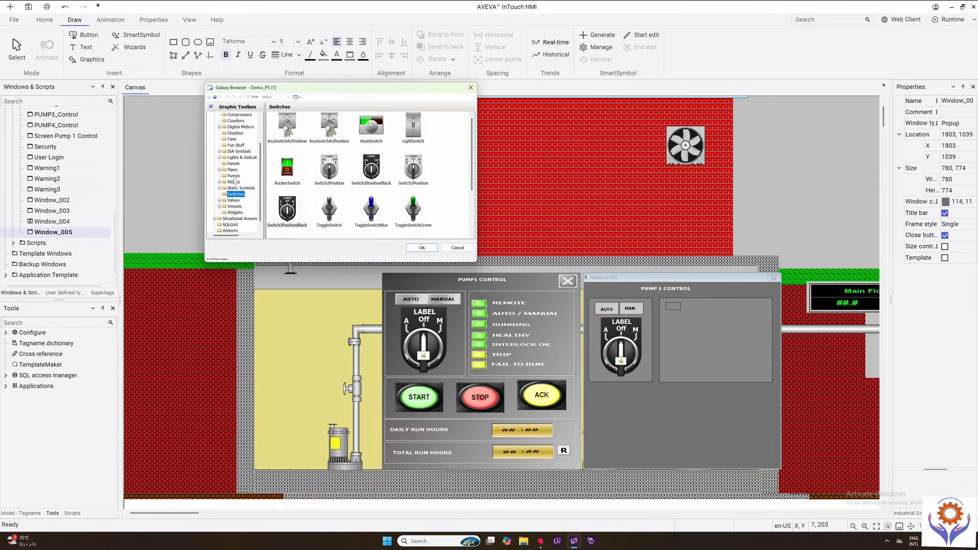
click(236, 133)
click(239, 127)
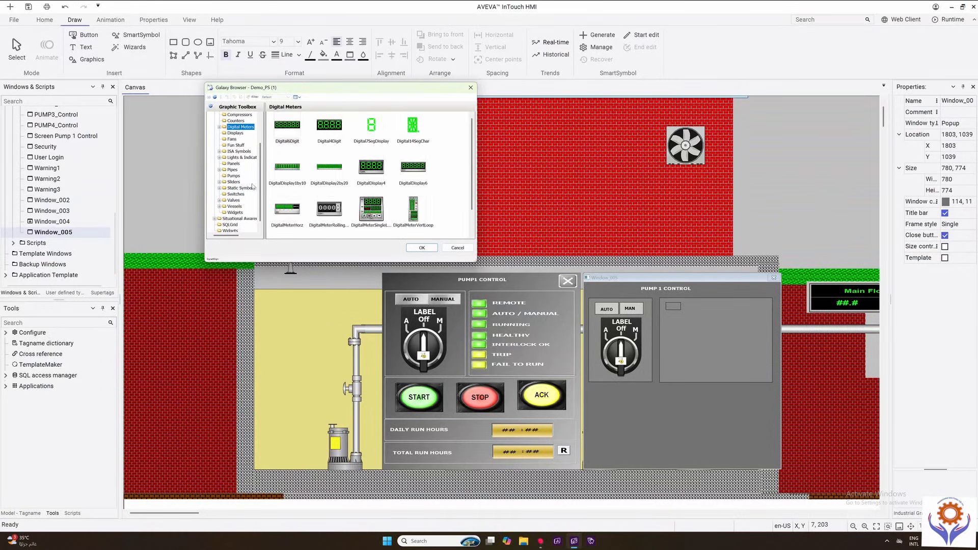
scroll(263, 164, up, 2)
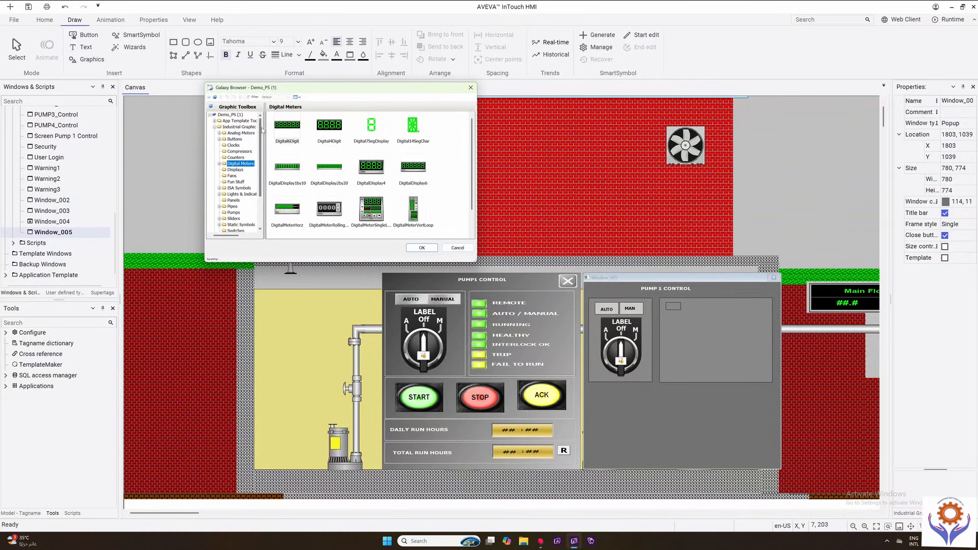
click(235, 139)
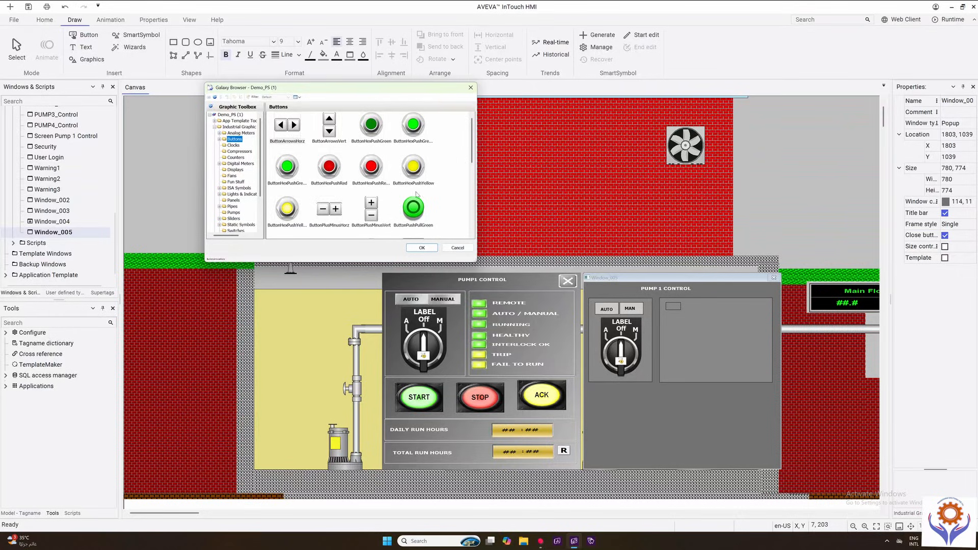
drag(470, 157, 470, 183)
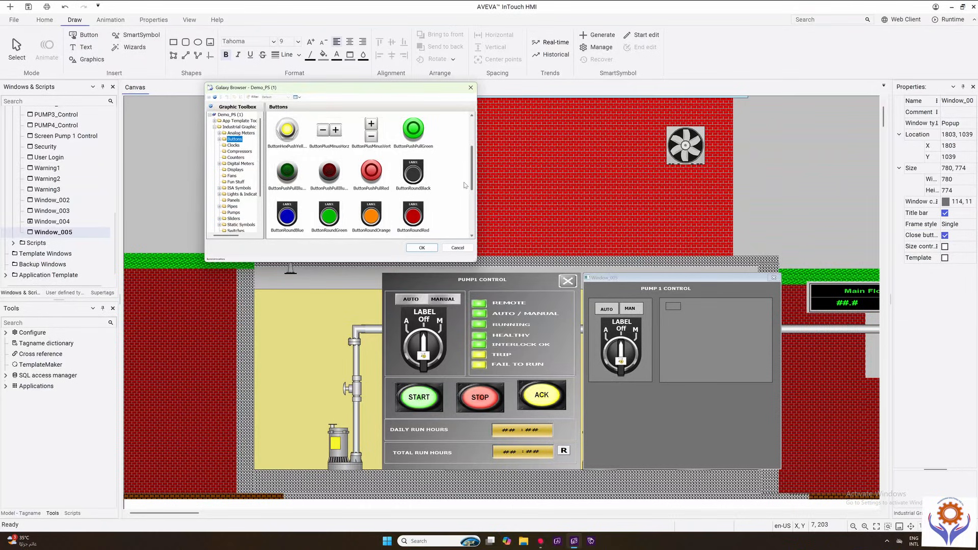
scroll(467, 152, up, 3)
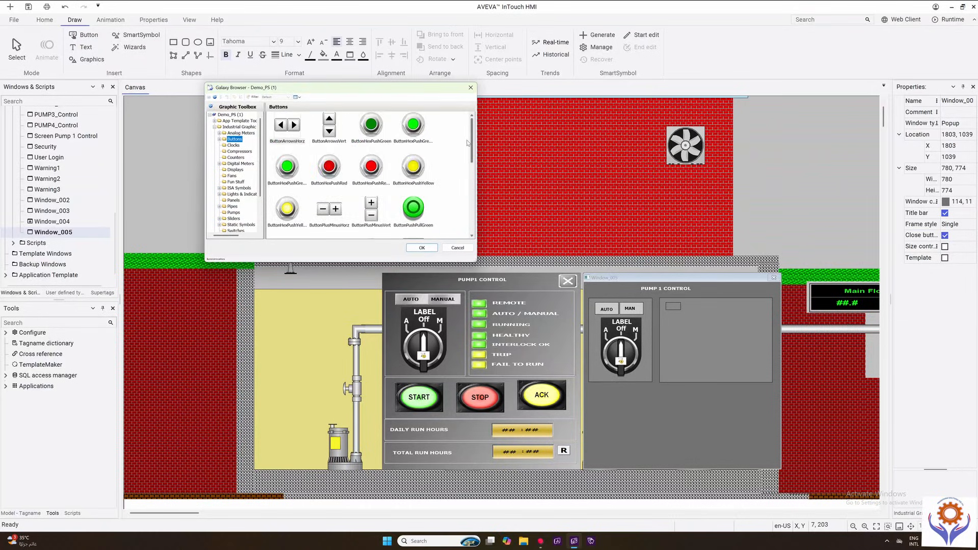
scroll(467, 153, down, 10)
scroll(454, 223, down, 1)
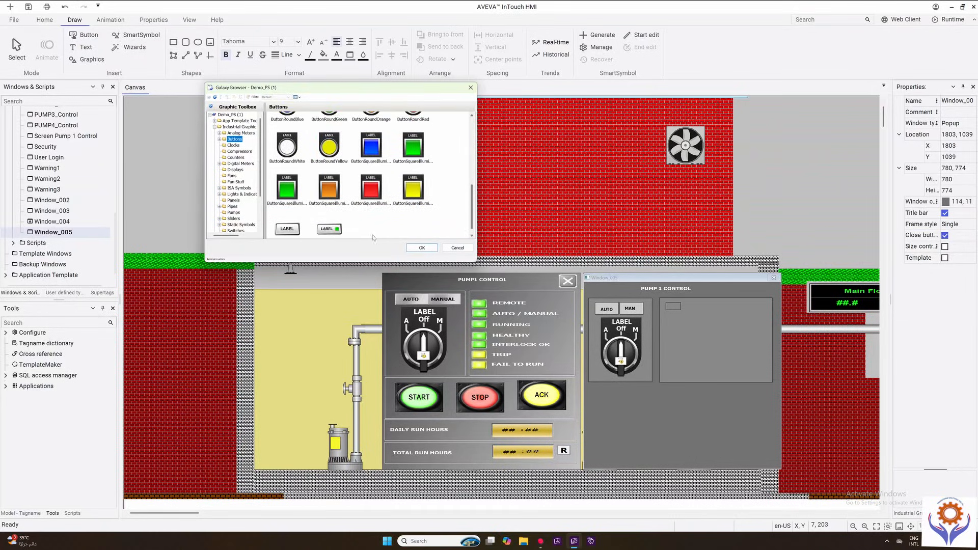
- Insert the ButtonTextLight graphic in the wide gray panel and enlarge it to about 226 by 66
click(329, 234)
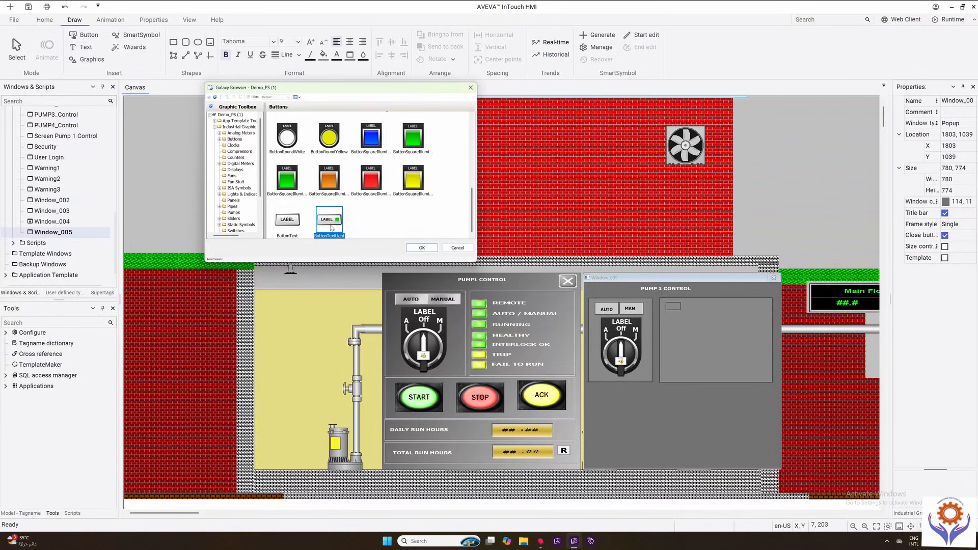
double_click(332, 228)
click(708, 338)
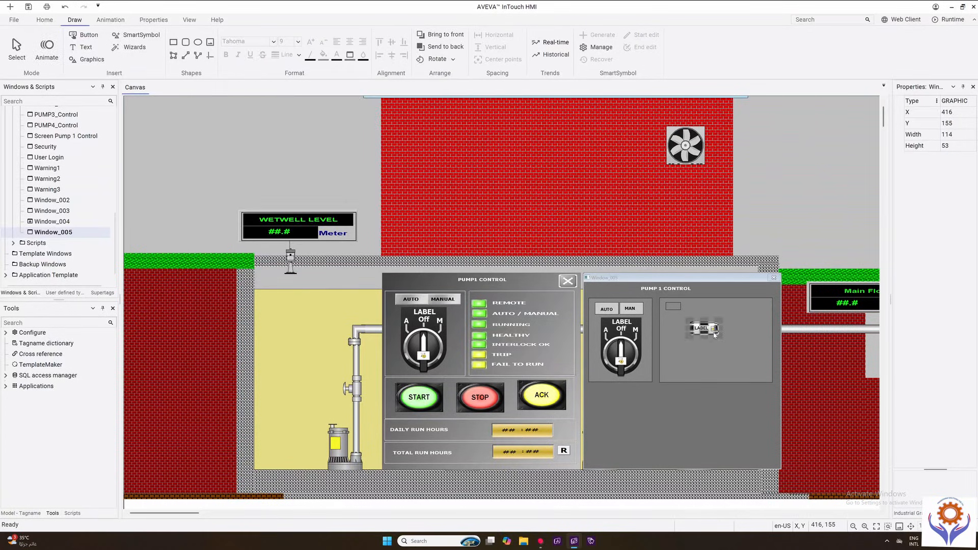
click(728, 340)
drag(747, 339, 748, 339)
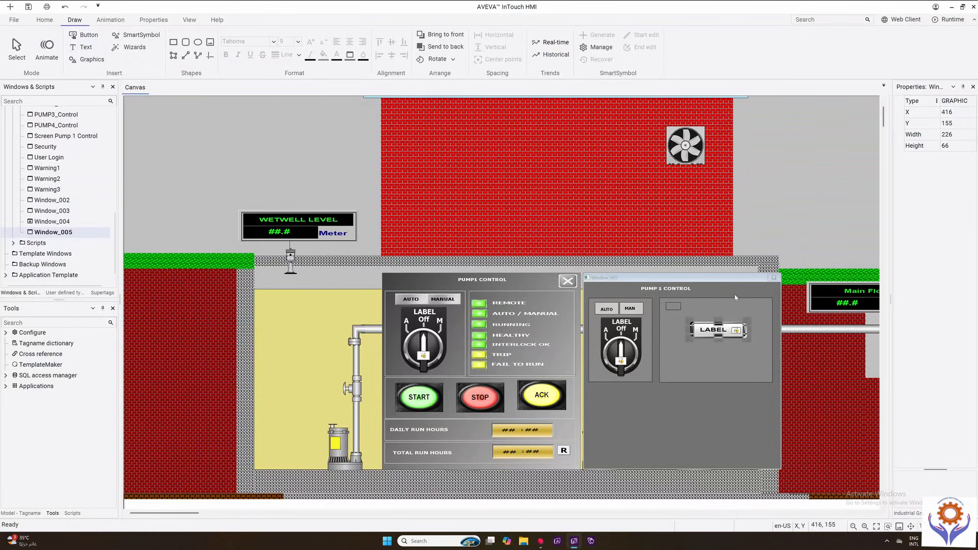
- Move the labelled light button up beside the small indicator rectangle and delete it
click(729, 404)
click(728, 335)
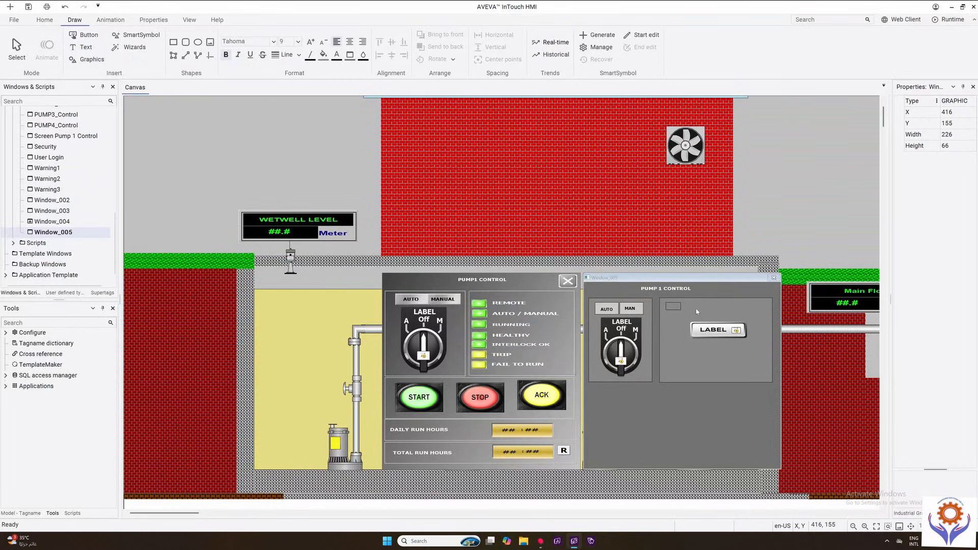
drag(728, 334, 712, 314)
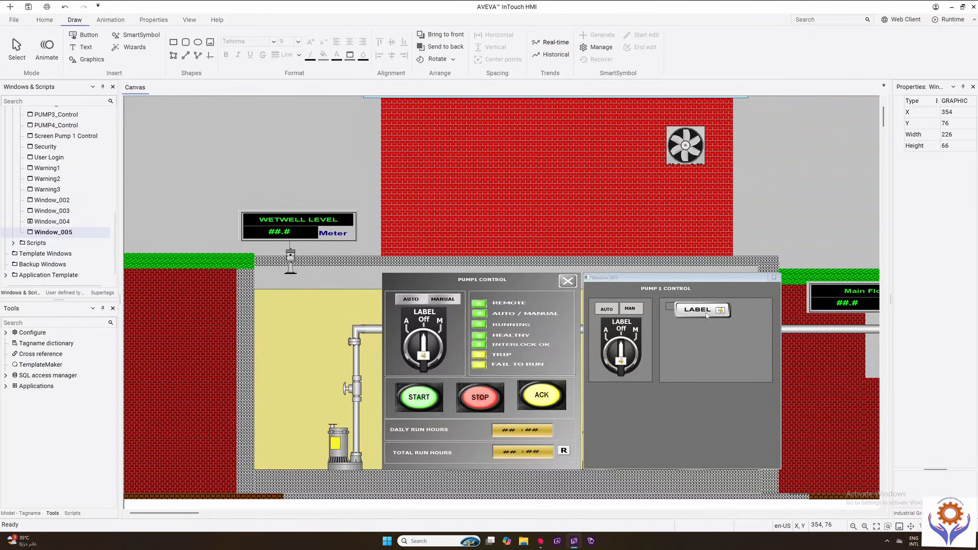
key(Delete)
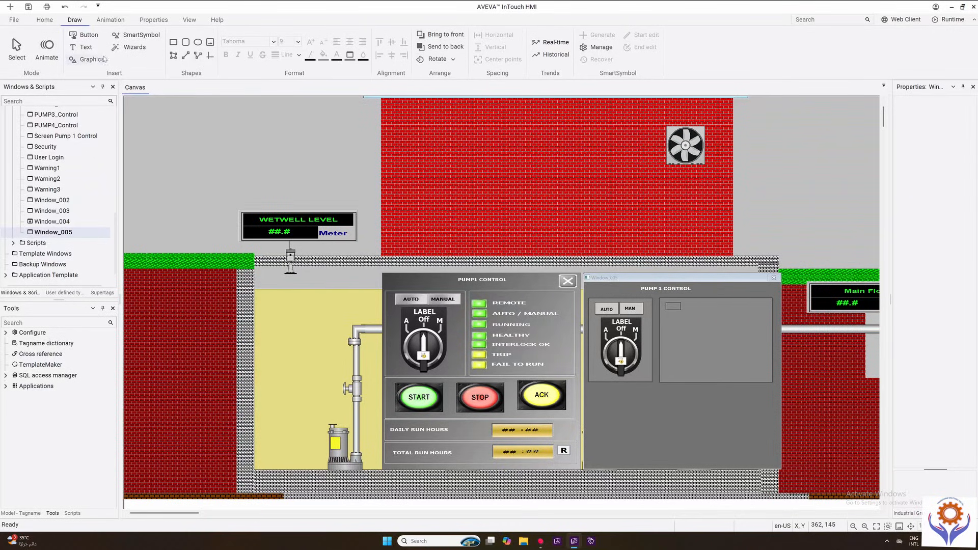
- Reopen the graphic library and check the Clocks, Compressors, Digital Meters, Fans and Displays categories for an indicator
click(74, 59)
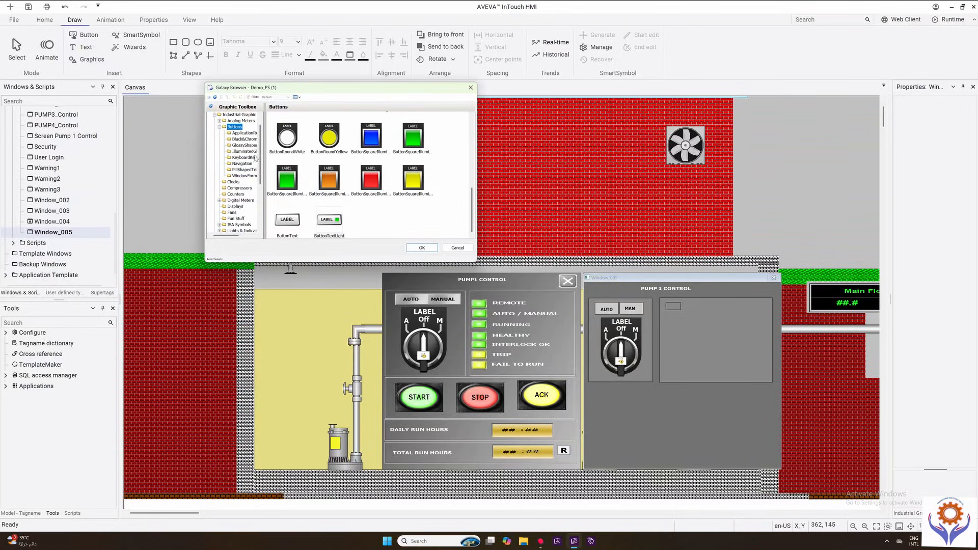
click(236, 183)
click(239, 189)
click(237, 200)
click(233, 213)
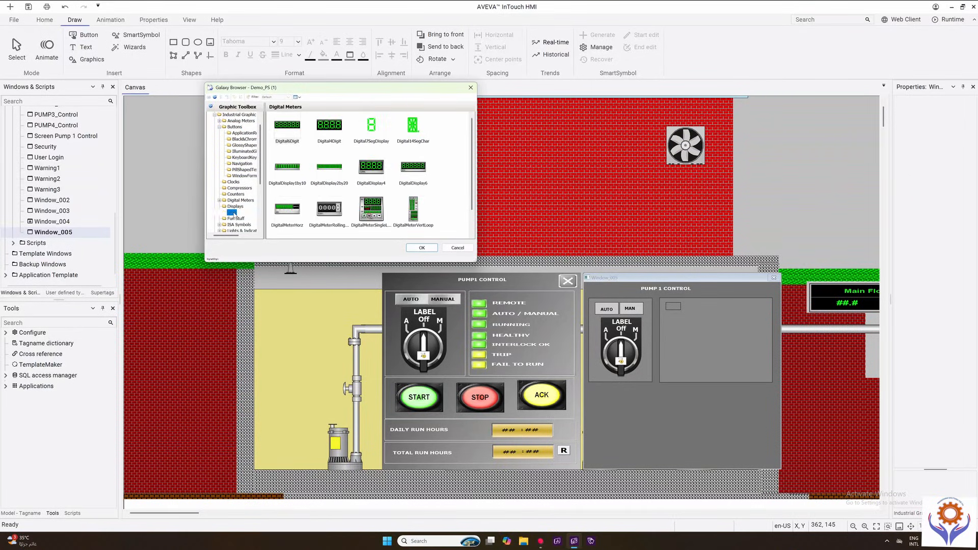
click(241, 205)
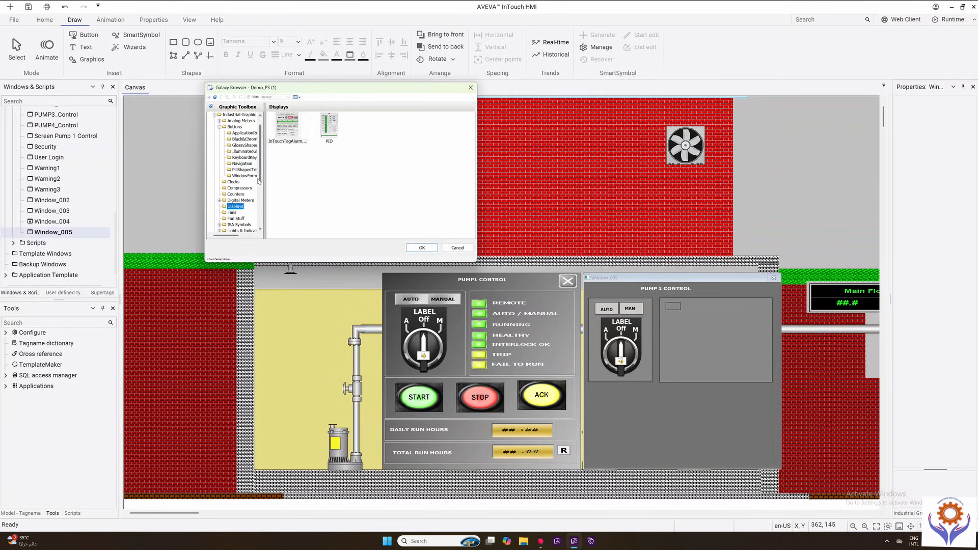
- Check the Pipes, Pumps, Sliders, Switches, Vessels and Widgets categories for an indicator graphic
drag(260, 178, 259, 210)
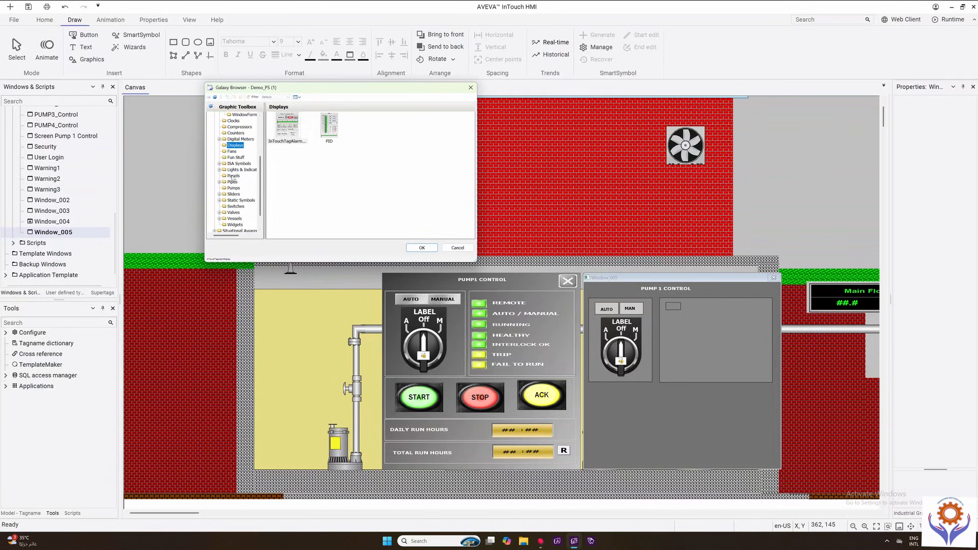
click(232, 182)
click(234, 188)
click(234, 194)
click(237, 206)
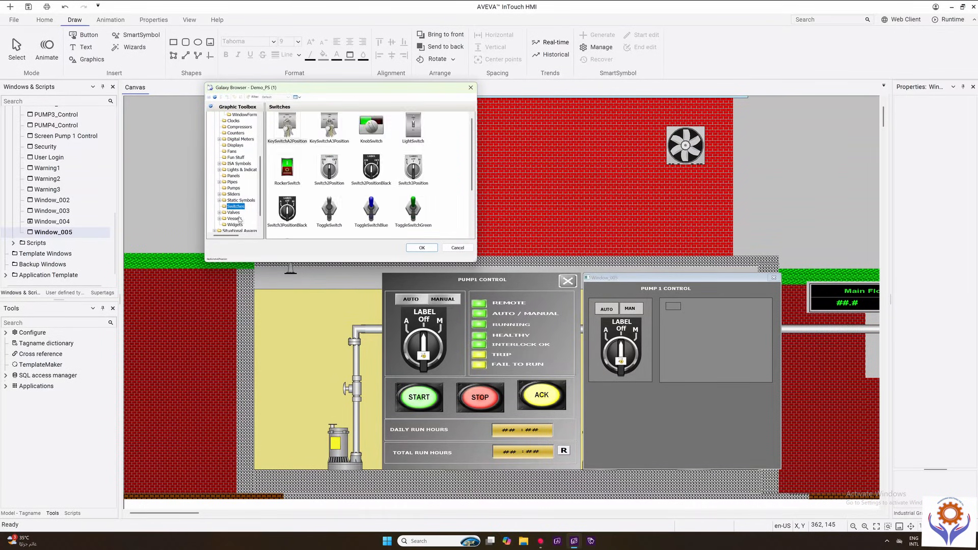
click(240, 218)
click(244, 224)
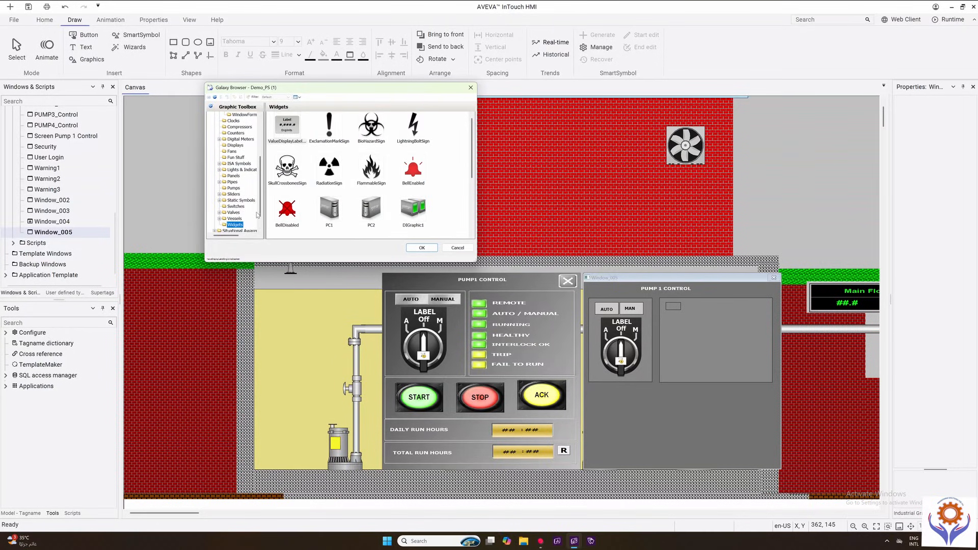
scroll(240, 219, down, 1)
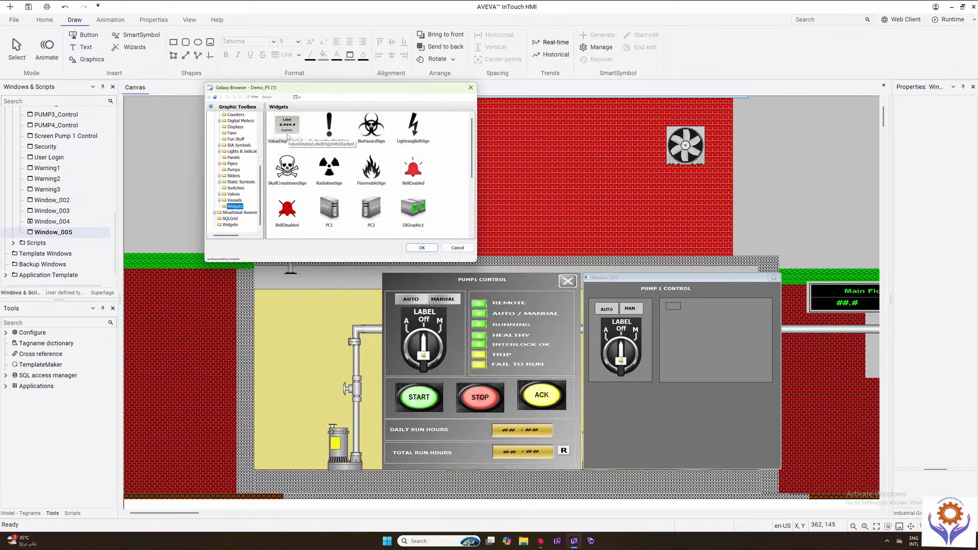
- Recheck Vessels, Switches and Pipes, and look into Static Symbols and Panels for an indicator graphic
click(234, 200)
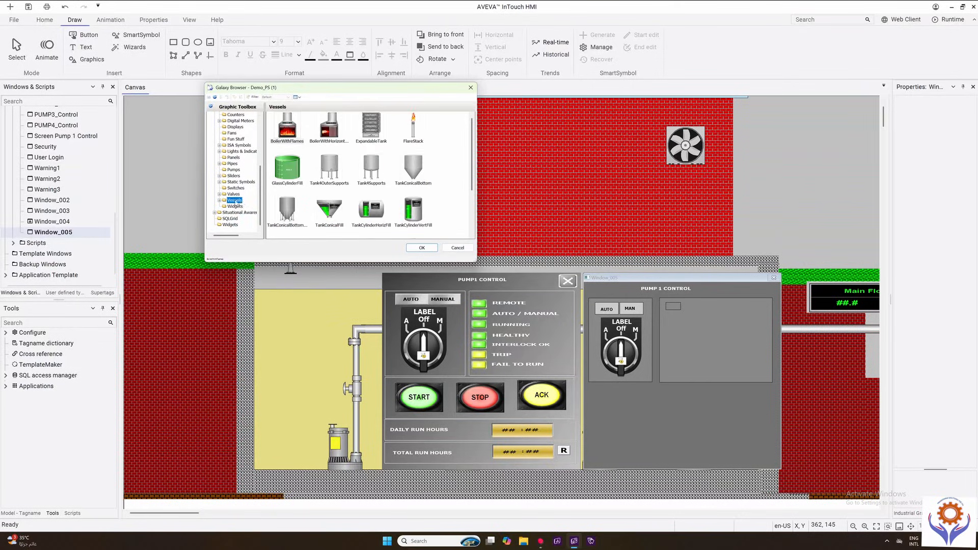
click(235, 188)
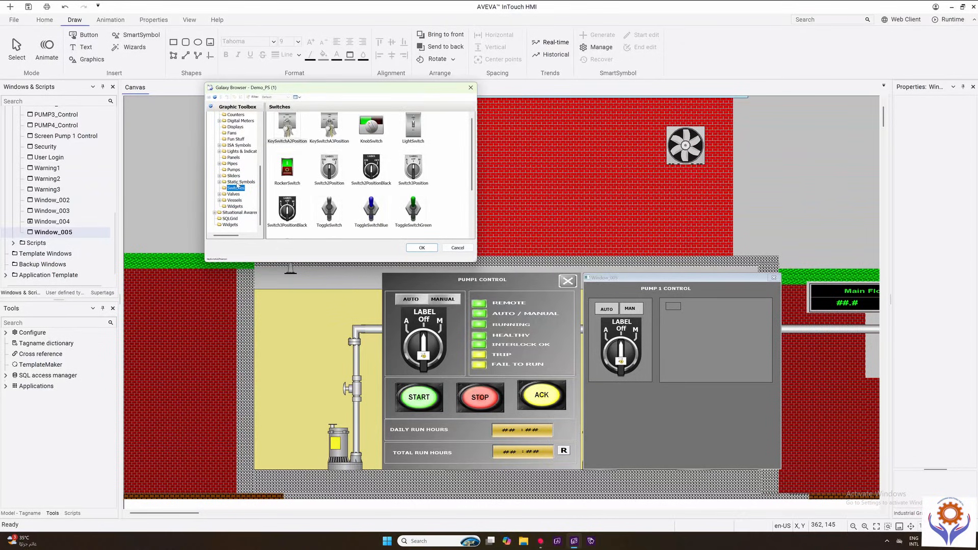
scroll(474, 160, down, 1)
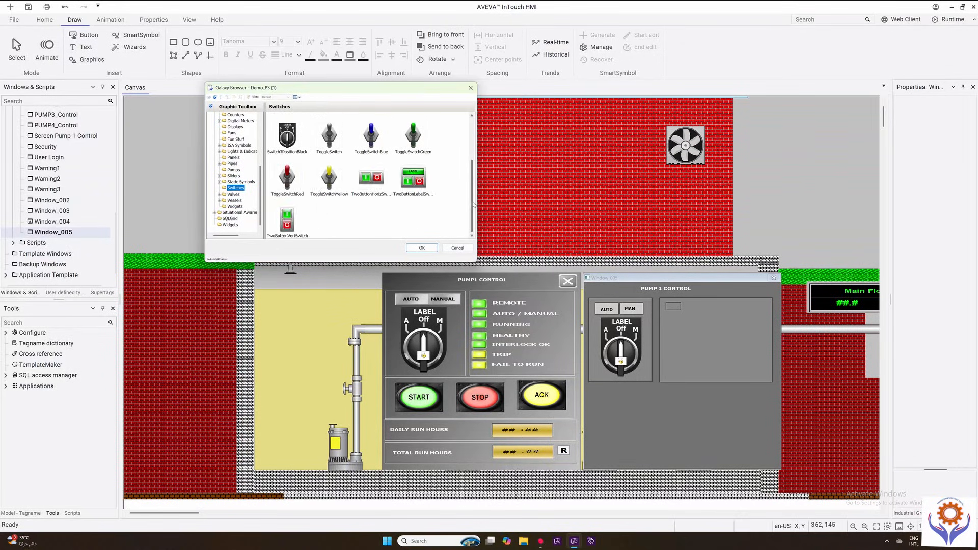
scroll(474, 159, up, 1)
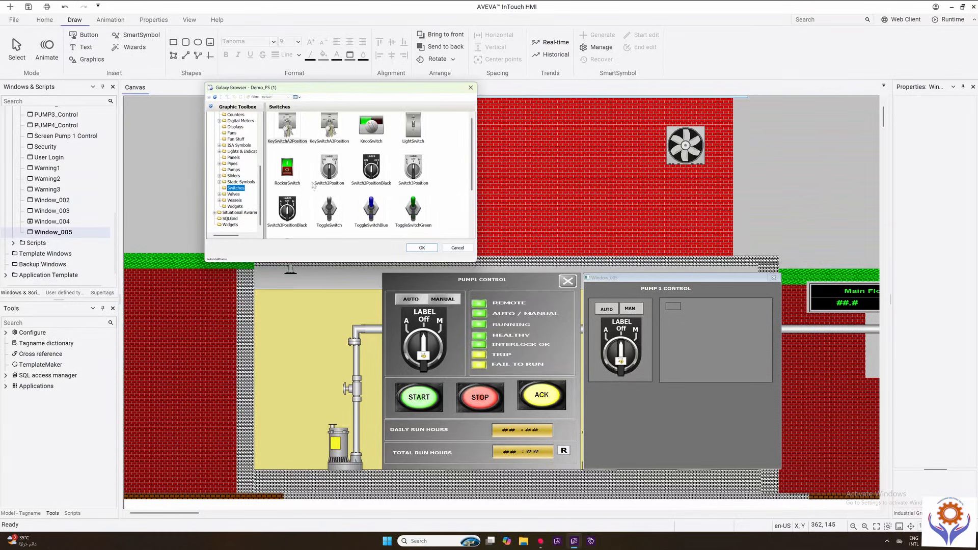
click(240, 182)
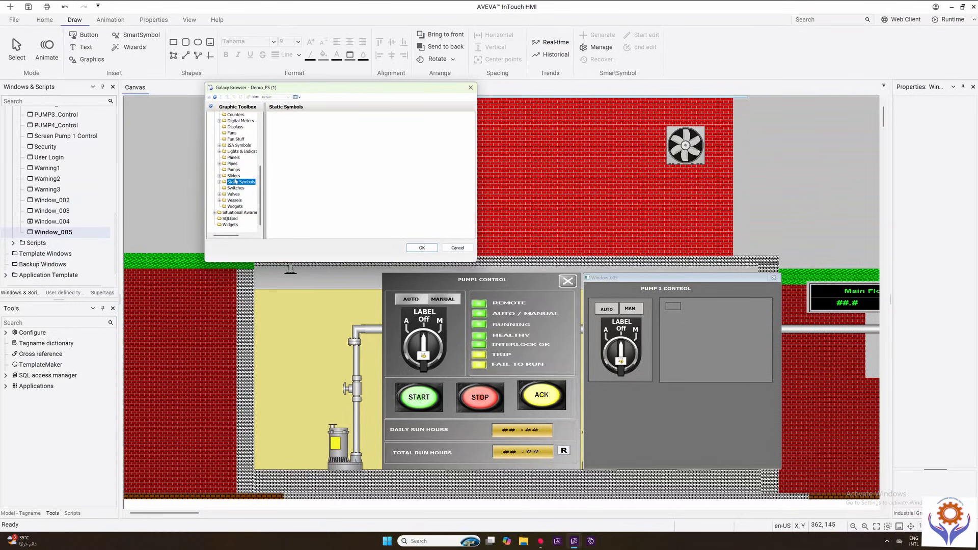
click(232, 164)
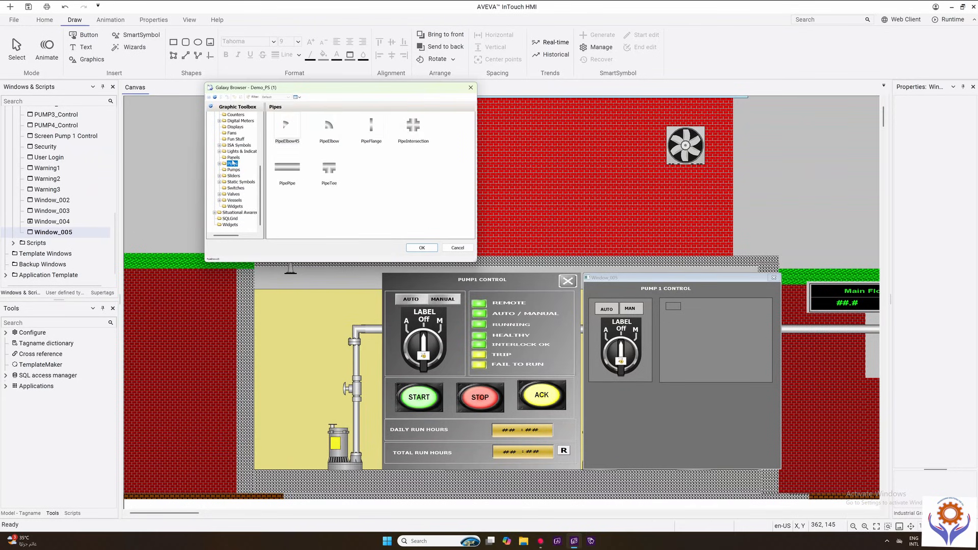
click(233, 157)
- Insert the SquareLightGreen graphic from Lights & Indicators, about 72 by 72, just below the indicator rectangle in the wide gray panel
click(233, 151)
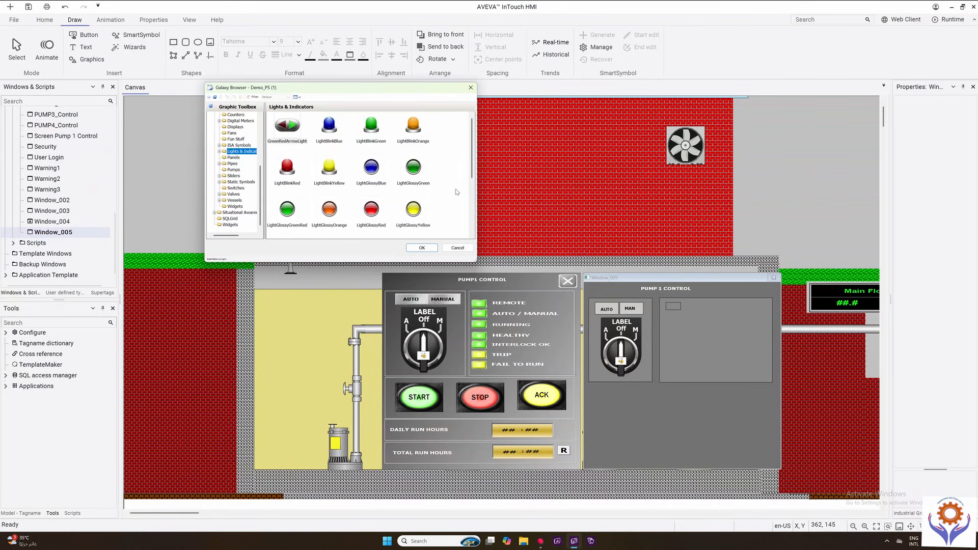
scroll(473, 194, down, 3)
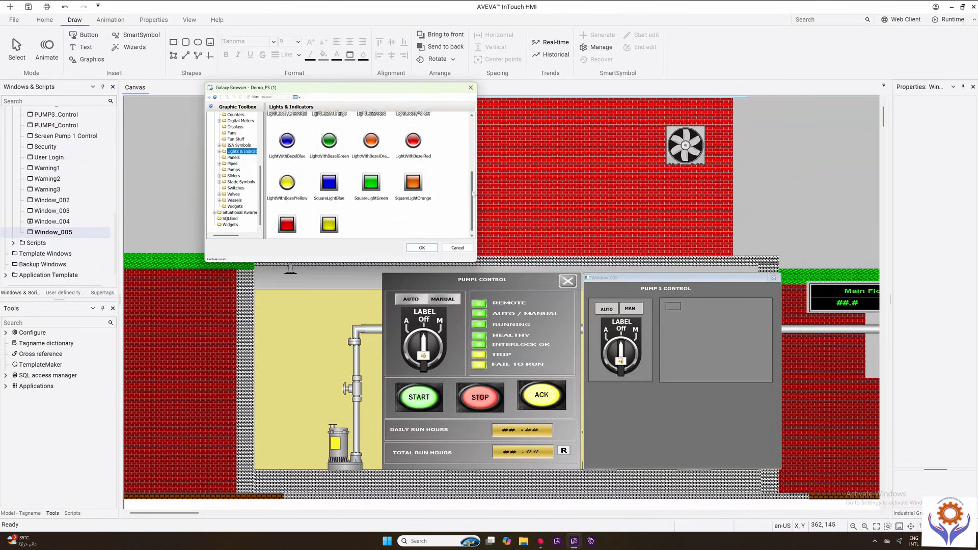
scroll(473, 194, up, 3)
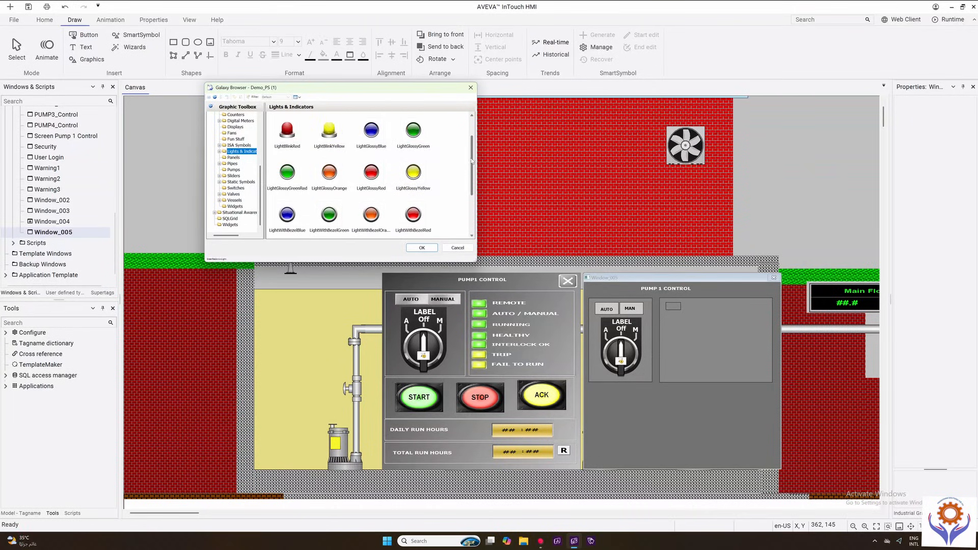
drag(472, 161, 474, 214)
click(372, 186)
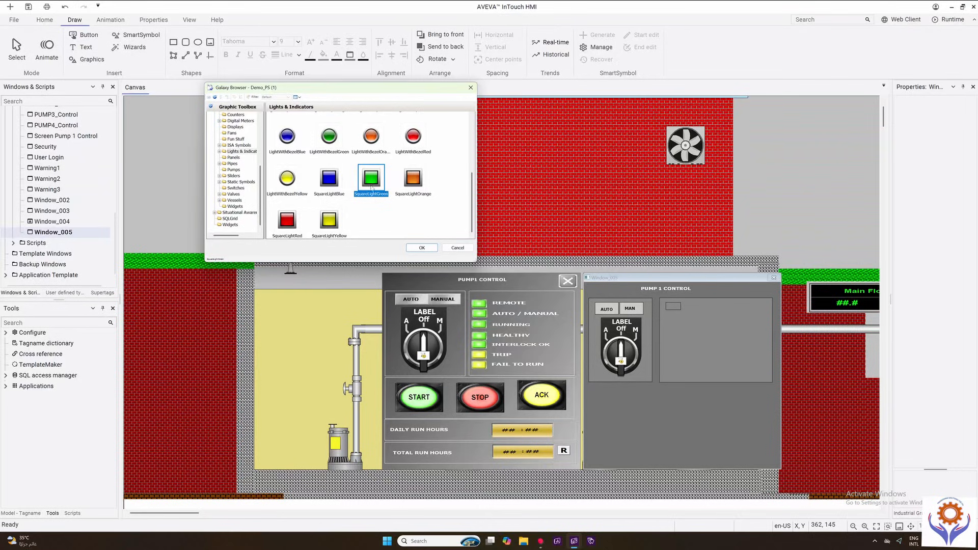
double_click(372, 186)
click(665, 313)
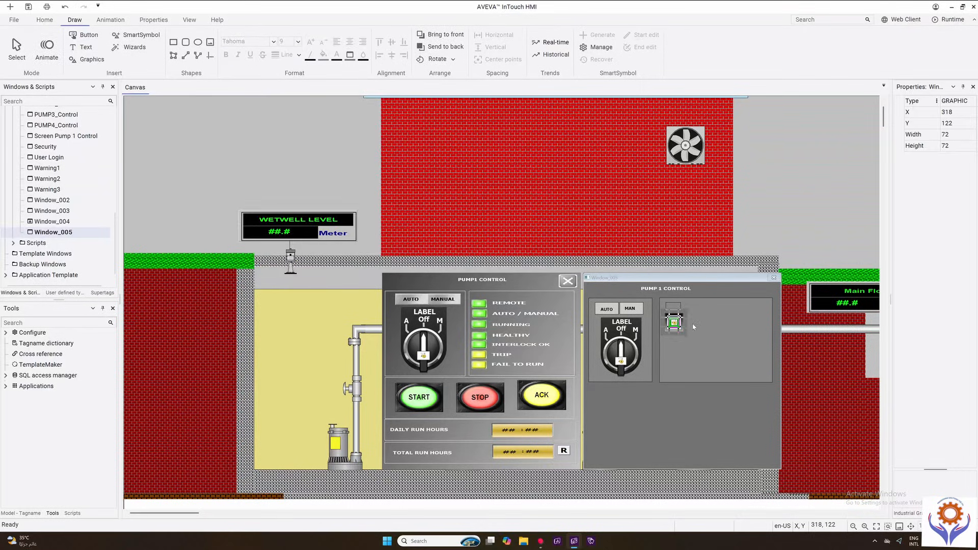
- Bring Window_005 back in front of the main pumping station window
click(741, 261)
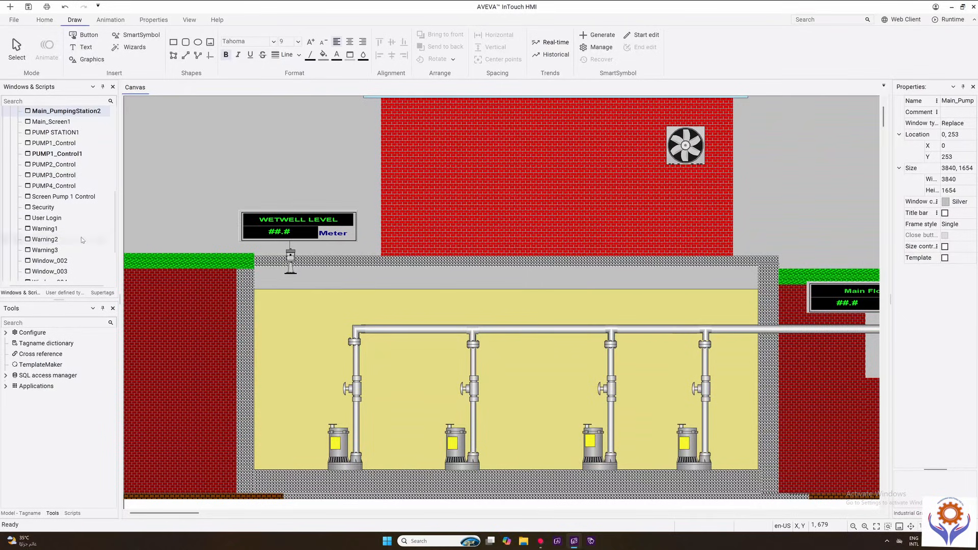
scroll(81, 241, down, 2)
double_click(56, 232)
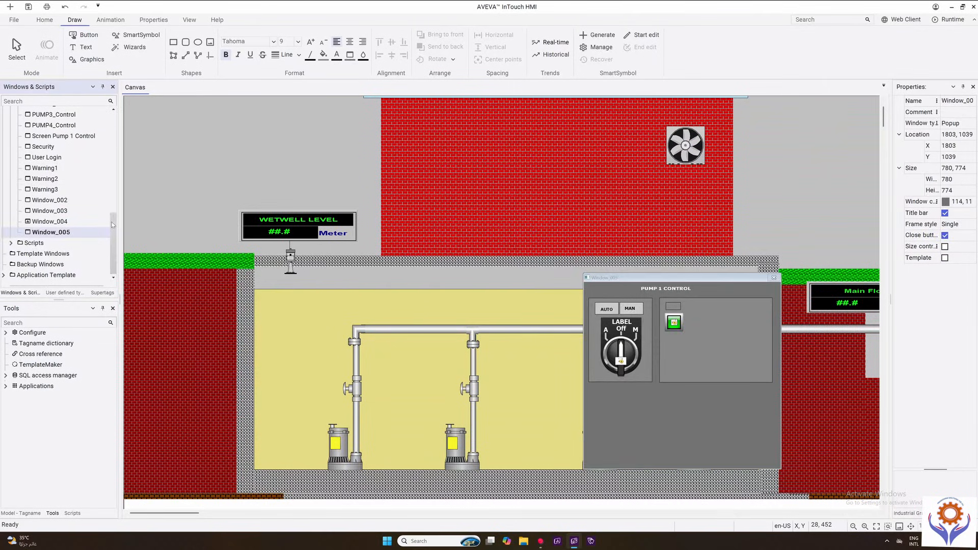
- Open the PUMP1_Control1 window and delete the small indicator rectangle from the wide panel of Window_005
scroll(61, 153, up, 2)
double_click(70, 165)
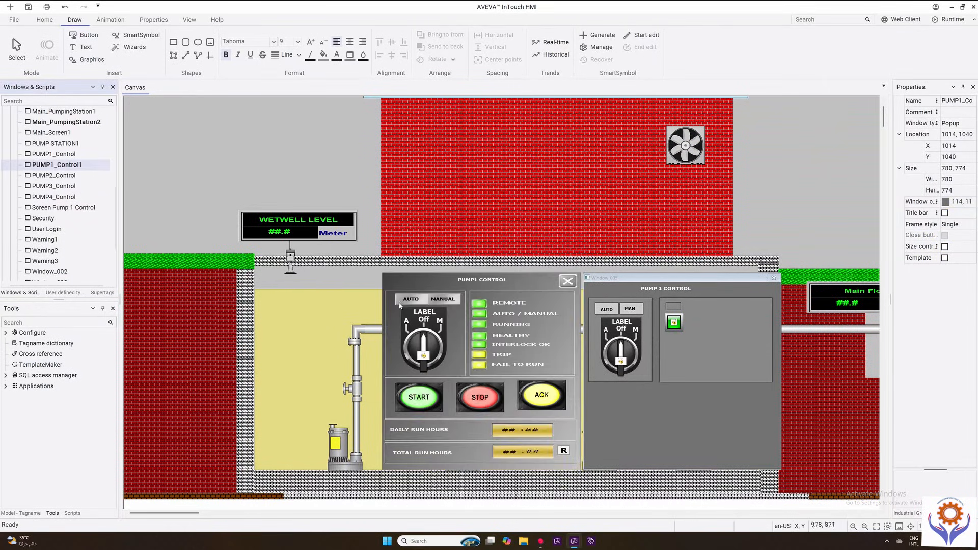
click(681, 308)
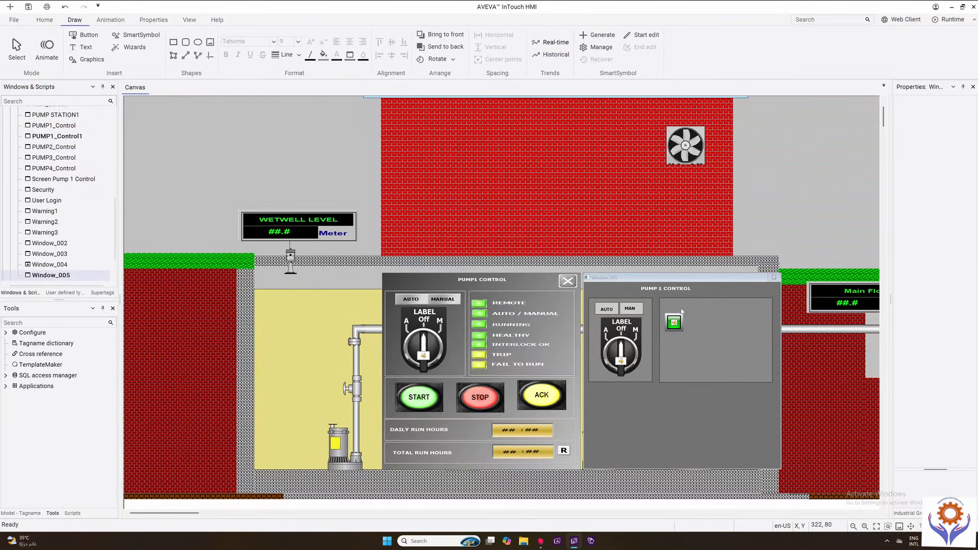
- Move the square green light into the wide panel's upper-left corner at 305, 77 and resize it to about 77 by 35
click(679, 318)
drag(679, 318, 681, 312)
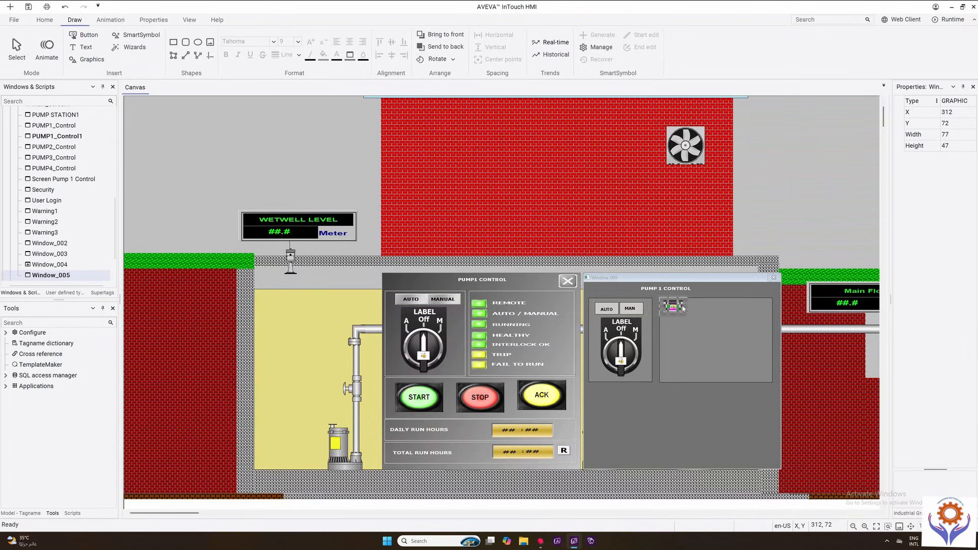
click(705, 288)
click(672, 307)
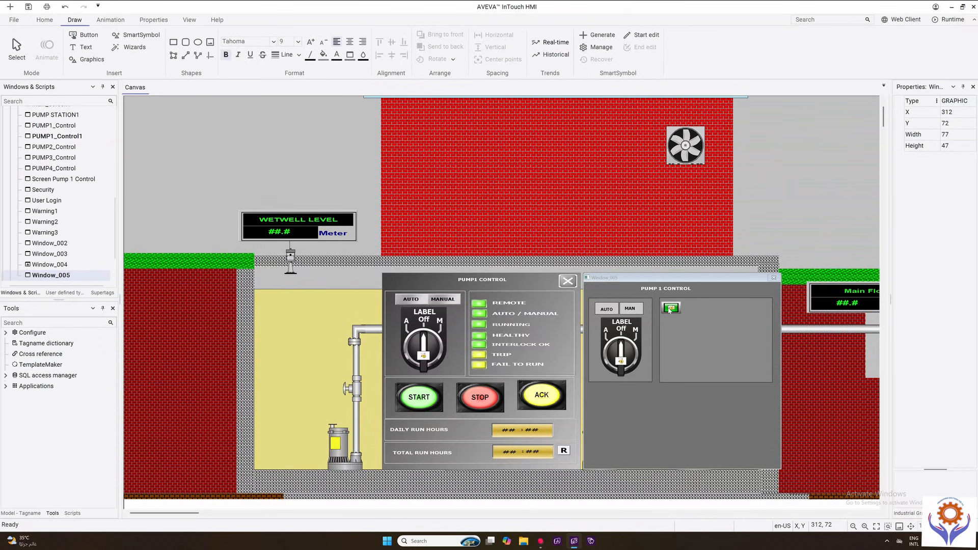
click(695, 308)
click(676, 311)
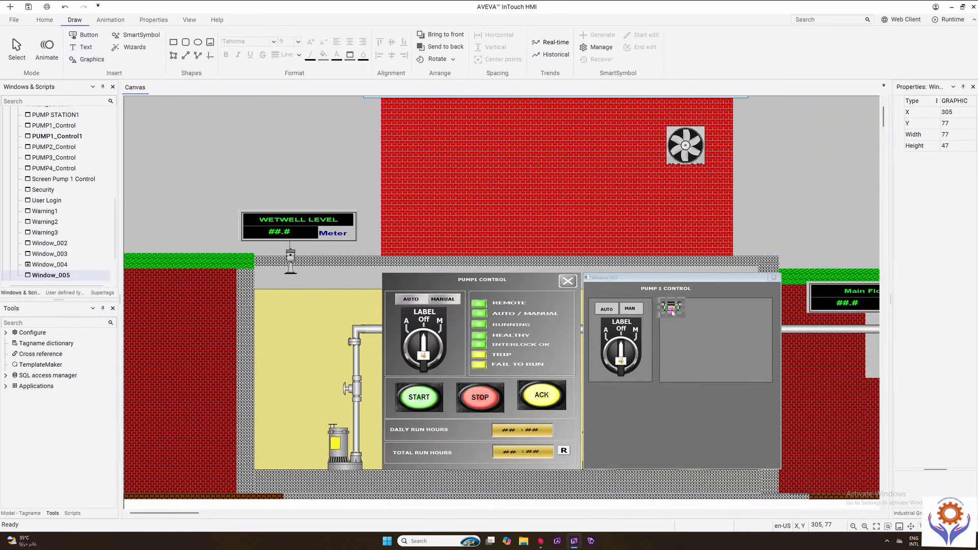
drag(674, 312, 672, 308)
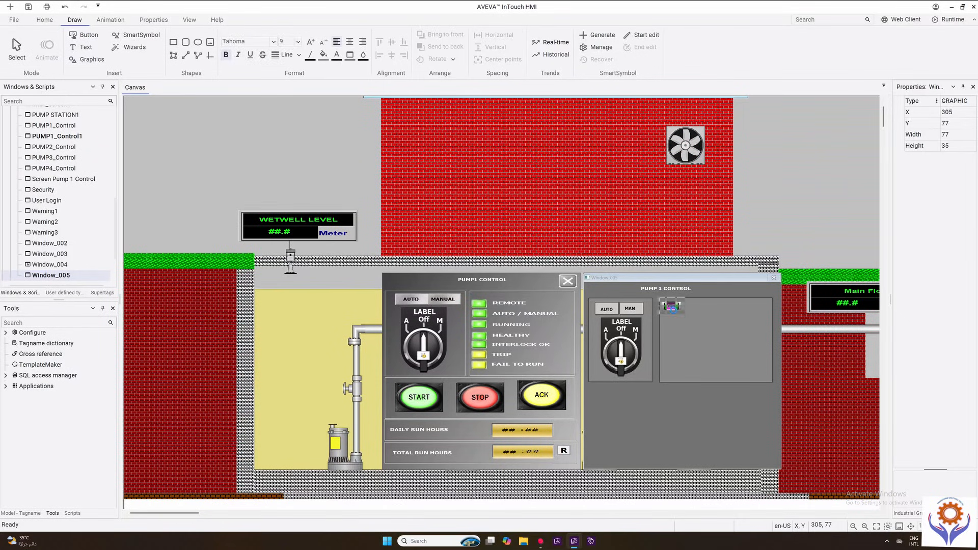
- Examine the square green light's Blink and Value custom properties, leaving them as they are
double_click(672, 308)
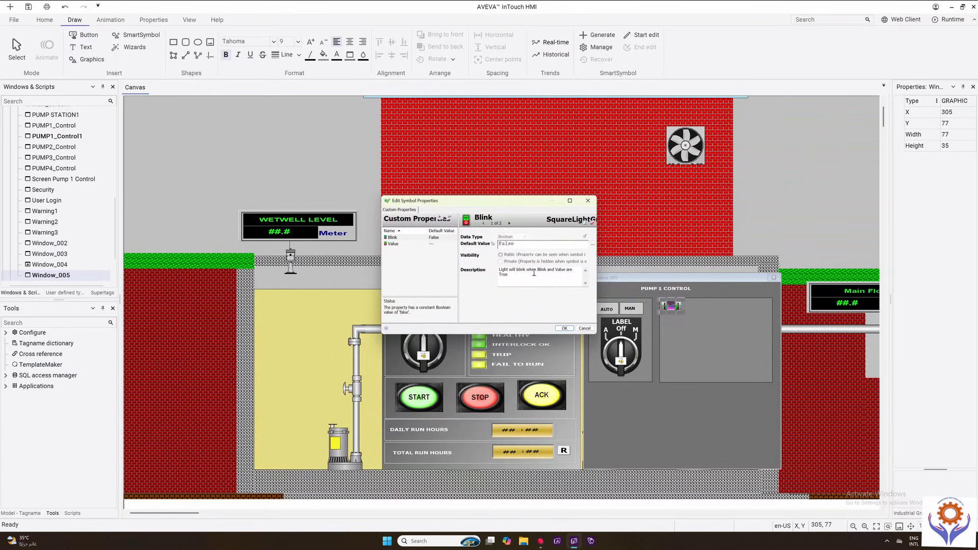
click(395, 245)
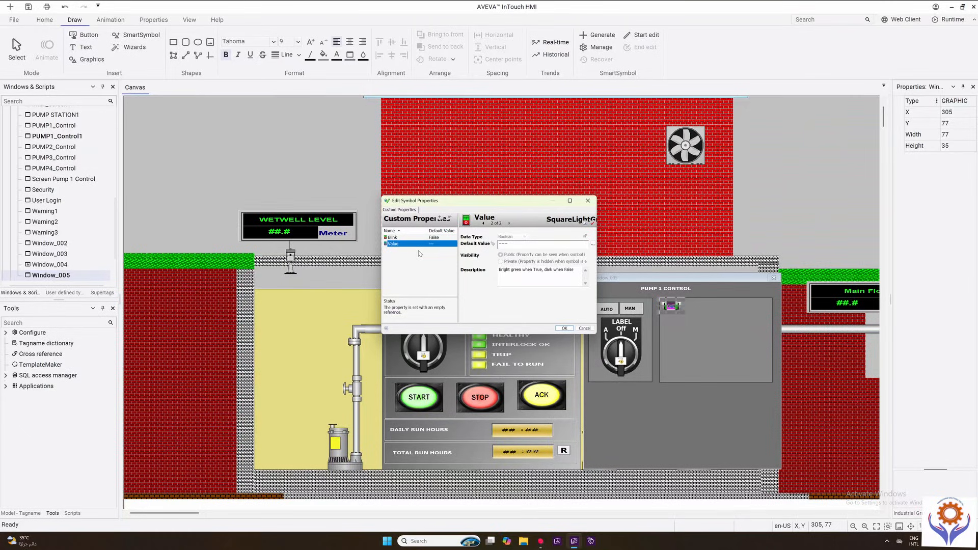
click(585, 328)
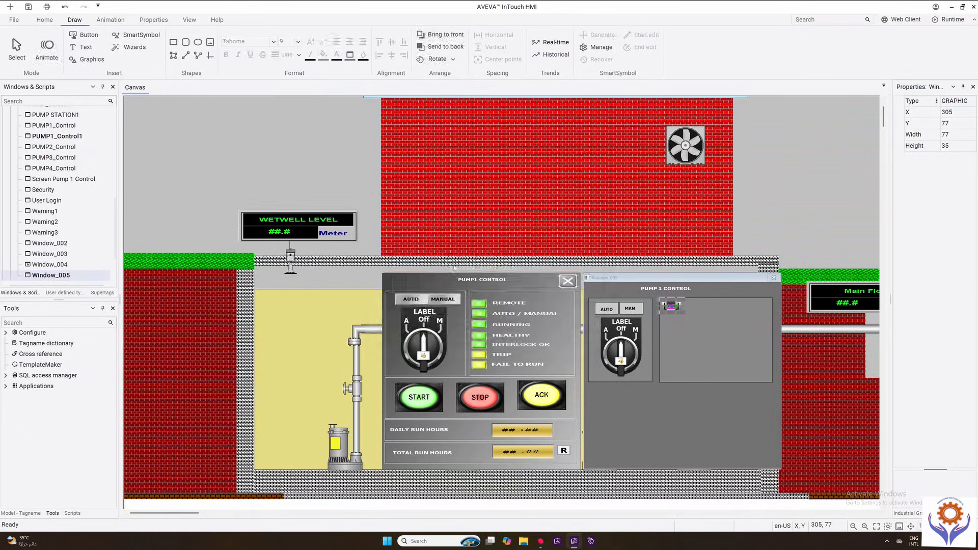
- Look through the Lights & Indicators graphics for a more suitable status light
click(99, 61)
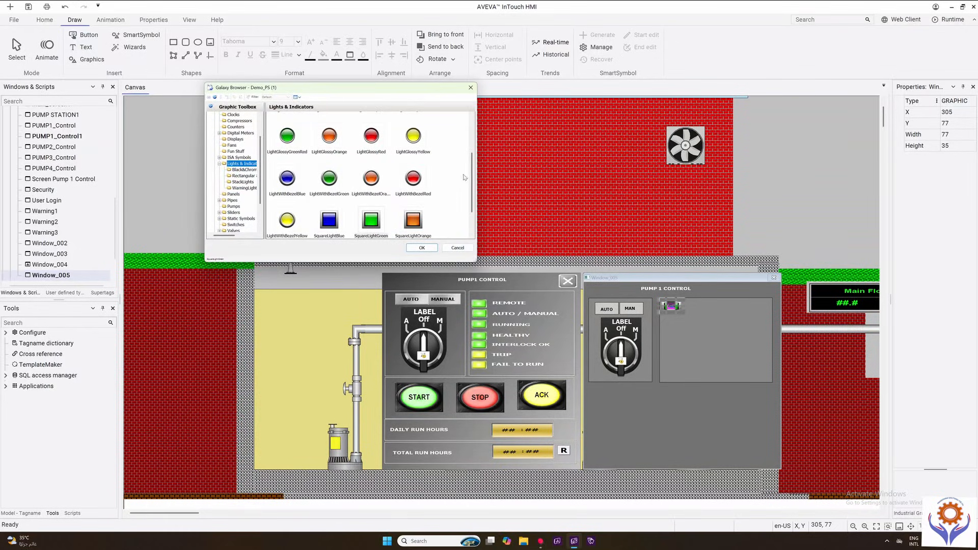
scroll(387, 209, down, 1)
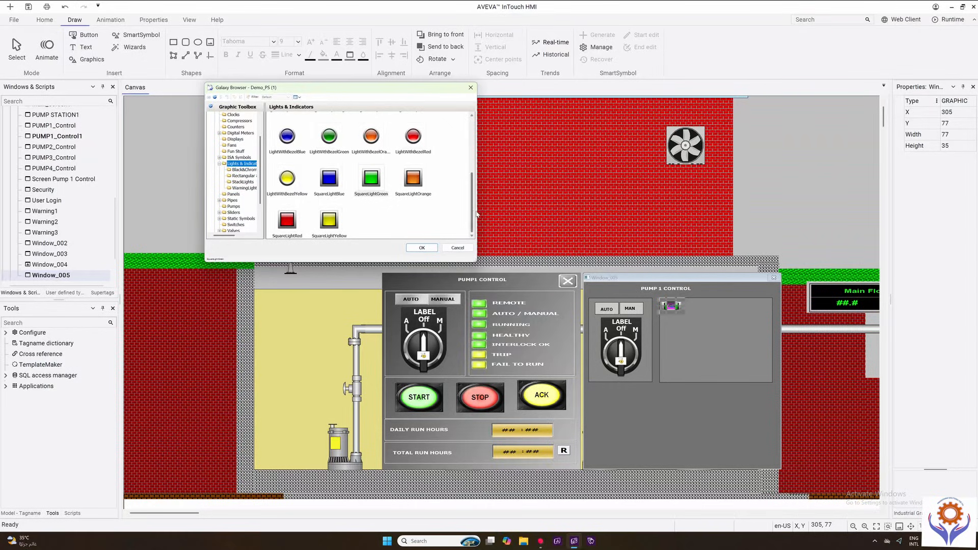
scroll(472, 204, up, 1)
scroll(473, 199, up, 1)
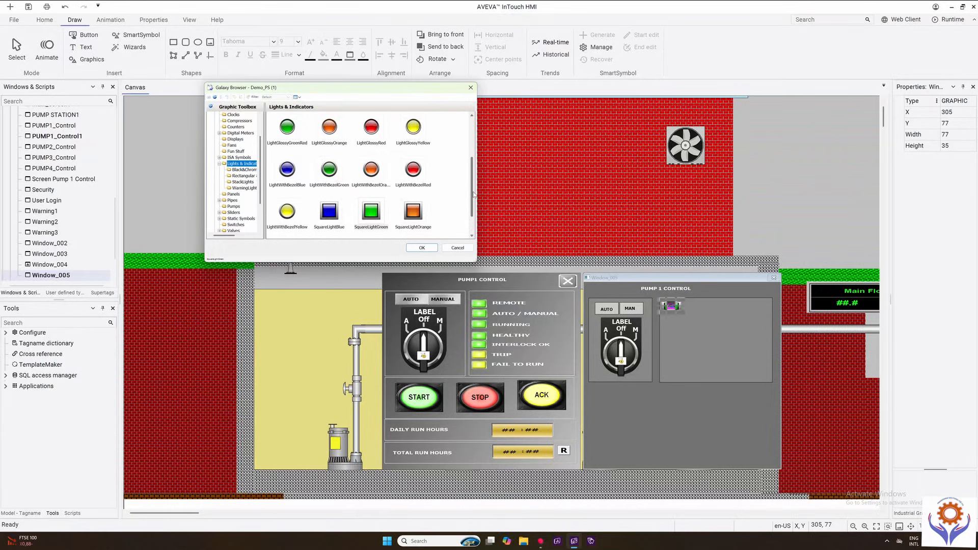
scroll(474, 195, up, 2)
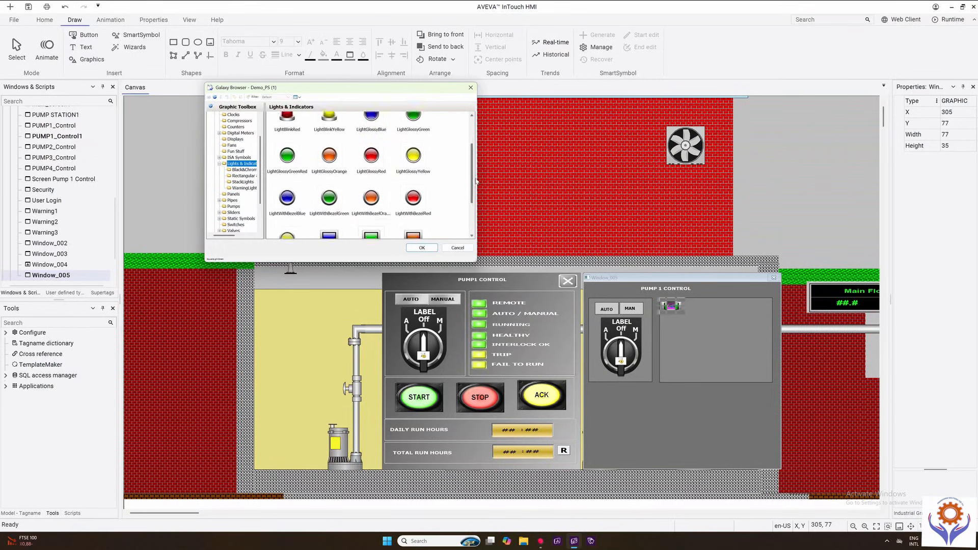
drag(473, 135, 467, 214)
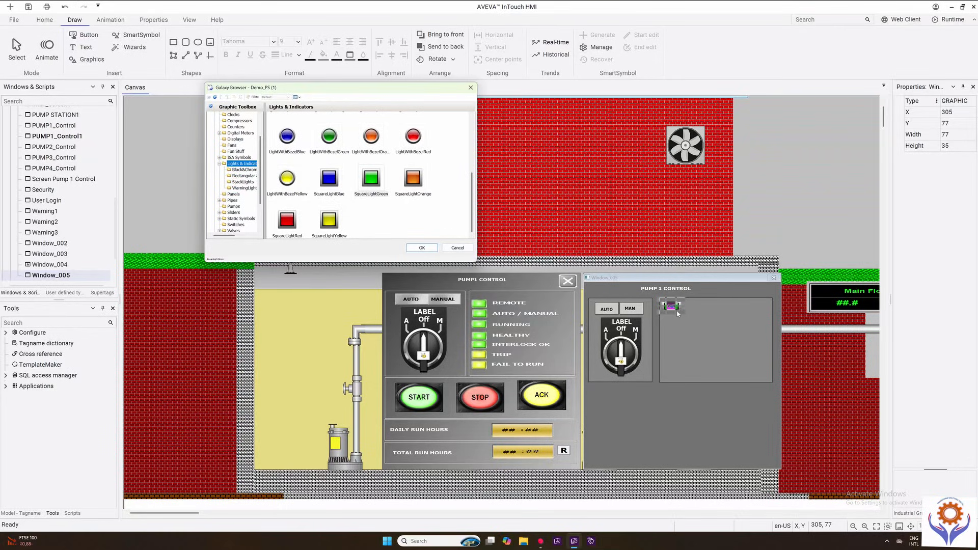
click(420, 248)
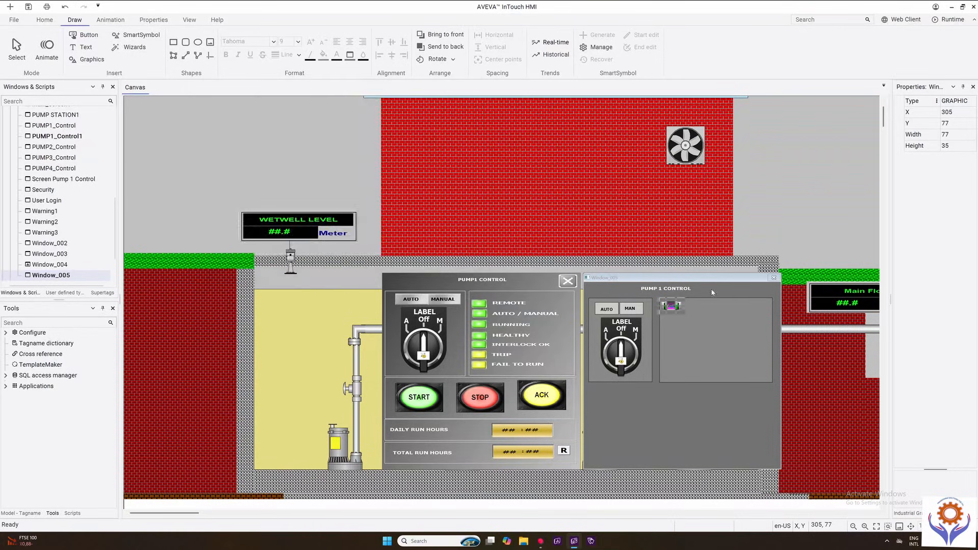
- Delete the resized square green light from Window_005's wide panel
click(713, 293)
click(682, 310)
key(Delete)
- Draw a rectangle about 78 by 40 in the wide panel's upper-left corner and fill it with green 4EFF8C
click(482, 306)
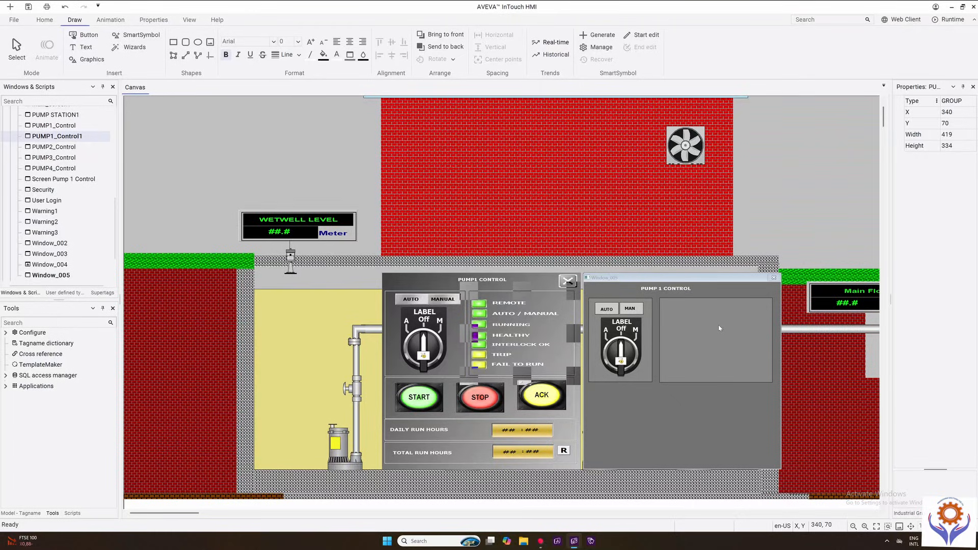
click(701, 351)
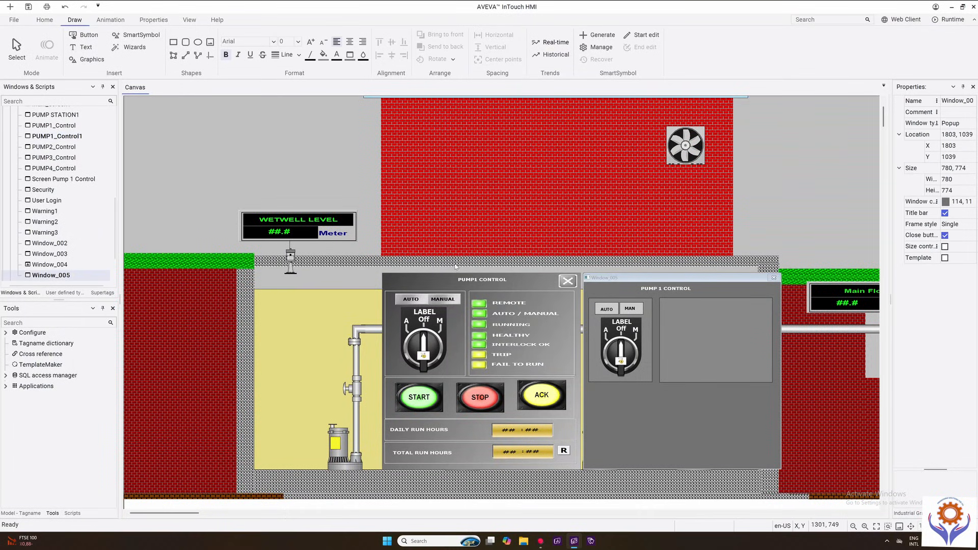
click(174, 43)
drag(684, 315, 659, 298)
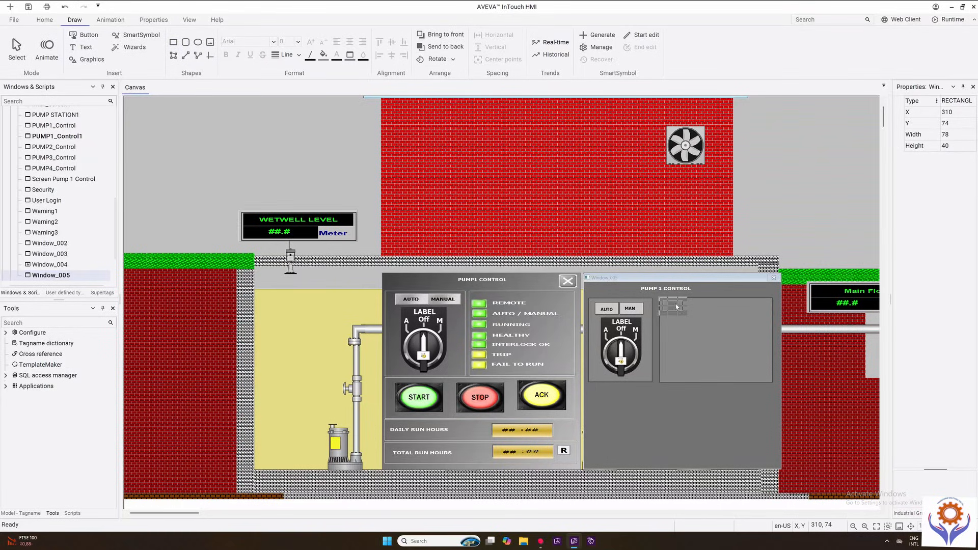
click(323, 54)
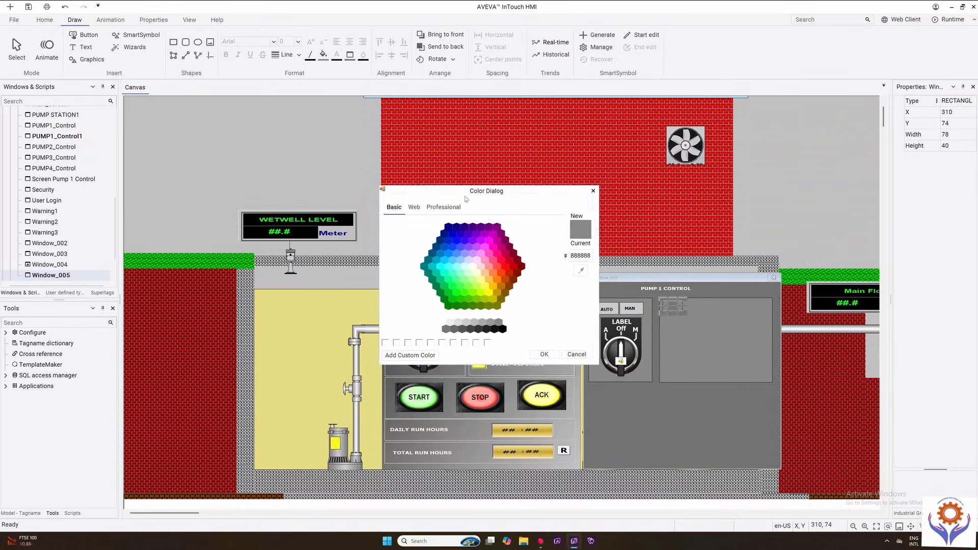
click(457, 280)
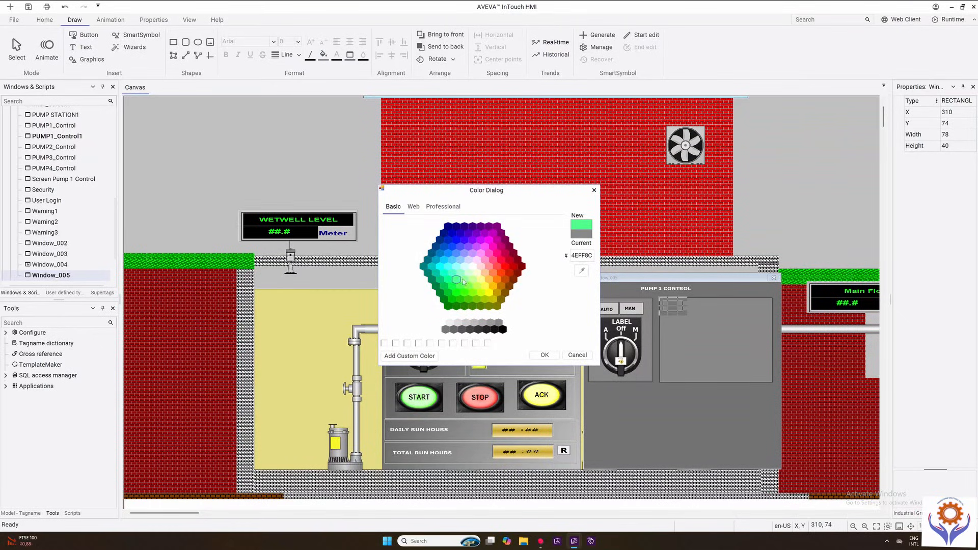
click(545, 355)
click(673, 407)
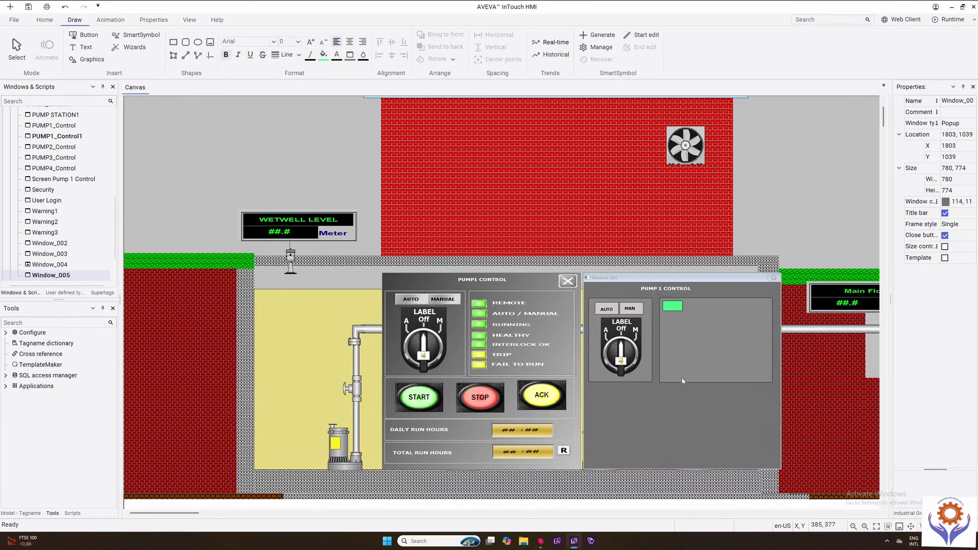
- Resize the green rectangle to about 67 by 38 and place it at 319, 79 in the wide panel
click(674, 308)
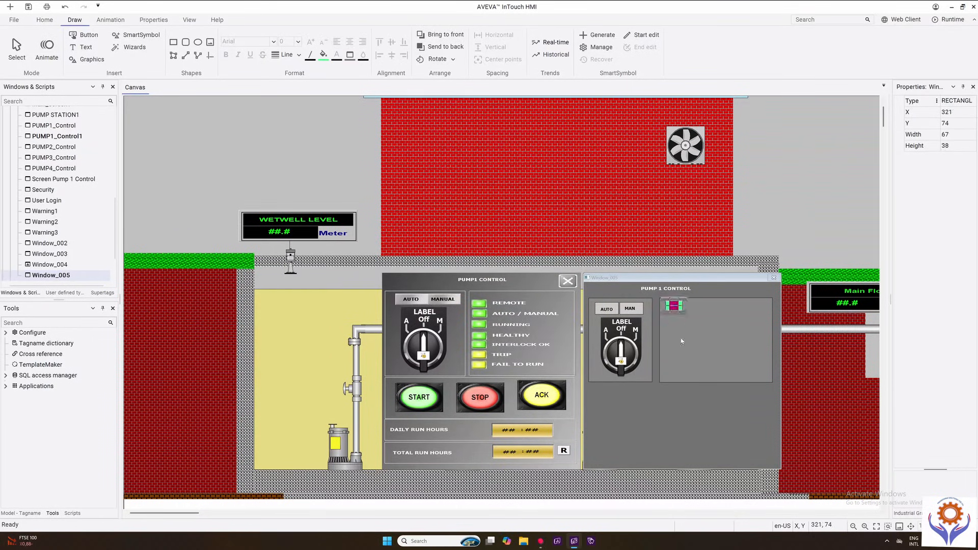
click(686, 414)
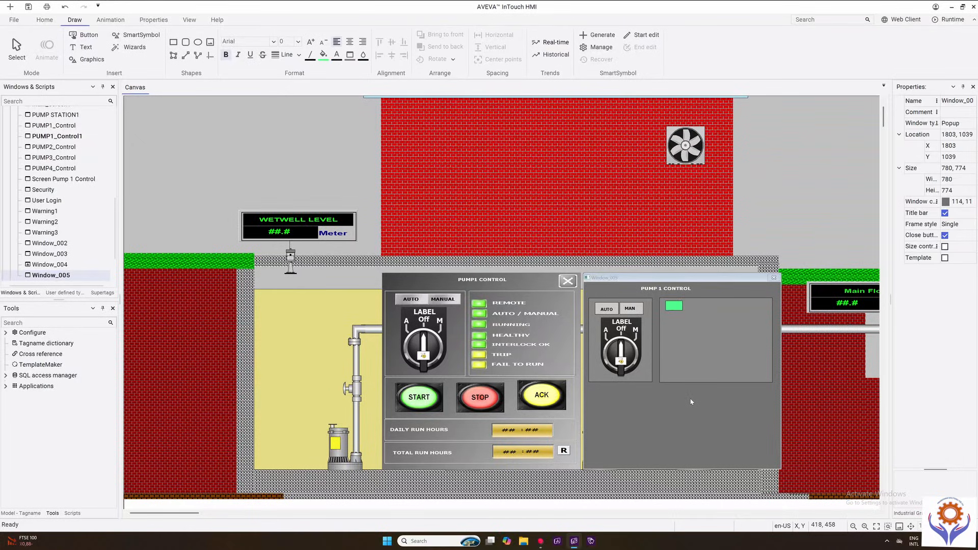
click(670, 310)
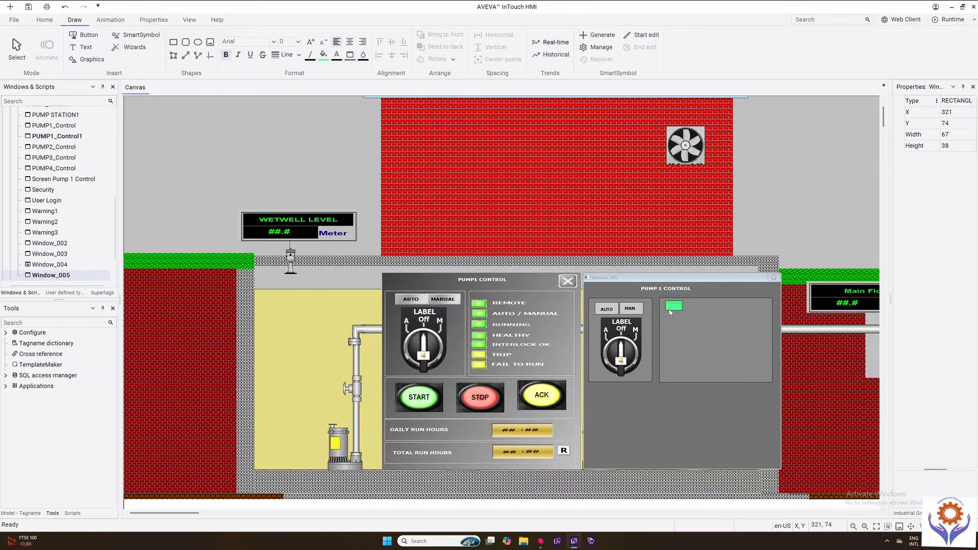
click(672, 314)
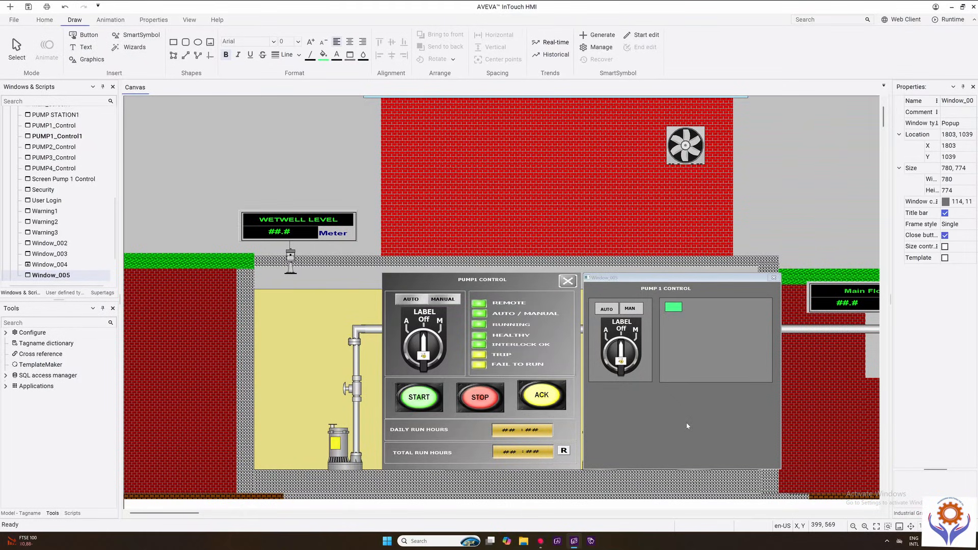
click(673, 312)
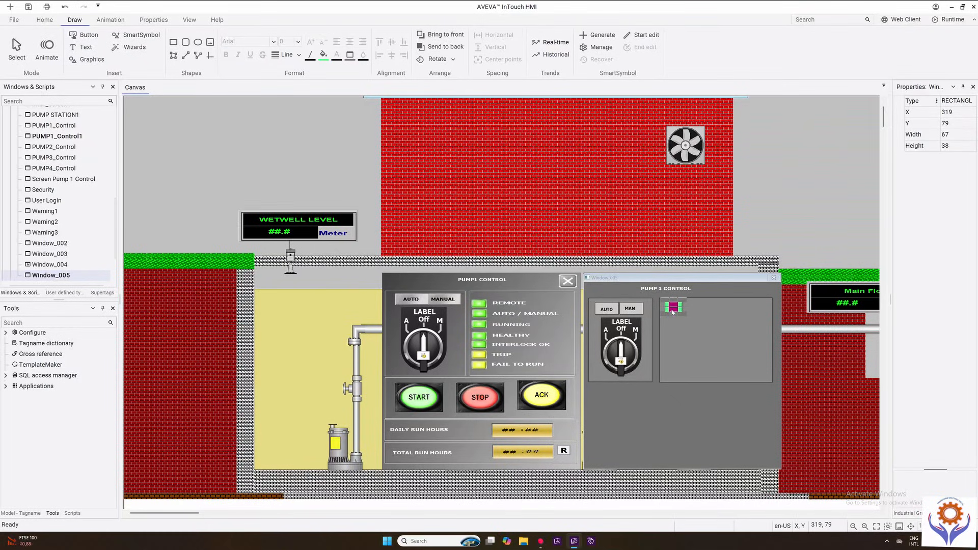
- Break apart the group of status lights and labels in the PUMP1 control window
click(482, 308)
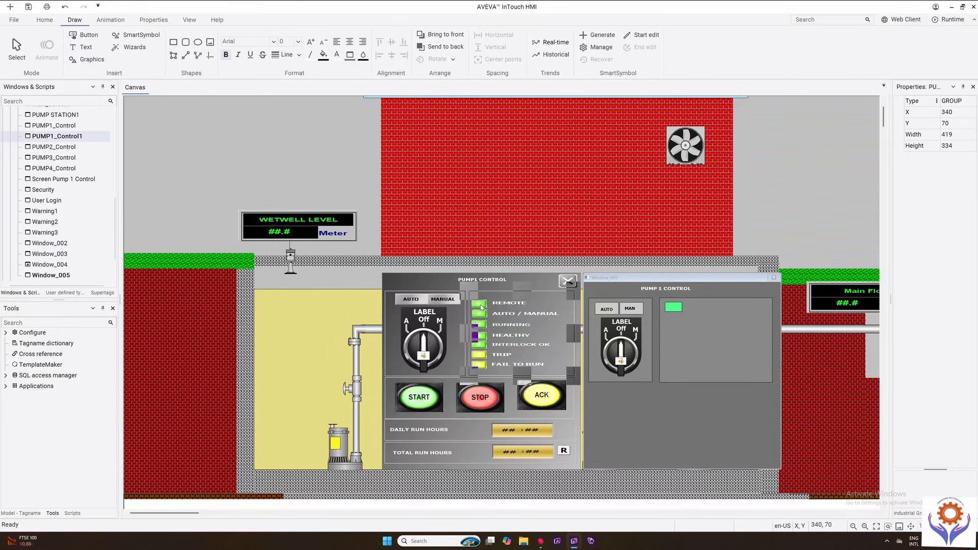
right_click(500, 310)
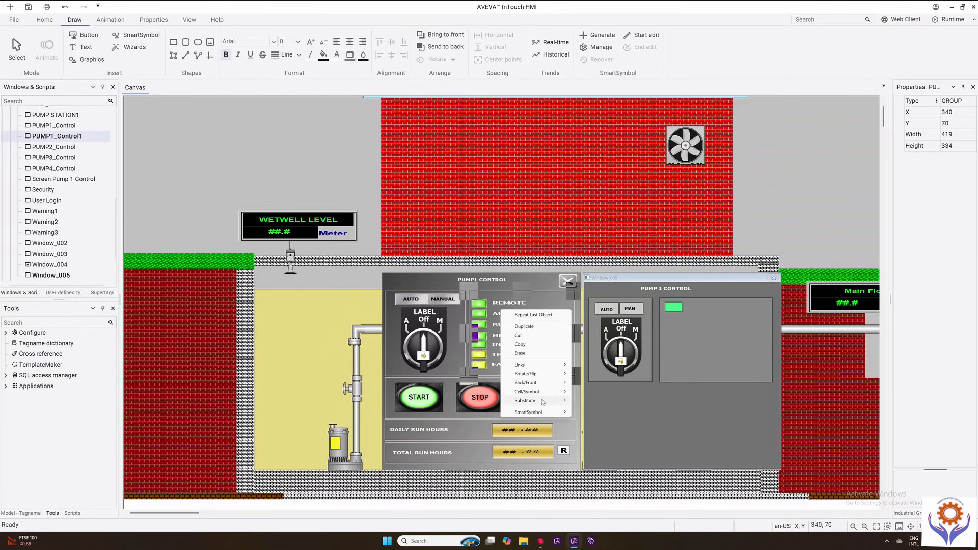
mouse_move(545, 393)
click(602, 401)
click(642, 422)
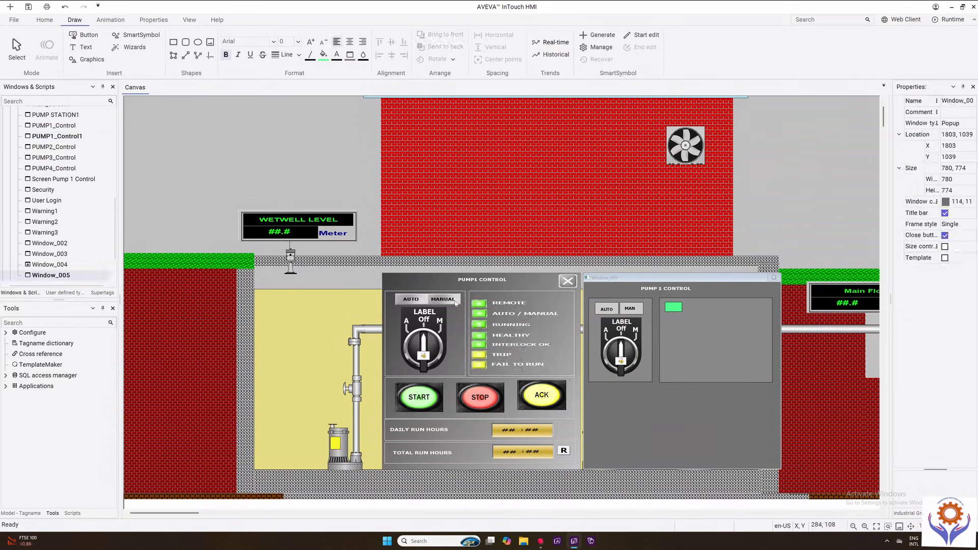
- Copy the green REMOTE light bitmap from the PUMP1 control window into Window_005's wide panel, just below the green rectangle
click(484, 309)
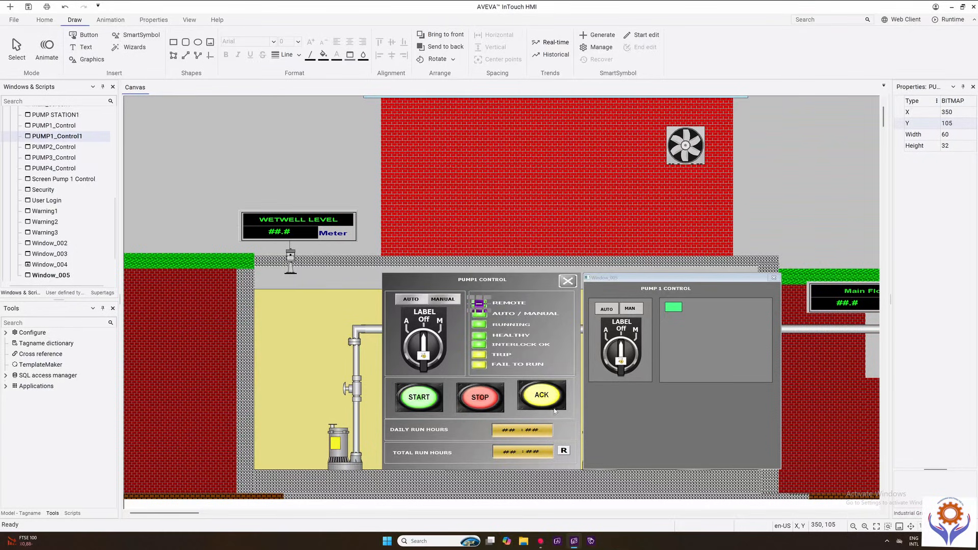
click(590, 409)
click(479, 310)
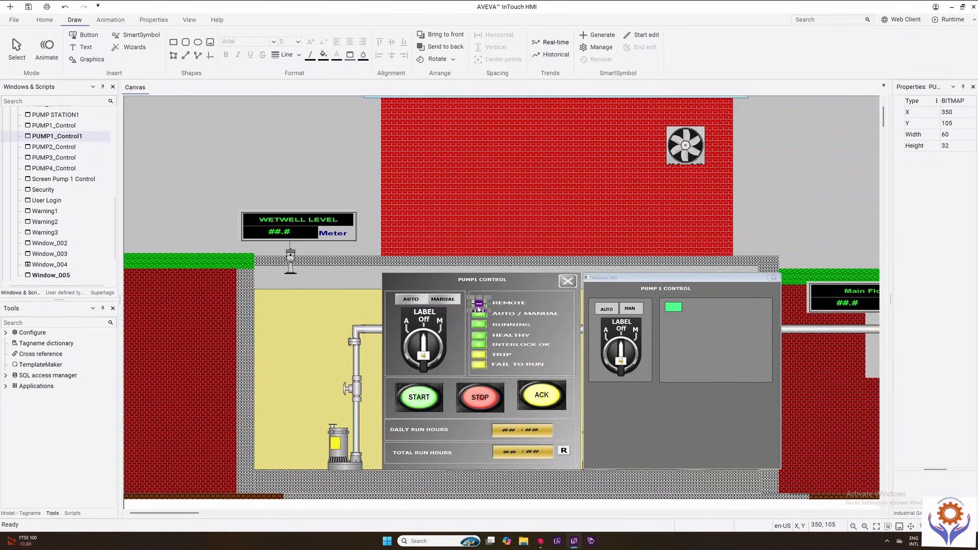
click(691, 348)
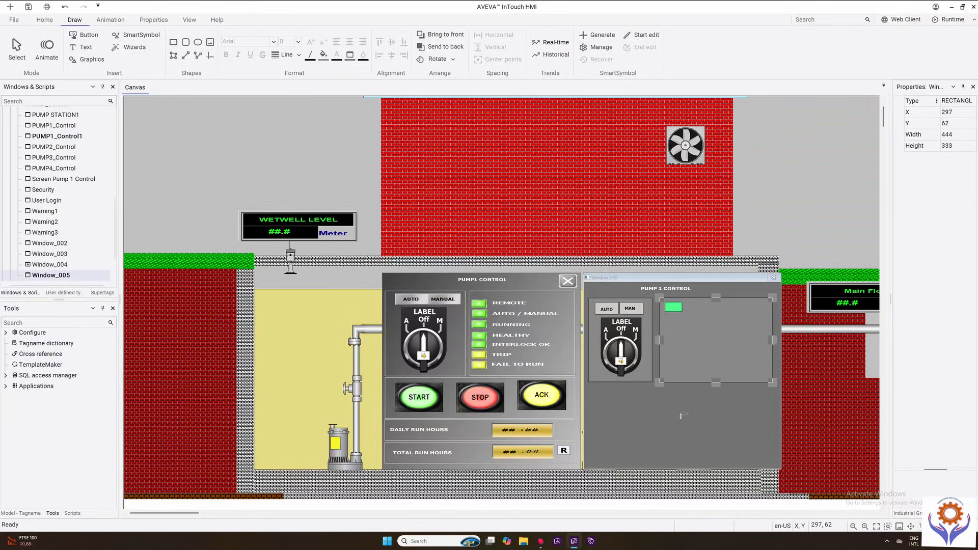
click(678, 320)
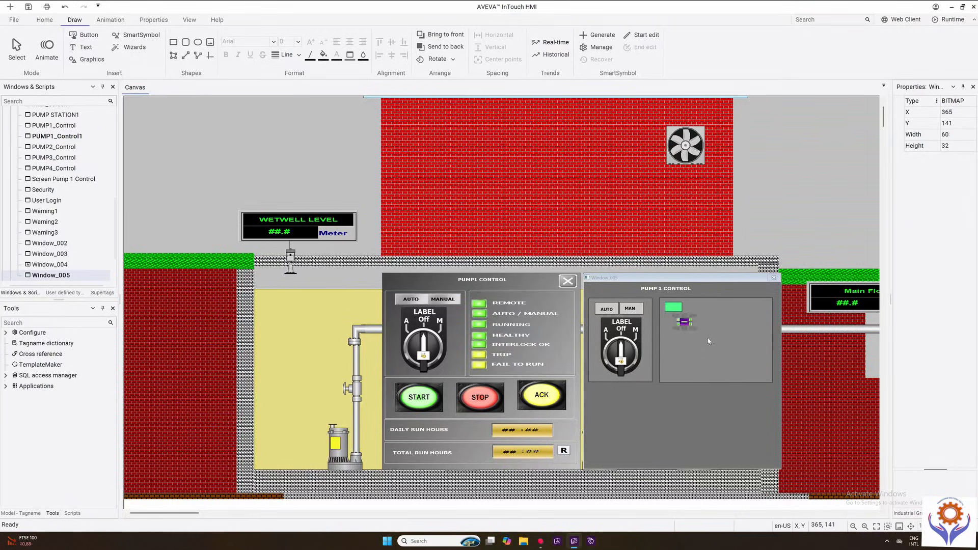
click(687, 393)
- Copy the yellow TRIP light bitmap from the PUMP1 control window into Window_005, just below the wide panel
click(477, 357)
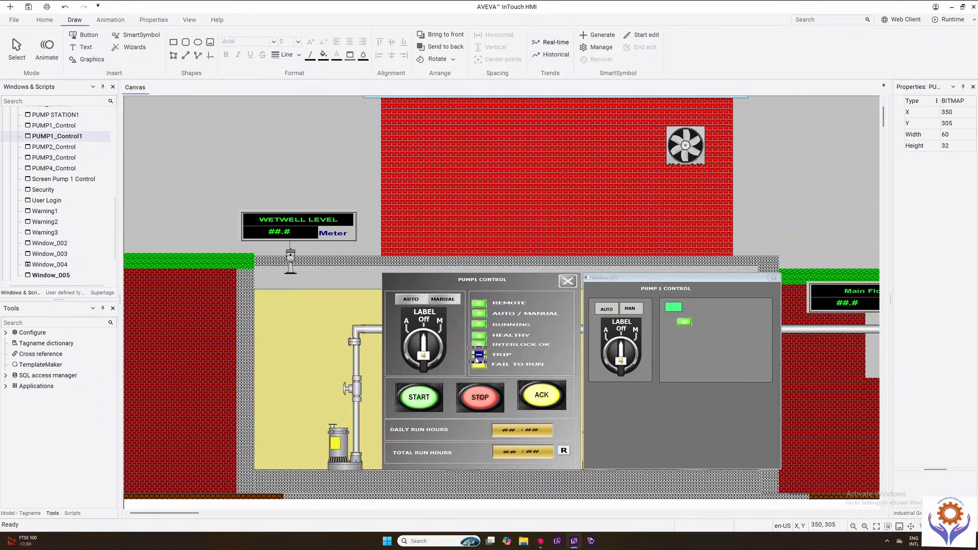
click(670, 416)
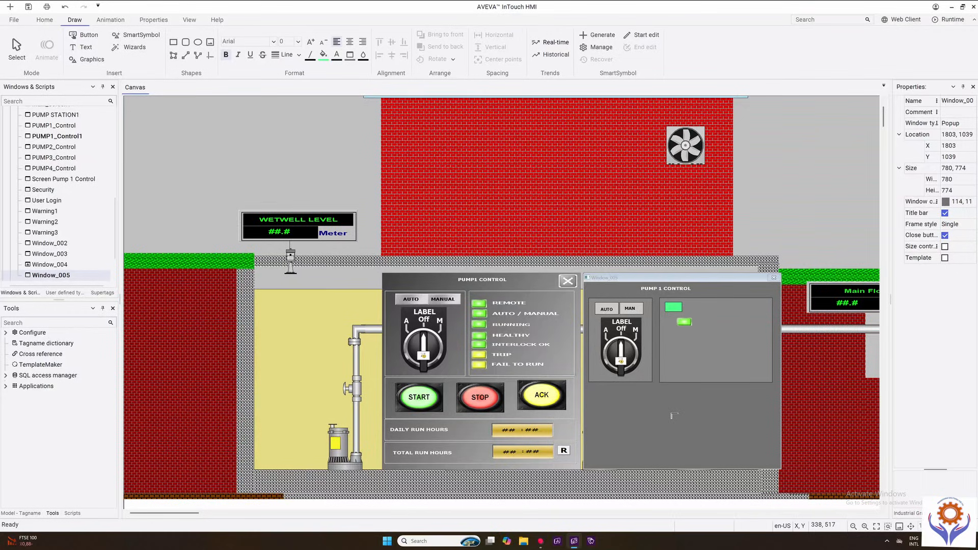
click(689, 397)
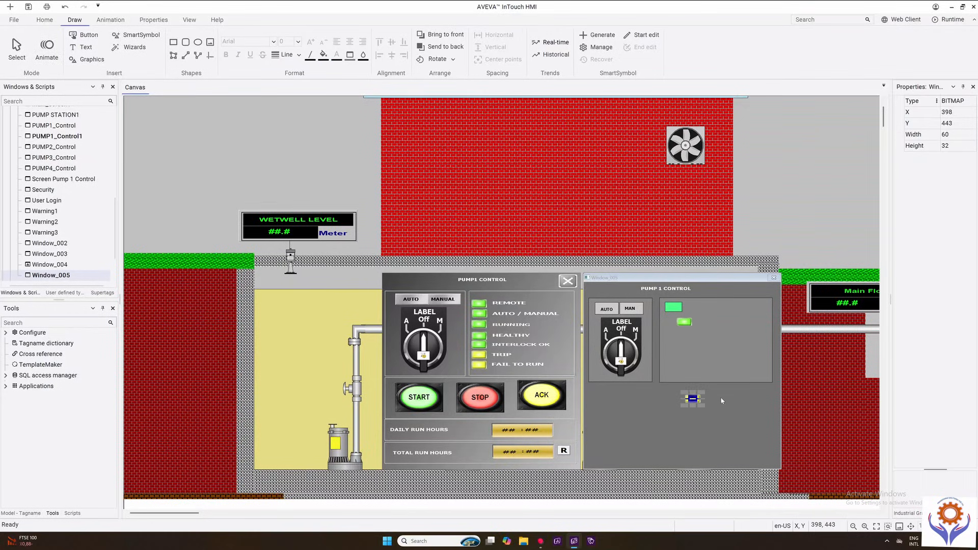
drag(692, 323, 688, 322)
right_click(688, 321)
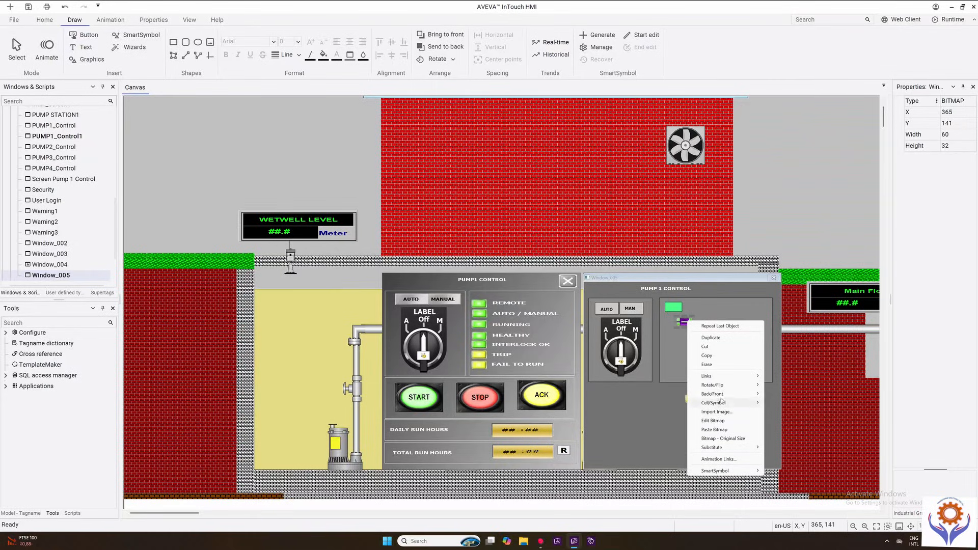
mouse_move(722, 395)
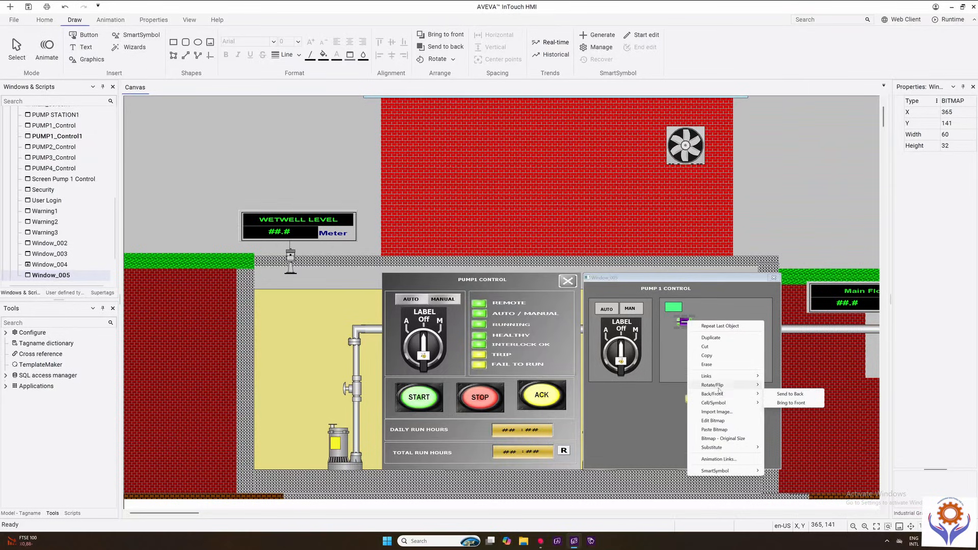
click(670, 399)
- Move the green REMOTE light aside in the PUMP1 control window and copy the dark bitmap beneath it into Window_005, beside the green rectangle
click(480, 291)
drag(480, 292, 486, 307)
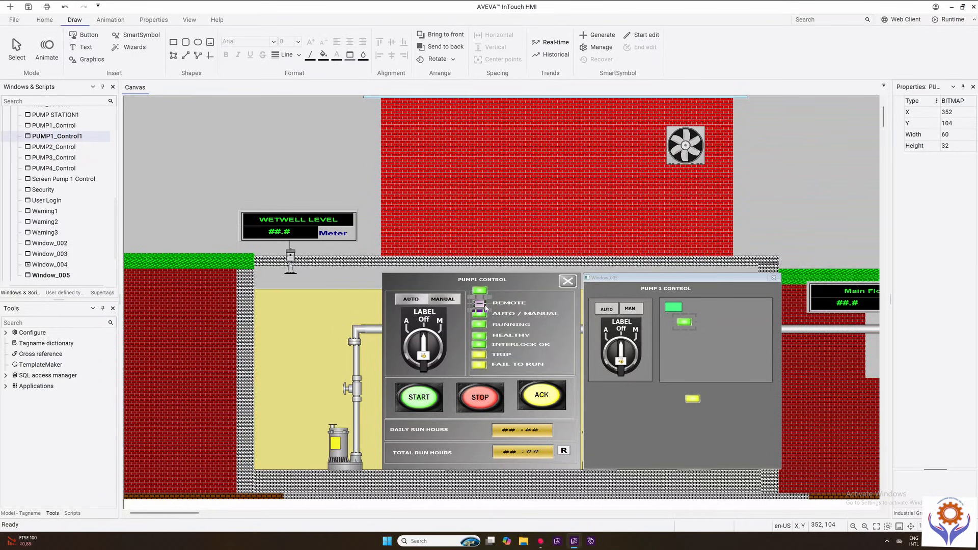
click(662, 409)
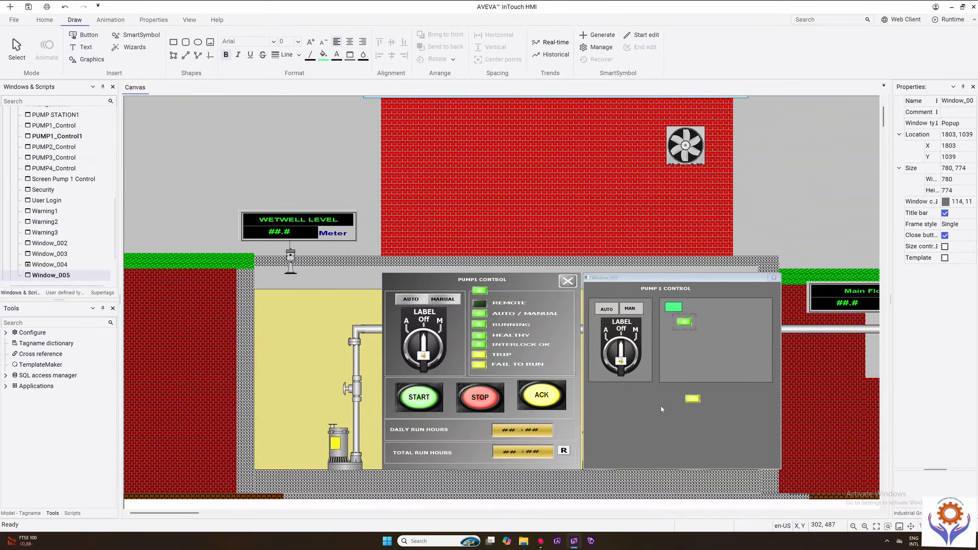
click(672, 382)
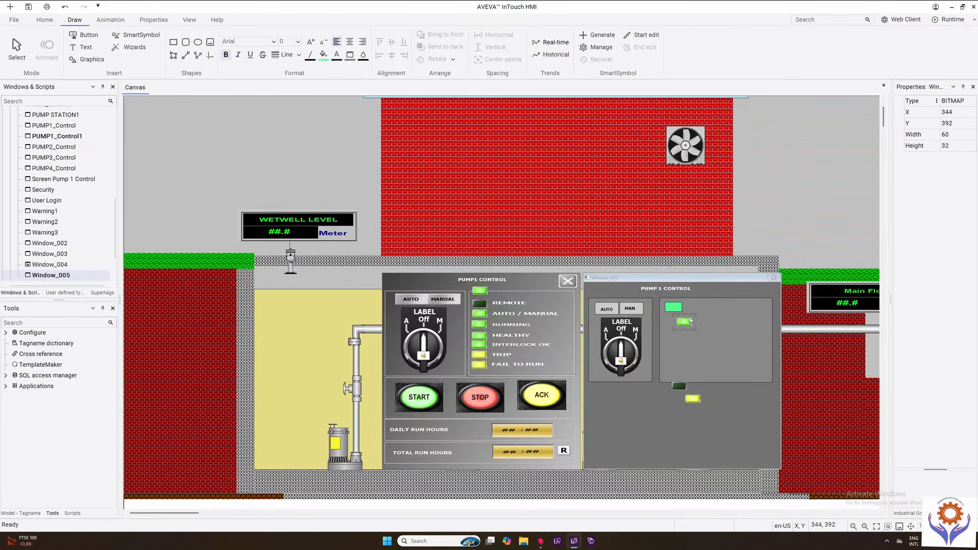
drag(680, 388, 703, 312)
click(635, 419)
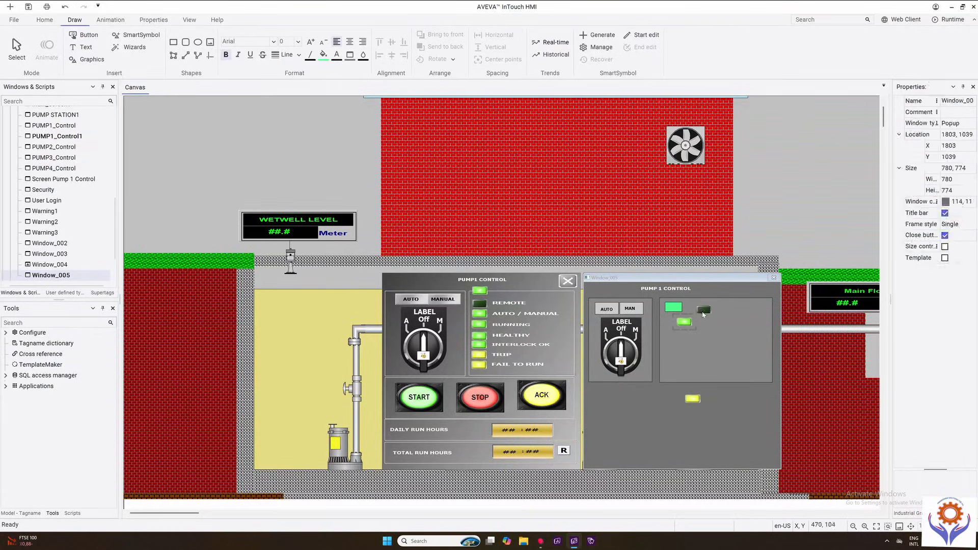
- Delete the green rectangle in the wide panel and put the dark light bitmap in its place at about 320, 82
click(676, 309)
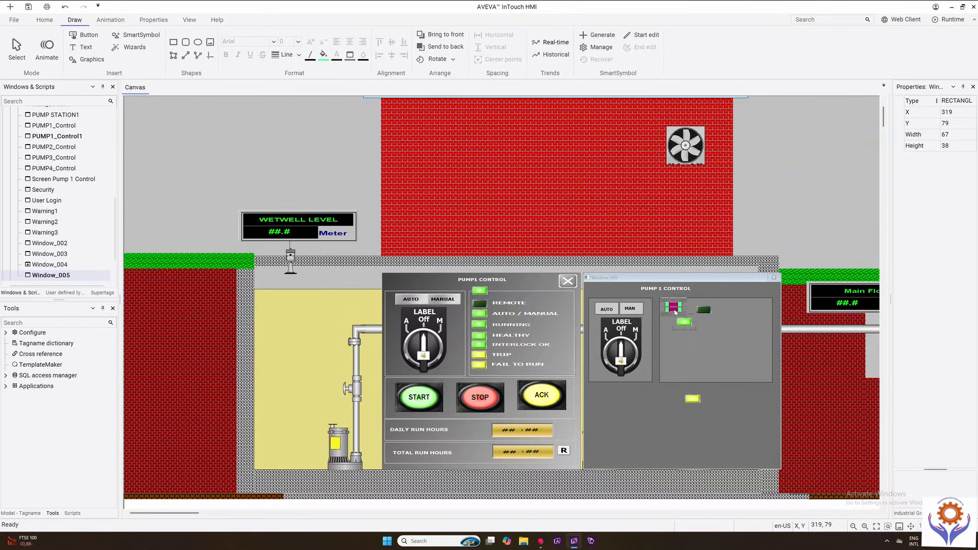
key(Delete)
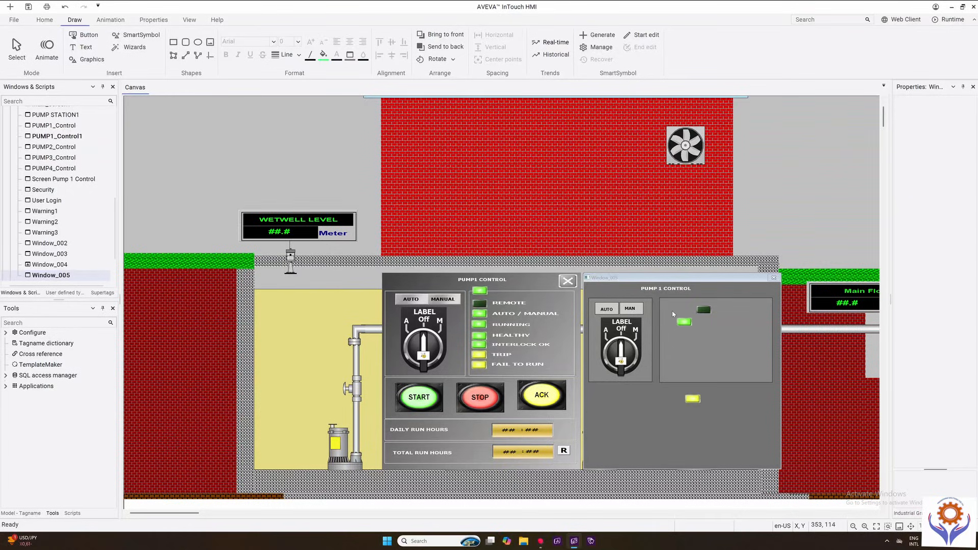
click(709, 314)
drag(676, 307, 677, 307)
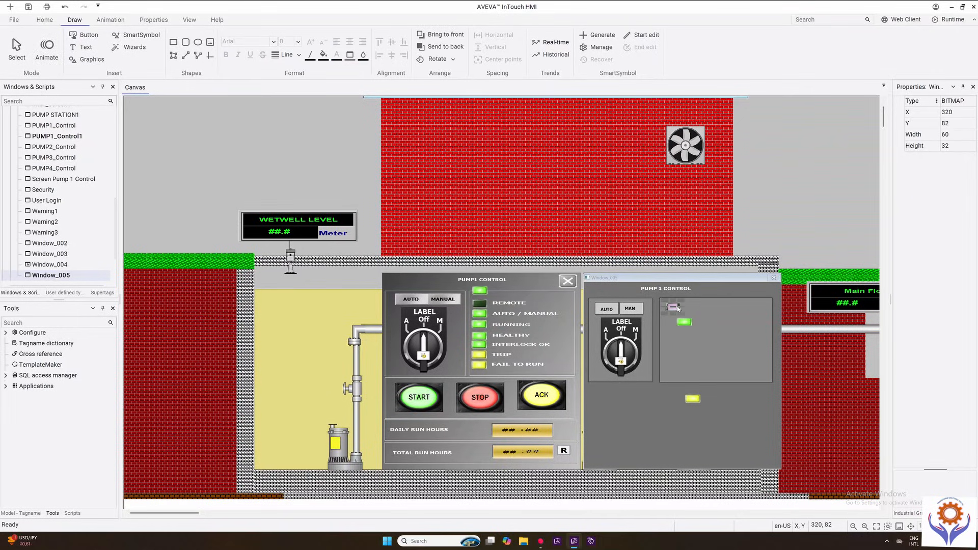
click(681, 322)
double_click(688, 324)
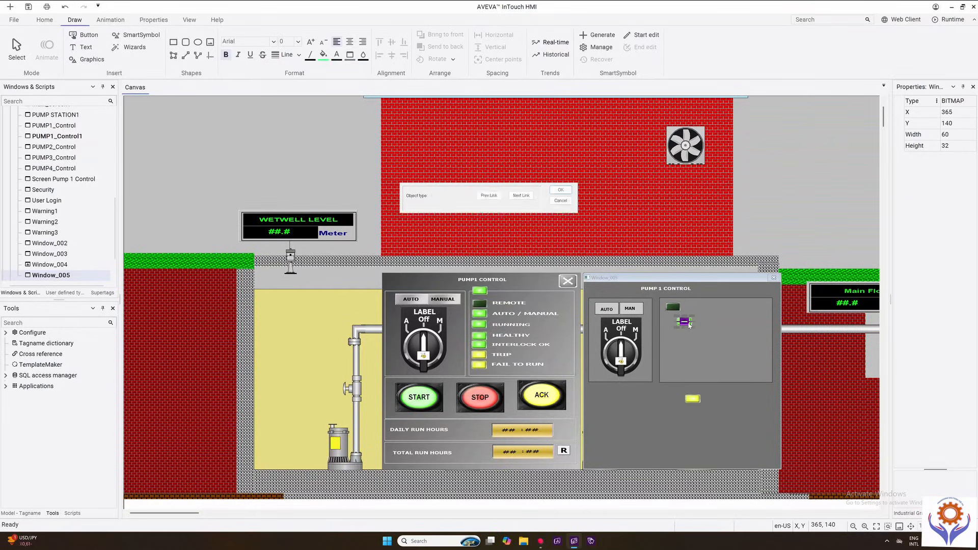
click(561, 201)
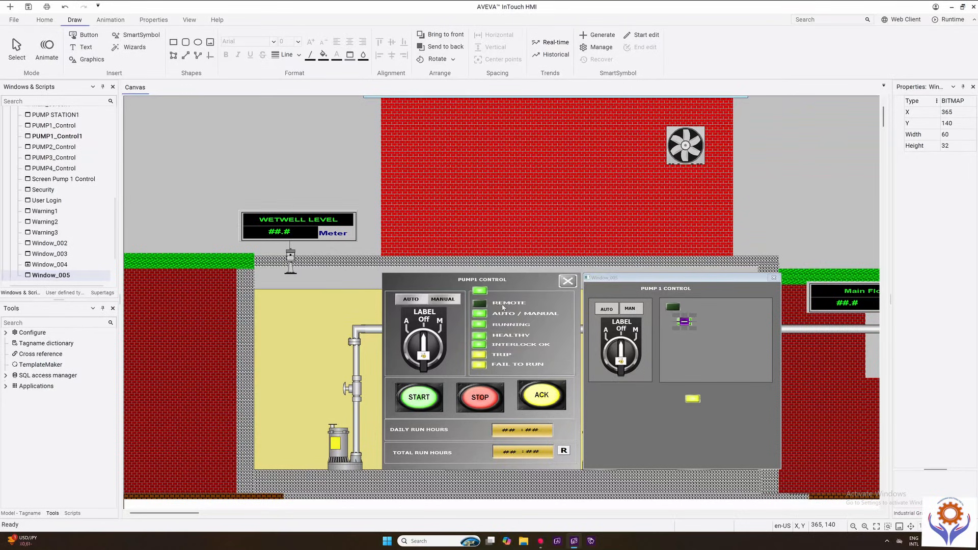
click(666, 405)
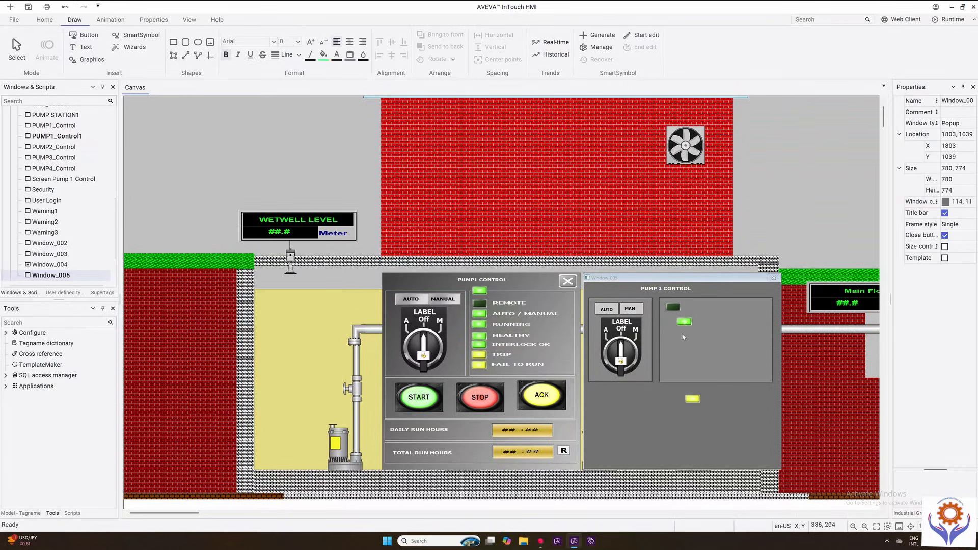
- Replace the visibility expression of the green light in Window_005's wide panel with the tag Pump1_Rem_Fb
double_click(685, 323)
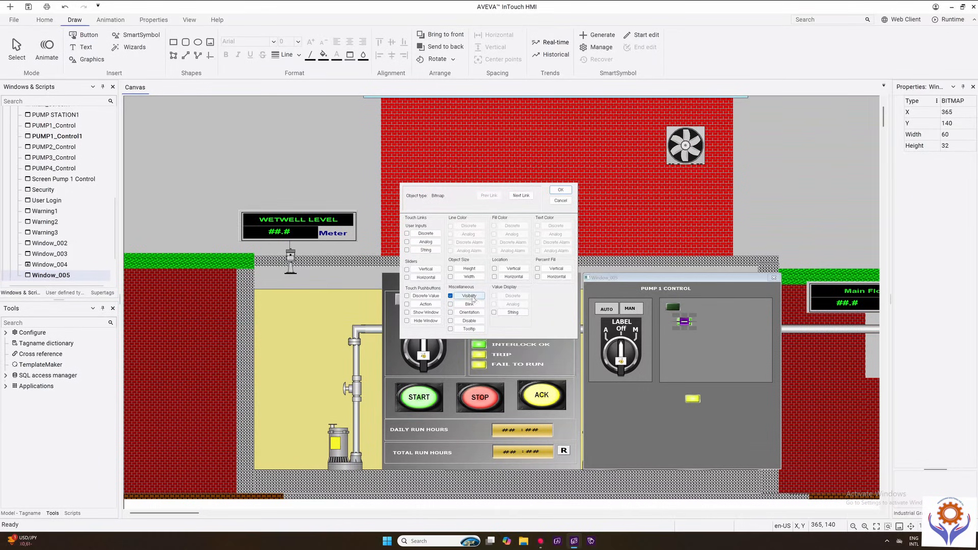
click(451, 296)
click(456, 296)
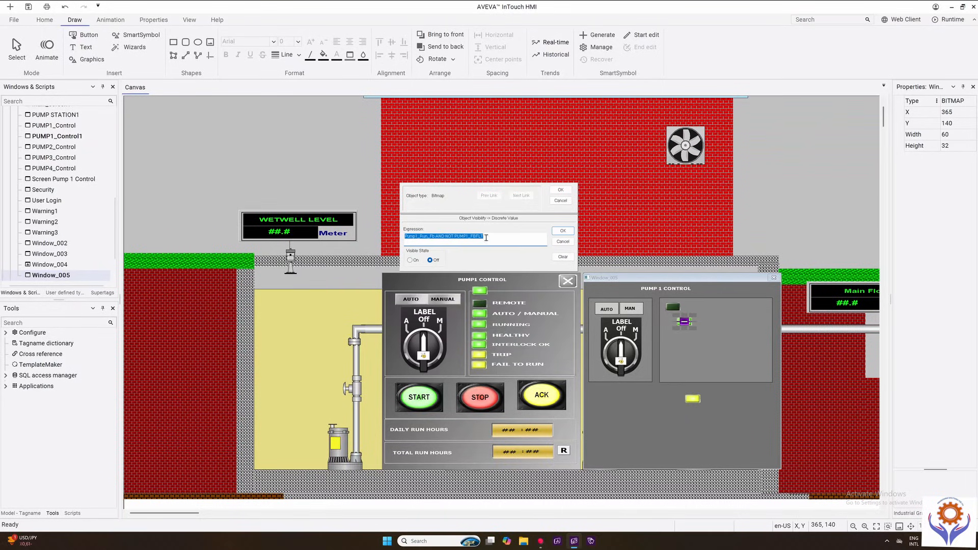
drag(496, 239, 424, 240)
click(431, 239)
drag(489, 238, 417, 233)
click(437, 237)
key(Delete)
double_click(465, 240)
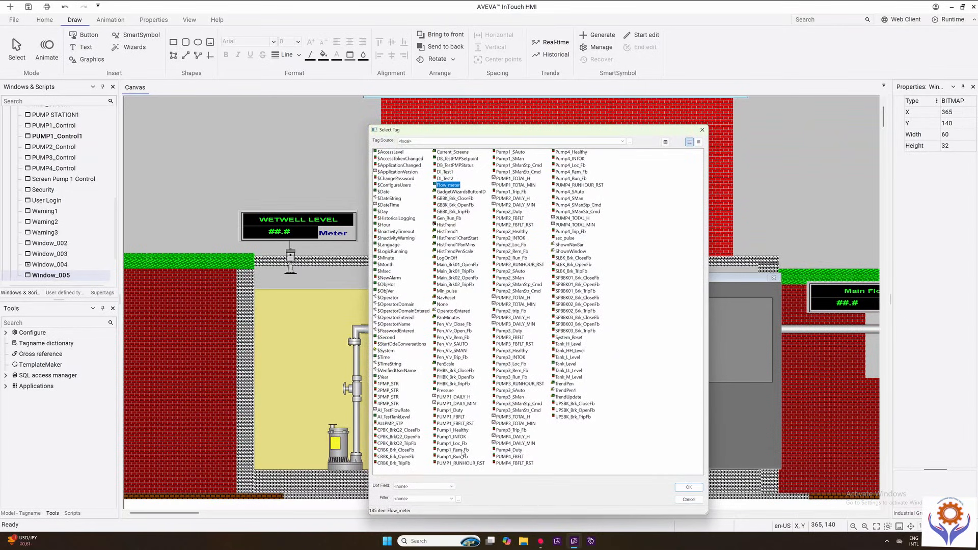
double_click(453, 450)
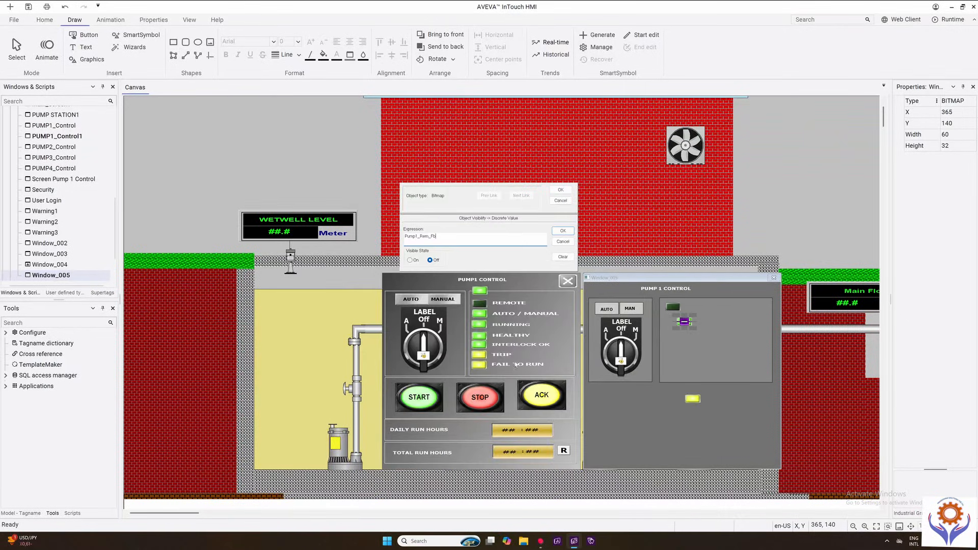
- Set the green light's visible state to On and apply its visibility link
click(416, 261)
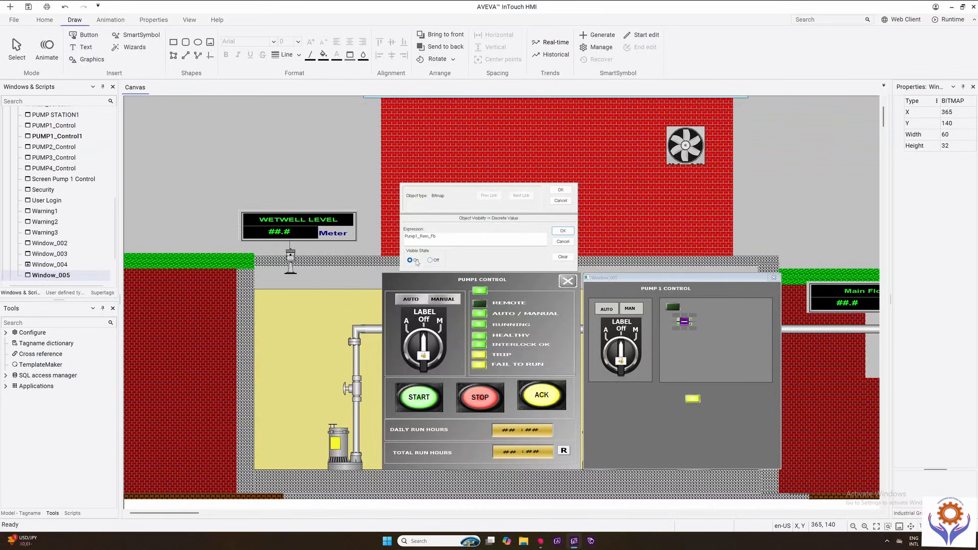
click(563, 231)
click(561, 190)
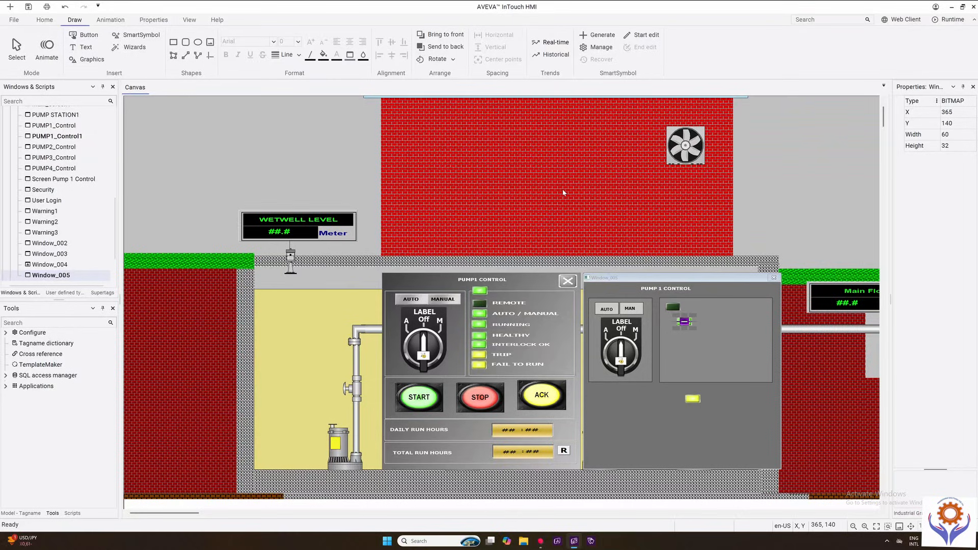
click(720, 405)
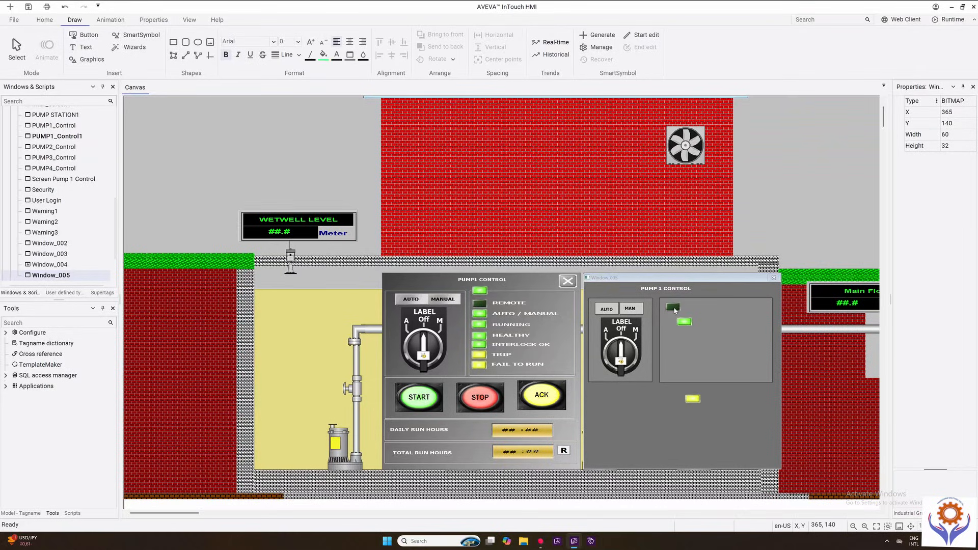
- Rearrange the two lights in the wide panel, with the dark one slightly lower and the green one to its upper right
drag(689, 324, 676, 310)
click(720, 402)
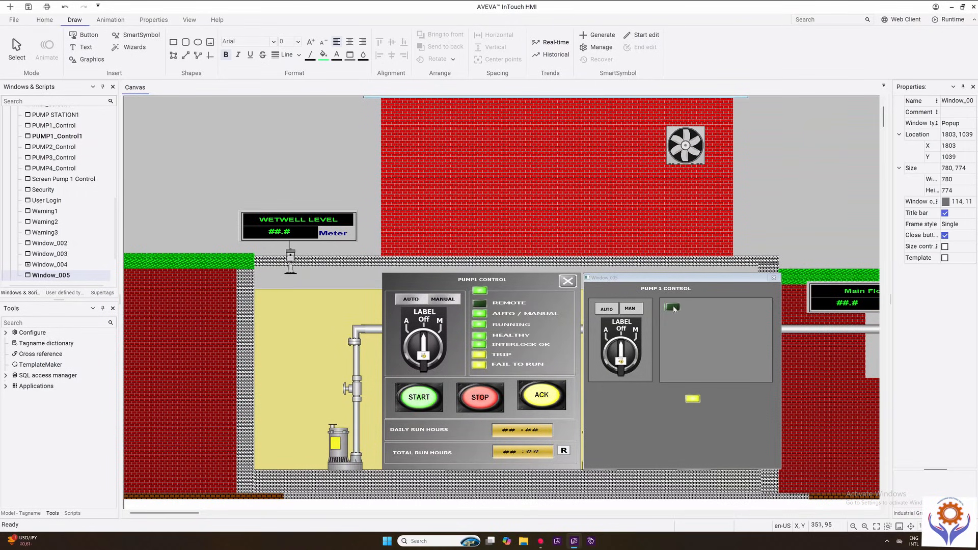
click(674, 309)
key(ctrl+d)
drag(674, 309, 695, 307)
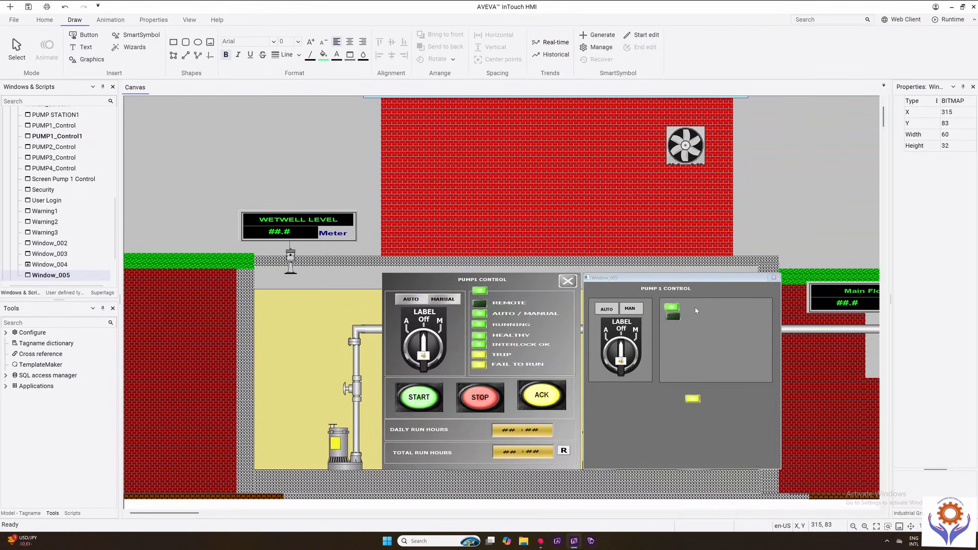
click(723, 296)
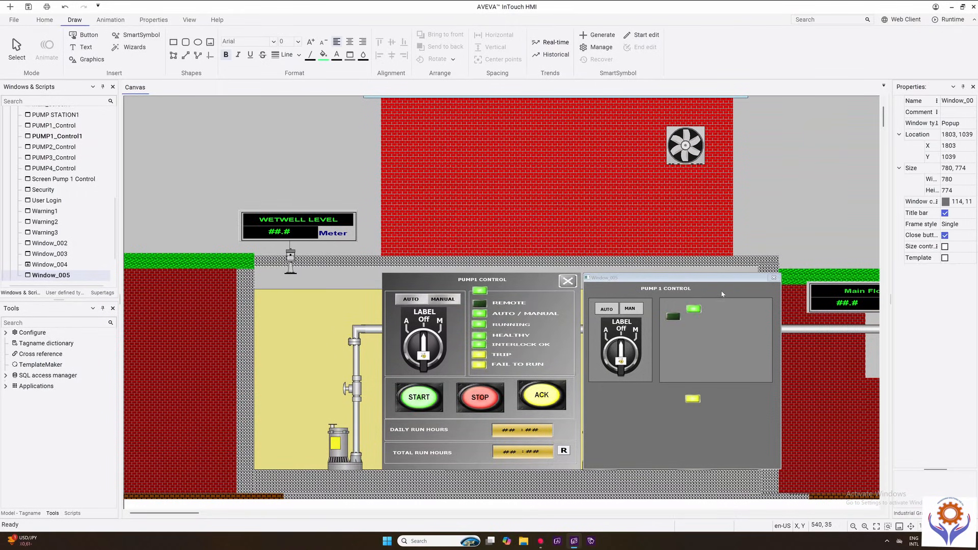
- Select both the dark and green light bitmaps in the wide panel to align them
drag(667, 323, 663, 326)
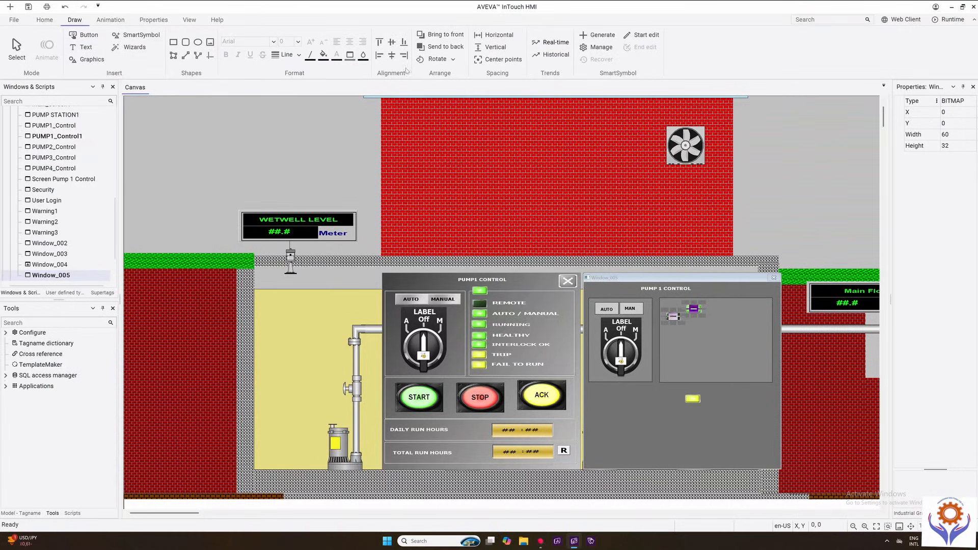
- Align the green and dark indicator lamps on their horizontal and vertical centres in the Pump 1 Control window
click(391, 55)
click(392, 42)
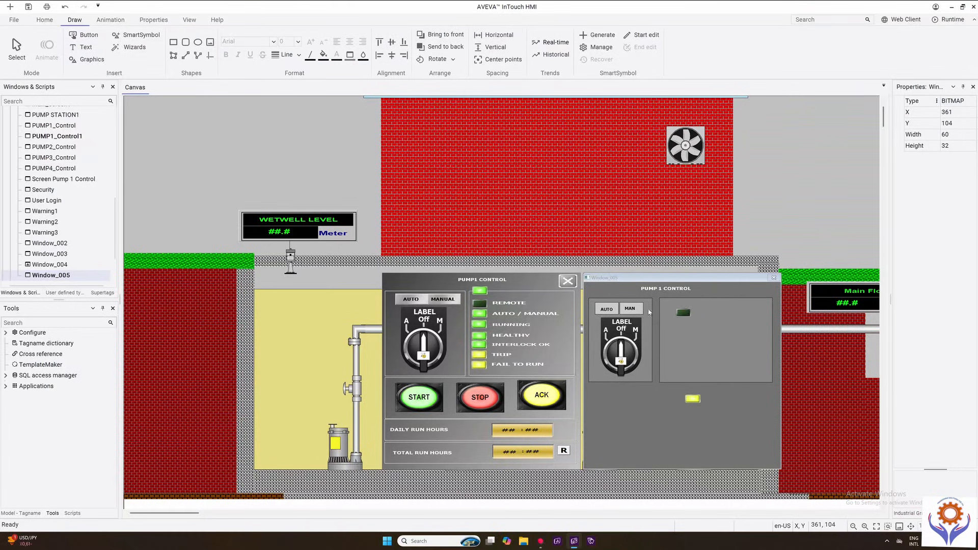
click(714, 375)
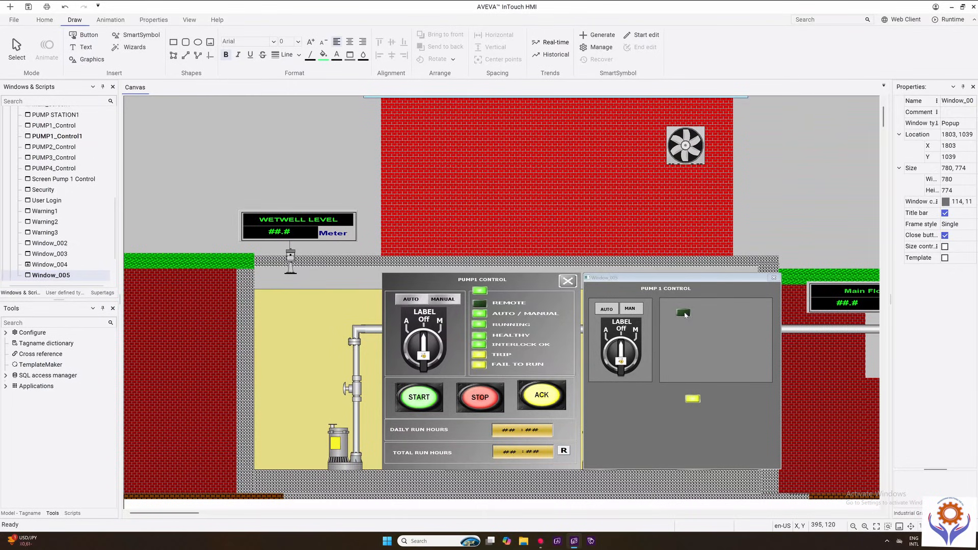
- Move the dark lamp off the green lamp and place it directly beneath it
mouse_move(684, 315)
mouse_down()
mouse_move(696, 330)
mouse_move(685, 318)
mouse_up()
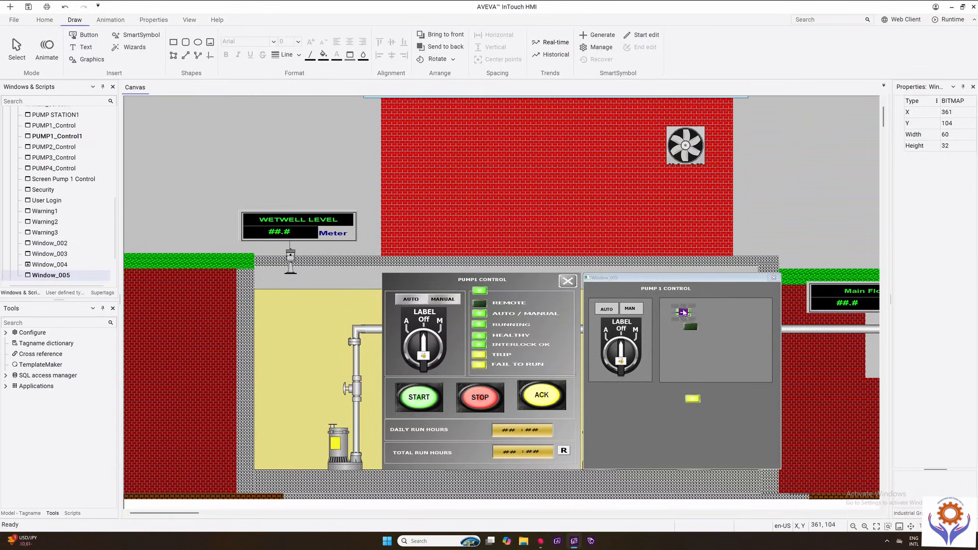
right_click(697, 317)
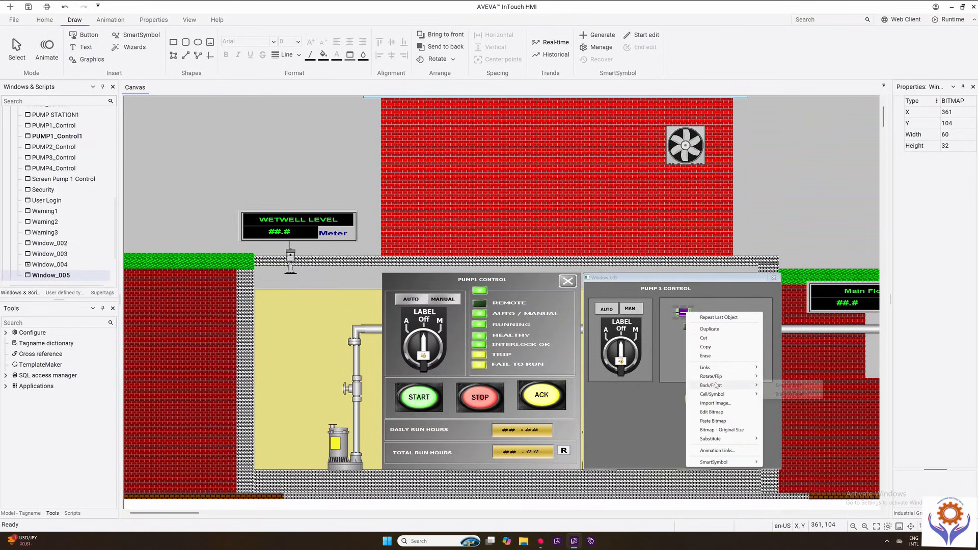
click(670, 331)
drag(671, 331, 707, 340)
click(687, 325)
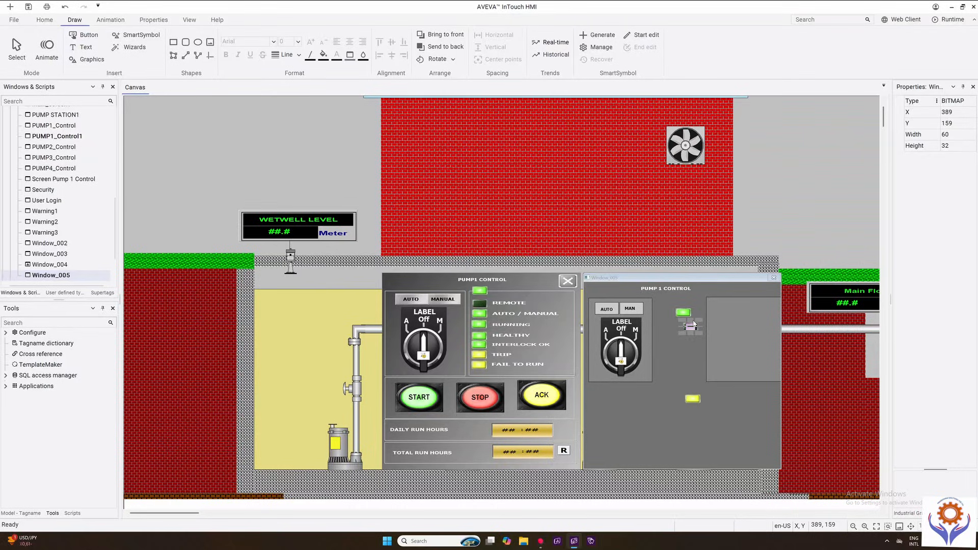
click(688, 349)
drag(689, 329, 682, 325)
click(687, 340)
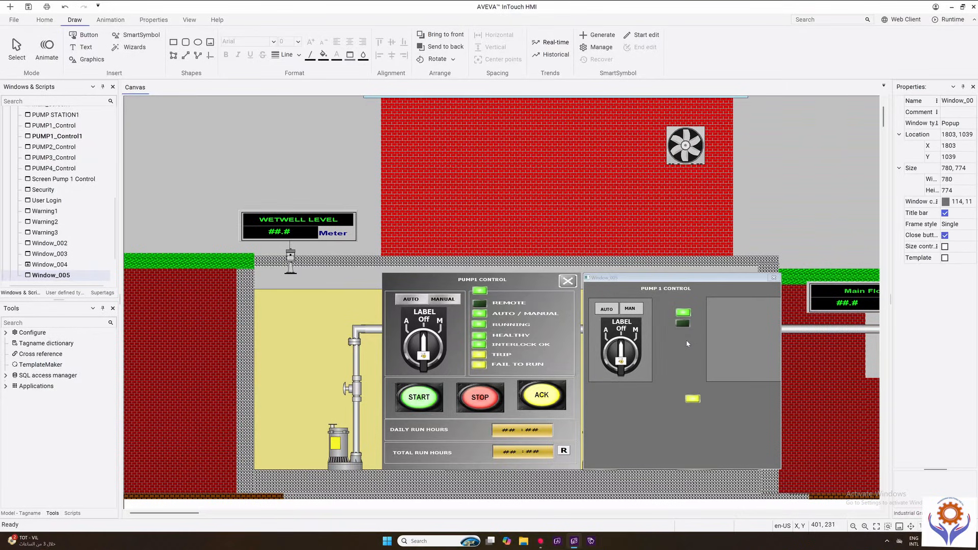
- Bring the green lamp to the front and stack it centred over the dark lamp at about X 360, Y 125
click(681, 315)
right_click(681, 315)
mouse_move(713, 386)
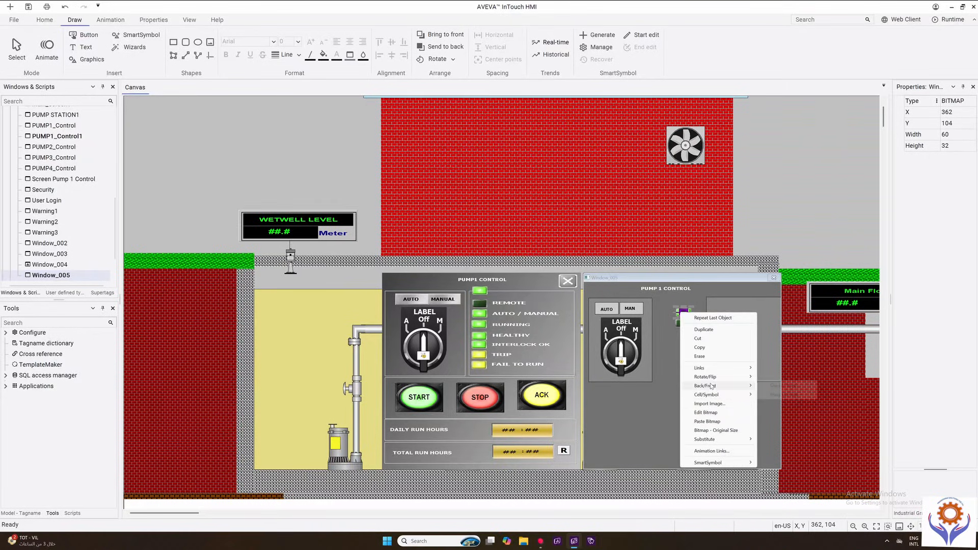
click(785, 387)
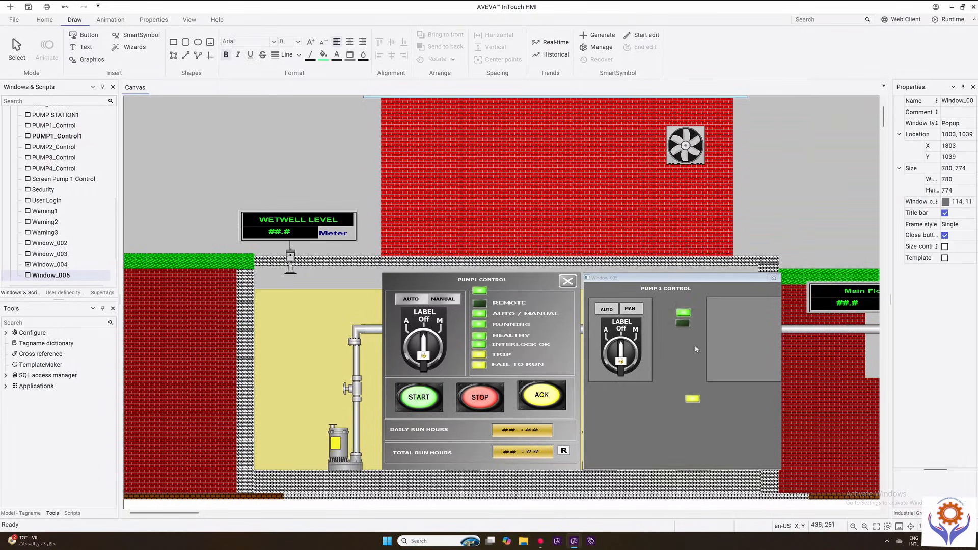
click(673, 322)
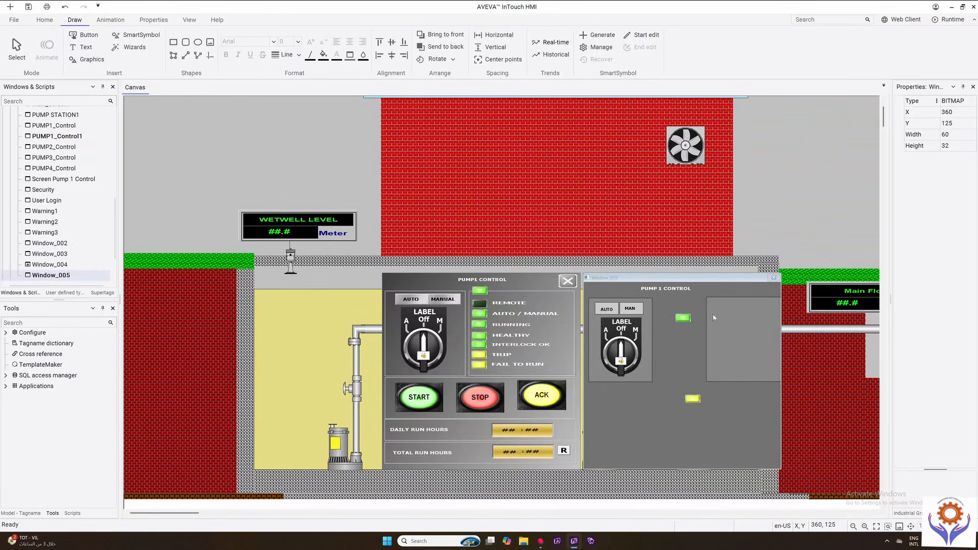
click(701, 332)
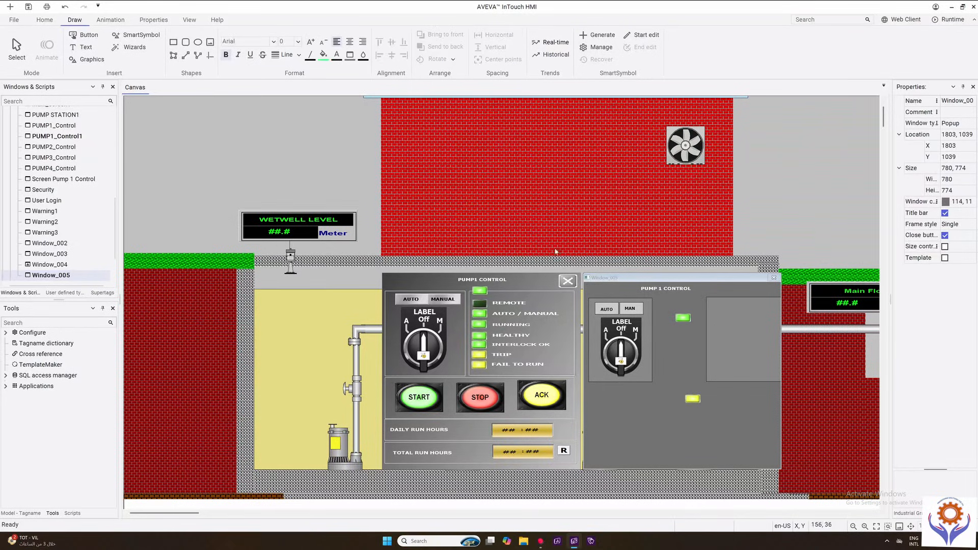
- Try to combine the stacked green and dark lamps into one cell and test it by moving the green lamp upward
click(111, 20)
click(153, 20)
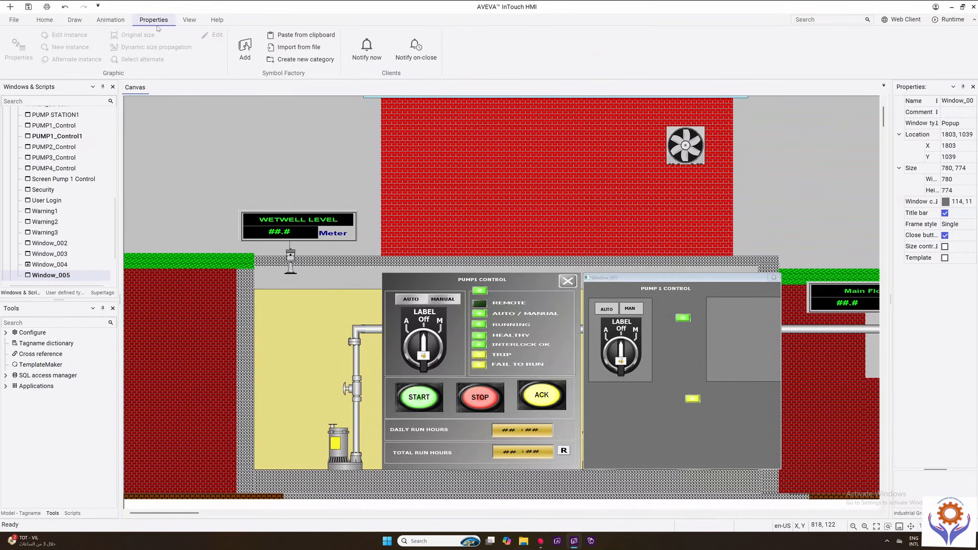
click(685, 318)
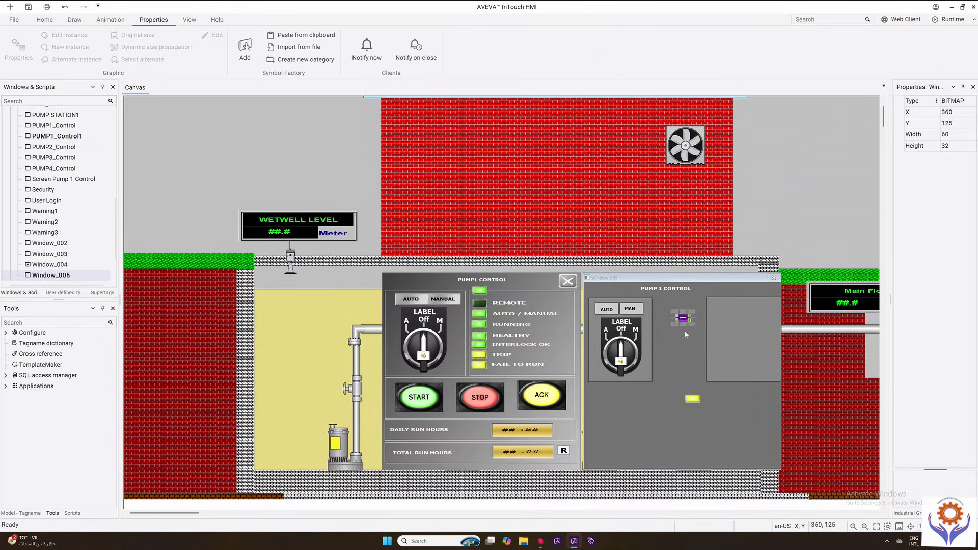
click(687, 326)
click(683, 320)
click(78, 21)
click(111, 20)
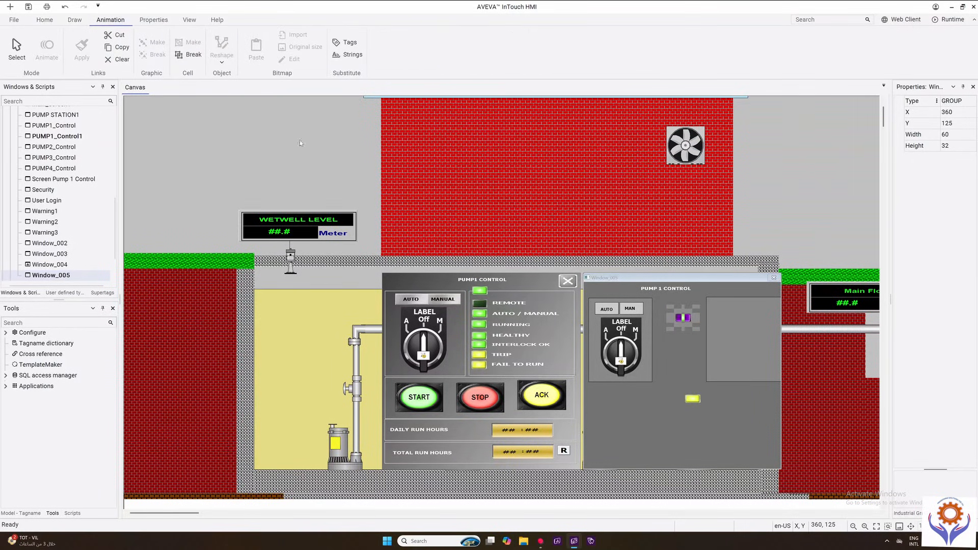
click(691, 327)
drag(684, 319, 692, 306)
click(689, 328)
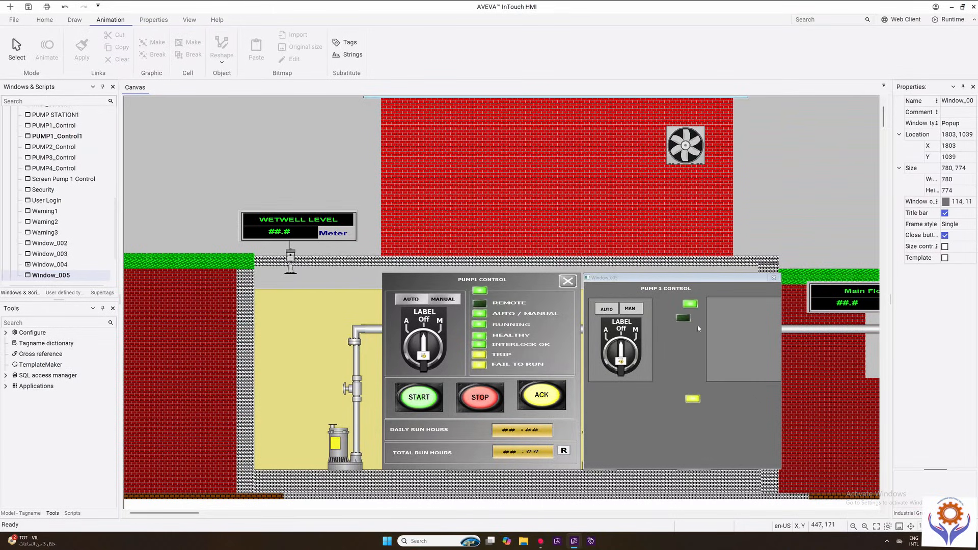
- Select the green and dark lamps together and centre them on each other at X 374, Y 97
drag(706, 295, 673, 331)
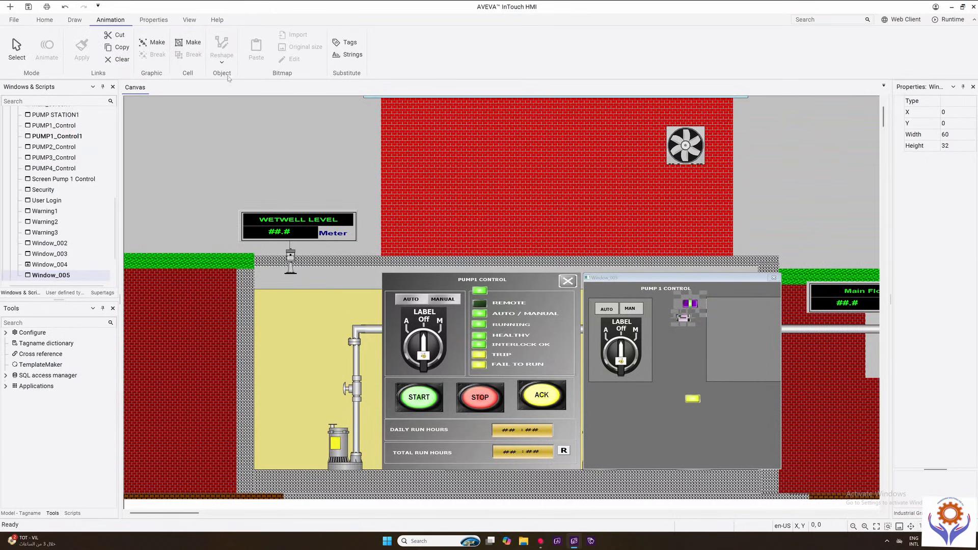
click(75, 22)
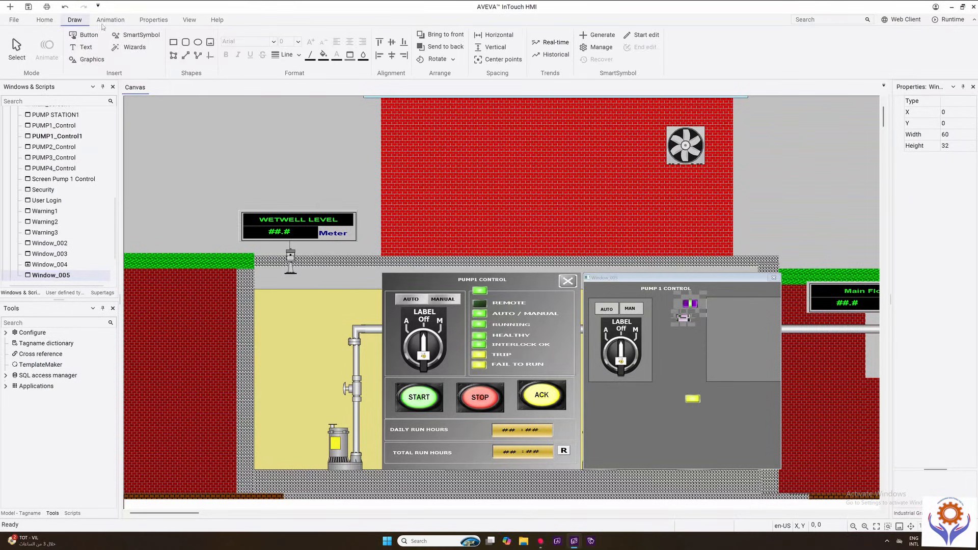
click(391, 56)
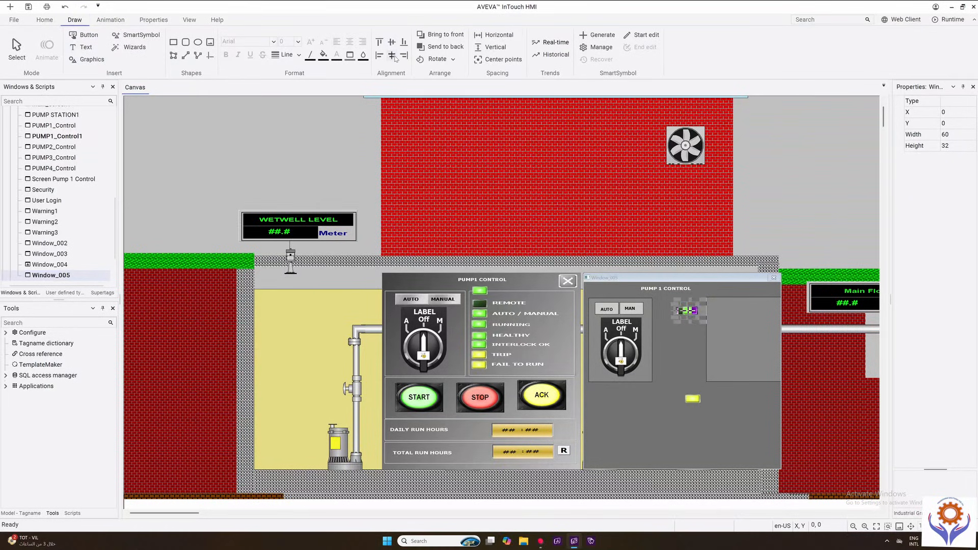
click(393, 57)
click(111, 20)
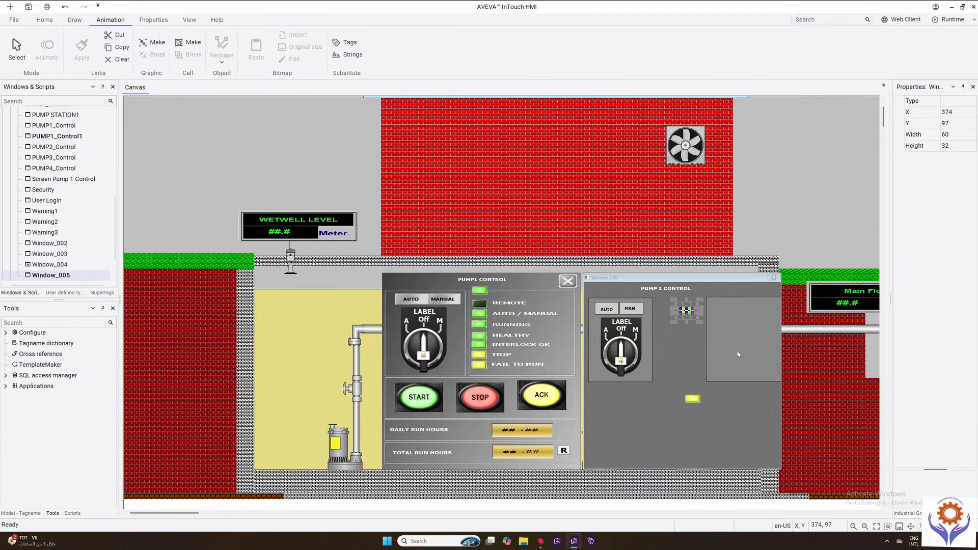
- Test whether the lamps are joined by moving the green lamp down to about X 372, Y 160
click(697, 335)
drag(686, 316, 687, 332)
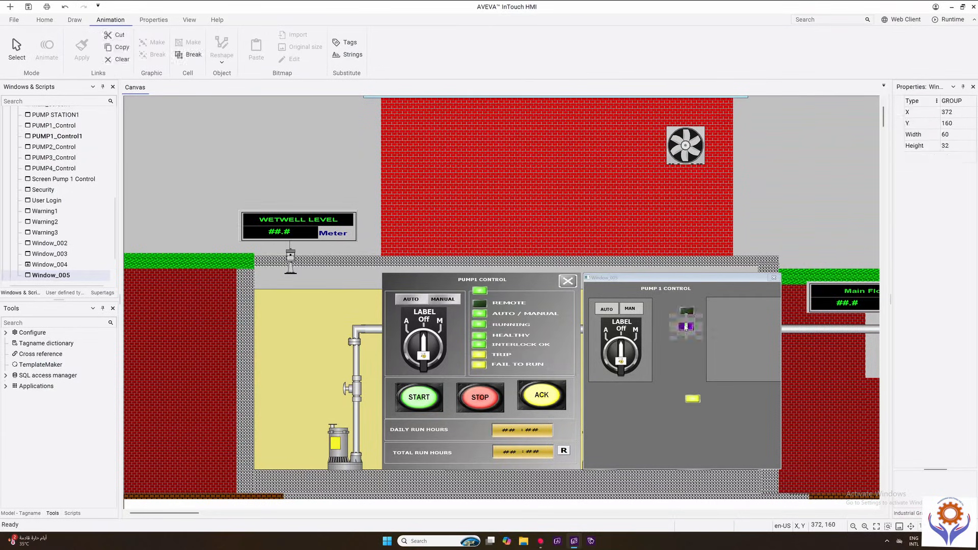
click(689, 345)
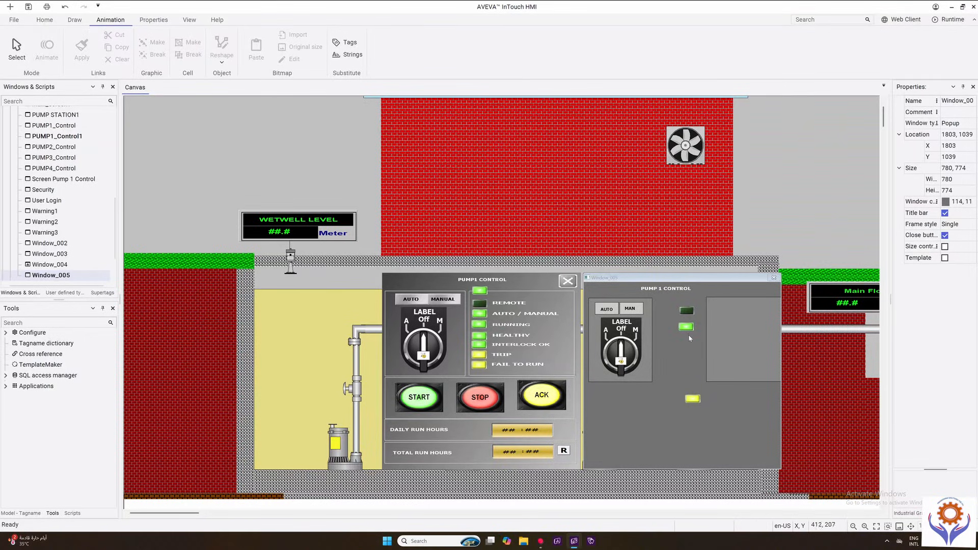
- Align both lamps by their centres so the green one covers the dark one at X 373, Y 128
drag(703, 340, 664, 304)
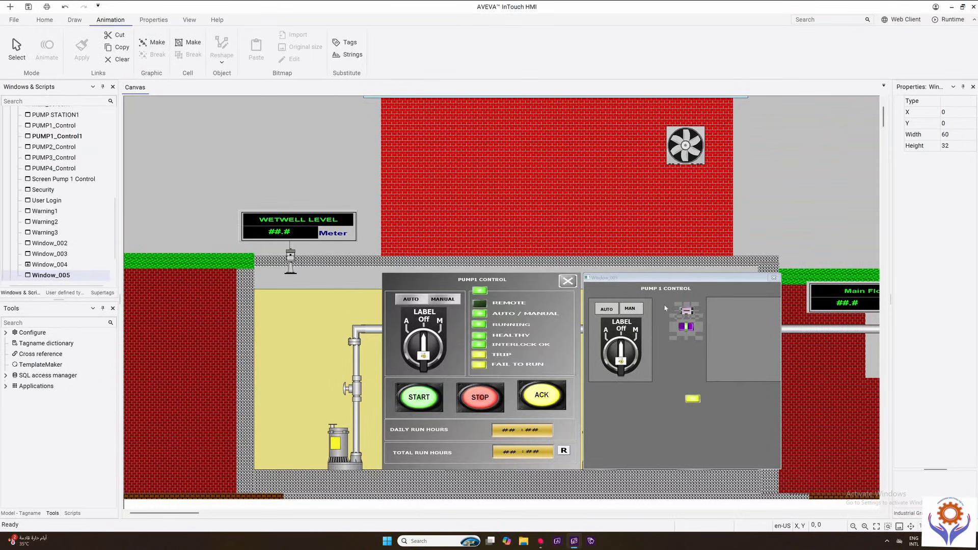
click(74, 20)
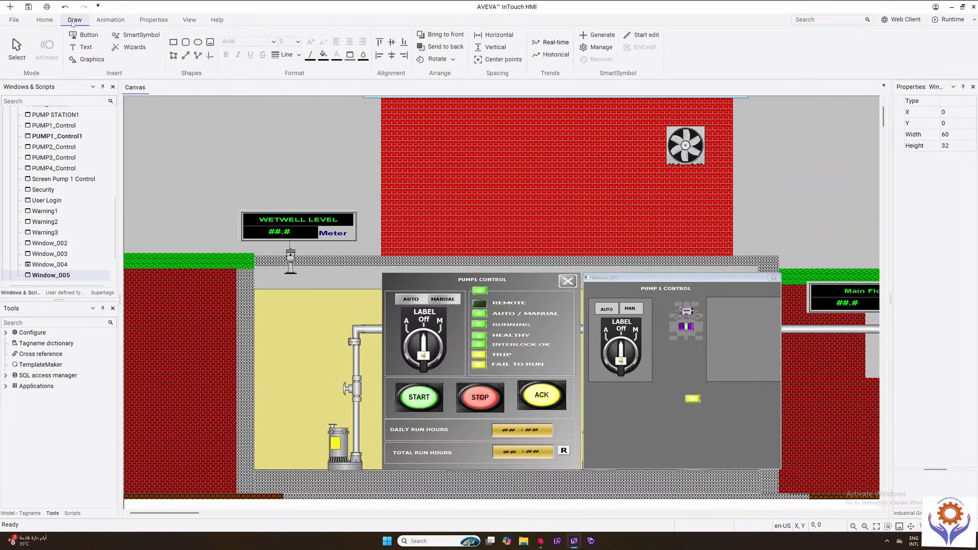
click(391, 43)
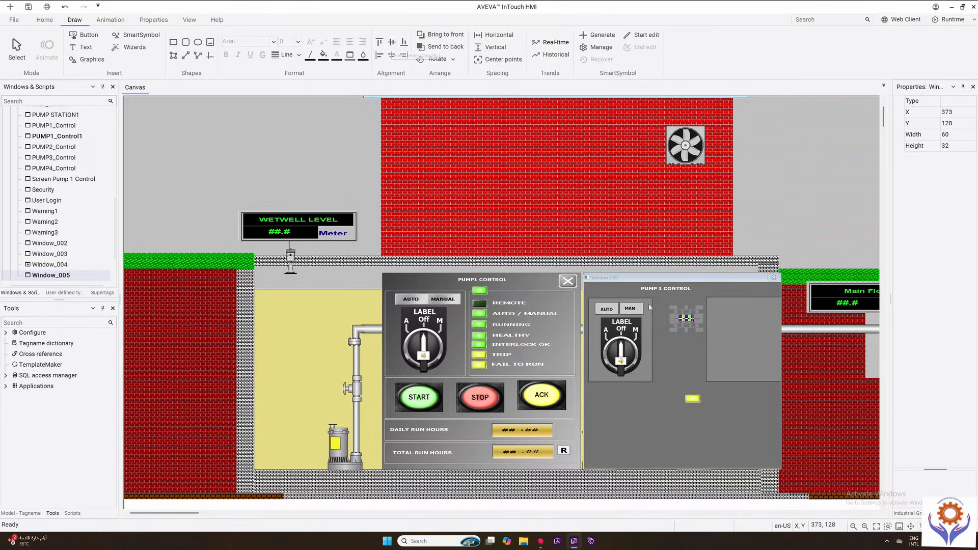
click(701, 332)
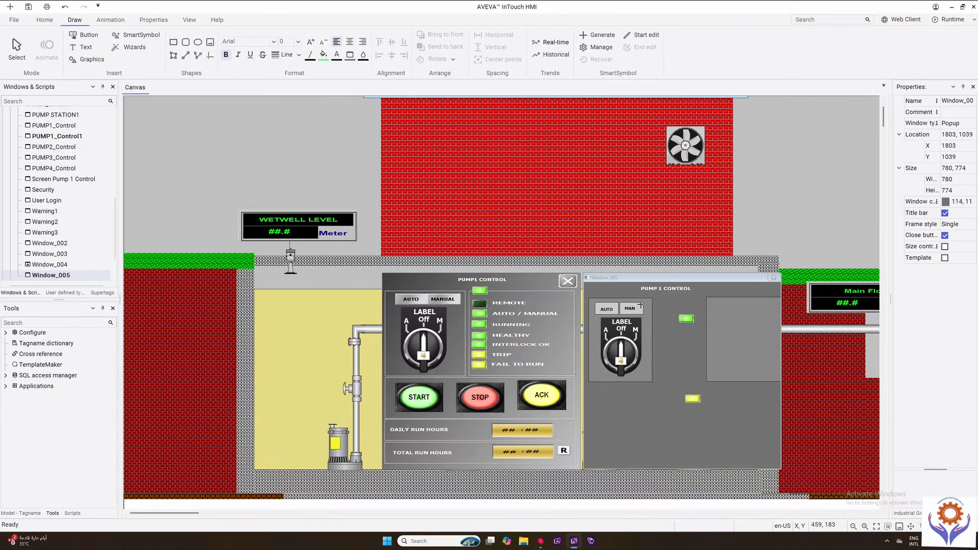
- Combine the two aligned lamps into a single cell and move it to about X 369, Y 135
click(686, 318)
click(111, 21)
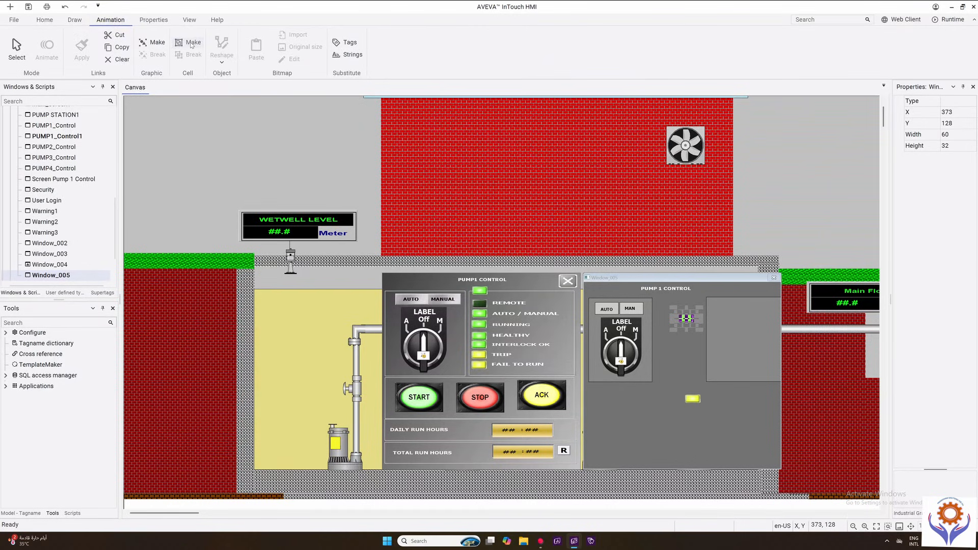
click(152, 43)
click(672, 356)
mouse_move(686, 319)
mouse_down()
mouse_move(688, 340)
mouse_move(685, 302)
mouse_move(688, 328)
mouse_up()
click(683, 359)
click(680, 336)
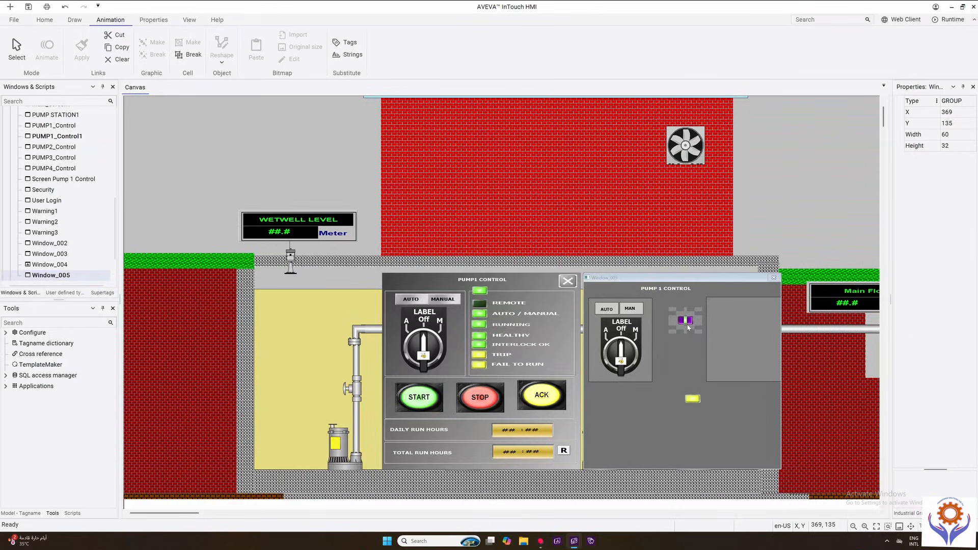
click(655, 327)
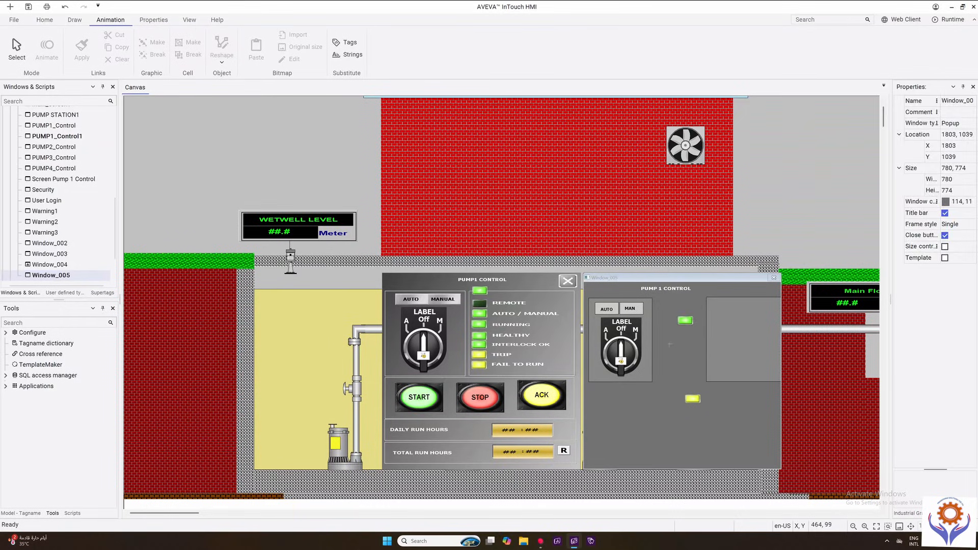
drag(670, 345, 671, 345)
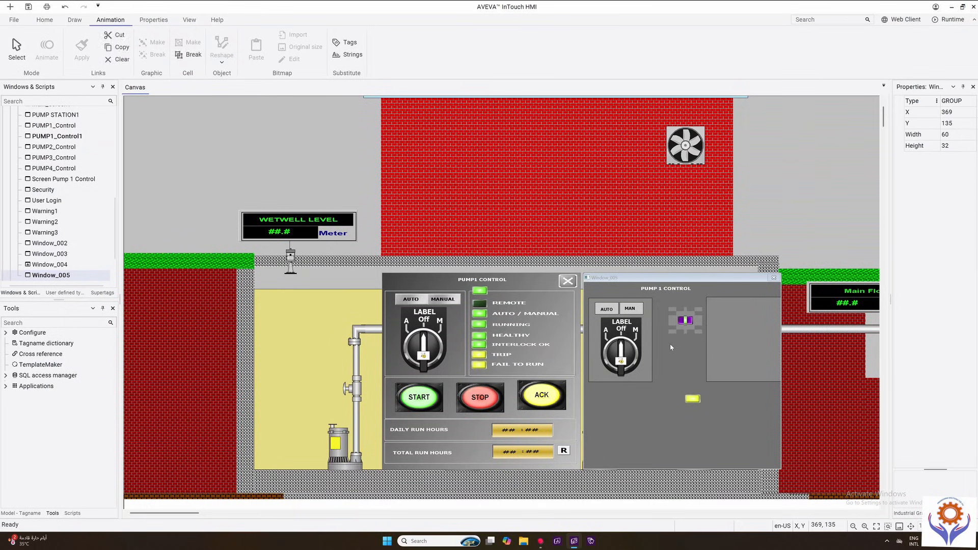
- Move the backing rectangle to X 296, Y 62 and place the lamp cell near its upper-left corner at X 336, Y 77
click(725, 361)
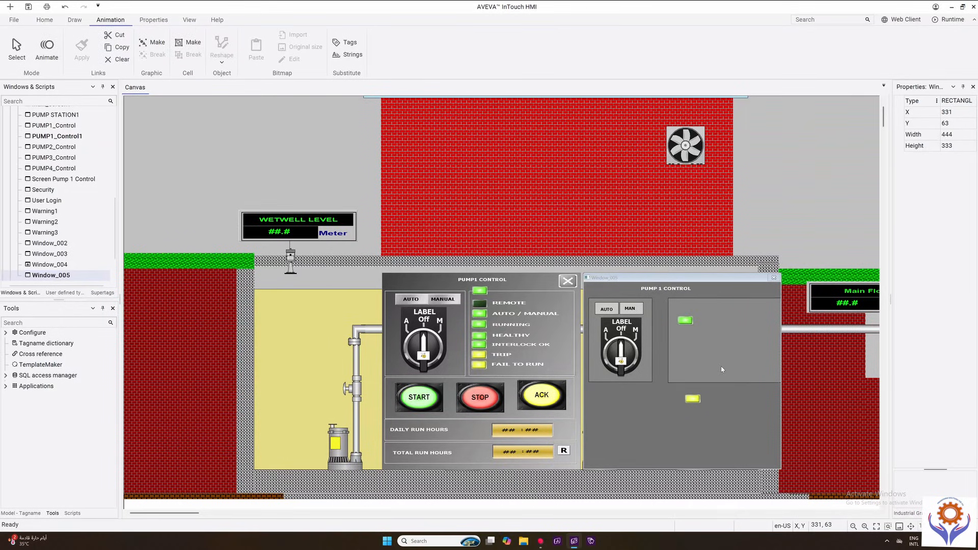
mouse_move(721, 367)
mouse_down()
mouse_move(712, 367)
mouse_move(727, 366)
mouse_up()
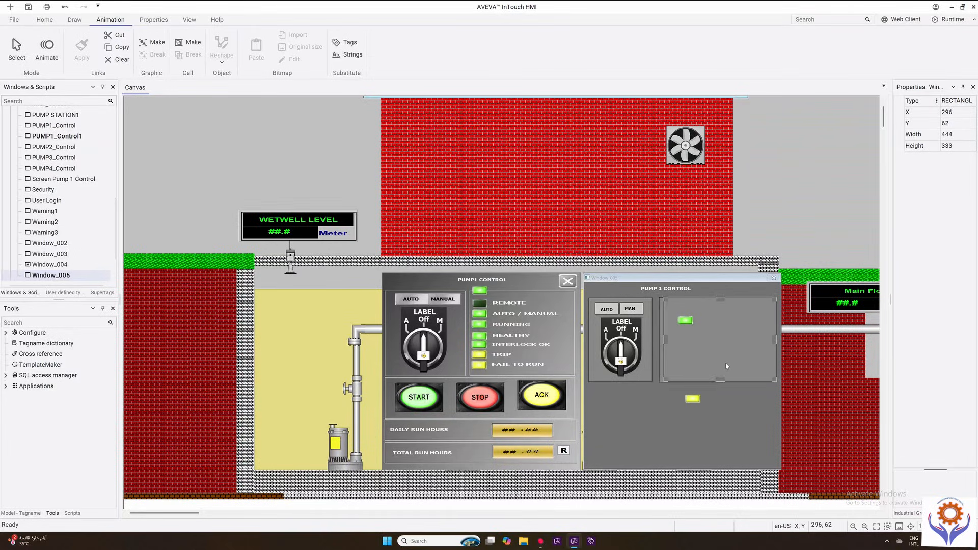
click(686, 317)
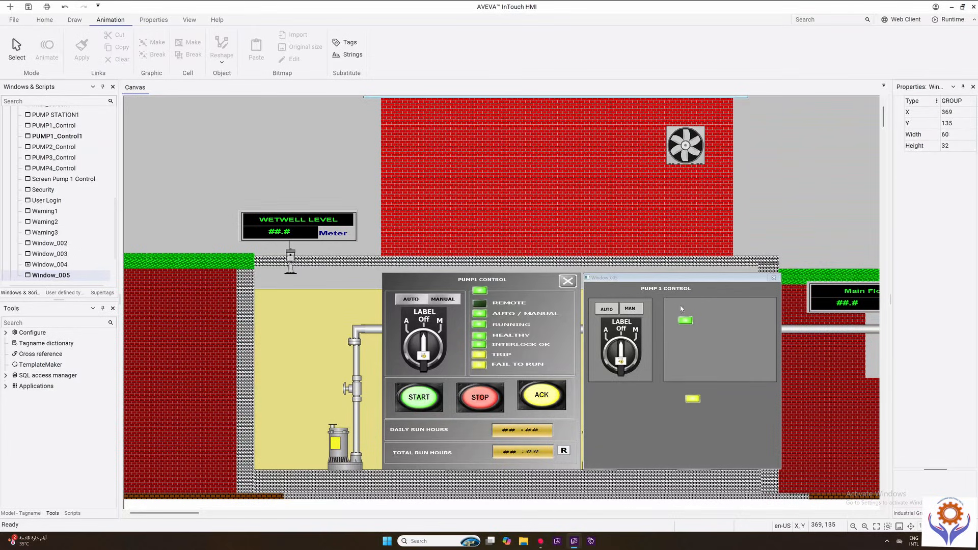
drag(681, 308, 679, 304)
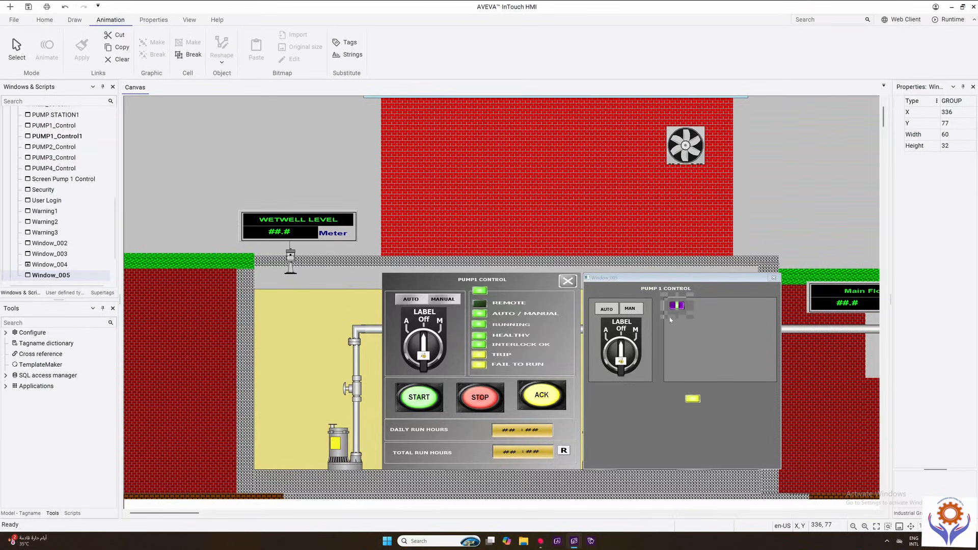
click(675, 334)
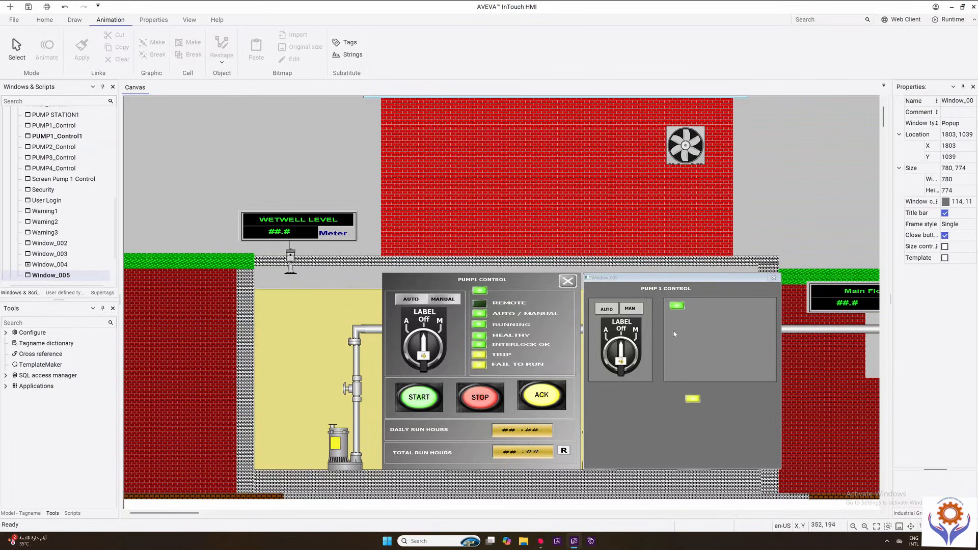
- Paste two copies of the lamp cell in a column beneath the first, at about X 333, Y 117 and X 331, Y 161
click(673, 316)
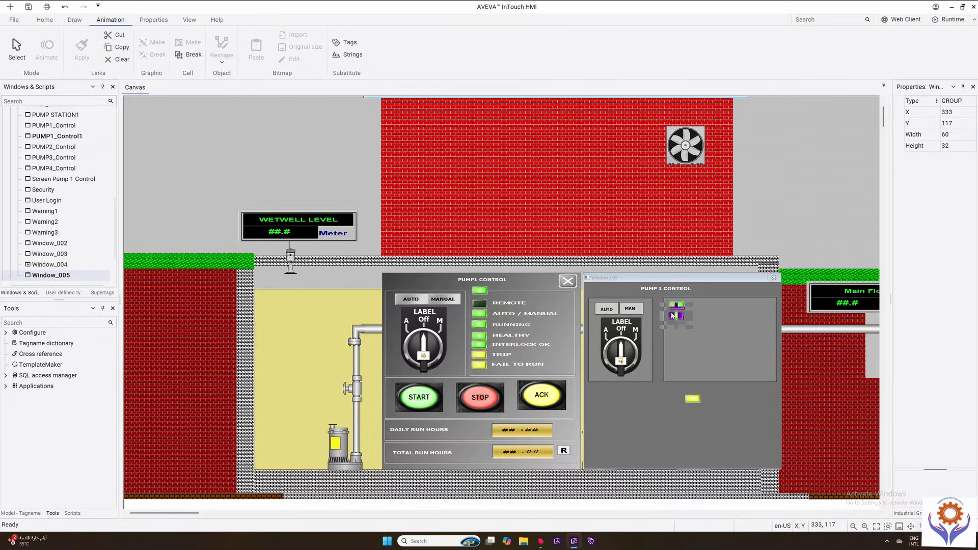
key(ctrl+v)
click(668, 323)
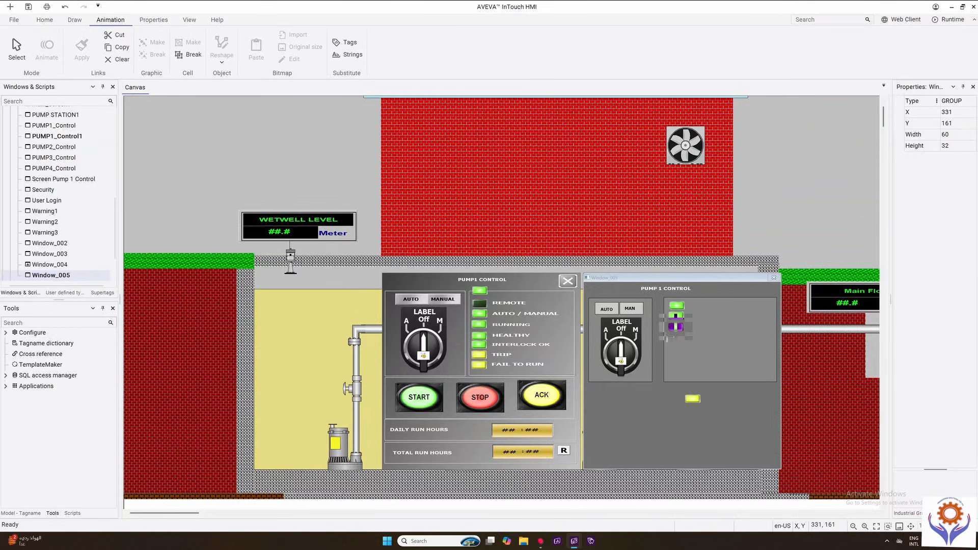
- Paste a fourth lamp cell below the others at about X 332, Y 207 and align the column of four lamps by their centres
click(668, 335)
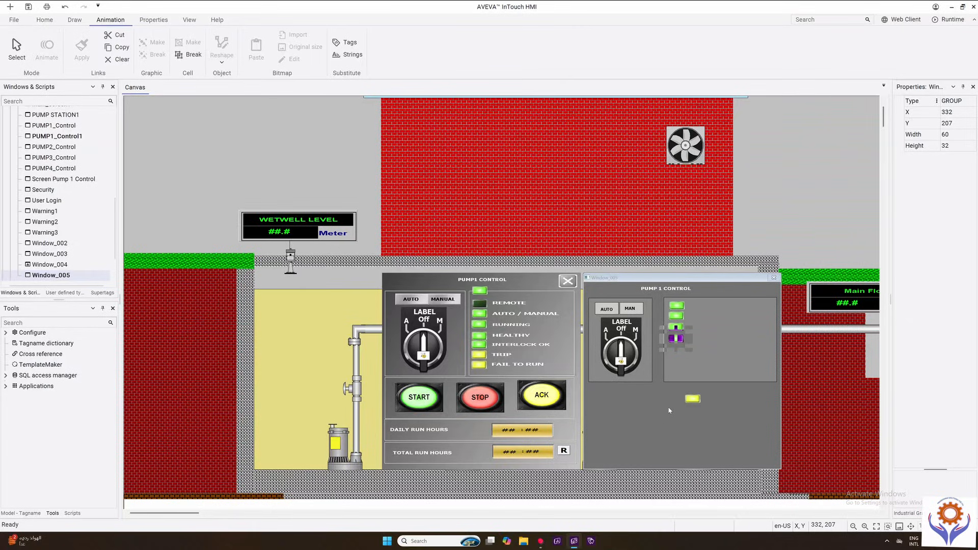
click(722, 392)
drag(647, 295, 694, 351)
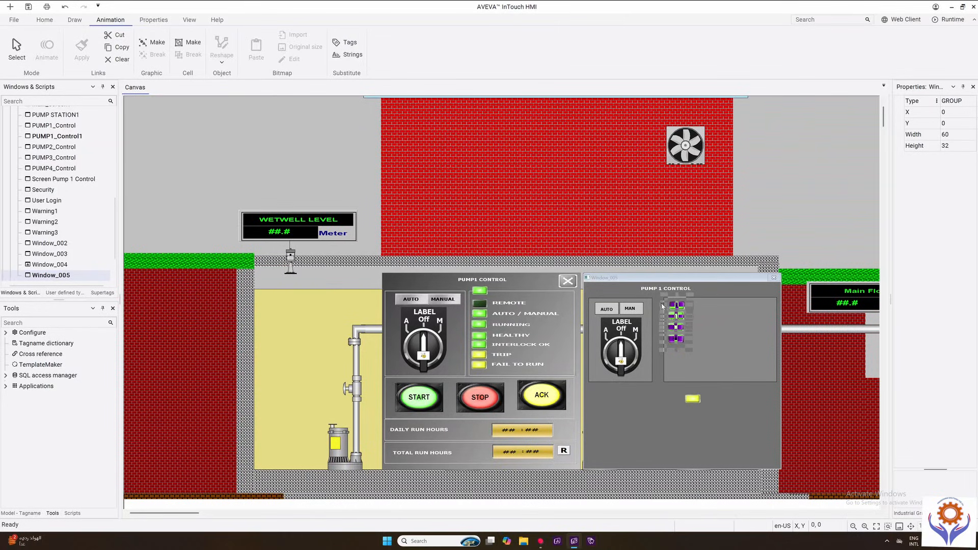
click(77, 22)
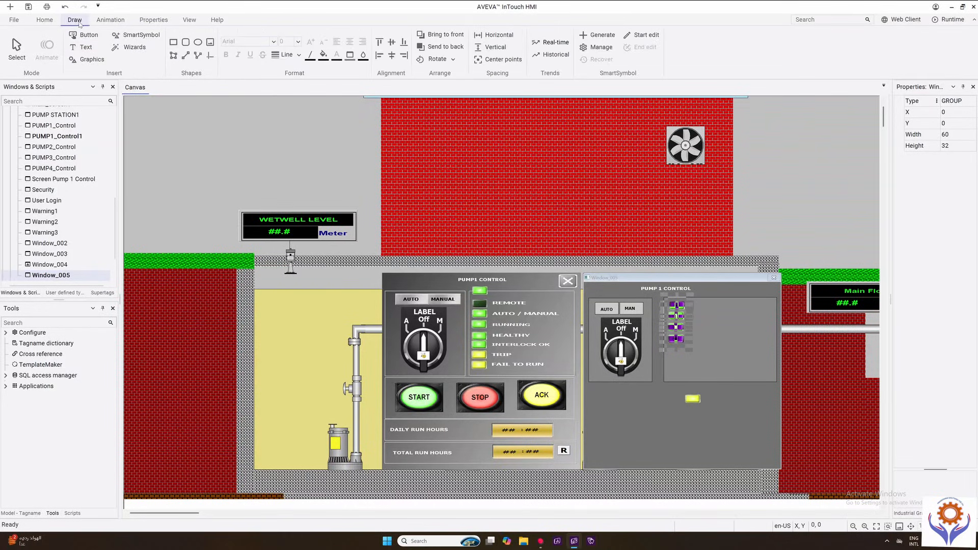
click(391, 55)
click(735, 394)
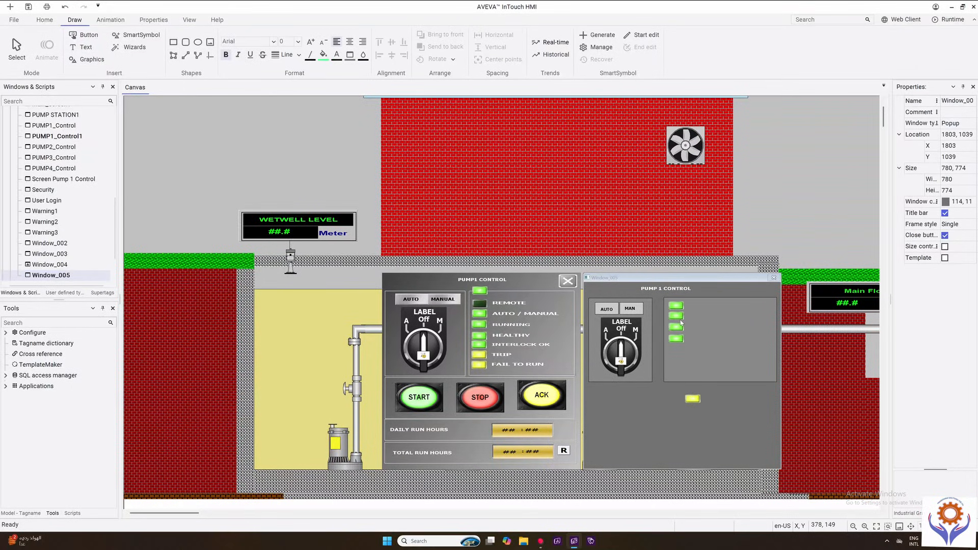
- Place a copy of the PUMP 1 CONTROL title beside the first lamp at about X 423, Y 82 and replace its text with REMOTE
click(681, 294)
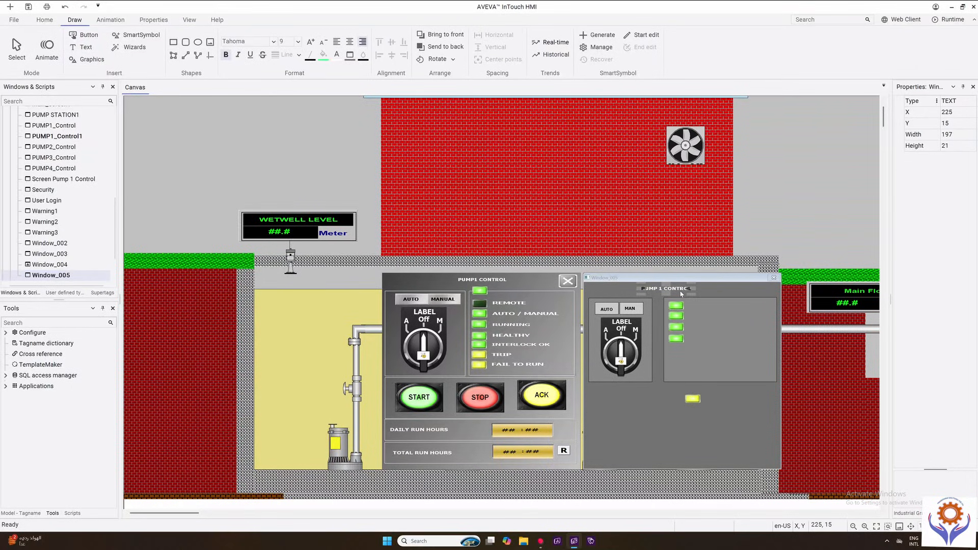
click(704, 305)
right_click(703, 307)
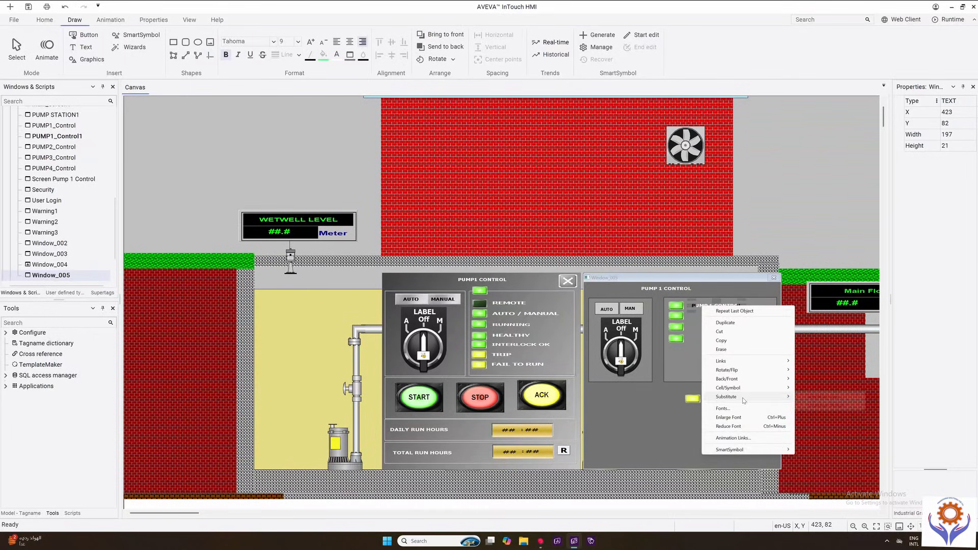
mouse_move(748, 397)
click(820, 406)
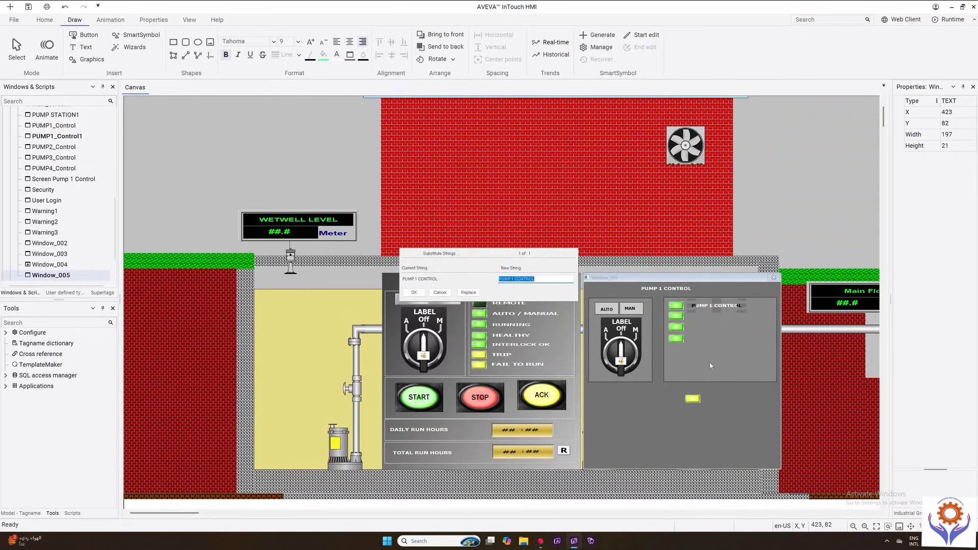
text(rem)
key(BackSpace)
key(BackSpace)
key(BackSpace)
text(REM)
click(423, 294)
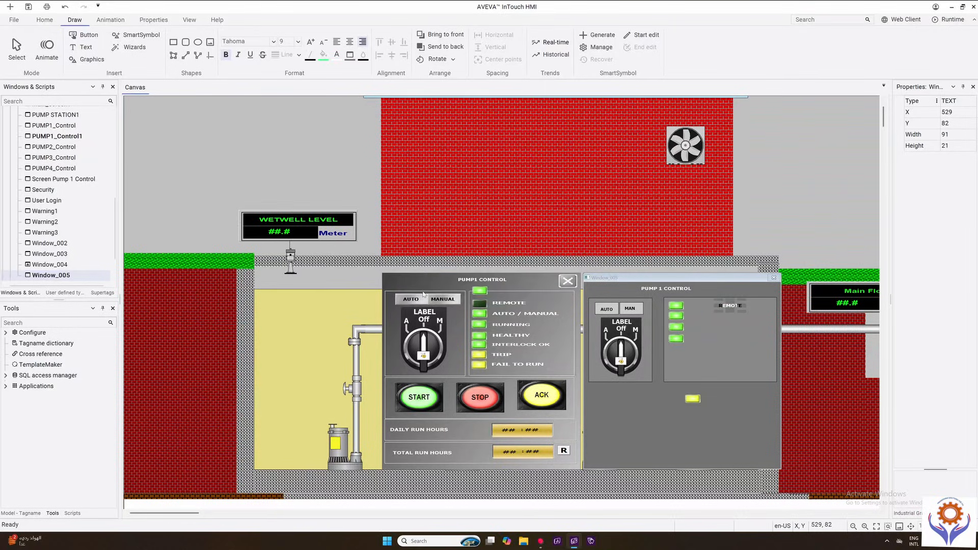
- Move the REMOTE label close to the first lamp at about X 417, Y 82
click(739, 291)
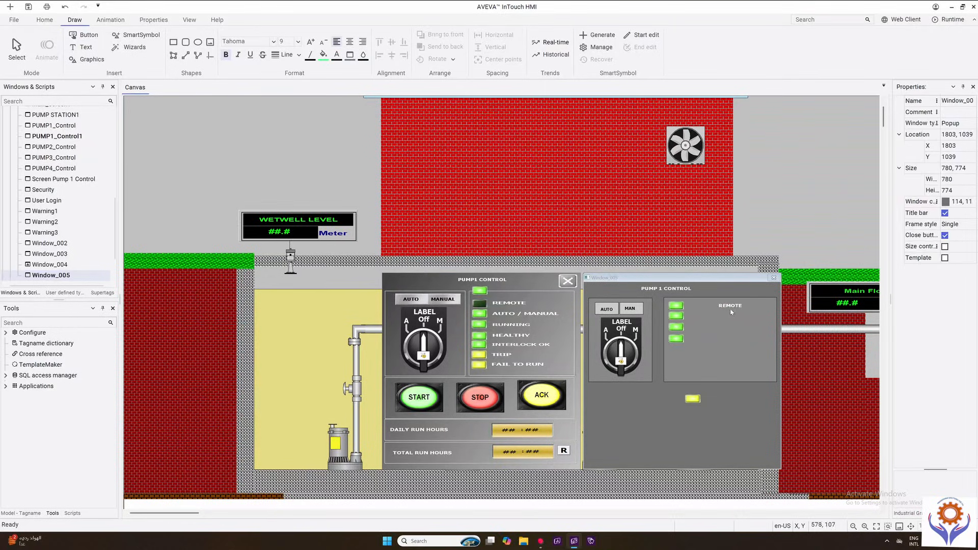
drag(729, 308, 701, 307)
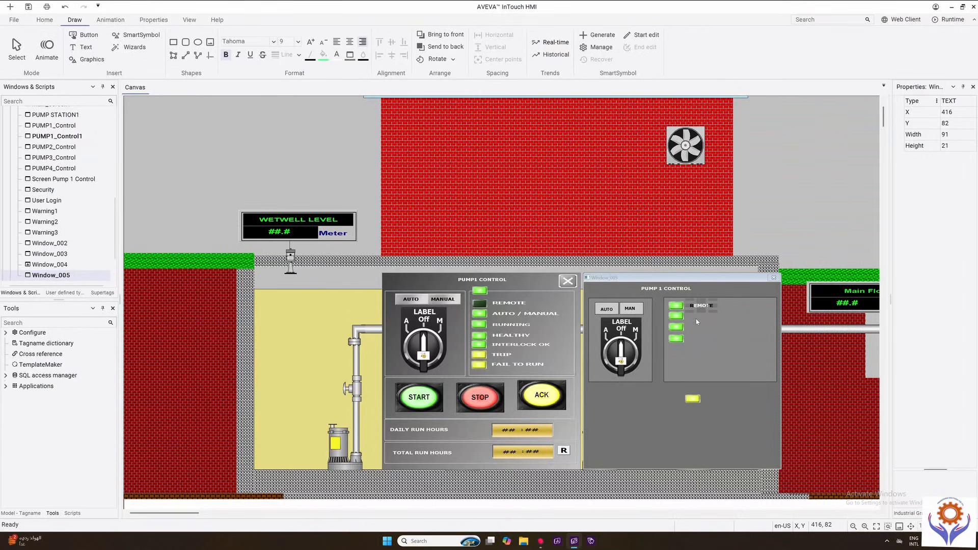
click(714, 394)
click(701, 317)
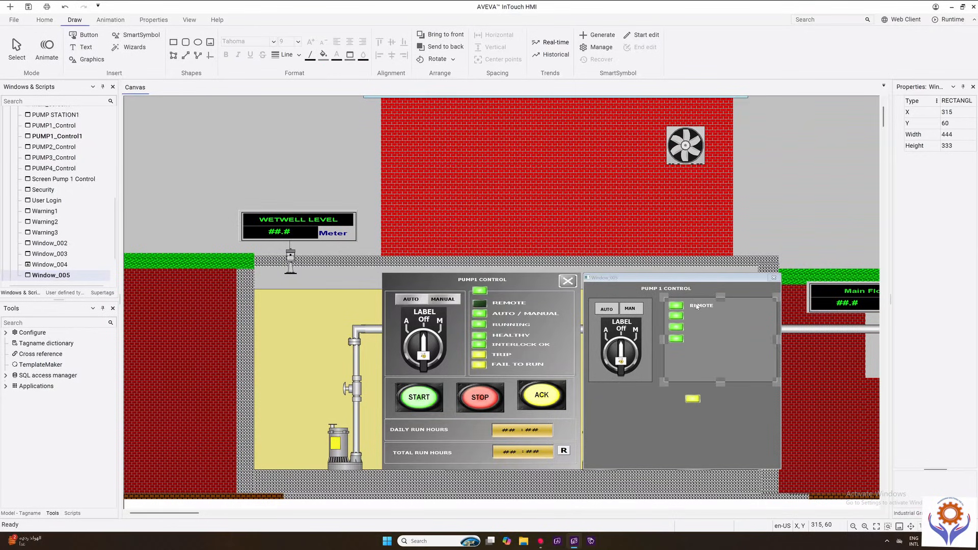
drag(700, 310, 701, 310)
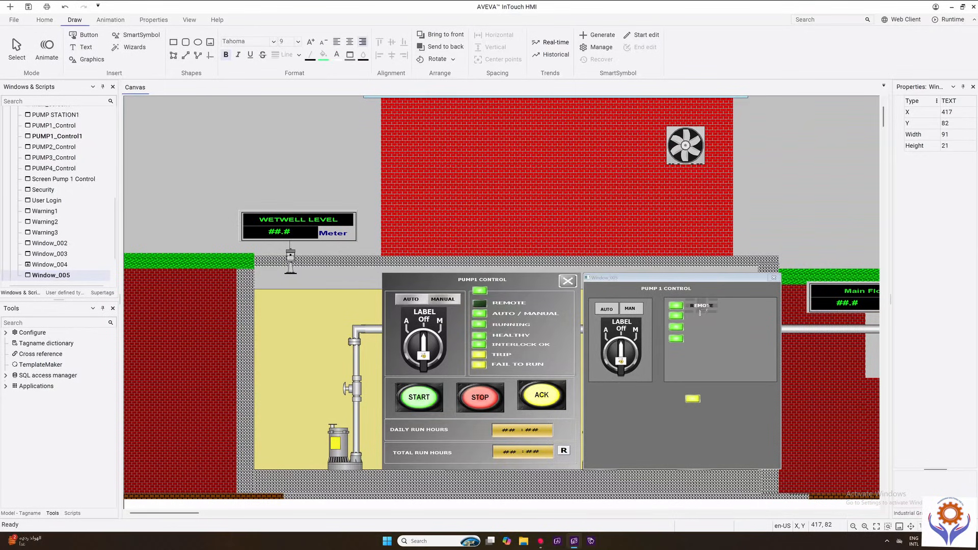
- Paste a copy of the REMOTE label beside the second lamp at about X 424, Y 120 and replace its text with AUTO / MANUAL
key(ctrl+v)
click(720, 404)
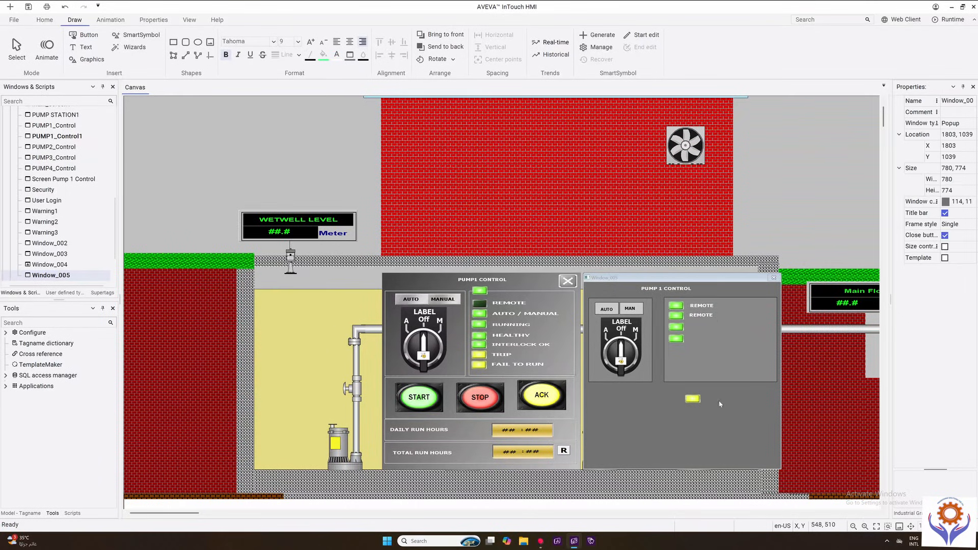
click(707, 316)
drag(708, 316, 708, 316)
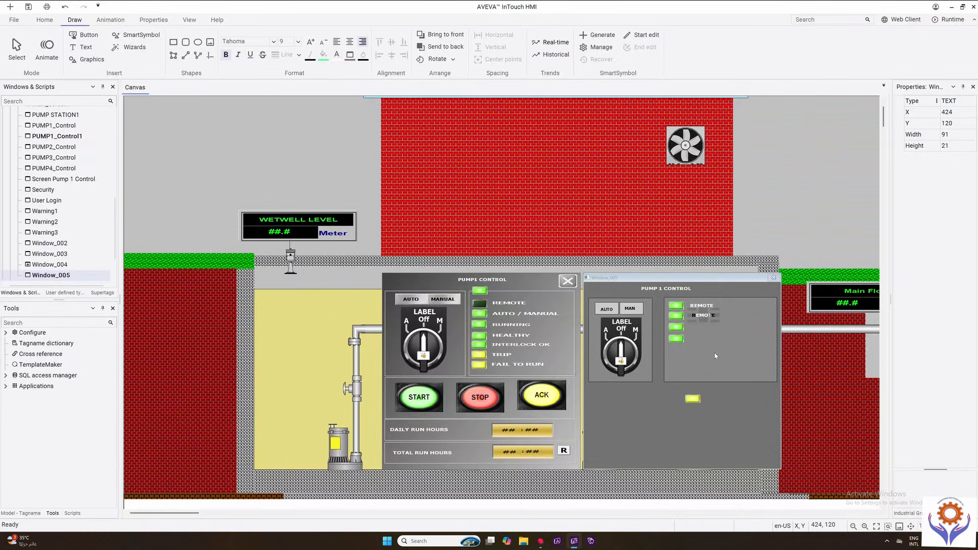
right_click(709, 316)
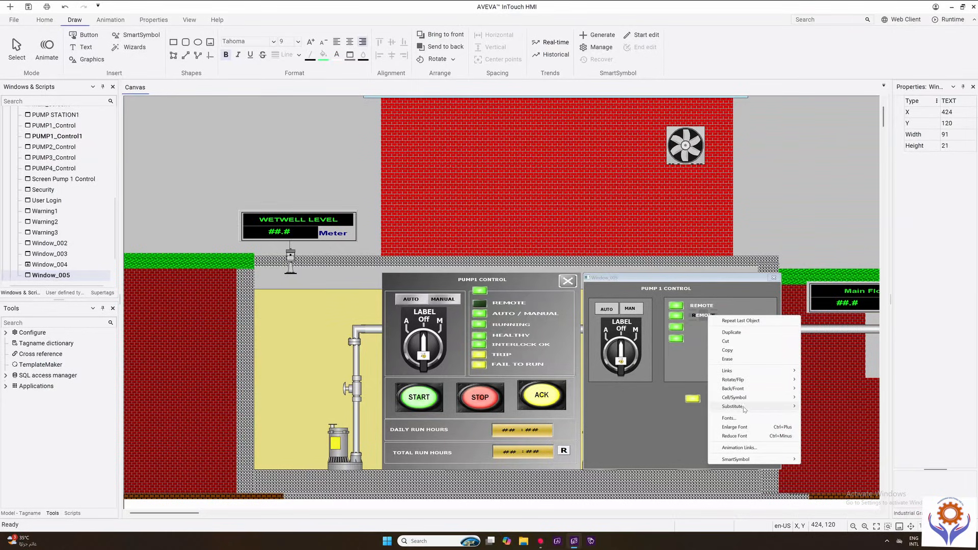
mouse_move(744, 407)
click(826, 416)
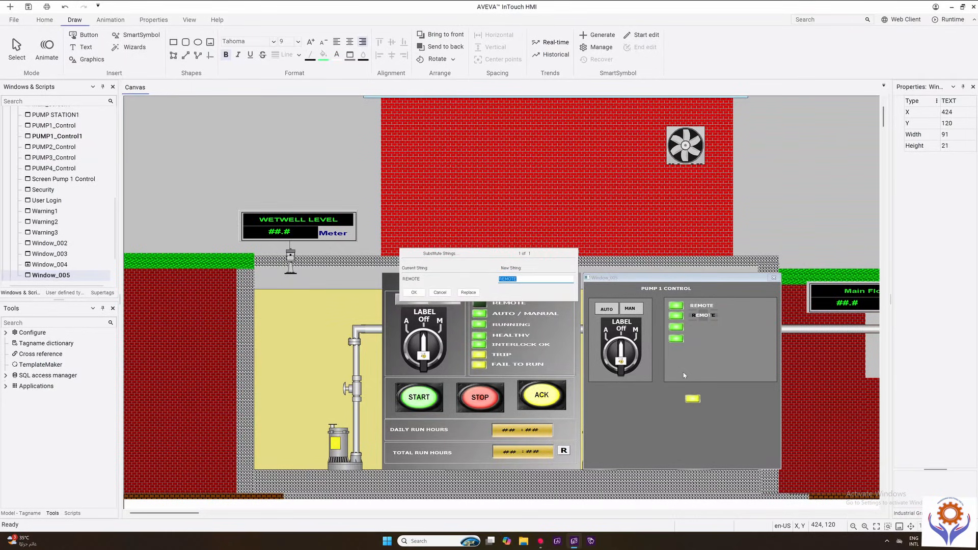
text(AUTO / MANUAL)
click(415, 292)
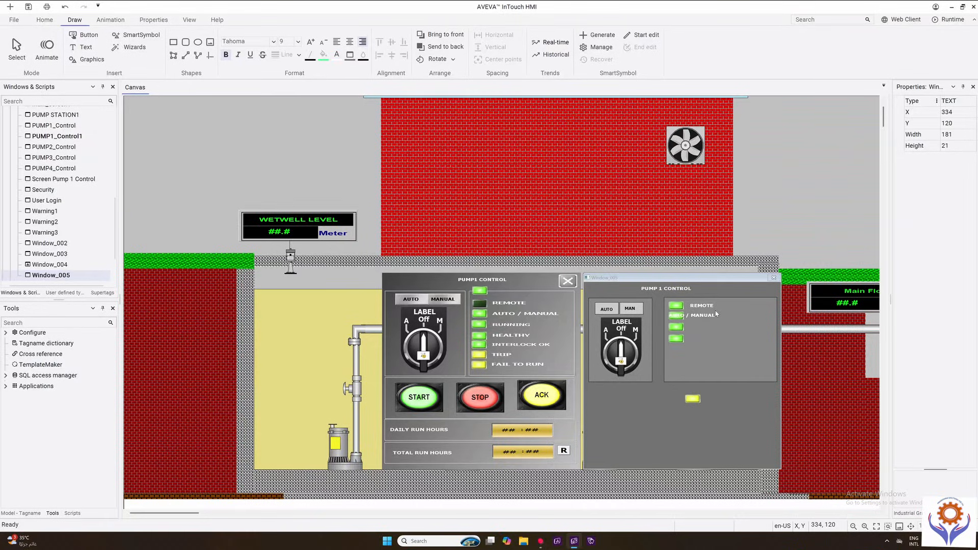
- Move the AUTO / MANUAL label clear of the second lamp to about X 413, Y 119
drag(716, 312, 716, 310)
key(ctrl+z)
click(740, 411)
click(705, 316)
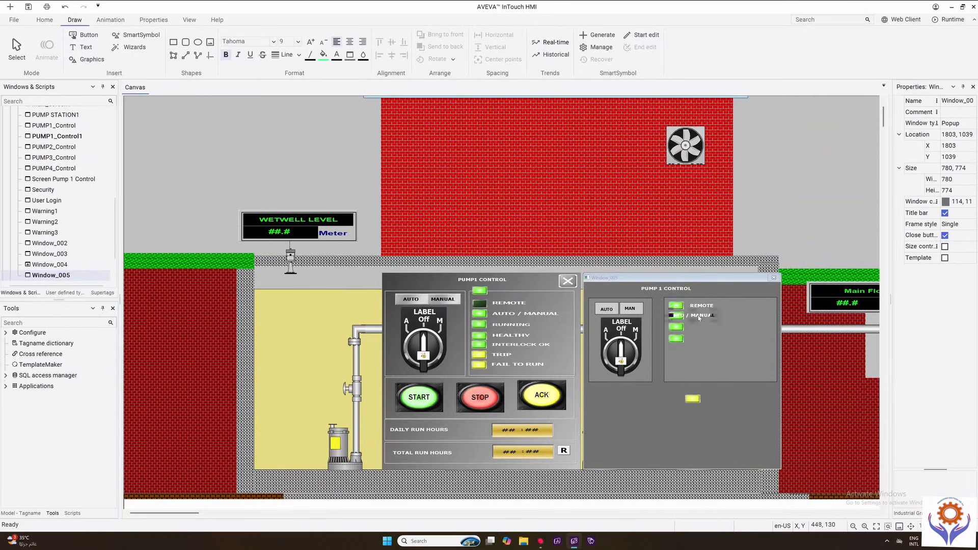
drag(698, 318, 719, 318)
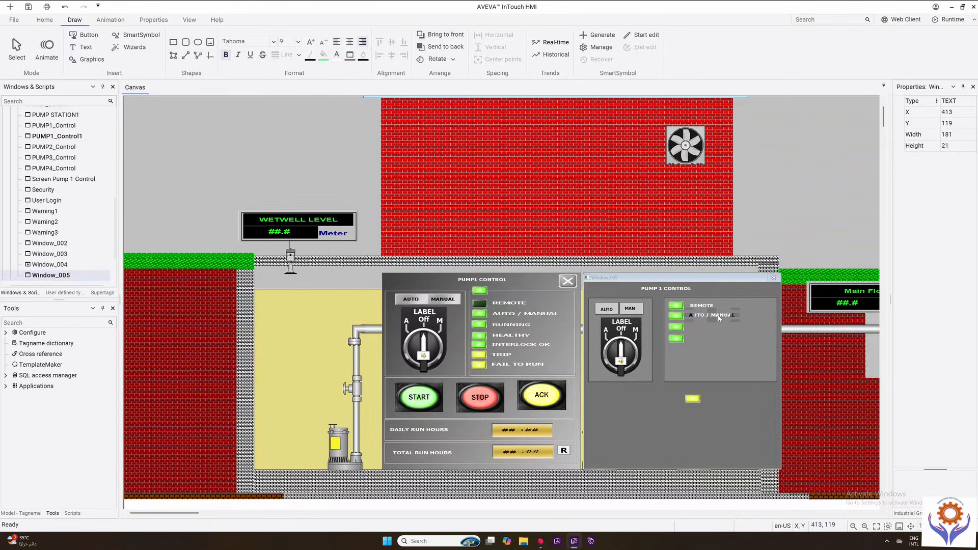
click(750, 428)
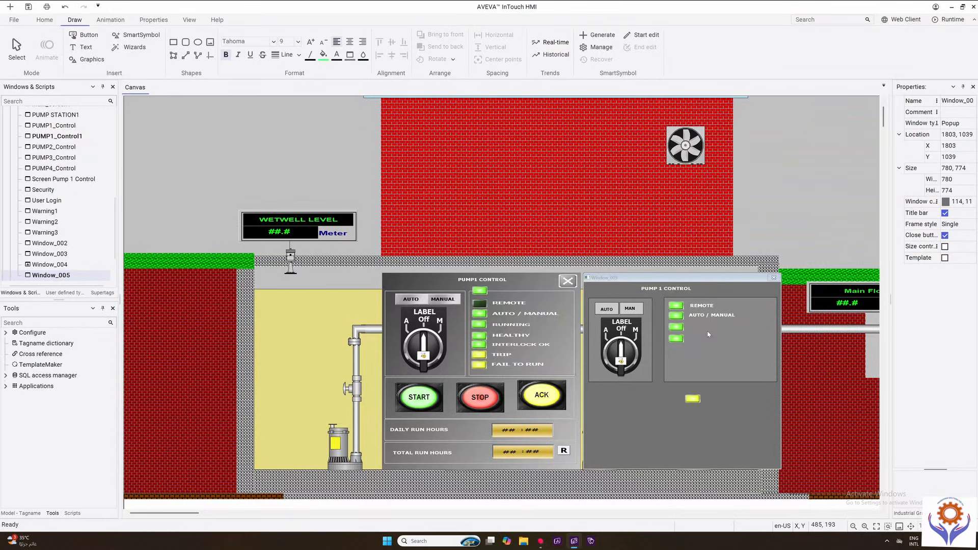
- Move the loose yellow lamp into the backing rectangle at about X 339, Y 324
click(696, 402)
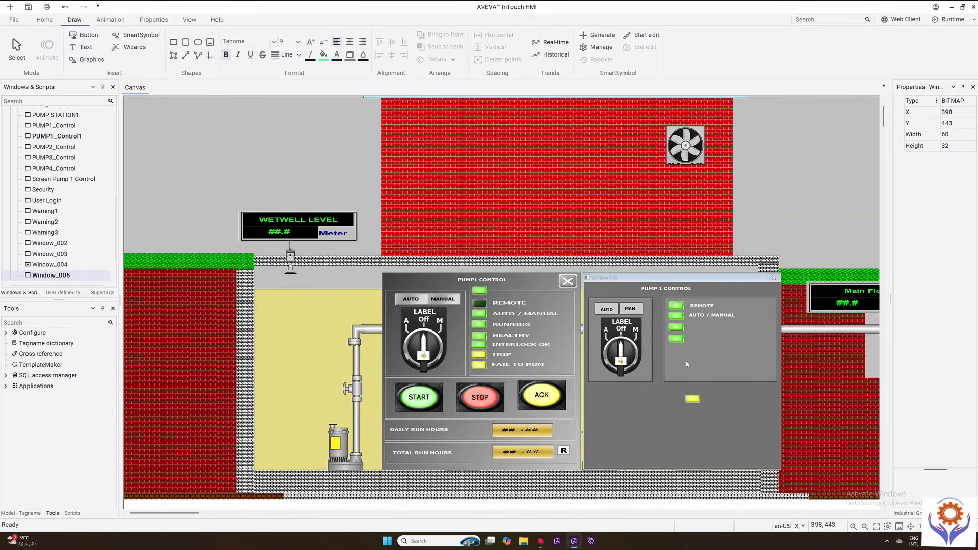
drag(698, 402, 681, 371)
click(673, 448)
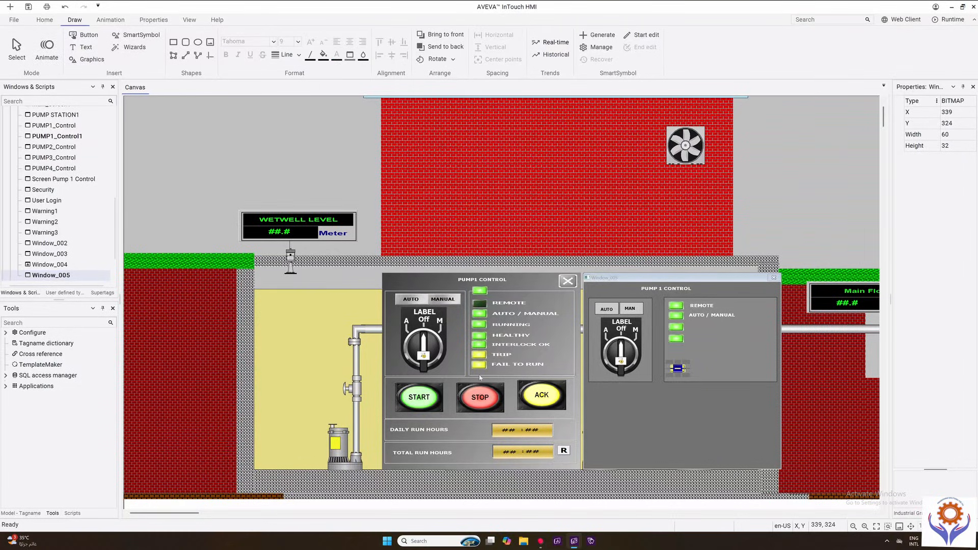
- Move the existing panel's yellow TRIP lamp aside and paste a copy of the dark lamp beneath it under the new green lamps
click(479, 356)
drag(479, 355, 530, 356)
click(483, 356)
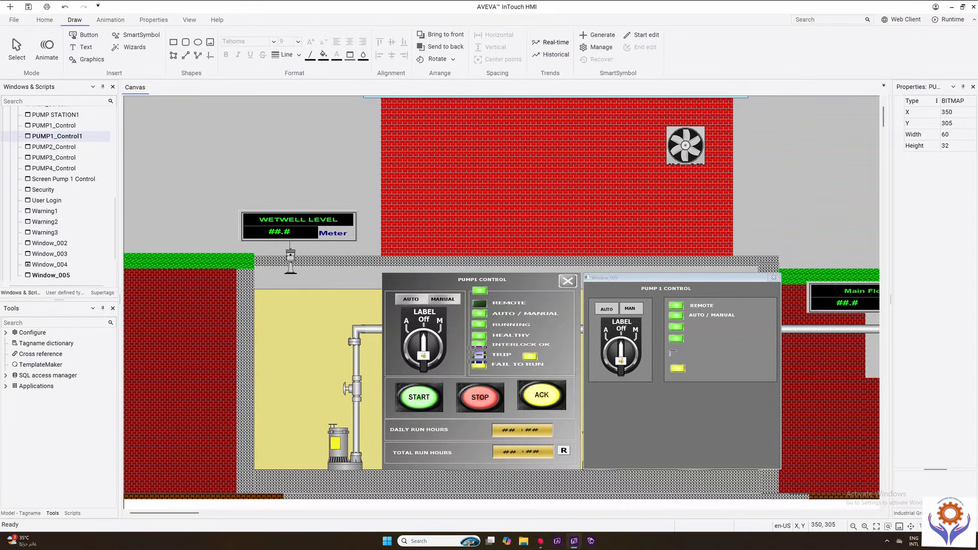
click(670, 351)
click(682, 401)
- Move the dark lamp below the backing rectangle, place the yellow lamp at about X 336, Y 269 and bring it to the front
click(680, 371)
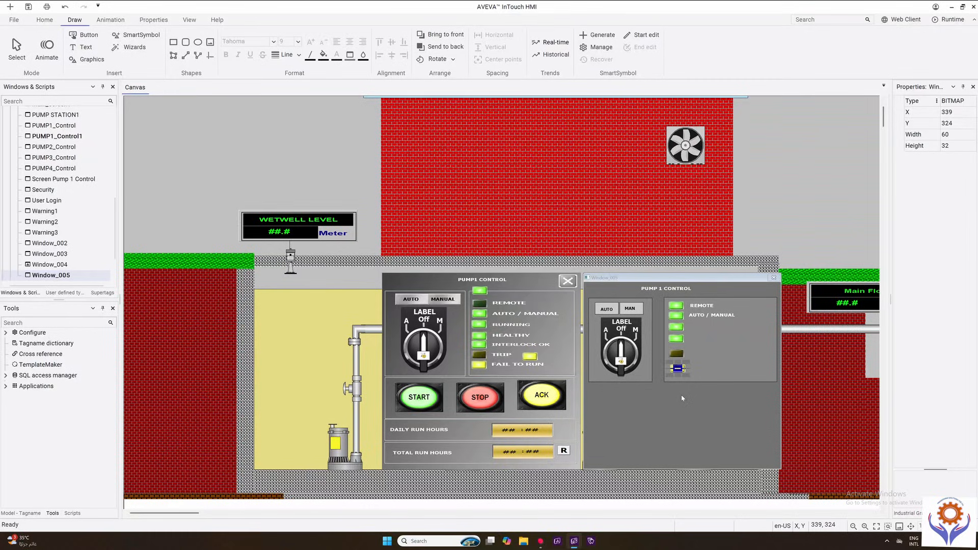
click(685, 399)
mouse_move(679, 367)
mouse_down()
mouse_move(677, 353)
mouse_move(678, 373)
mouse_up()
click(695, 414)
click(677, 353)
right_click(685, 356)
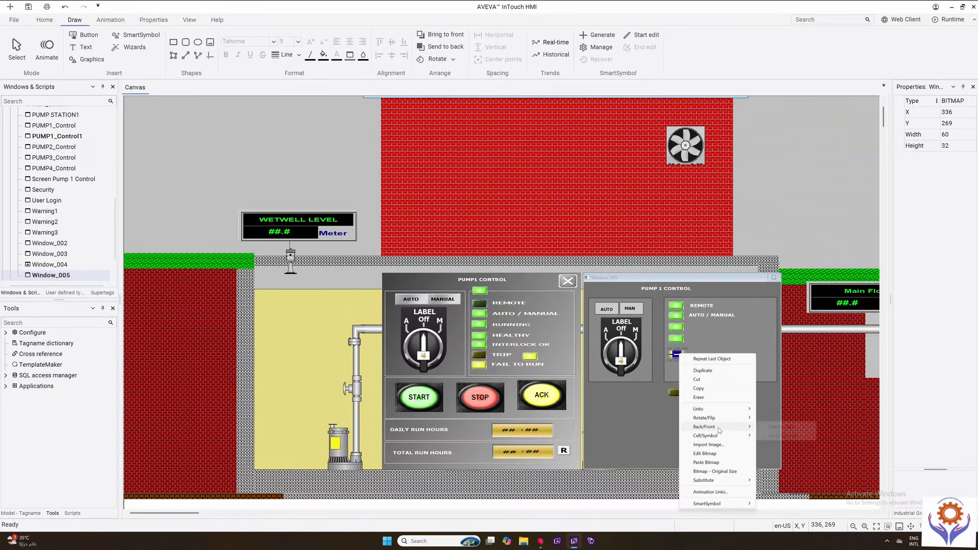
click(769, 436)
click(702, 422)
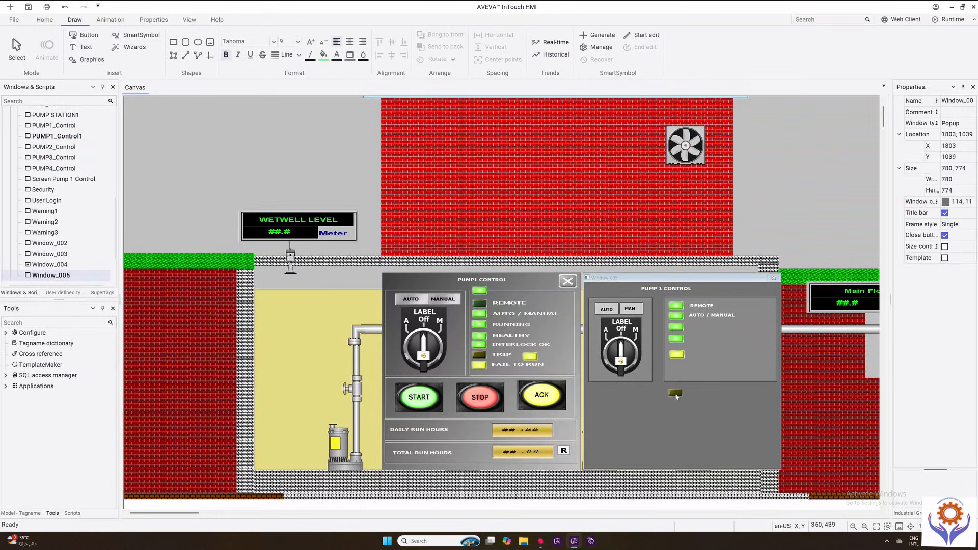
- Move the dark lamp behind the yellow lamp so the two overlap
drag(675, 395, 676, 357)
click(697, 396)
click(677, 355)
- Substitute the AUTO / MANUAL lamp's tag with Pump1_SAuto from the tag list
click(681, 318)
key(ctrl+e)
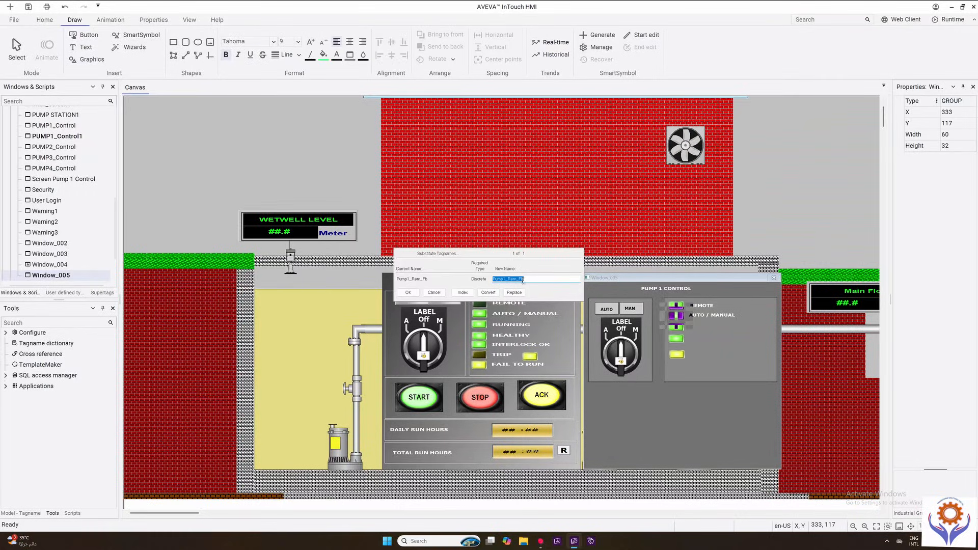
drag(528, 279, 510, 280)
click(535, 279)
double_click(524, 279)
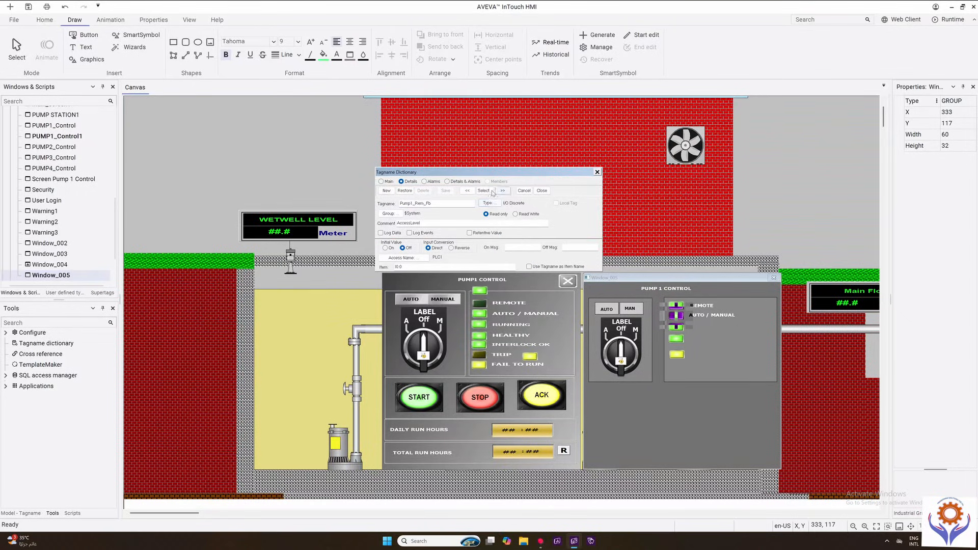
click(484, 190)
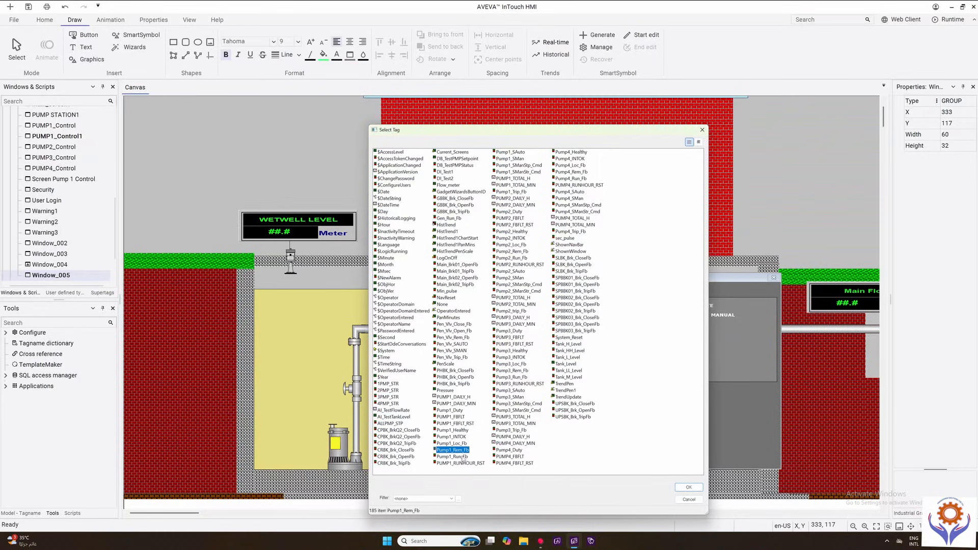
double_click(518, 153)
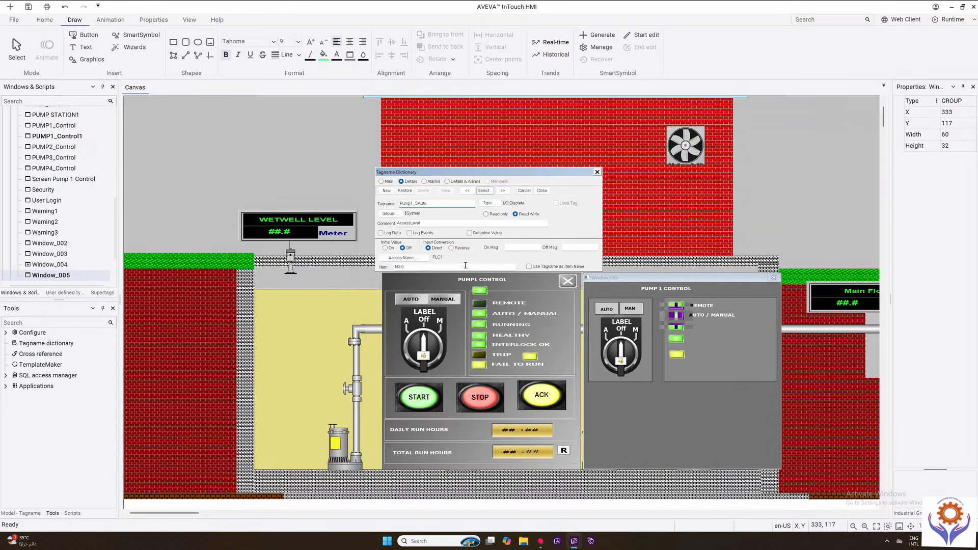
click(541, 191)
click(422, 295)
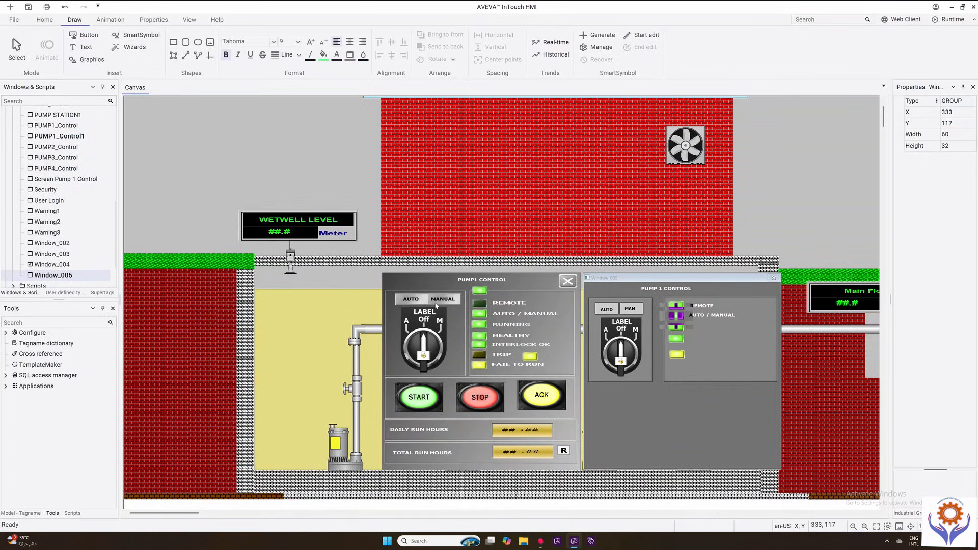
- Substitute the third green lamp's tag with Pump1_Run_Fb from the tag list
click(682, 331)
key(ctrl+e)
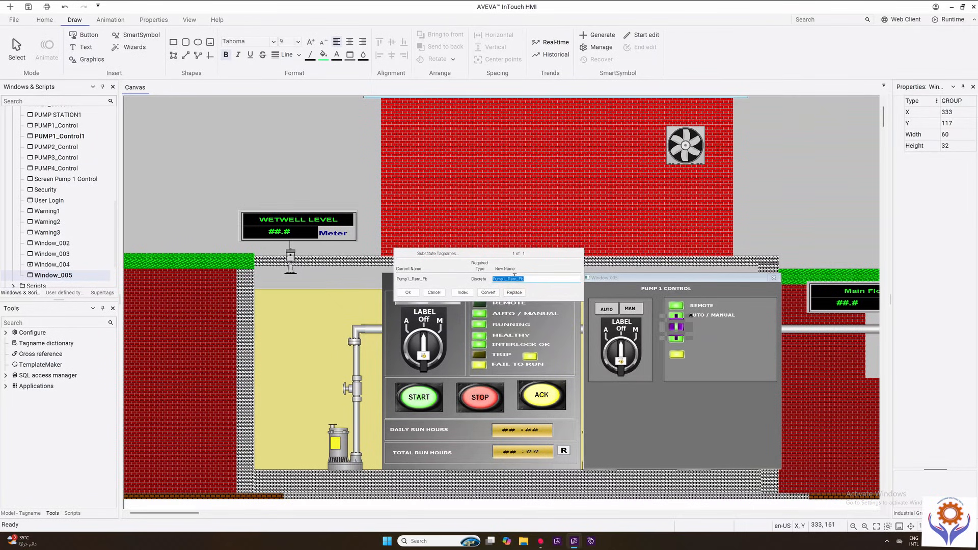
double_click(514, 278)
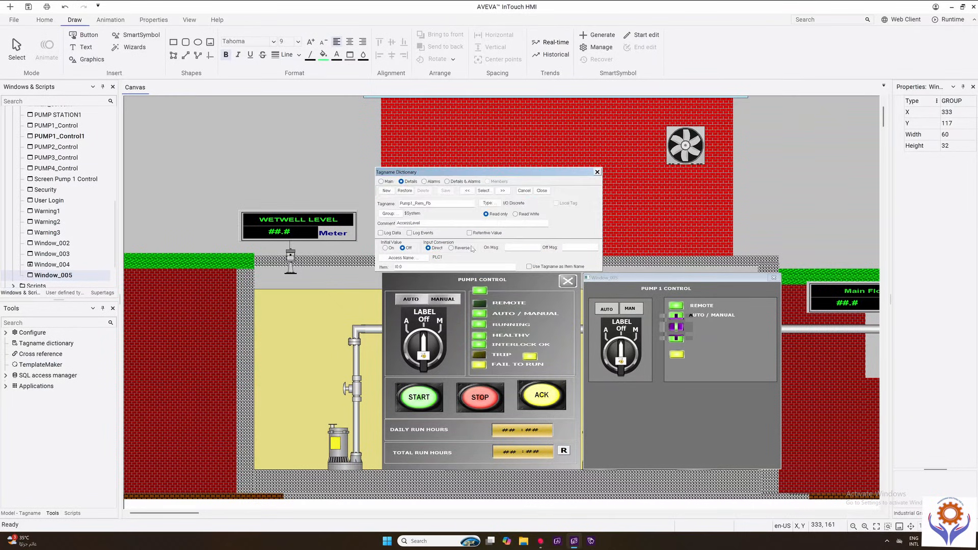
click(483, 191)
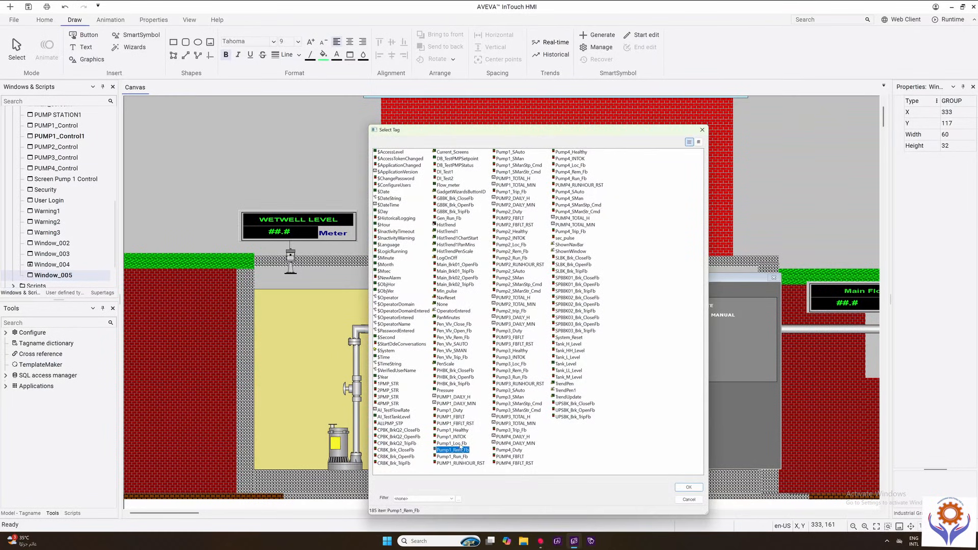
double_click(461, 457)
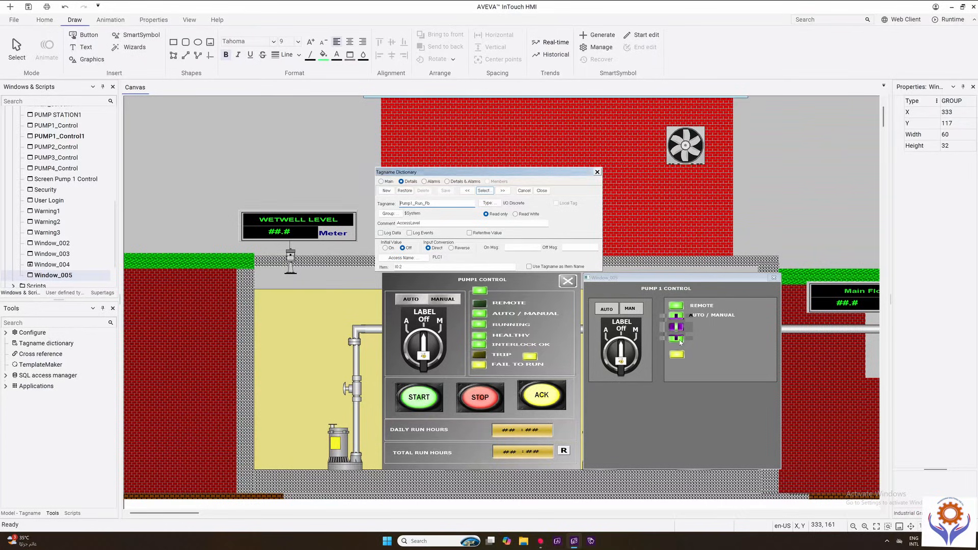
click(541, 191)
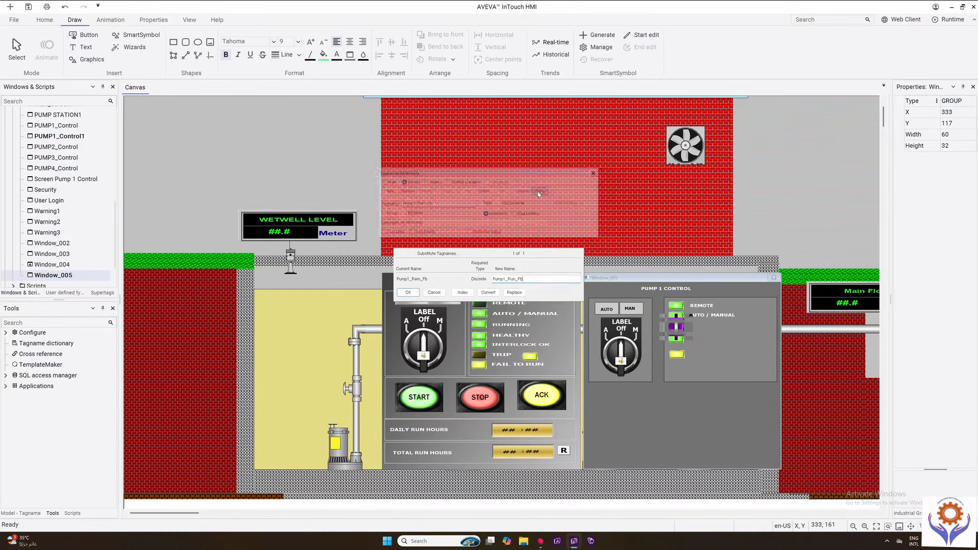
click(733, 427)
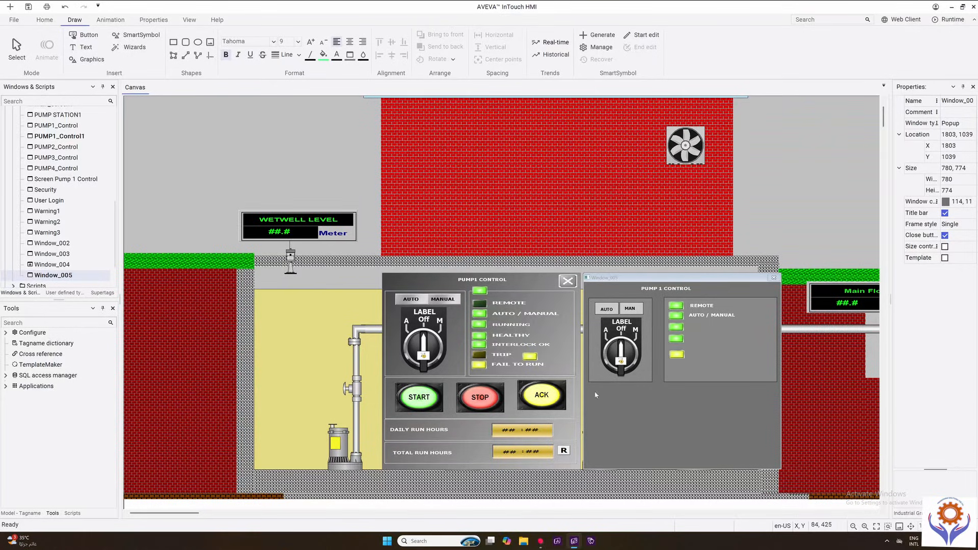
- Park the existing panel's yellow lamp beside its topmost green lamp, and check the visibility expression of the new window's yellow lamp
click(498, 294)
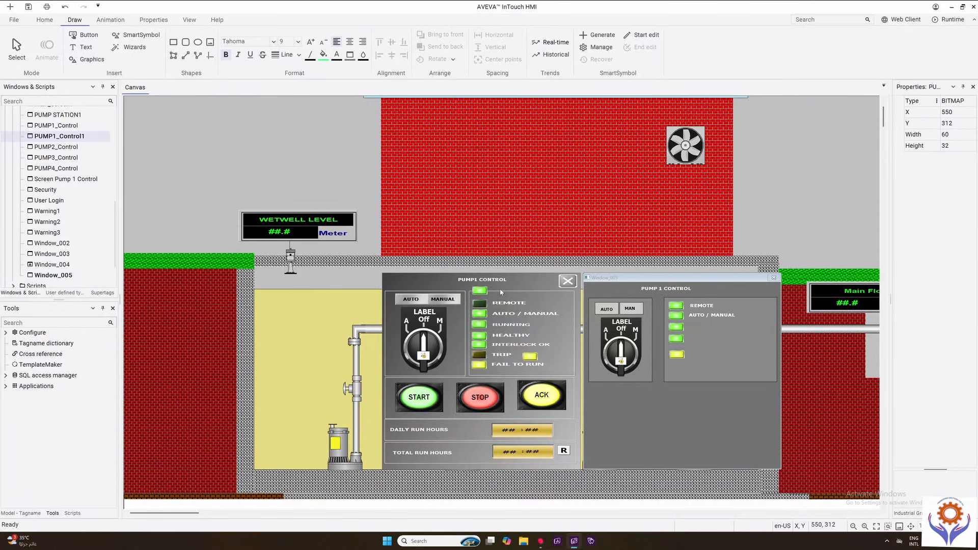
drag(531, 359, 500, 290)
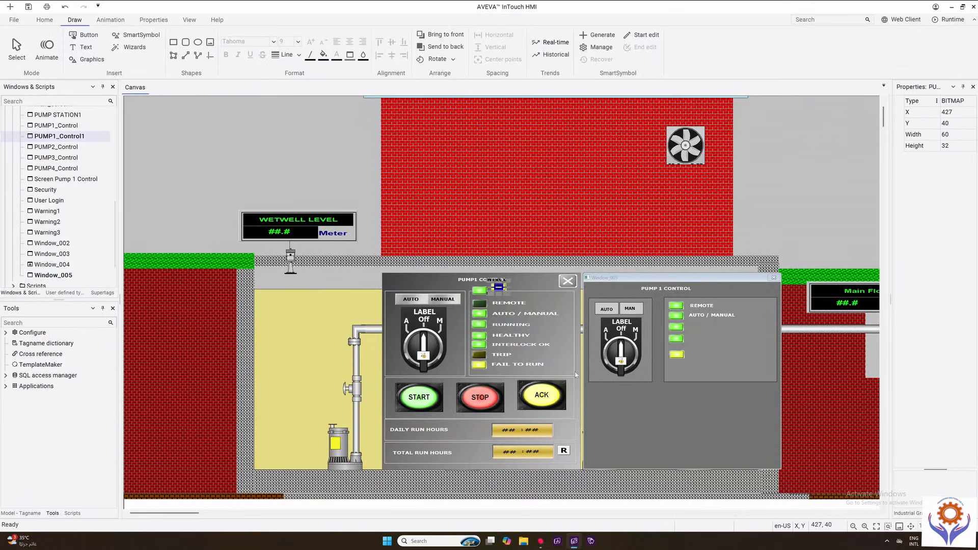
double_click(677, 355)
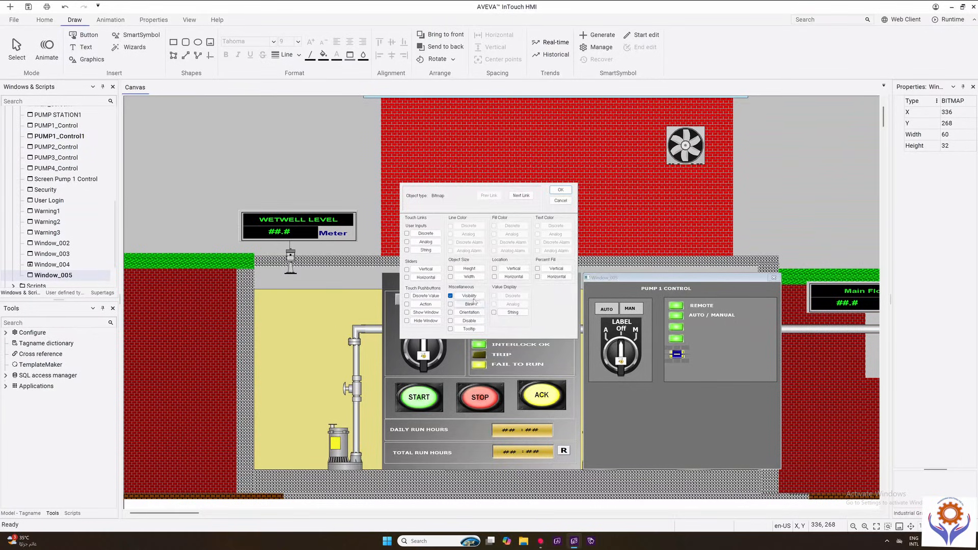
click(475, 301)
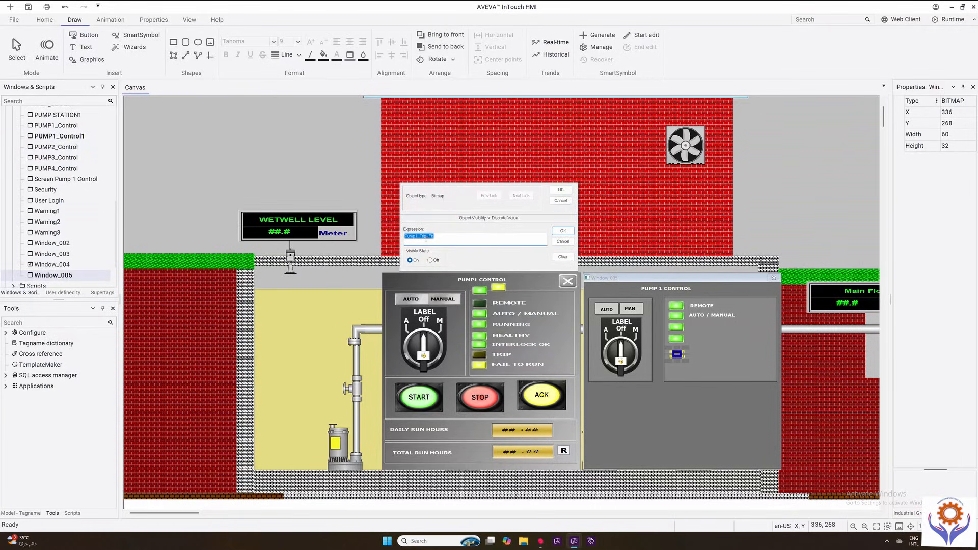
click(562, 241)
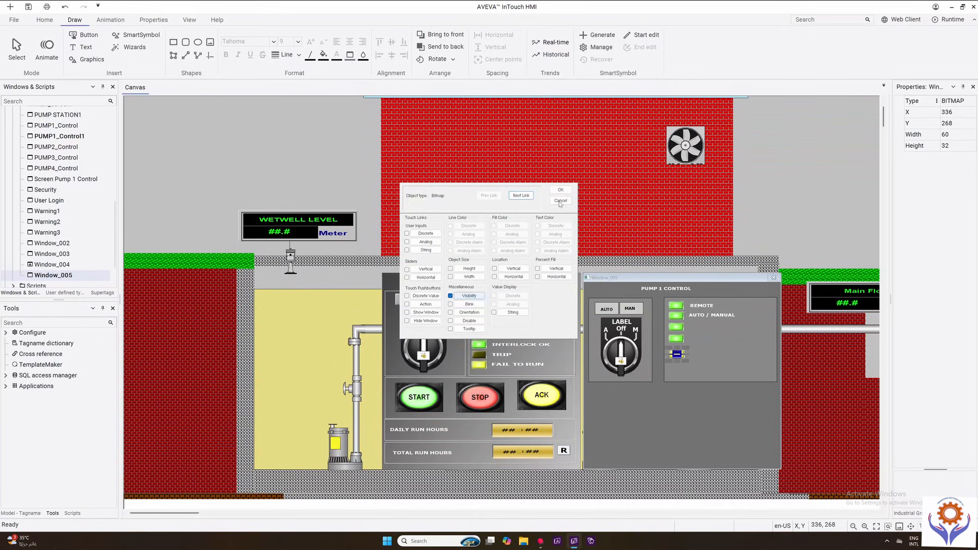
click(561, 189)
click(685, 395)
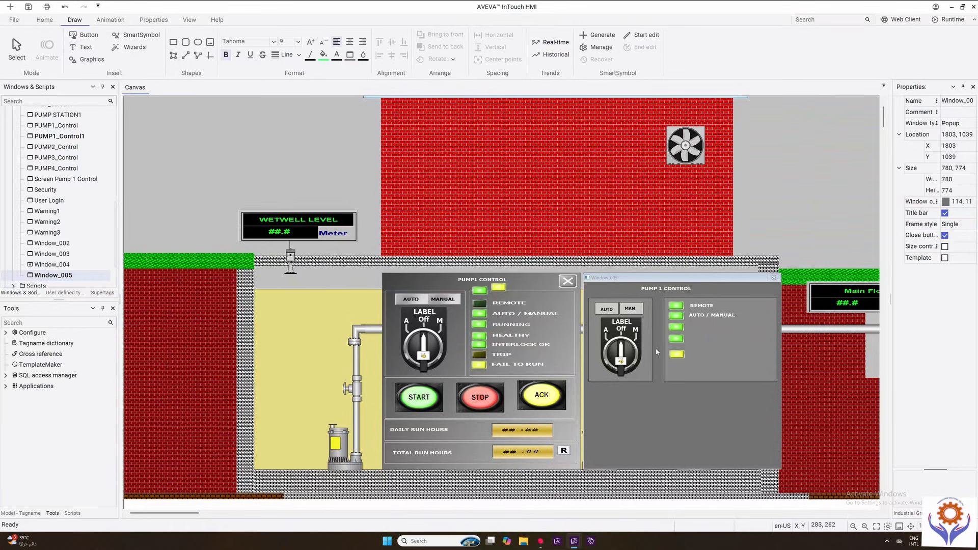
- Copy the RUNNING and HEALTHY labels from the existing panel and place them beside the third and fourth green lamps
click(525, 327)
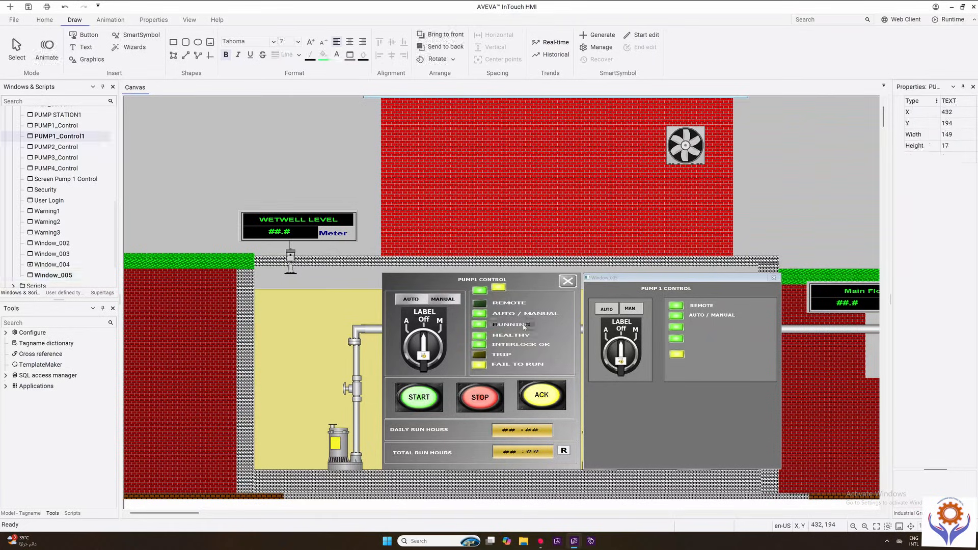
click(699, 330)
click(693, 327)
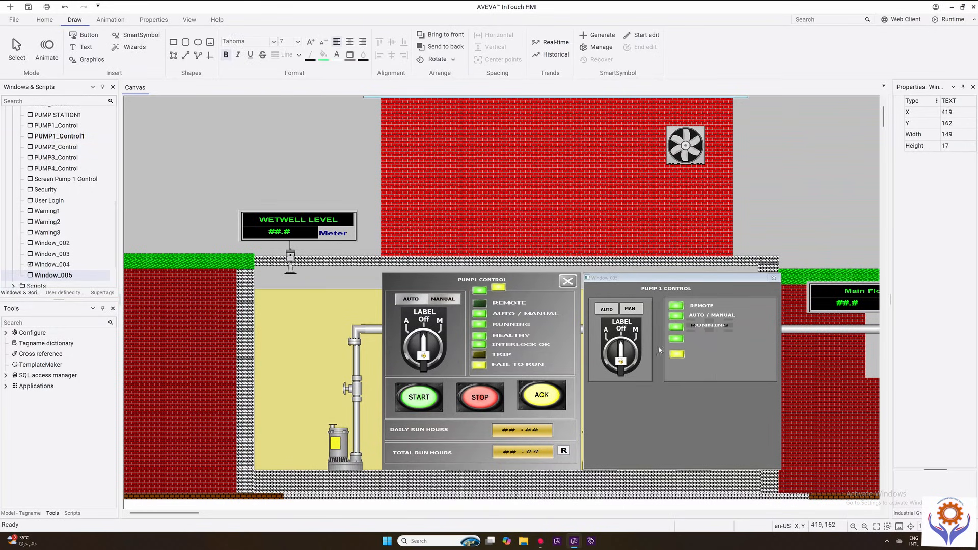
click(528, 336)
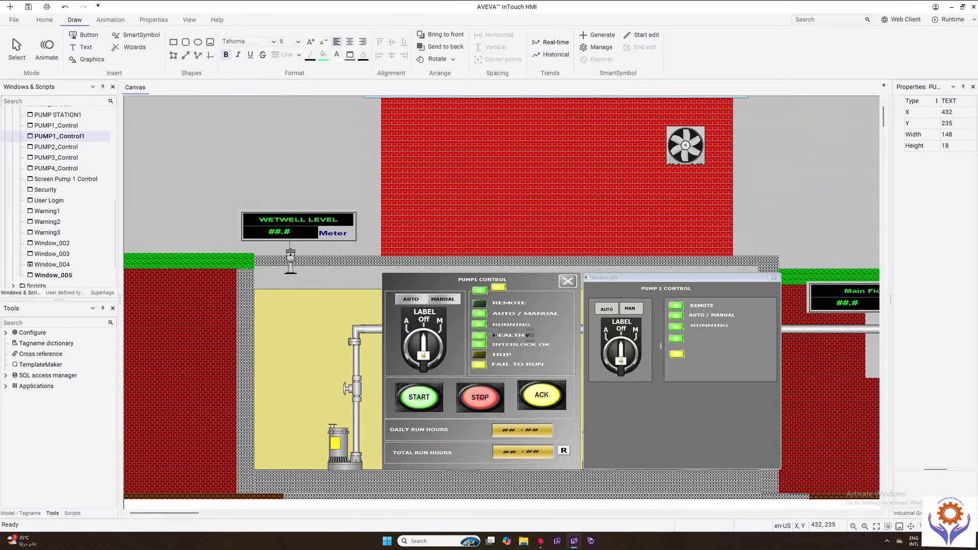
click(692, 338)
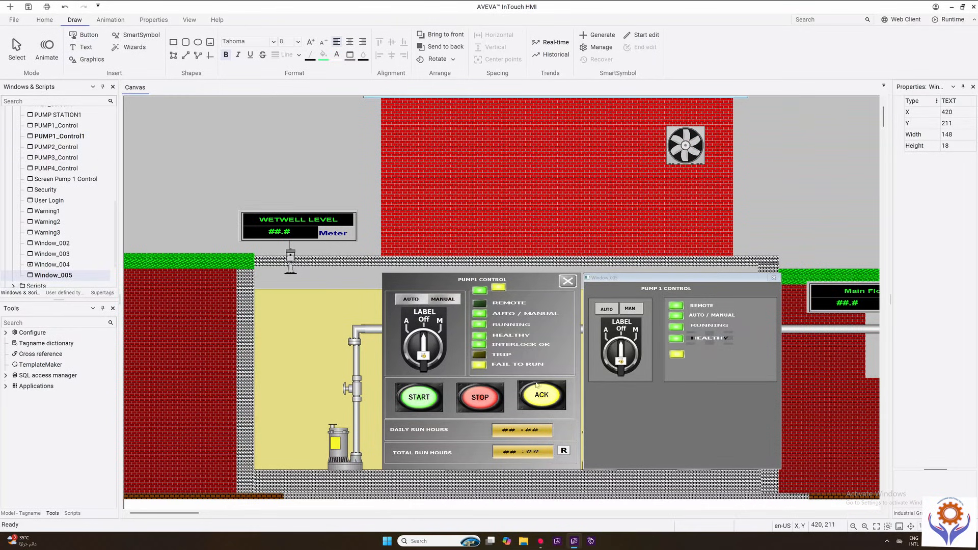
- Copy the existing panel's TRIP label beside the new yellow lamp at about X 443, Y 279
click(501, 359)
key(ctrl+v)
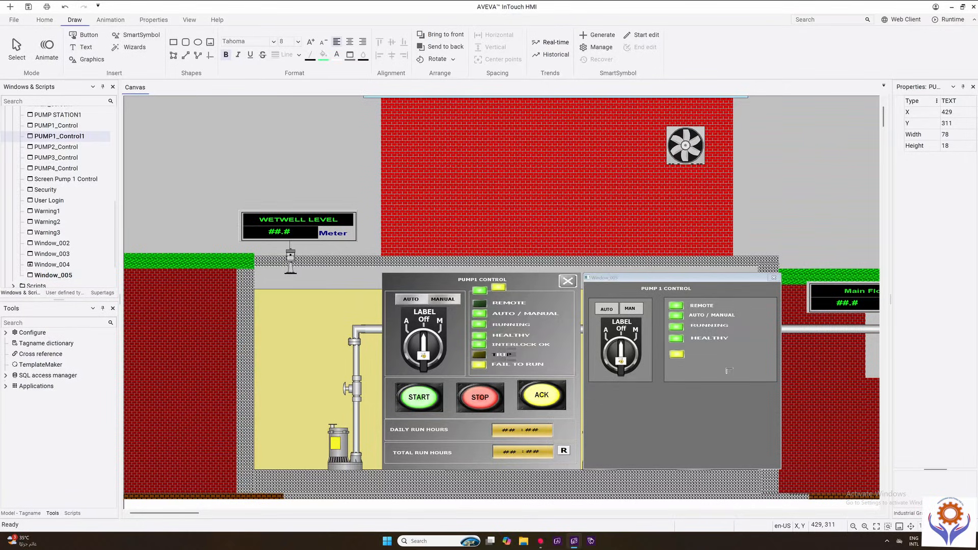
click(694, 357)
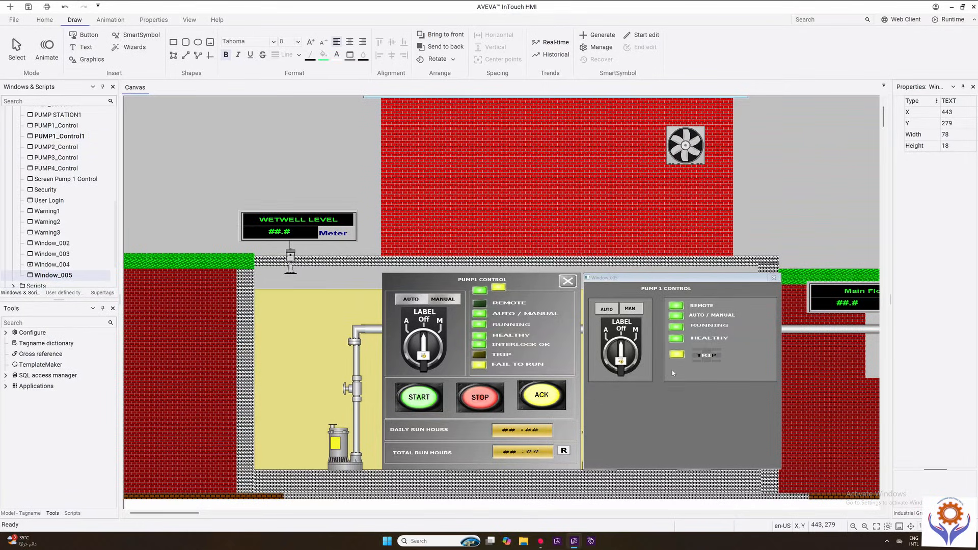
- Copy the FAIL TO RUN label below TRIP at about Y 328 and nudge it left into line with the RUNNING and HEALTHY labels
click(535, 365)
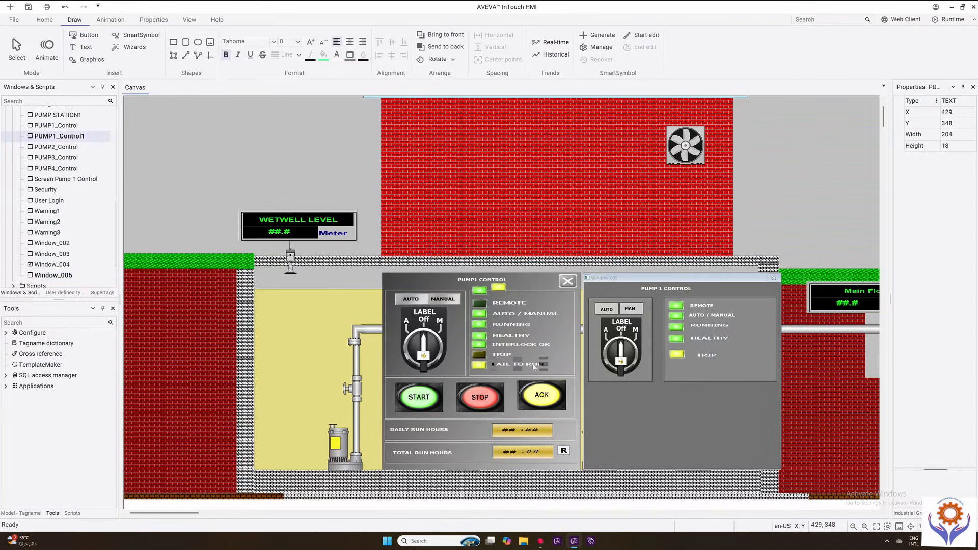
key(ctrl+c)
key(ctrl+v)
click(700, 369)
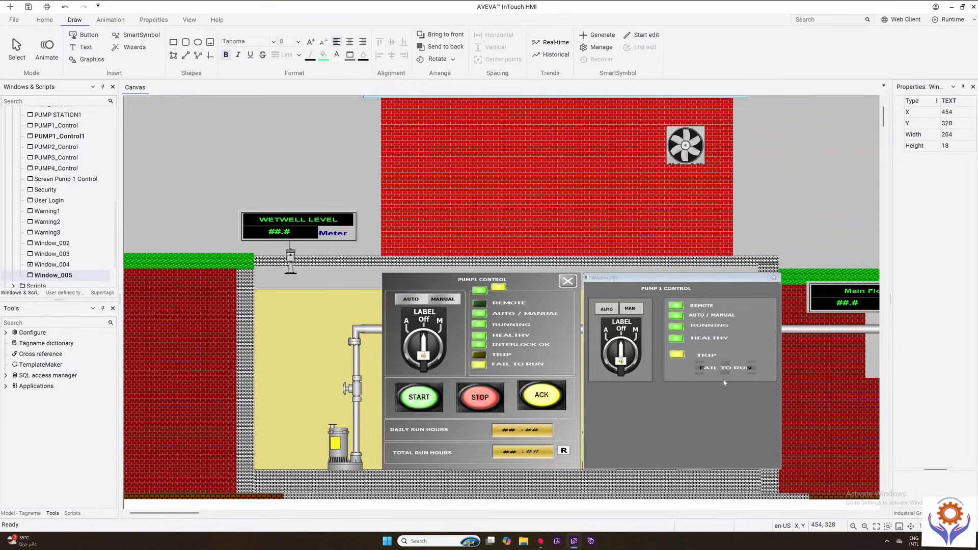
key(Left)
key(Left)
key(Left)
key(Left)
key(Left)
key(Left)
key(Left)
key(Left)
key(Left)
key(Left)
key(Left)
key(Left)
key(Left)
key(Left)
key(Left)
key(Left)
key(Left)
key(Left)
key(Left)
key(Left)
click(708, 395)
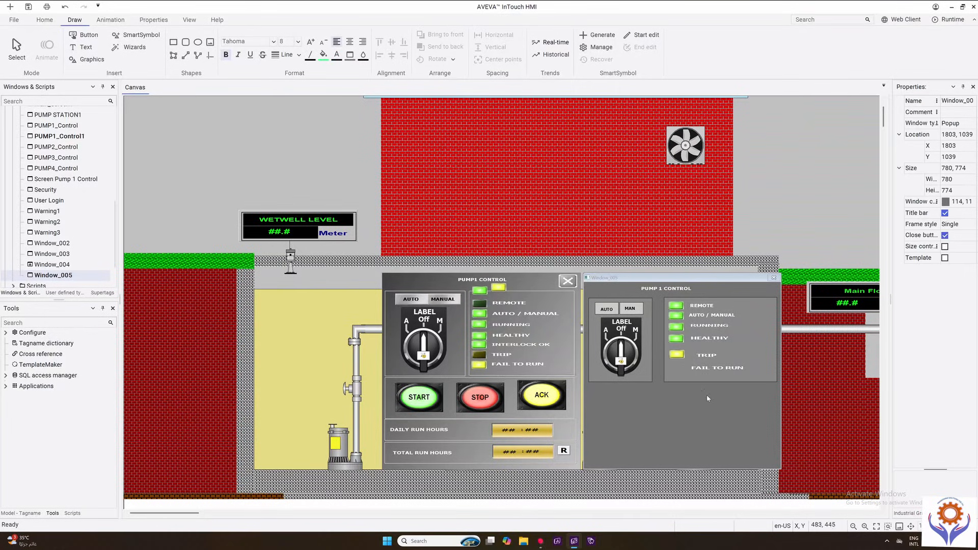
- Copy the existing panel's yellow FAIL TO RUN lamp beside its new label at about X 333, Y 324
click(479, 365)
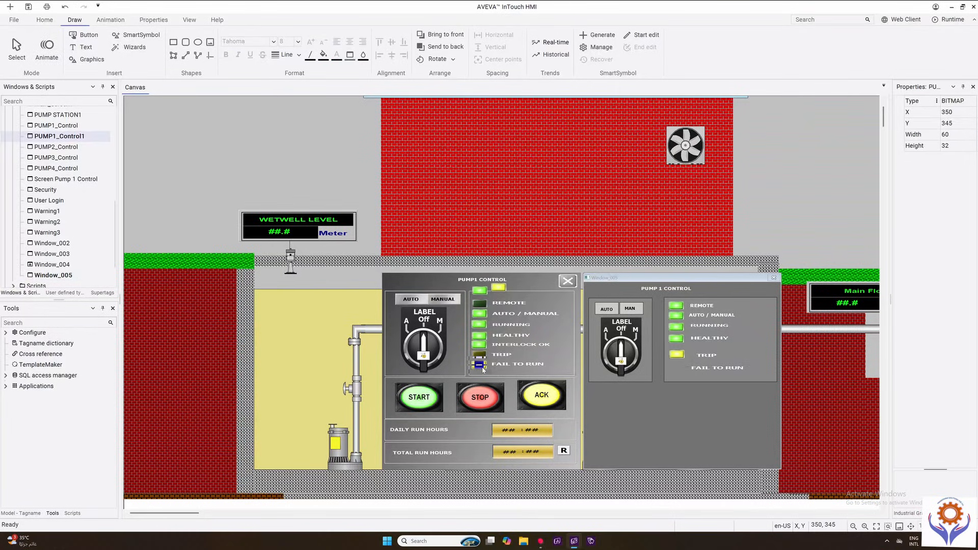
click(669, 364)
click(685, 406)
- Check the visibility expression and visible state of the copied FAIL TO RUN lamp
double_click(677, 369)
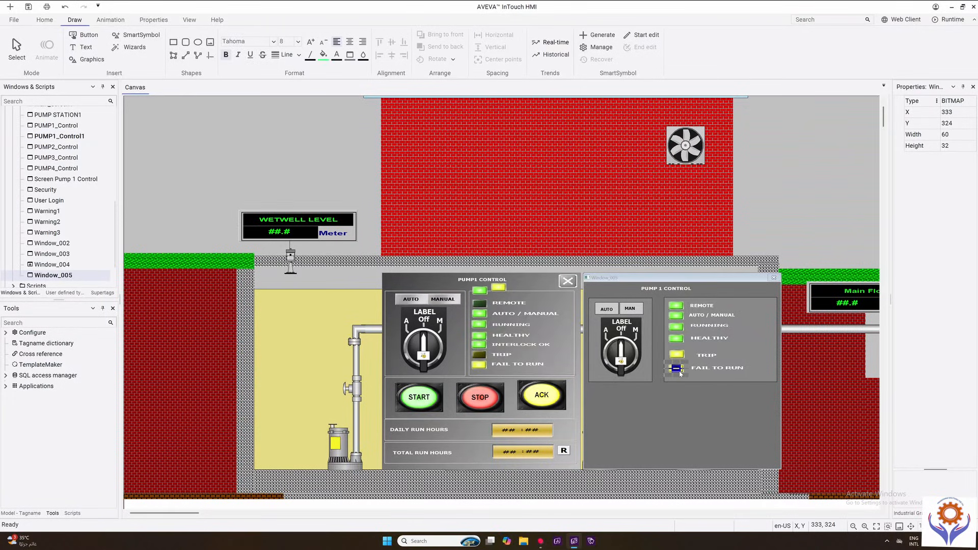
click(468, 296)
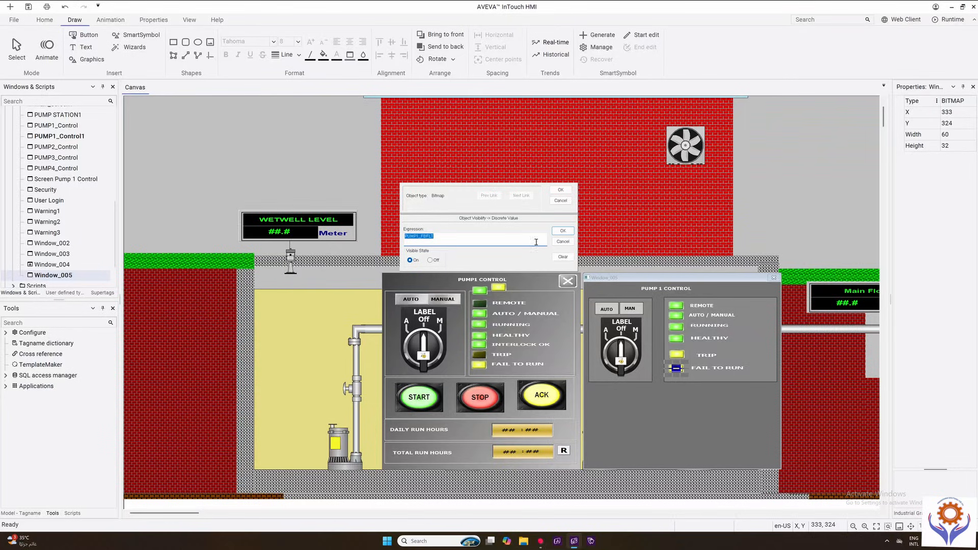
click(563, 230)
click(561, 190)
click(732, 396)
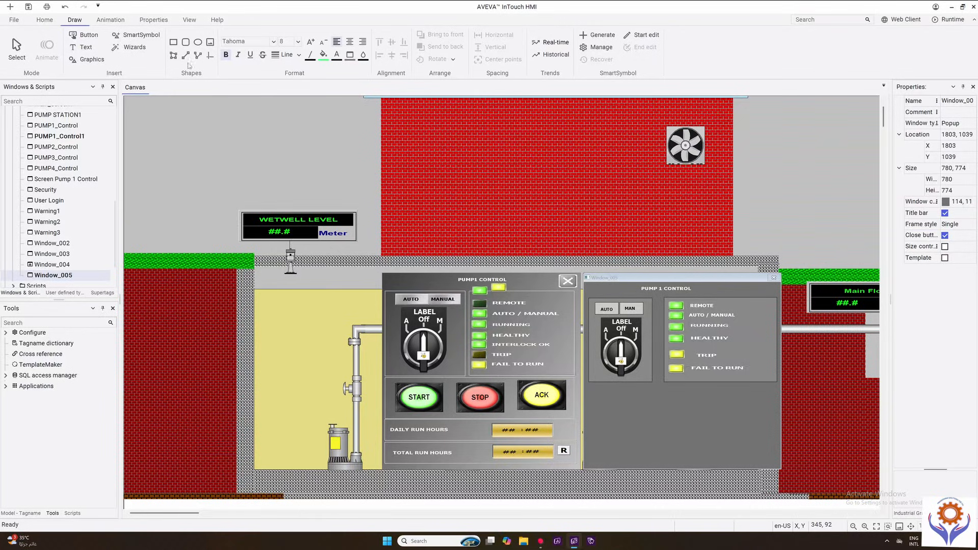
- Insert a green hex push button from the Buttons graphics below the selector switch and resize it to about 137 by 108
click(89, 59)
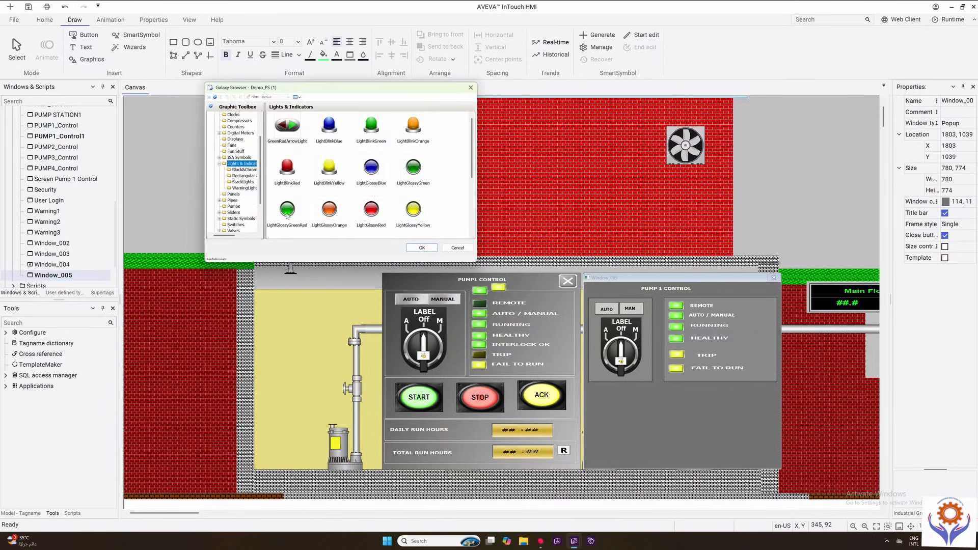
drag(260, 174, 259, 133)
click(235, 139)
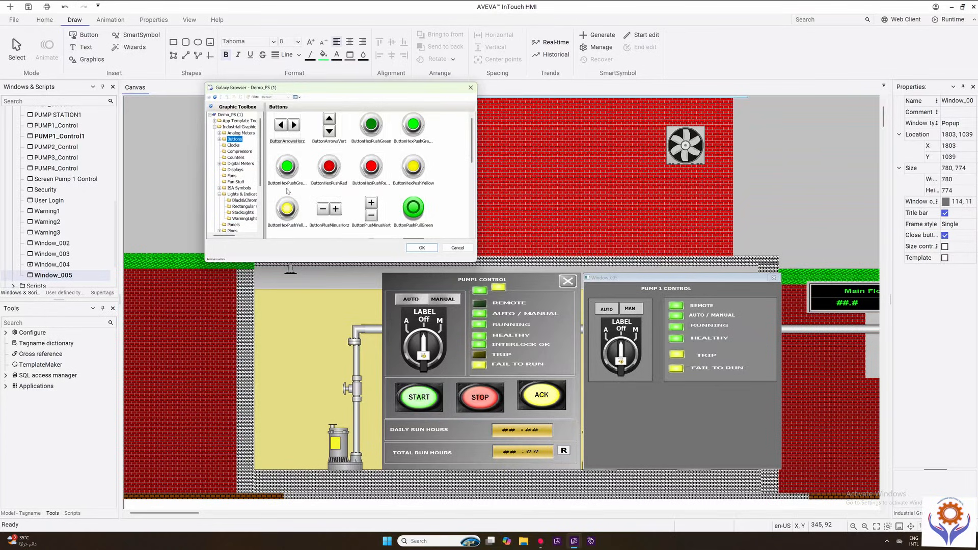
double_click(287, 167)
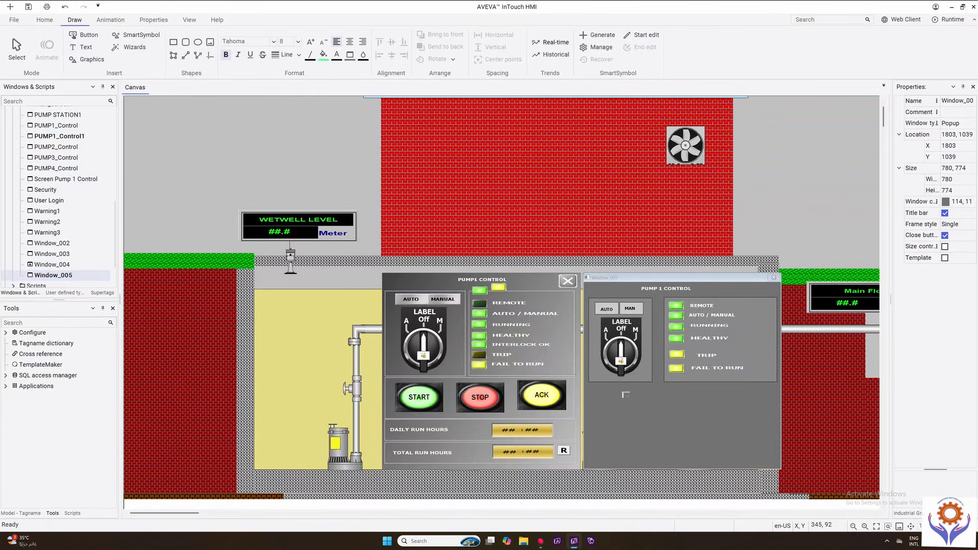
click(596, 395)
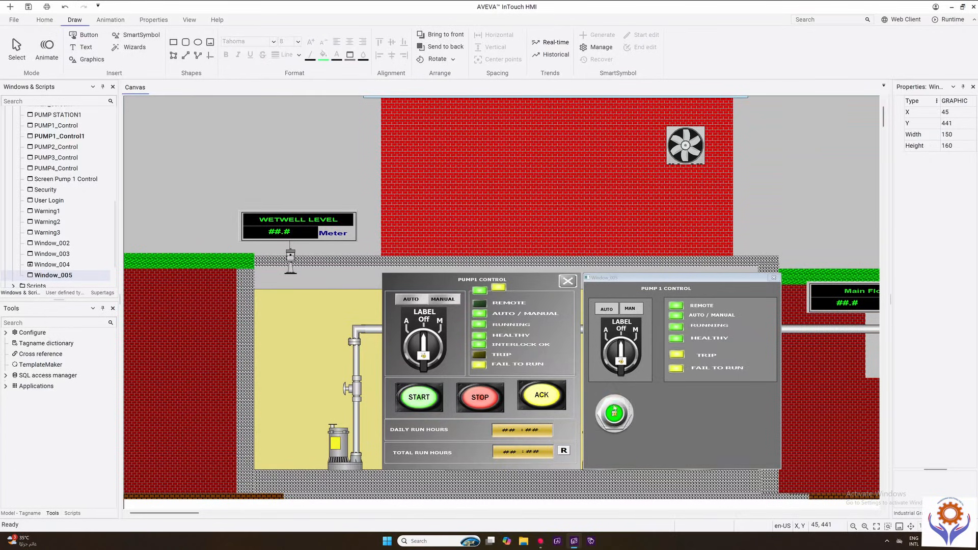
drag(613, 412, 603, 410)
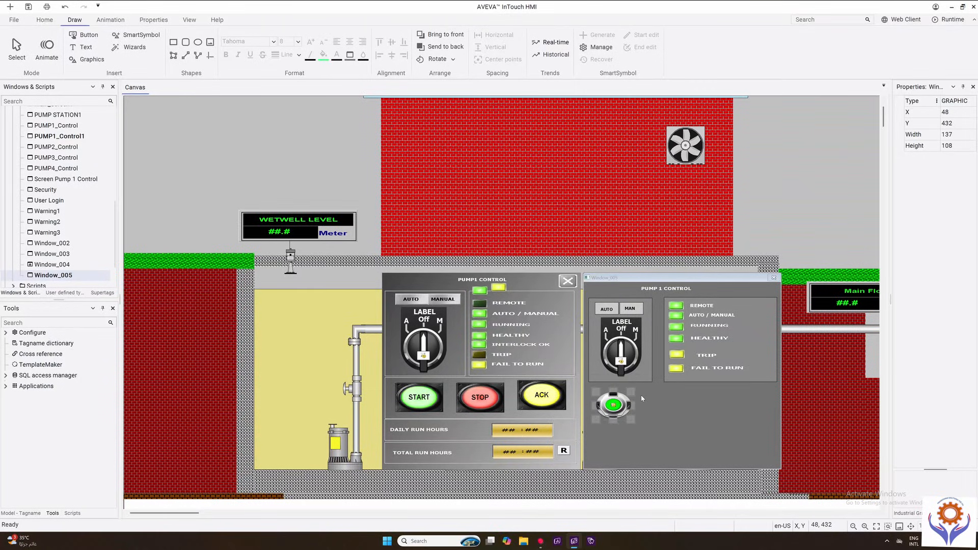
click(663, 400)
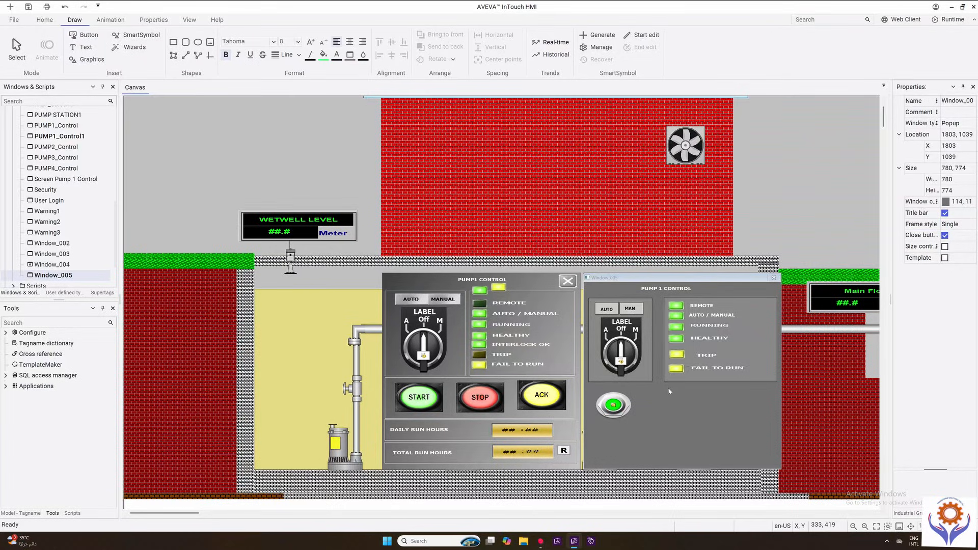
- Copy the lamp area's backing rectangle to about X 23, Y 405 and shrink its height to about 144
click(757, 376)
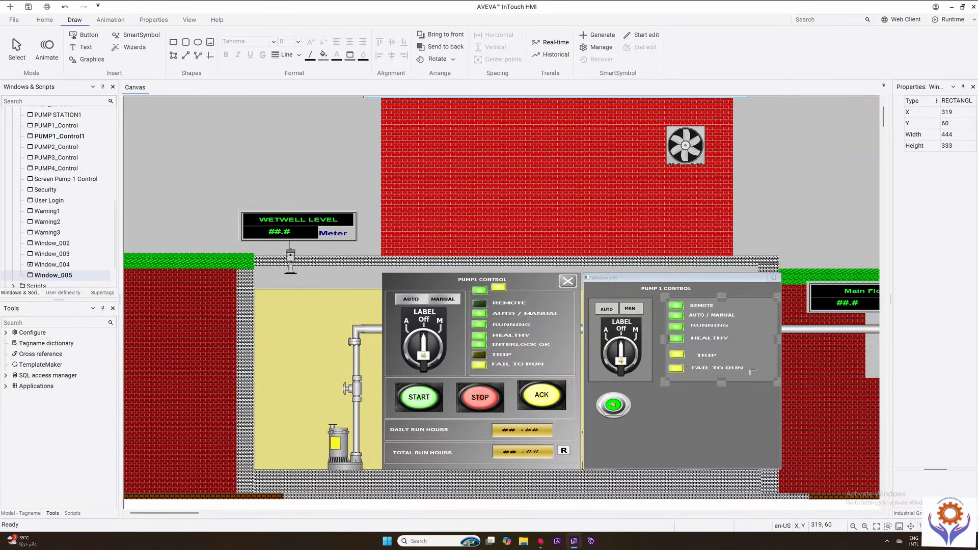
click(590, 386)
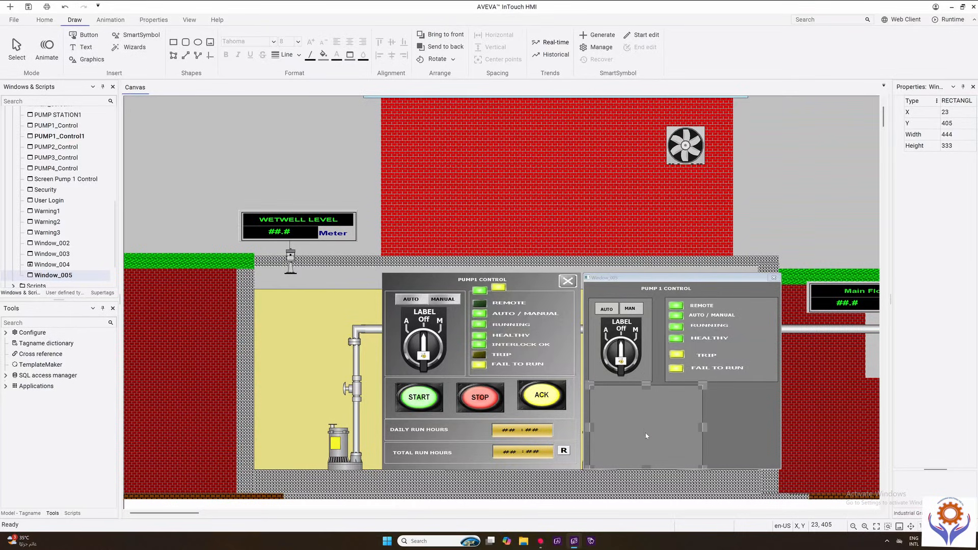
drag(646, 467, 647, 422)
- Send the copied backing rectangle to the back and widen it to line up with the lamp area's far edge
right_click(643, 410)
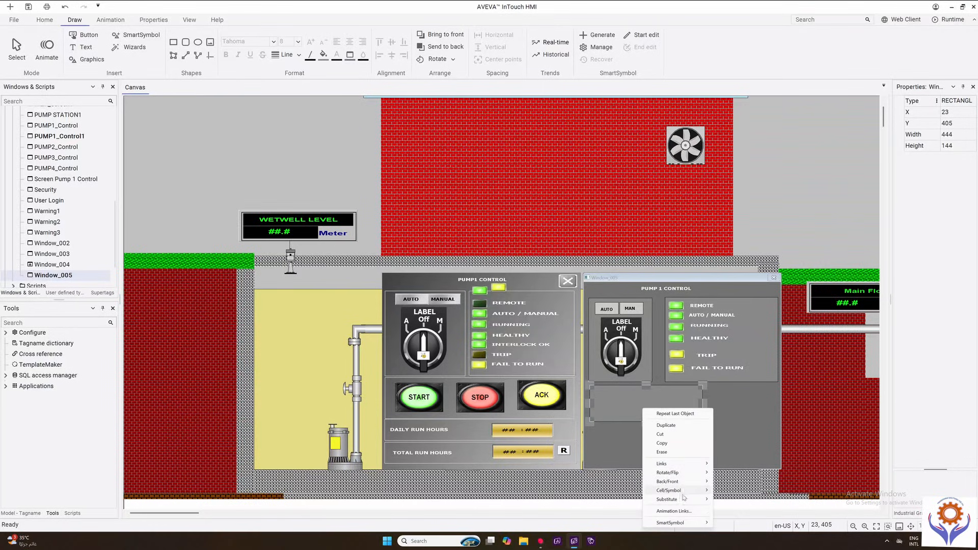
mouse_move(685, 495)
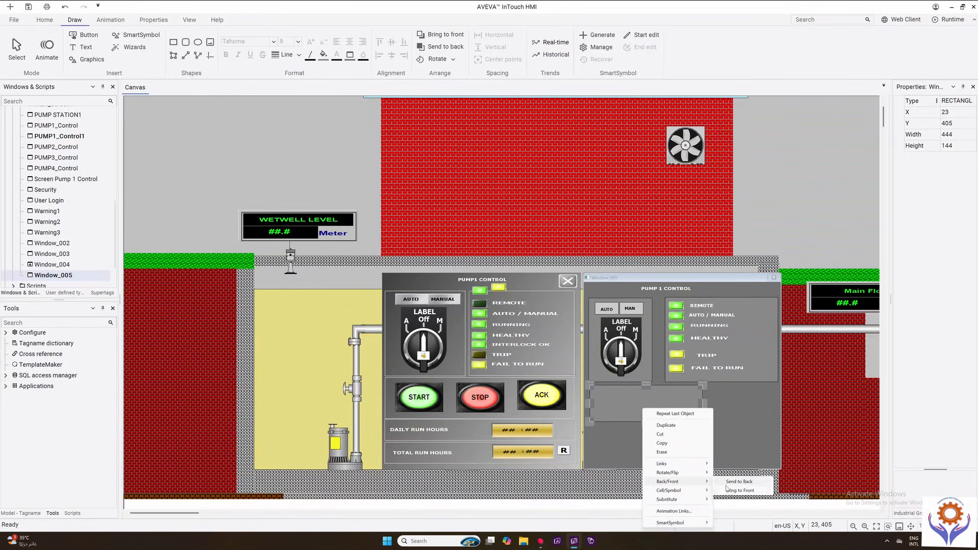
click(734, 482)
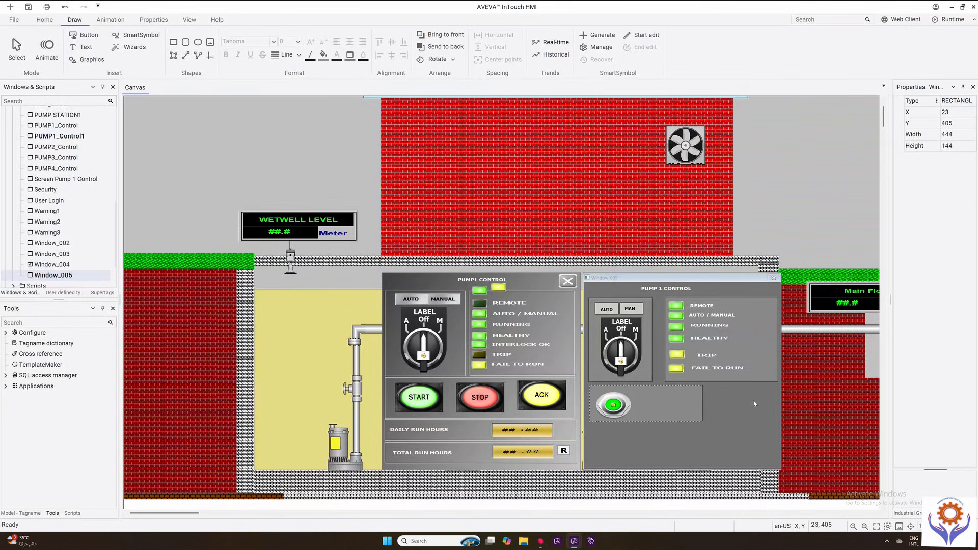
click(778, 401)
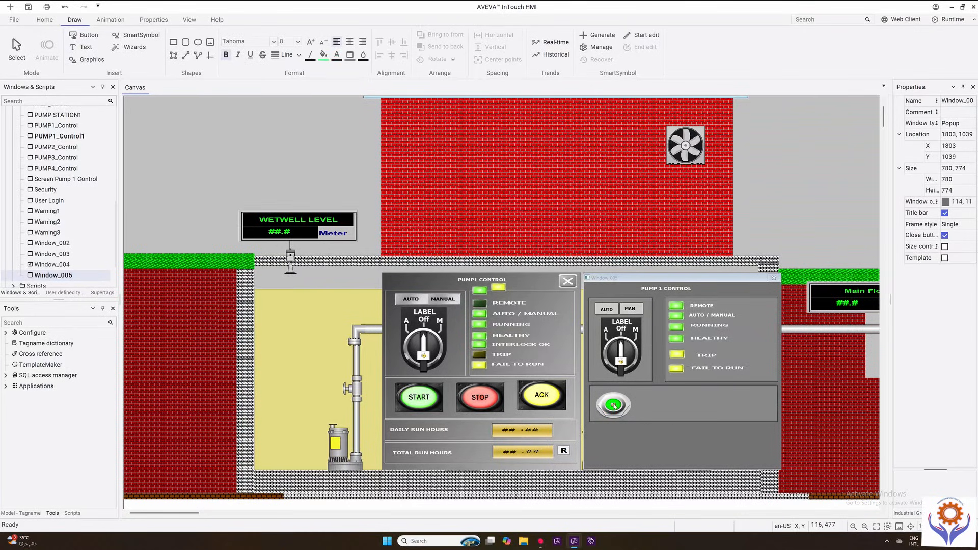
- Insert a red hex push button from the Buttons graphics beside the green button, at about X 222, Y 420
click(73, 60)
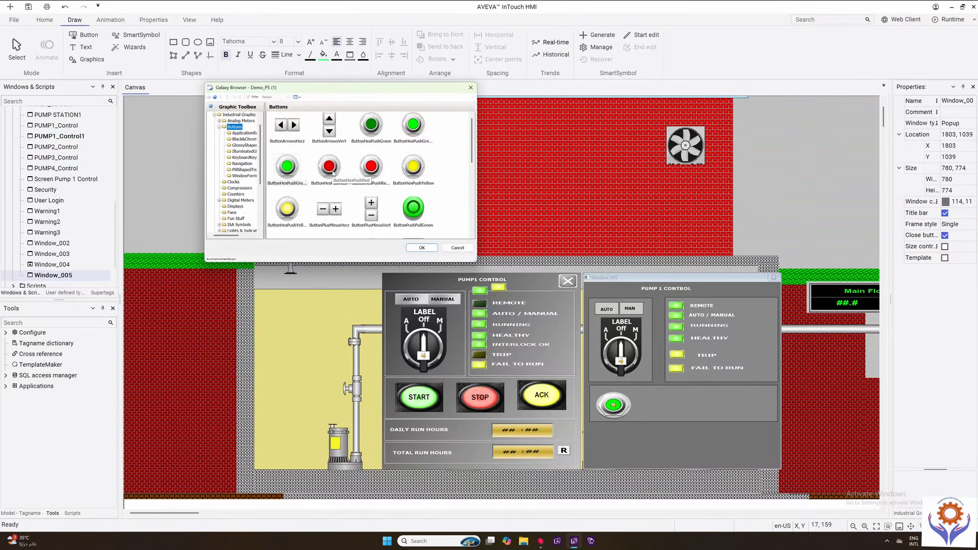
double_click(372, 172)
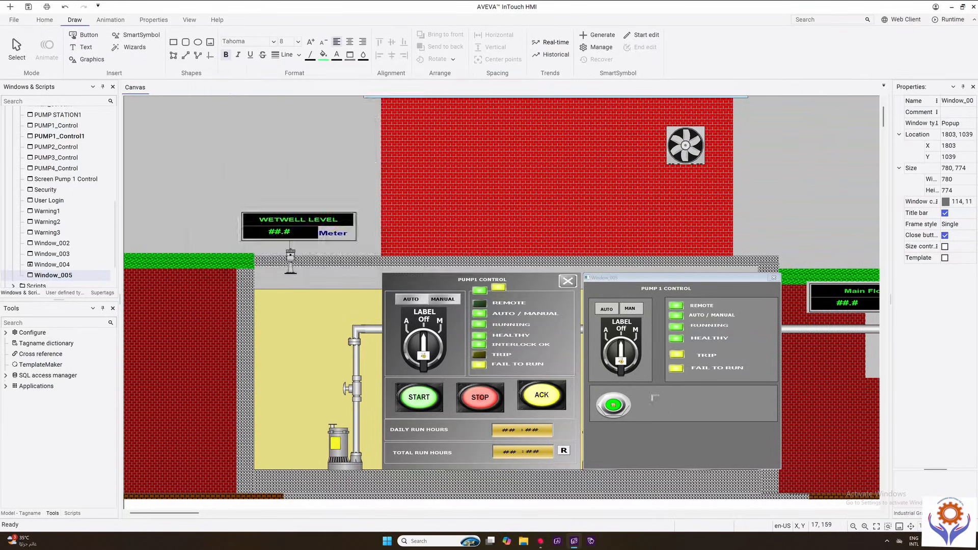
click(652, 394)
drag(676, 415, 666, 409)
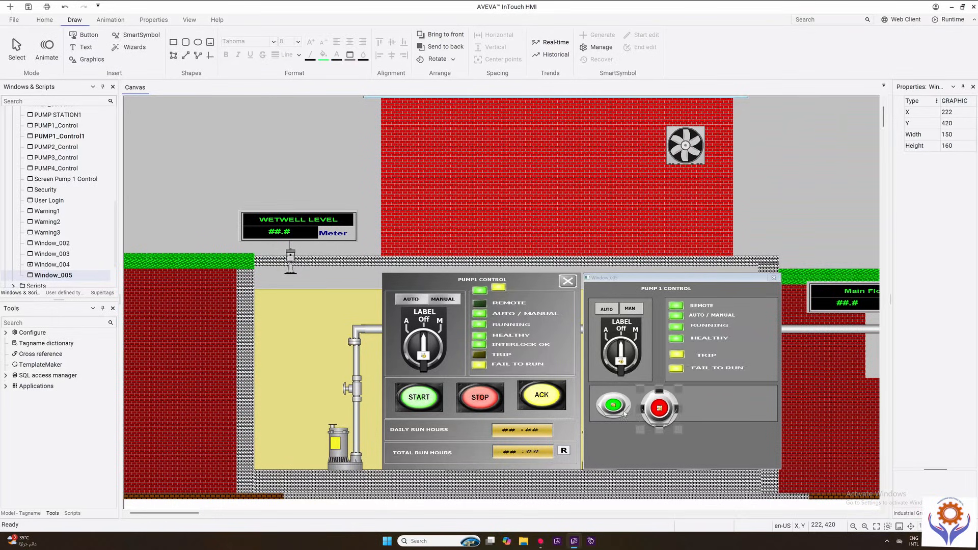
- Set the red push button's width to 137 and height to 108 to match the green one
click(614, 408)
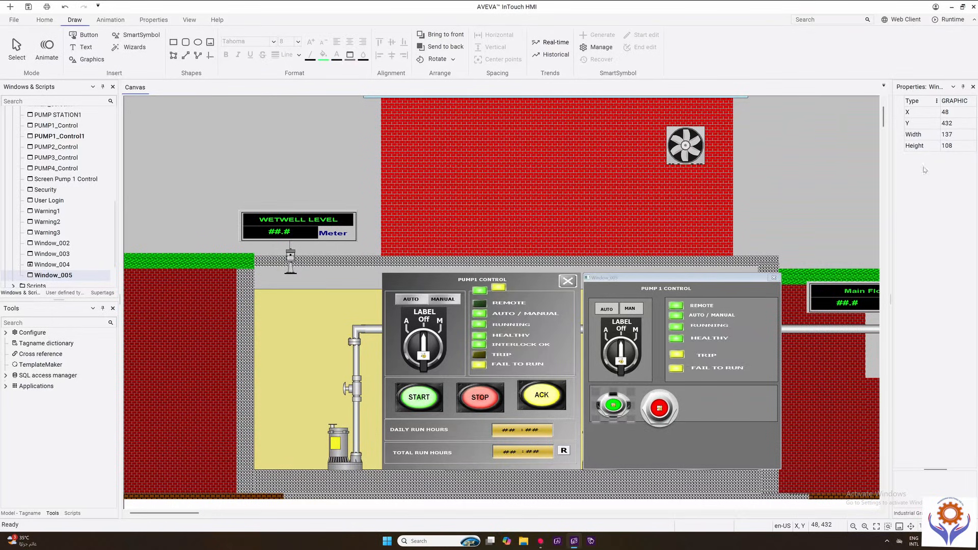
click(656, 410)
click(962, 135)
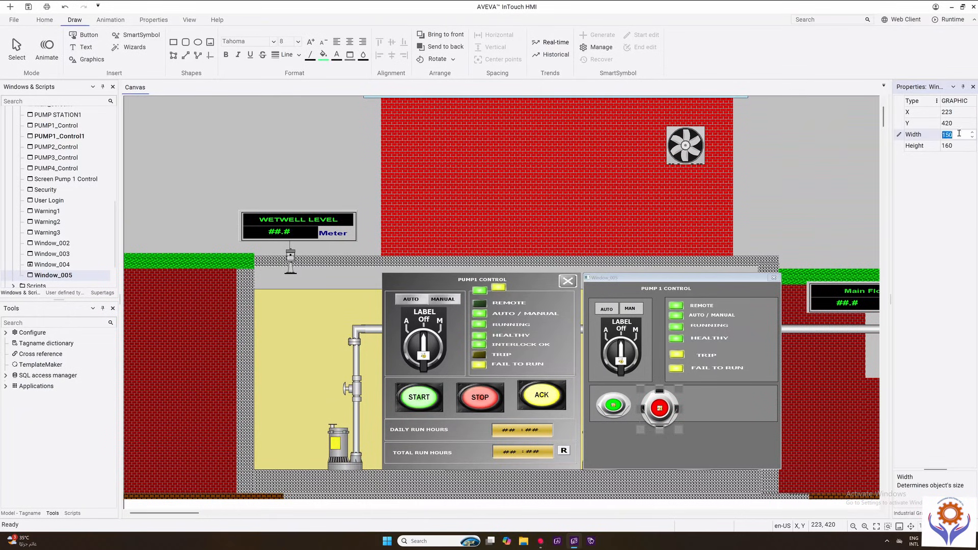
text(137)
key(Return)
click(619, 409)
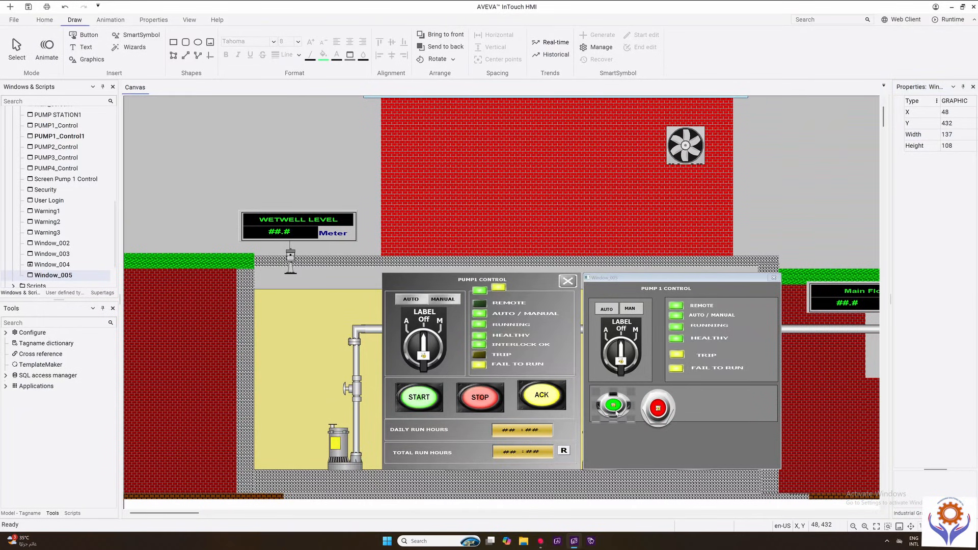
click(667, 410)
click(957, 147)
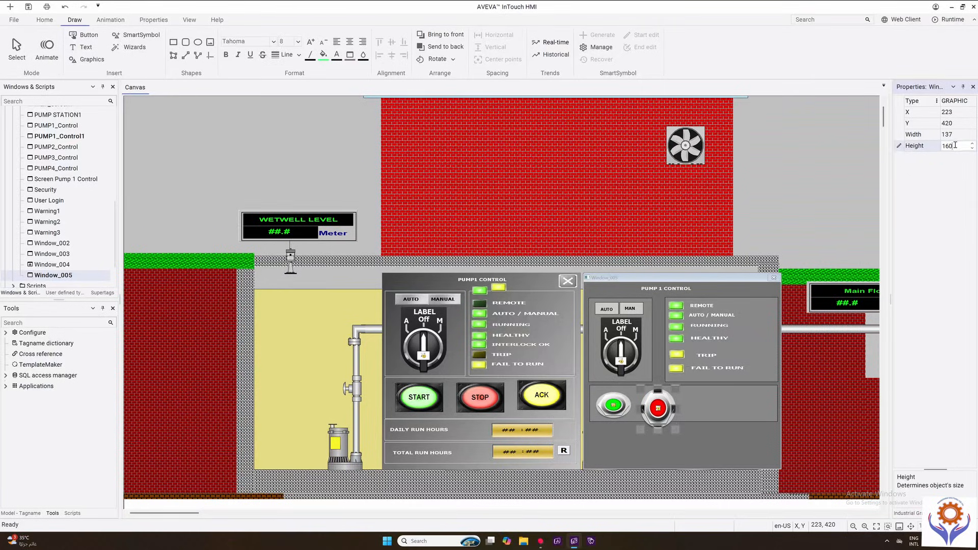
text(108)
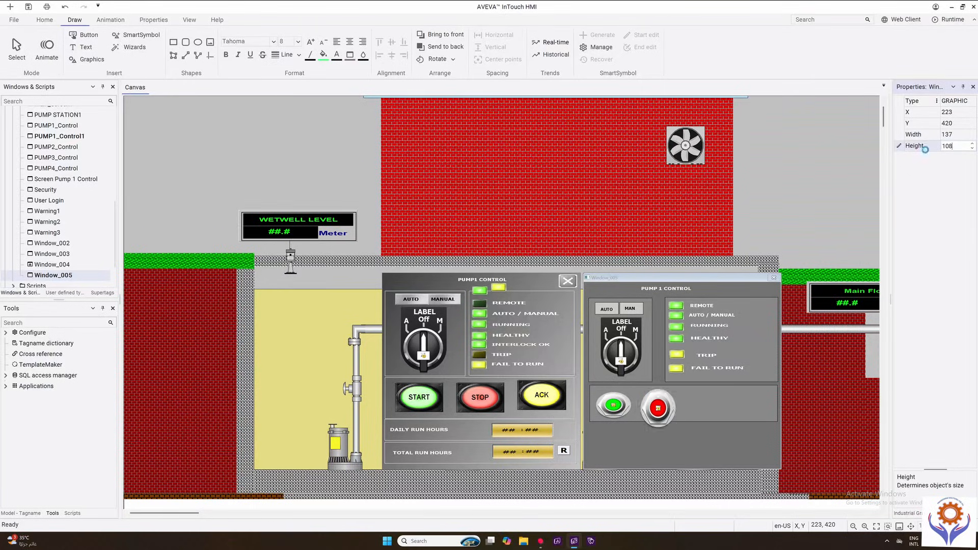
key(Return)
- Move the red push button level with the green one, to about X 261, Y 429
click(679, 453)
drag(664, 404, 664, 406)
click(689, 420)
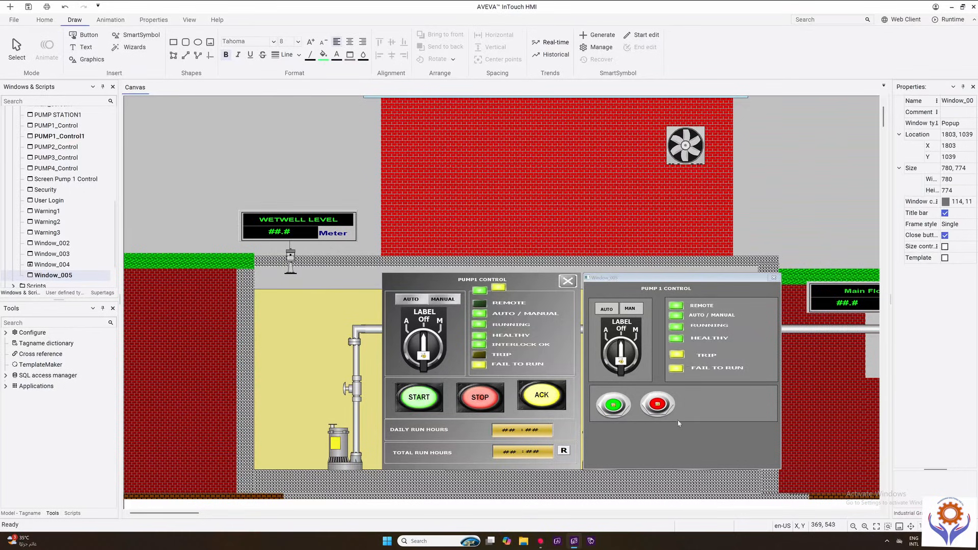
click(665, 411)
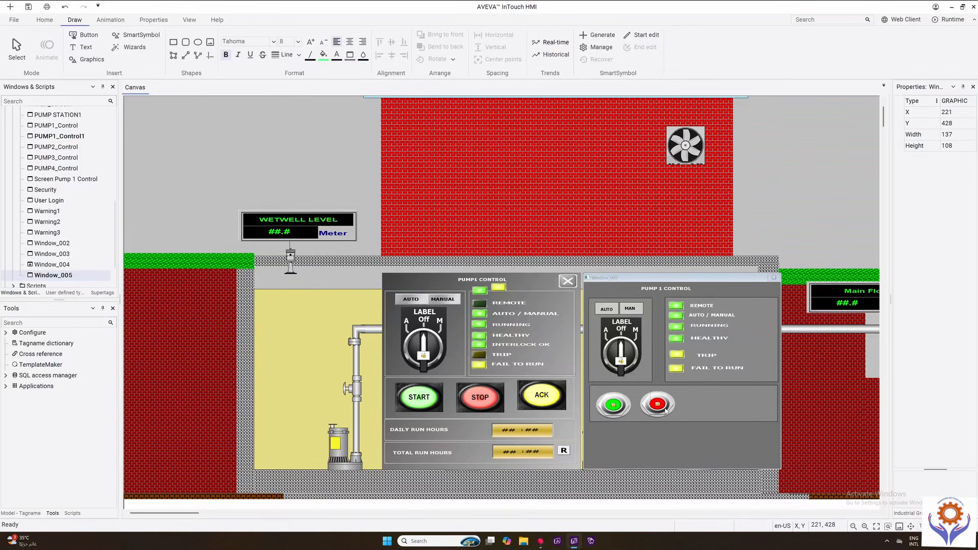
drag(666, 410, 676, 410)
click(688, 433)
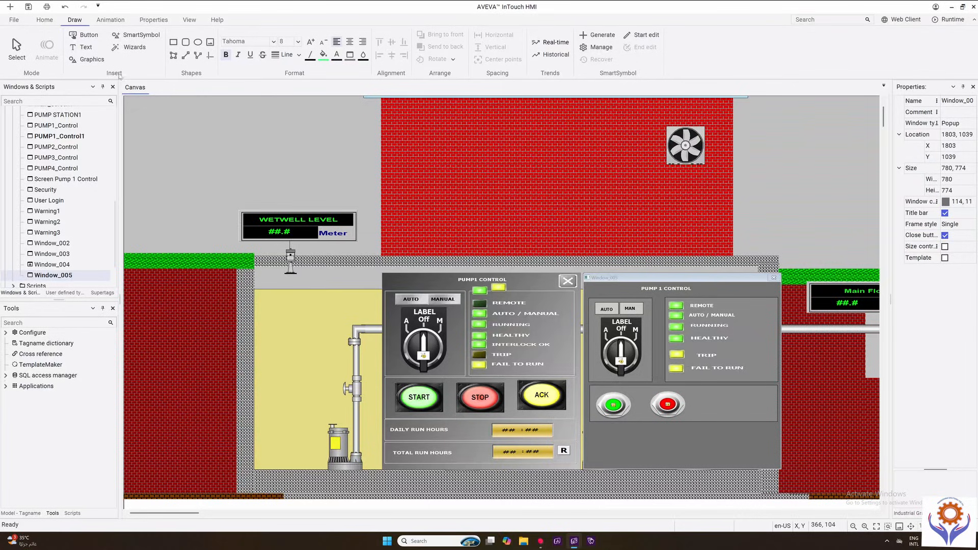
- Insert a yellow hex push button from the Buttons graphics beside the red one and size it to 137 by 108
click(88, 59)
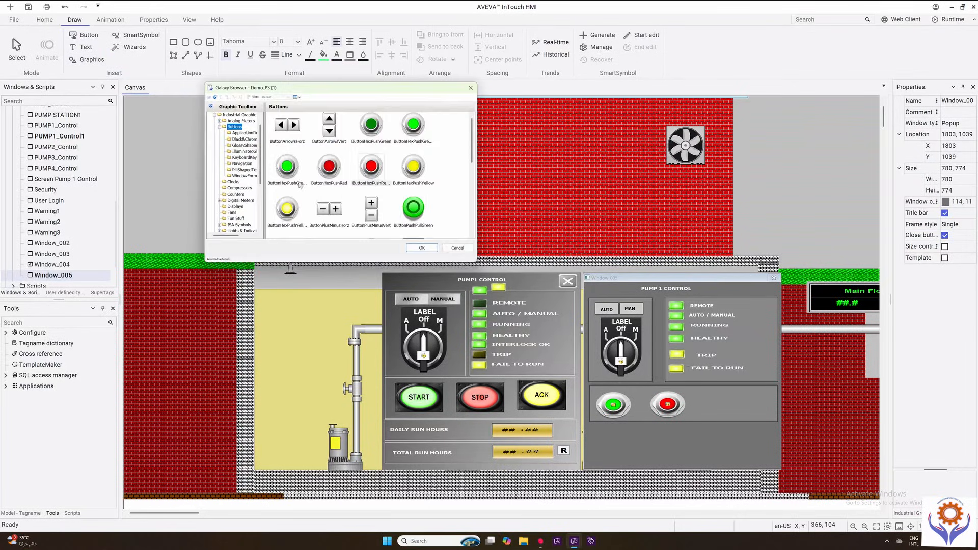
double_click(283, 216)
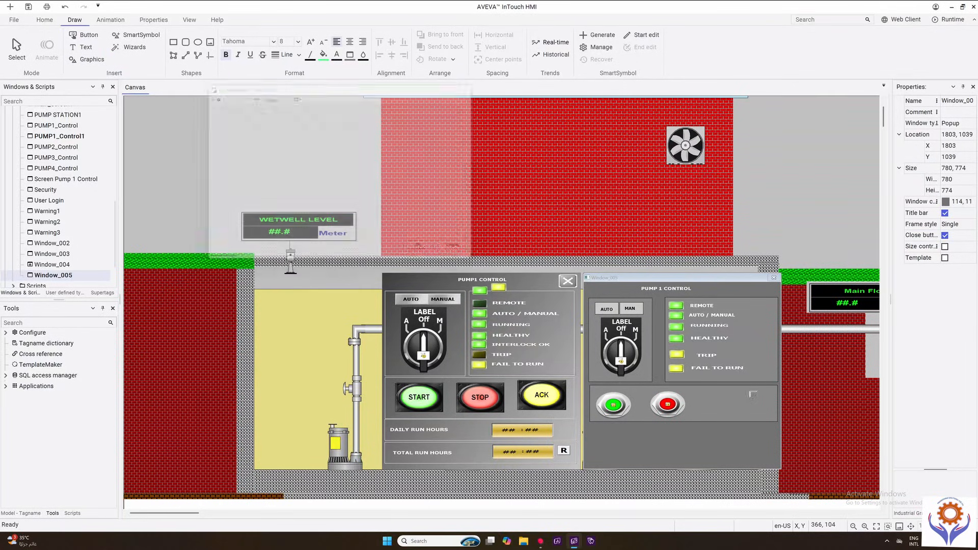
click(726, 401)
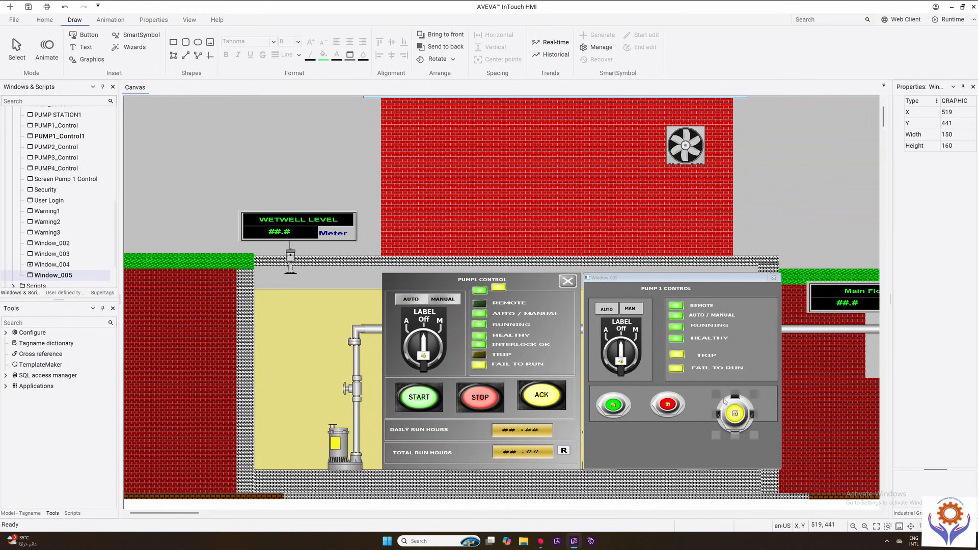
click(953, 134)
text(137)
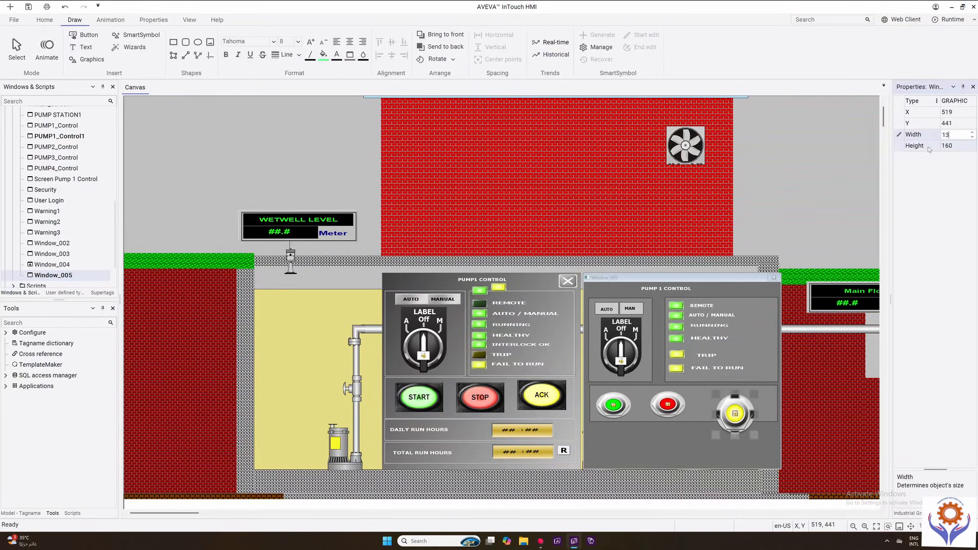
key(Return)
click(958, 146)
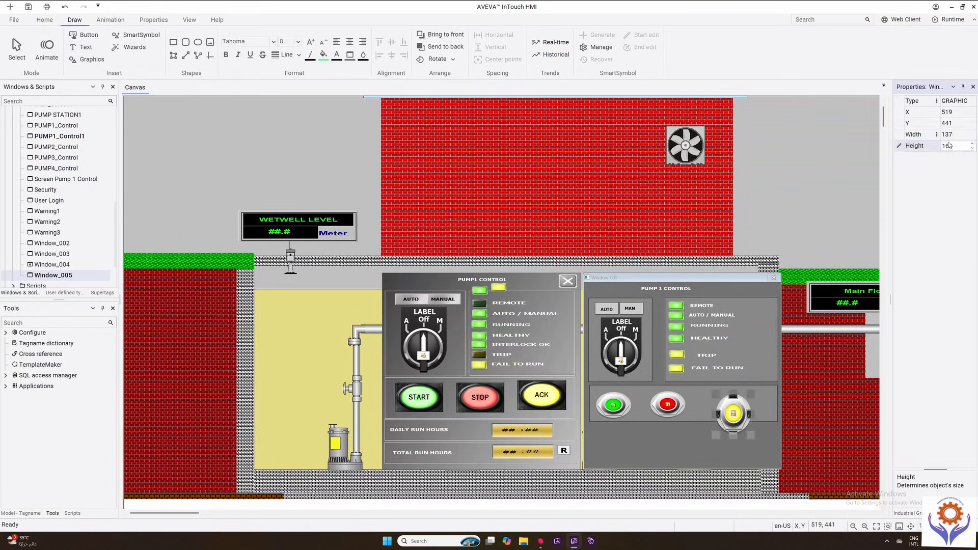
double_click(958, 146)
text(108)
key(Return)
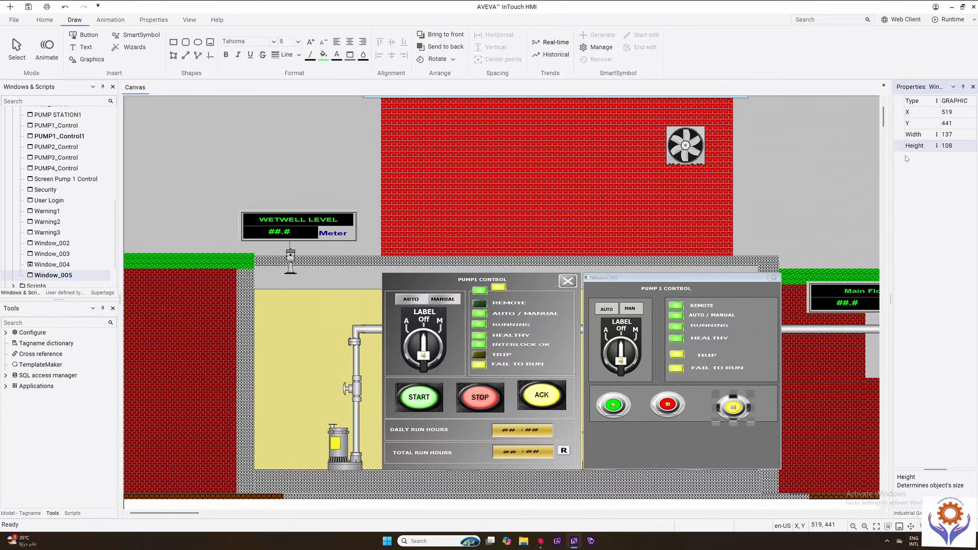
- Move the yellow push button in line with the other two, to about X 471, Y 424
click(736, 427)
mouse_move(734, 408)
mouse_down()
mouse_move(710, 402)
mouse_move(733, 407)
mouse_up()
click(719, 432)
click(720, 408)
click(692, 422)
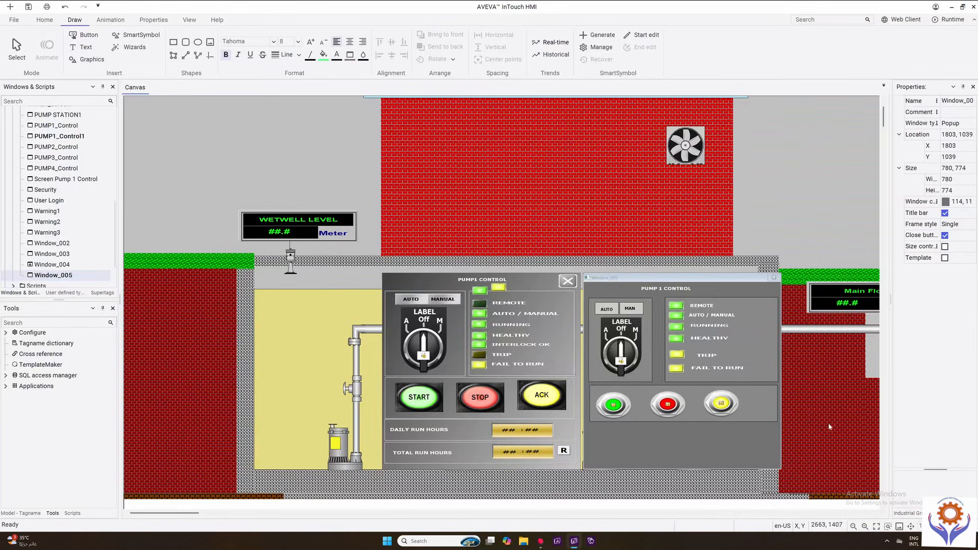
- Enable size controls for the popup window and resize it to about 798 by 641 around its contents
click(945, 247)
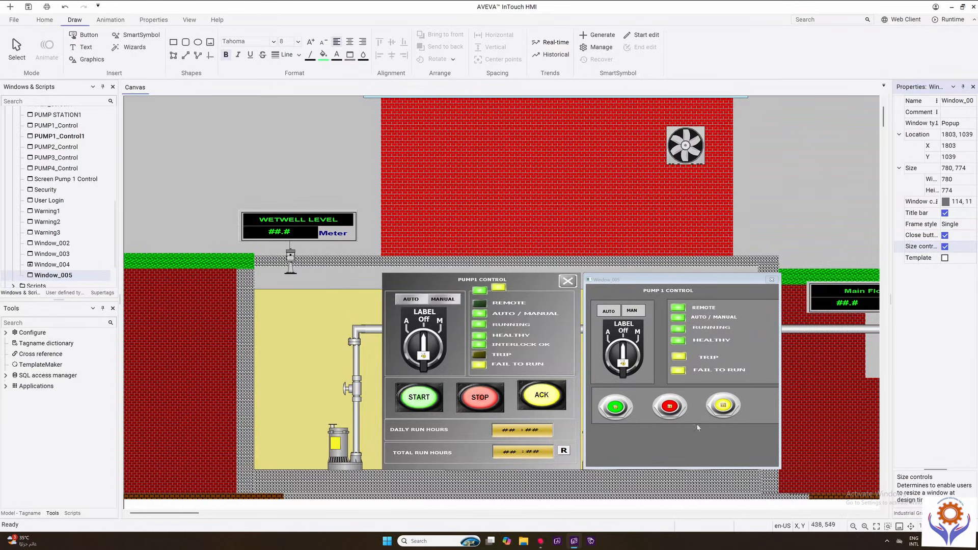
drag(683, 470, 682, 437)
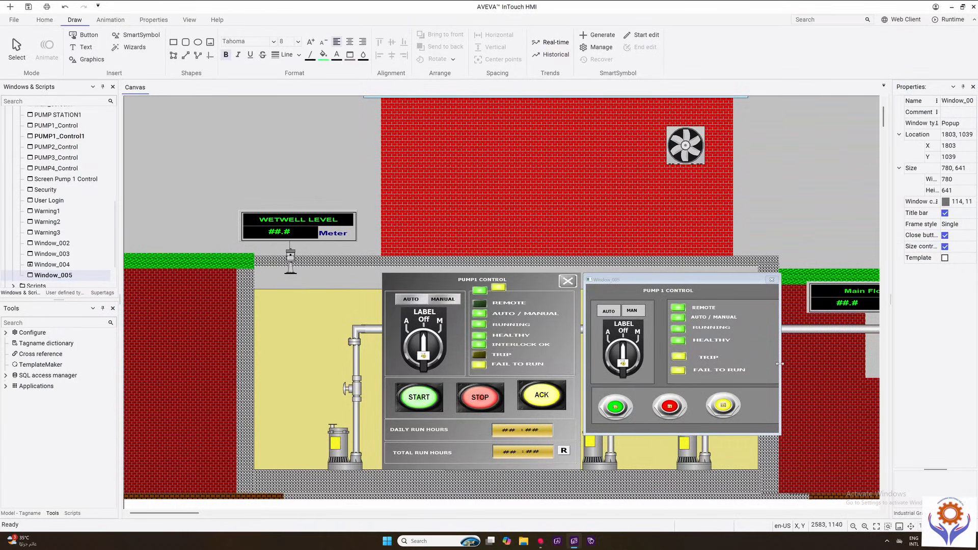
drag(780, 364, 785, 364)
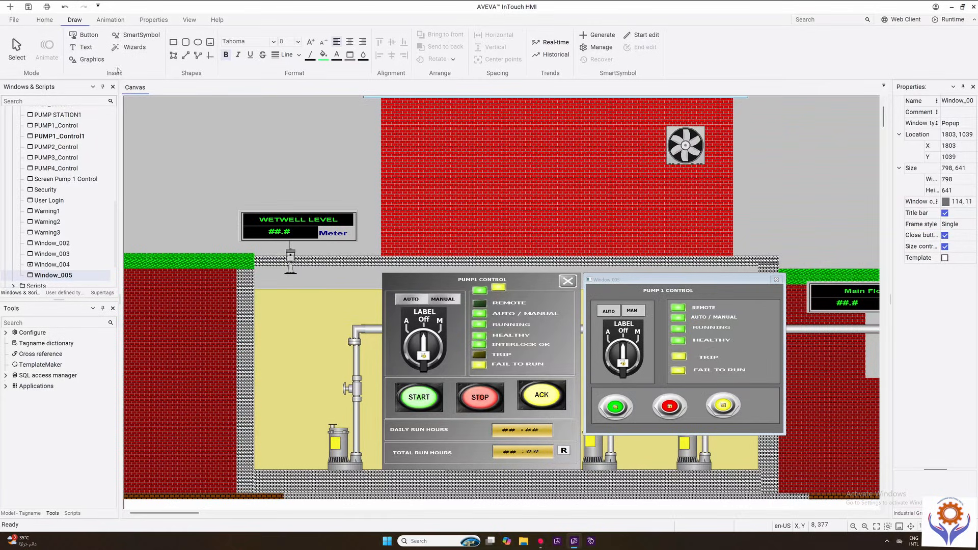
- Link the green push button's Value property to the tag Pump1_SManStr_Cmd
click(614, 415)
double_click(614, 415)
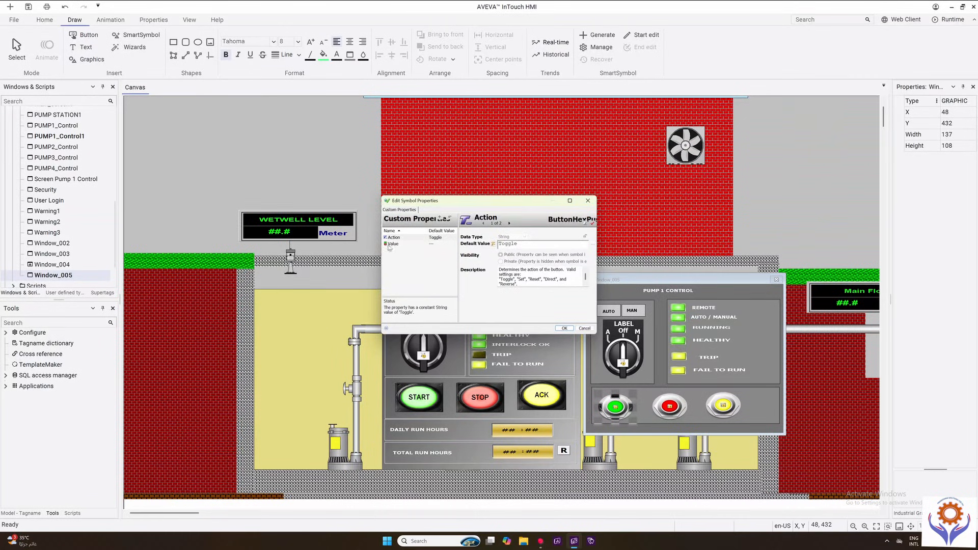
click(436, 244)
click(516, 244)
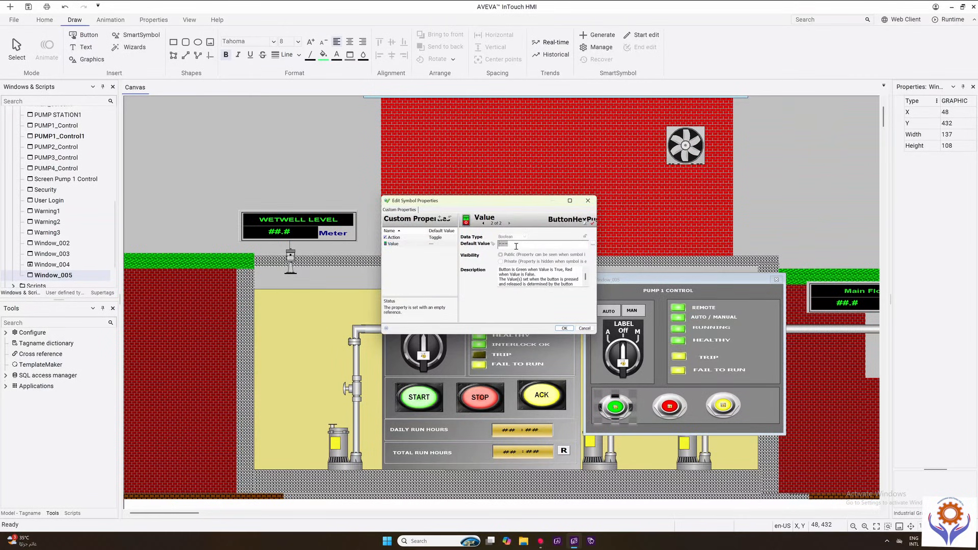
key(BackSpace)
click(593, 245)
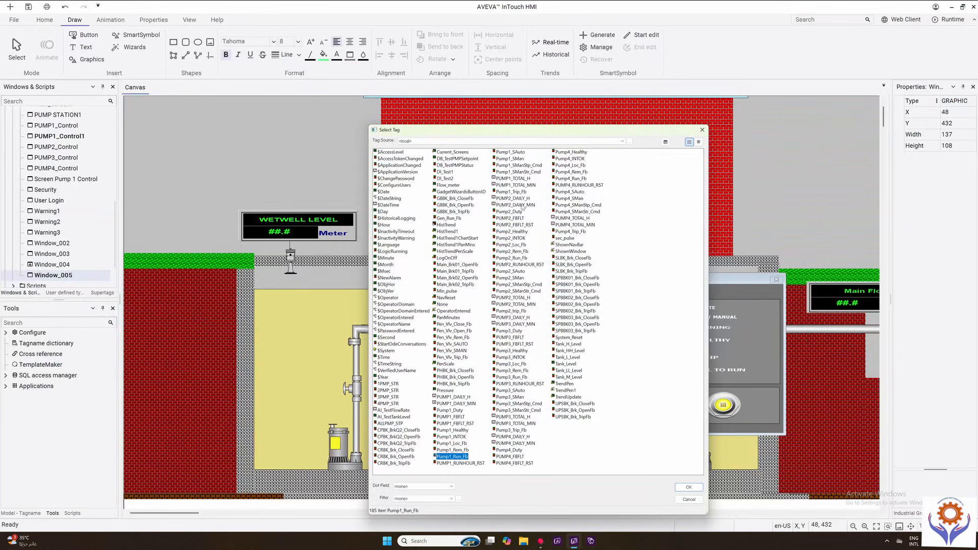
double_click(531, 172)
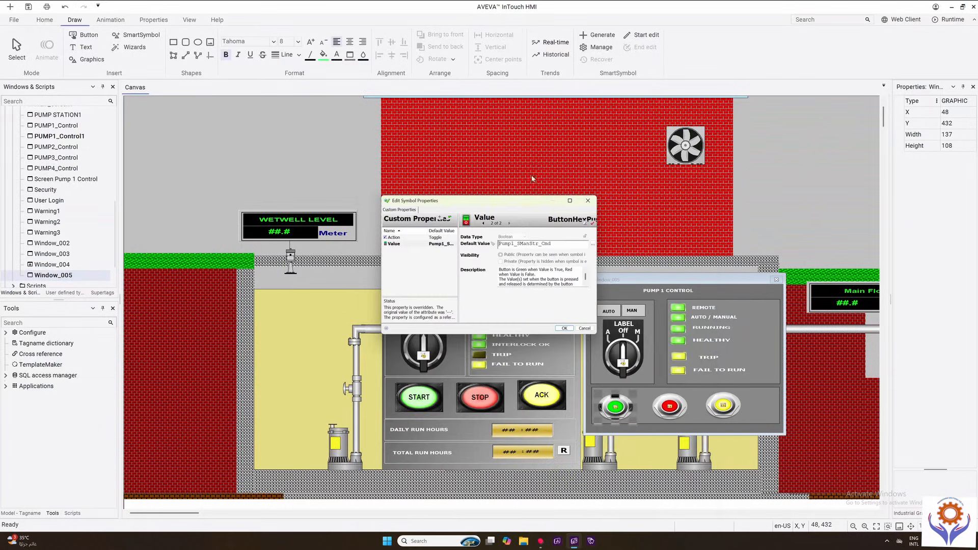
click(565, 329)
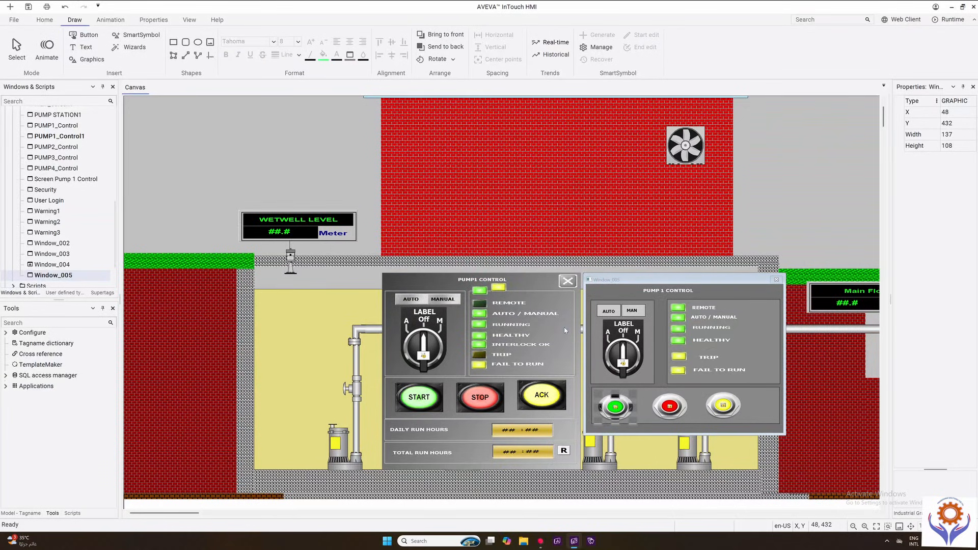
- Link the red push button's Value property to the tag Pump1_SManStp_Cmd
double_click(670, 407)
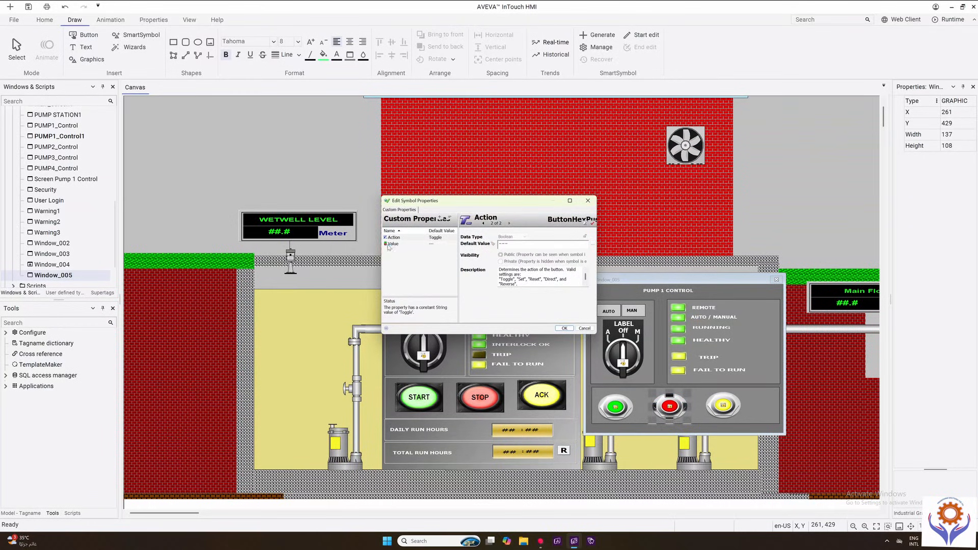
click(407, 244)
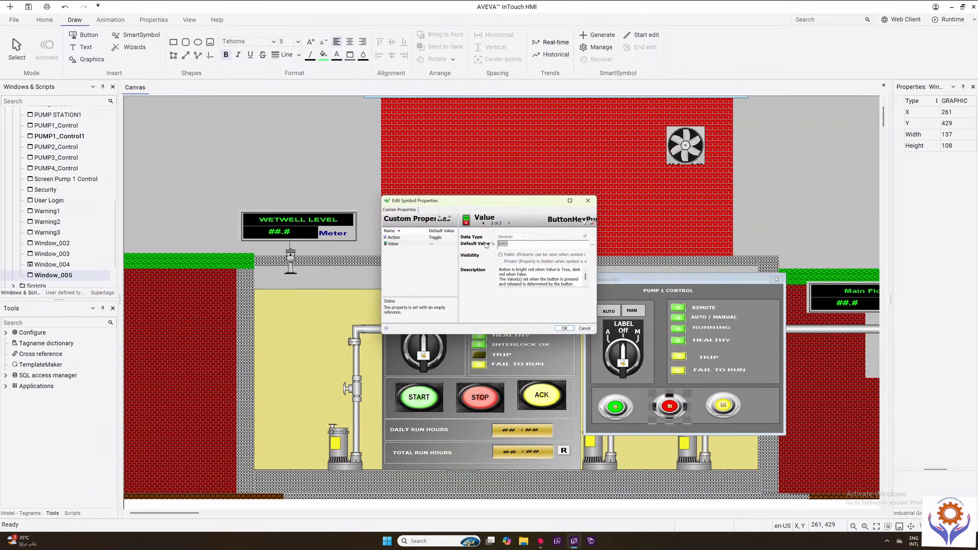
key(BackSpace)
double_click(500, 244)
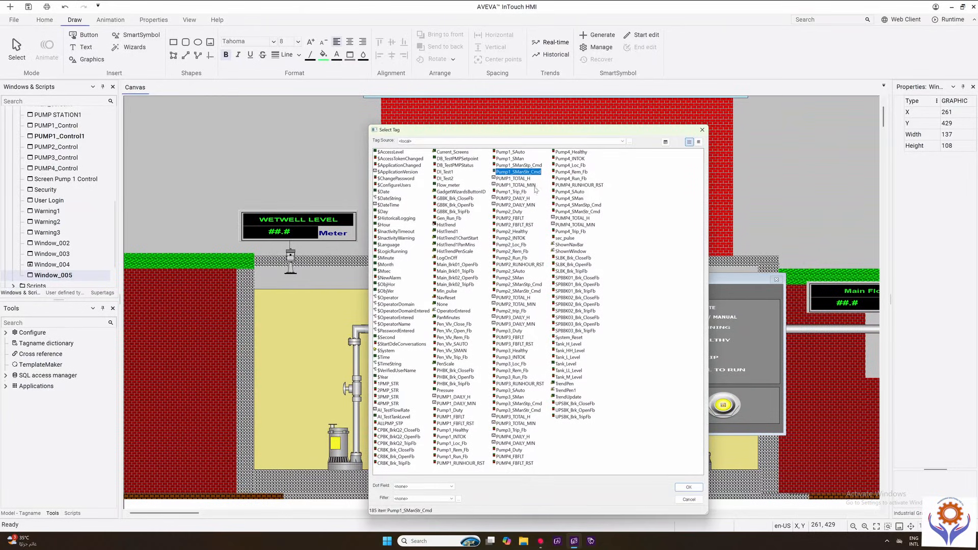
double_click(519, 165)
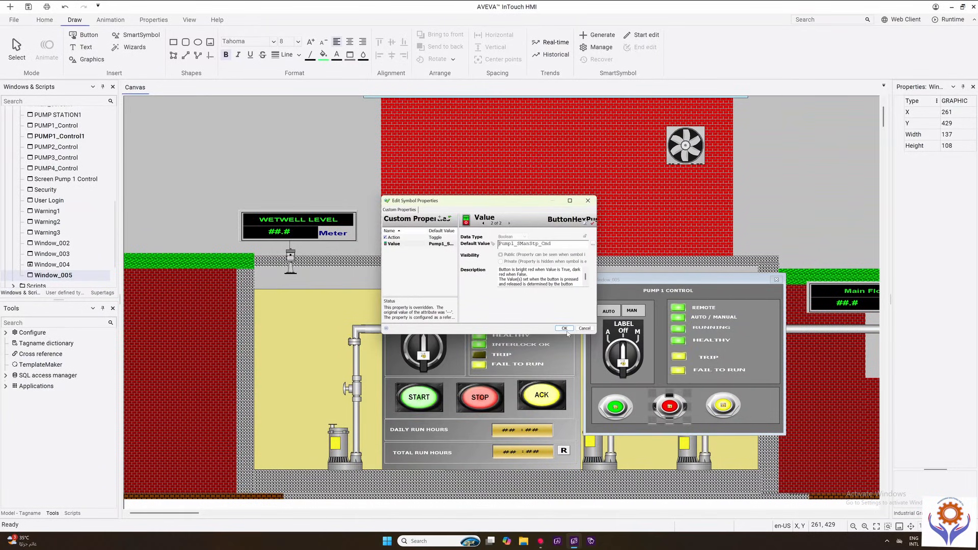
click(565, 328)
- Link the yellow push button's Value property to the tag PUMP1_FBFLT_RST
double_click(723, 405)
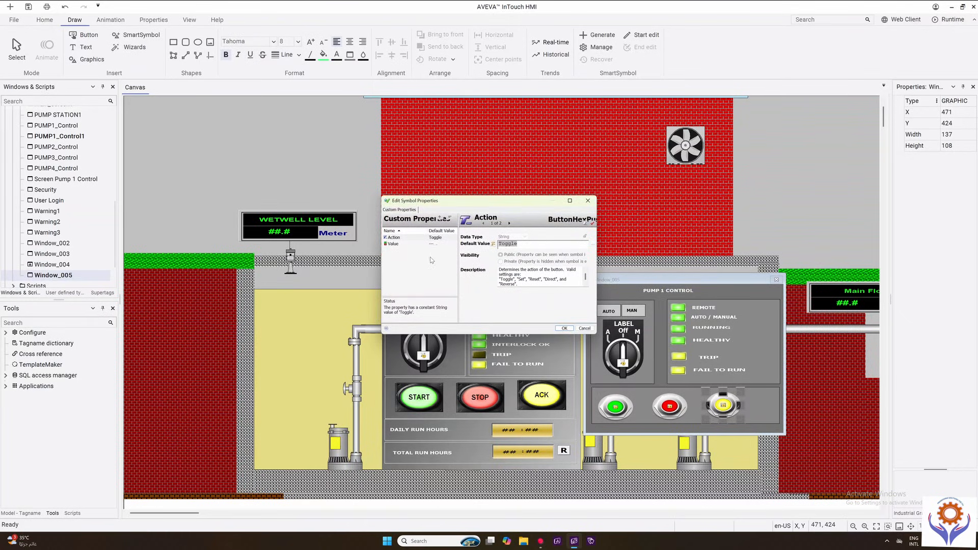
click(400, 245)
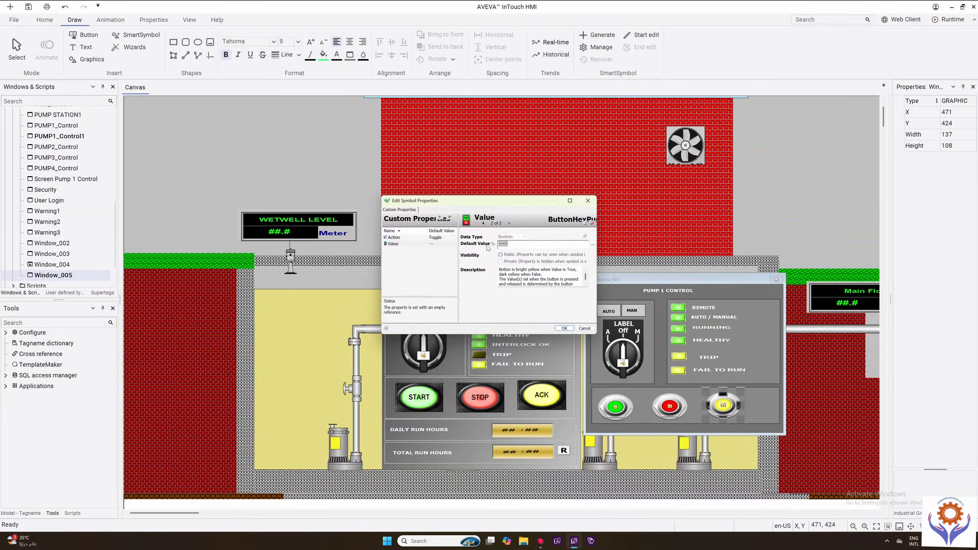
key(BackSpace)
double_click(508, 246)
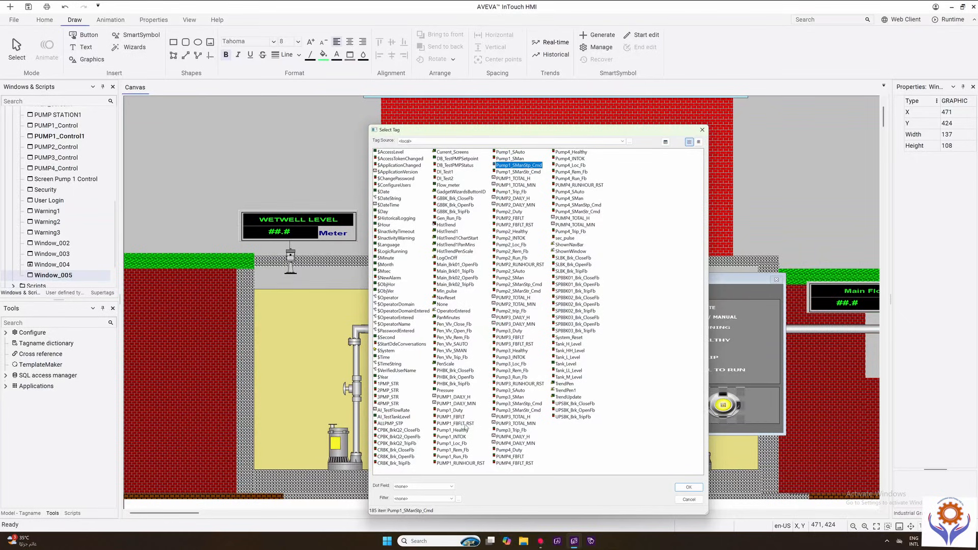
double_click(455, 423)
click(563, 329)
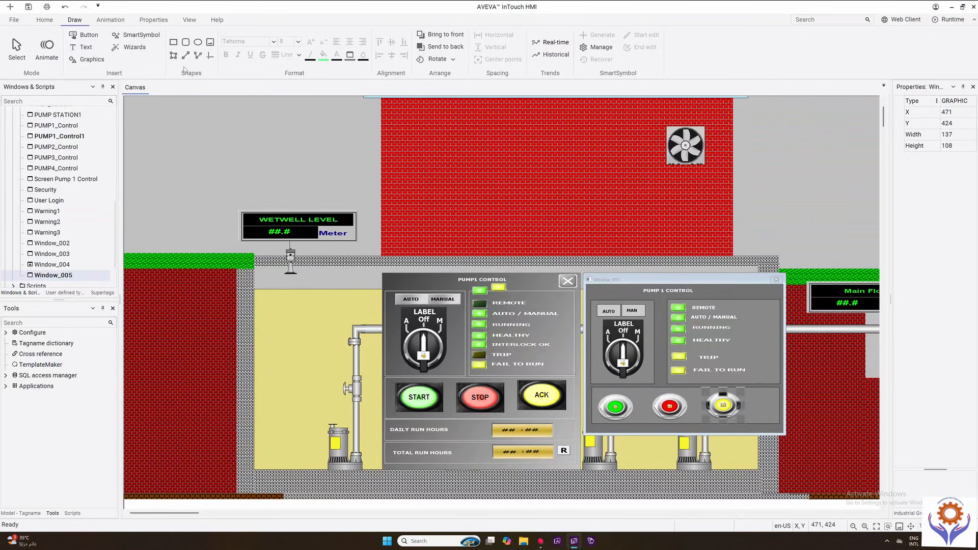
- Check the existing panel's close button and look through the Graphic Toolbox's Buttons category for a similar symbol
click(569, 282)
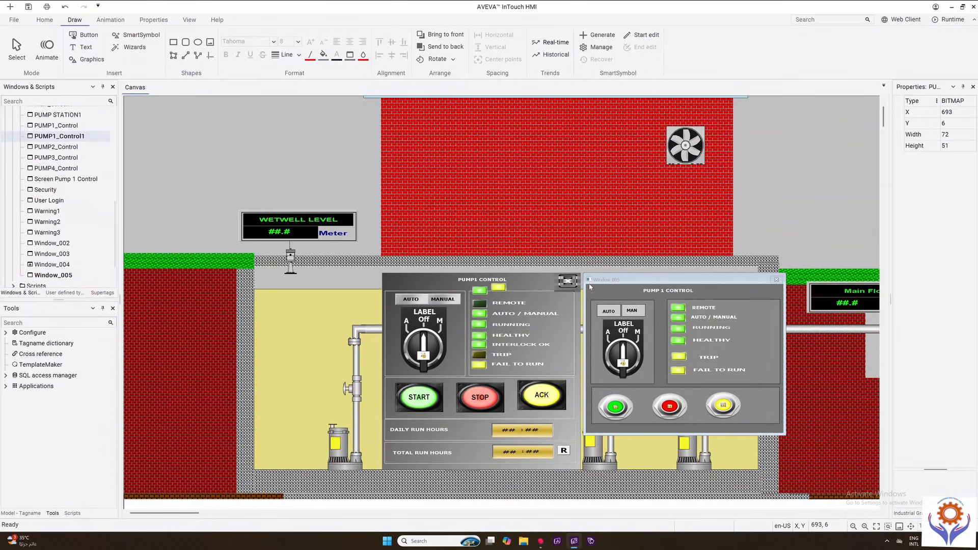
click(770, 295)
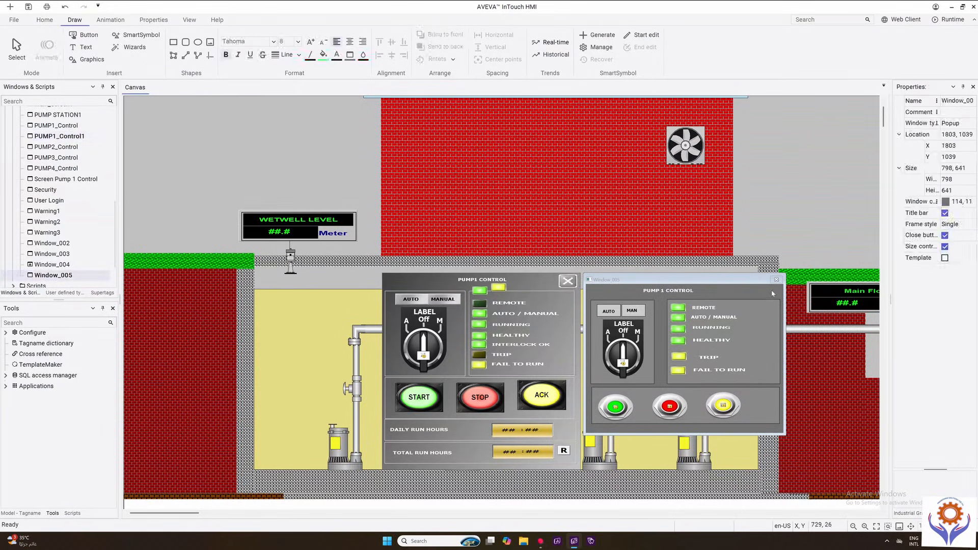
click(90, 59)
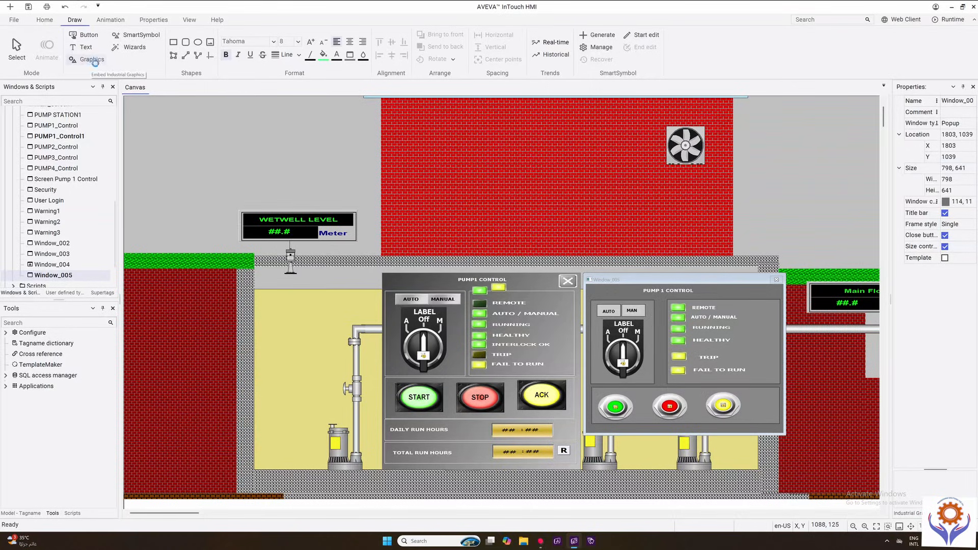
mouse_move(472, 135)
mouse_down()
mouse_move(473, 205)
mouse_move(474, 126)
mouse_up()
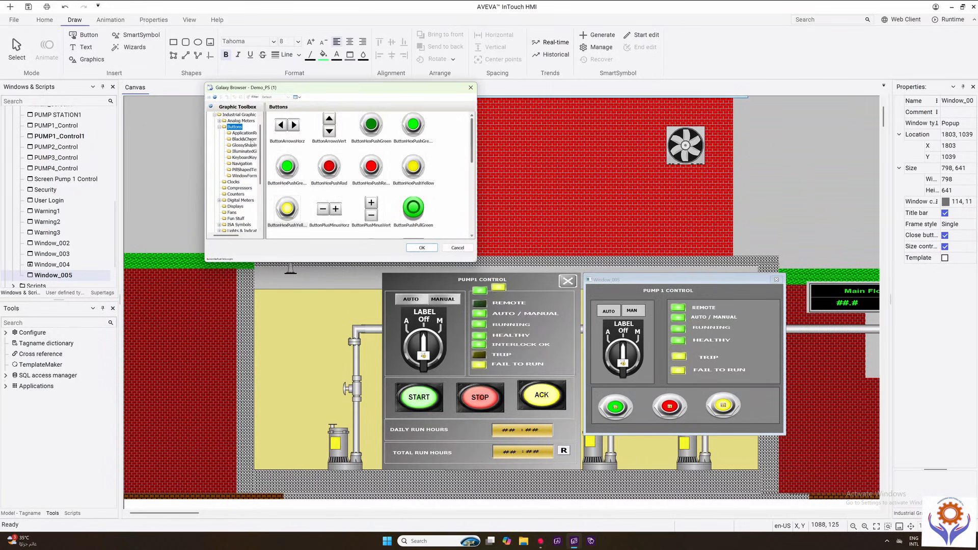
click(471, 88)
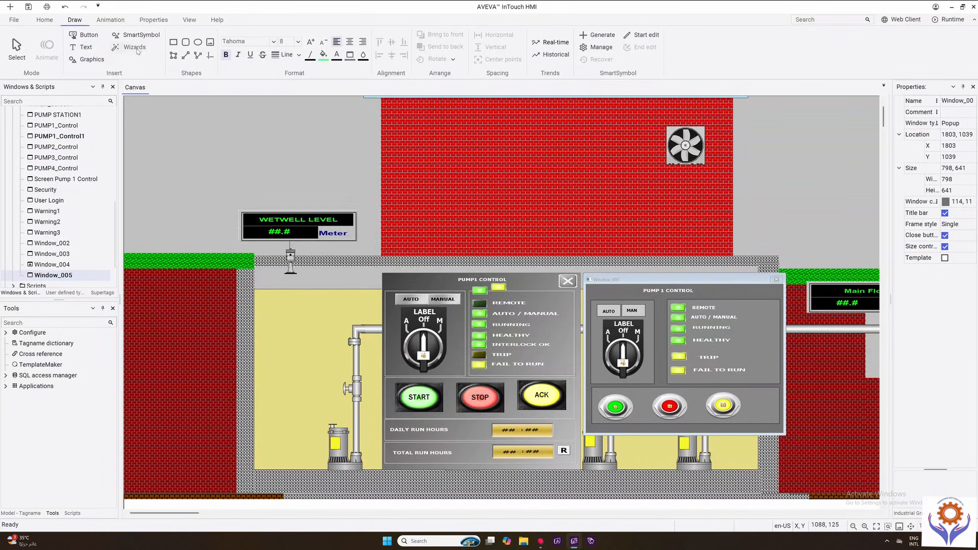
- Browse the wizard categories, from Buttons and Clocks to Windows Controls and Switches, for a suitable close button
click(135, 46)
click(401, 212)
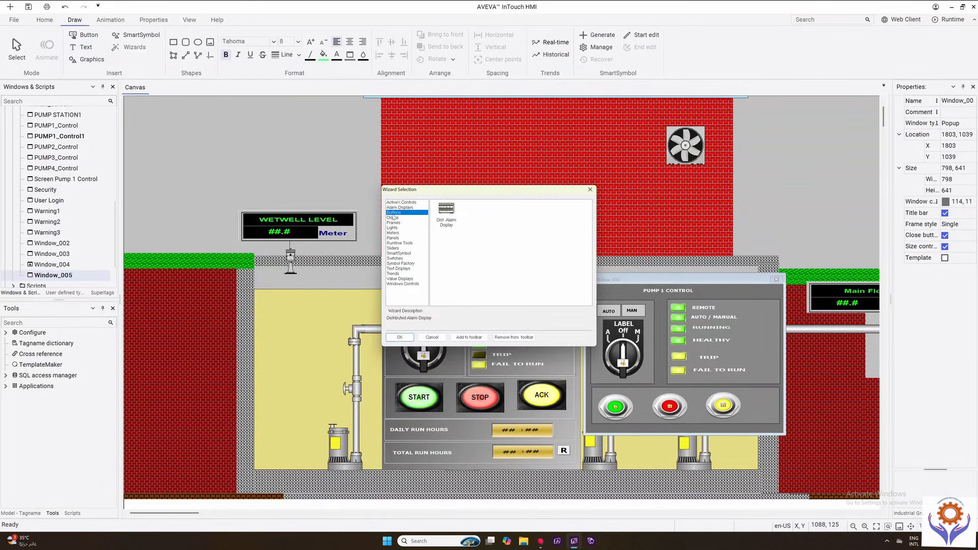
click(395, 218)
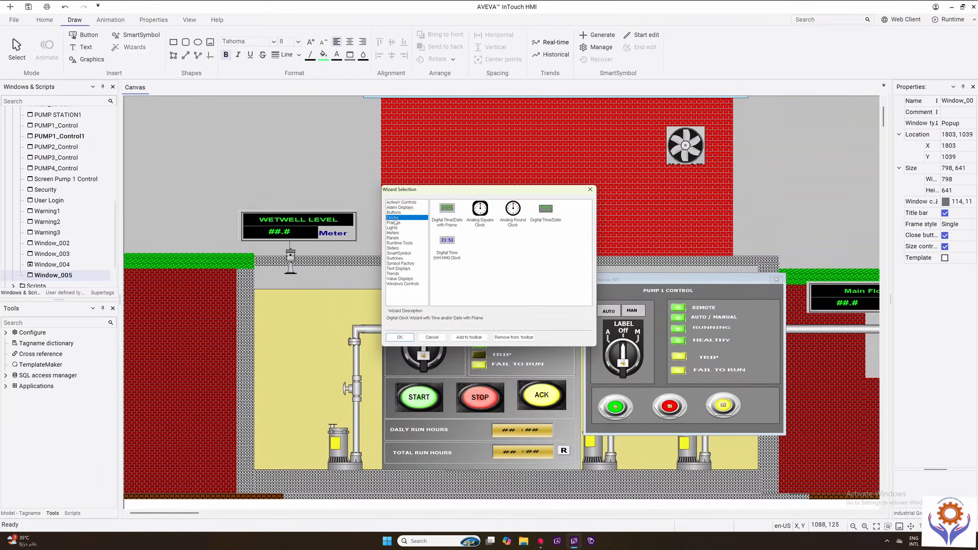
click(394, 233)
click(391, 244)
click(394, 253)
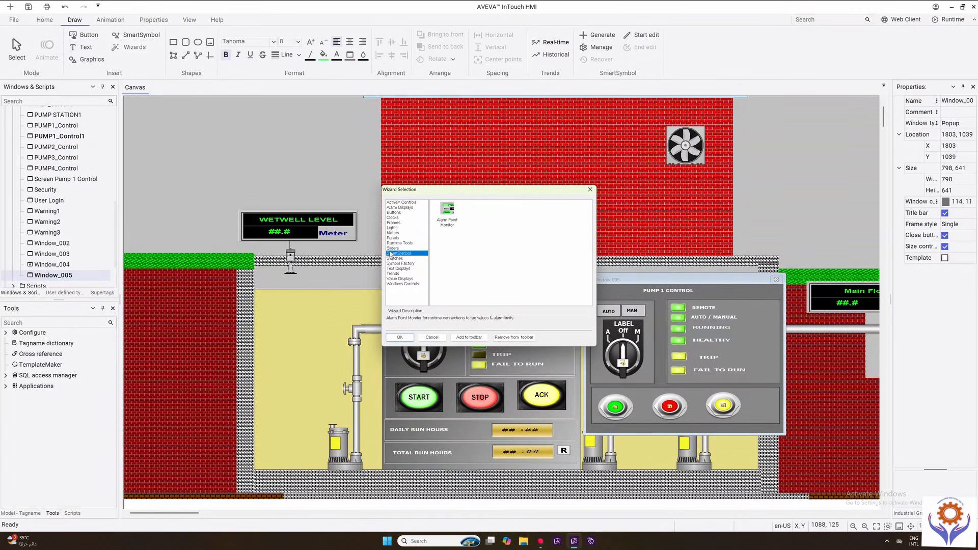
click(394, 263)
click(395, 269)
click(396, 279)
click(397, 284)
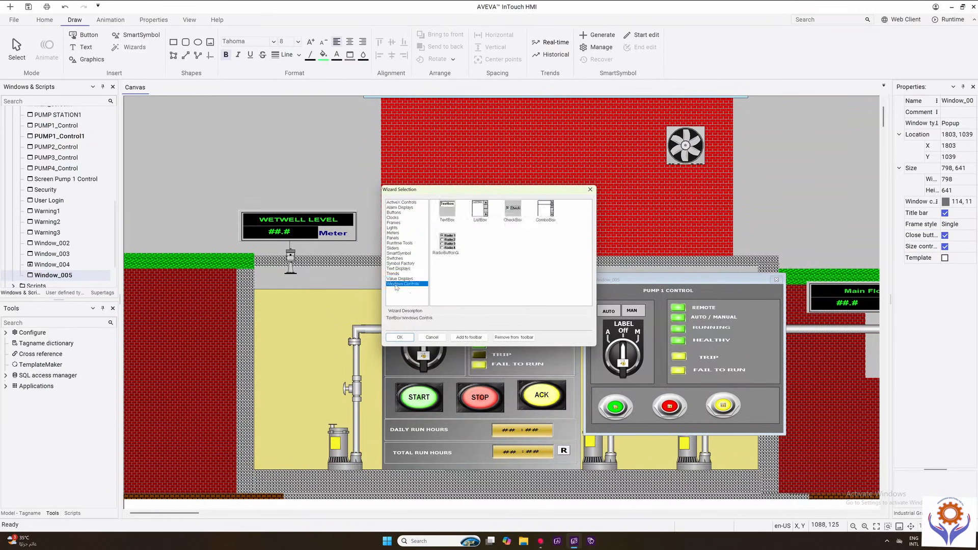
click(396, 274)
click(396, 263)
click(395, 258)
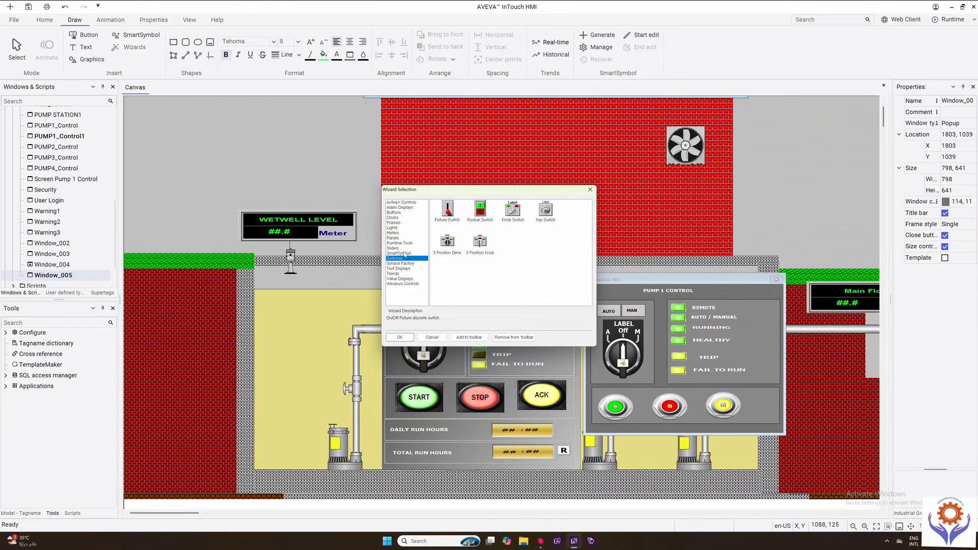
click(591, 190)
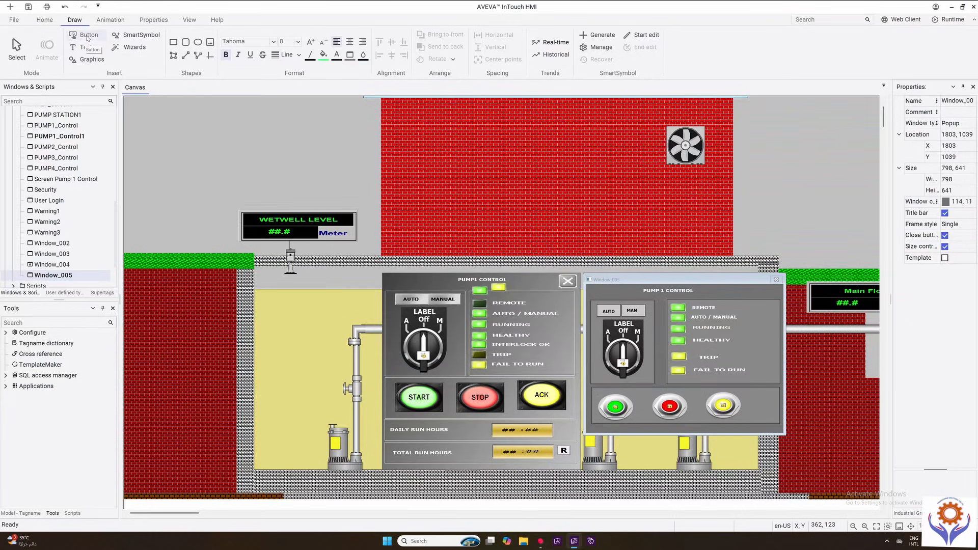
- Try a rectangle of about 62 by 36 filled with colour 222222 in the popup's upper-right corner, and delete it
click(173, 42)
drag(767, 285, 781, 296)
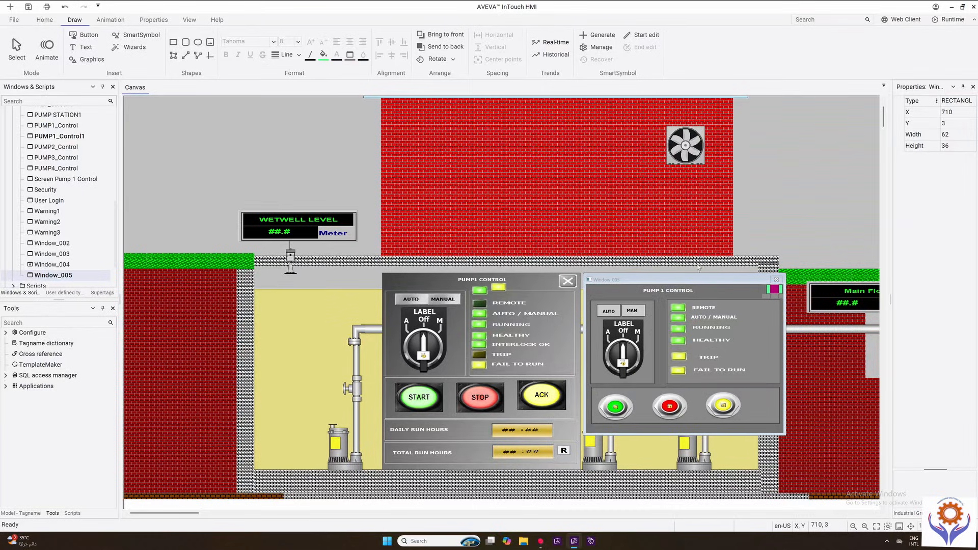
click(323, 54)
click(486, 330)
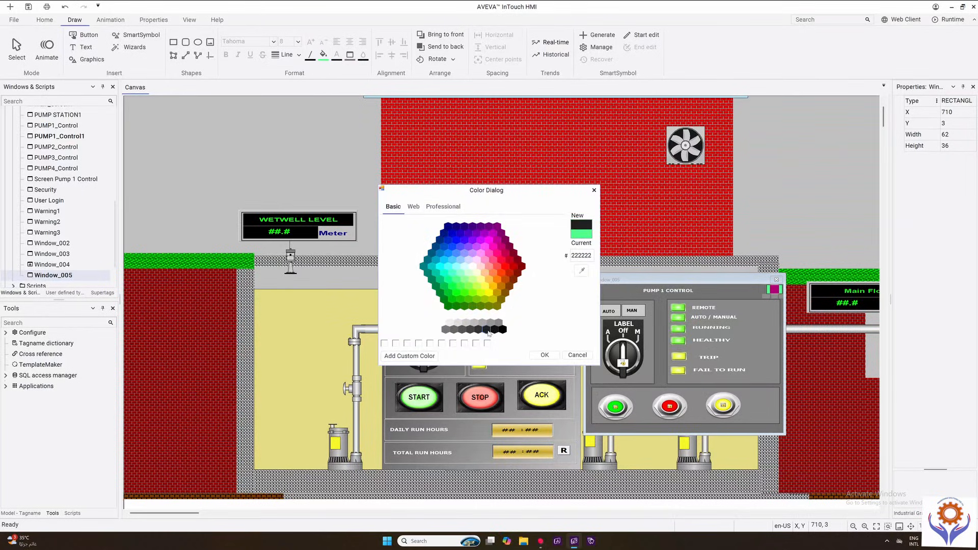
click(544, 355)
click(751, 300)
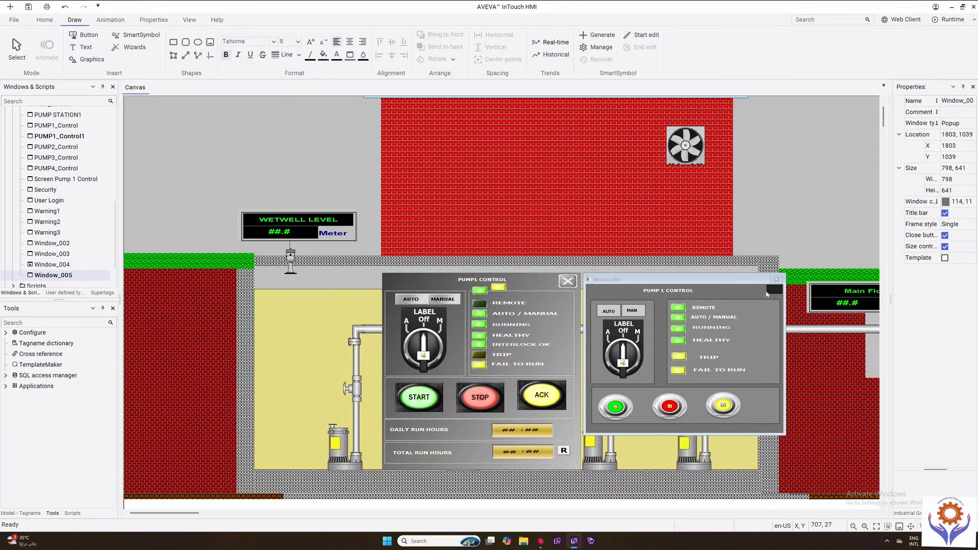
click(774, 291)
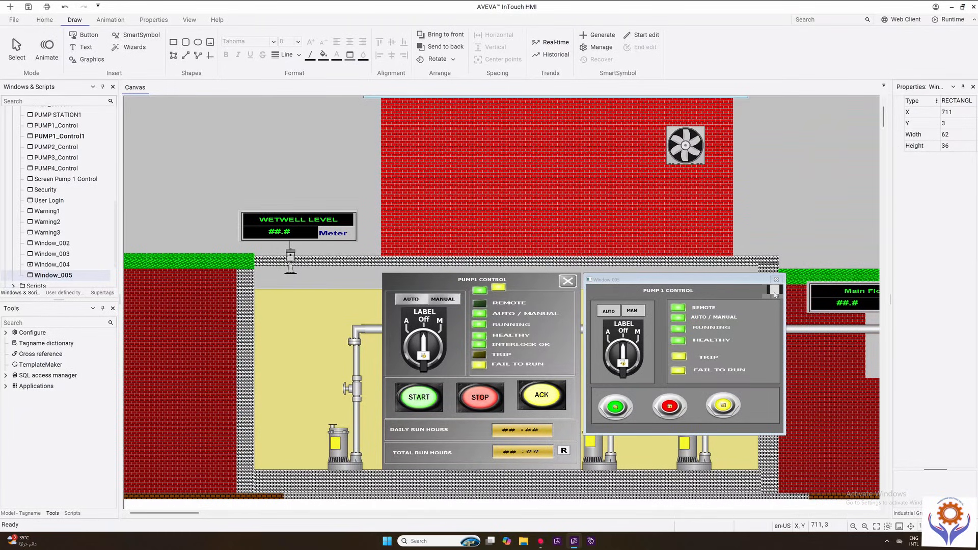
key(Delete)
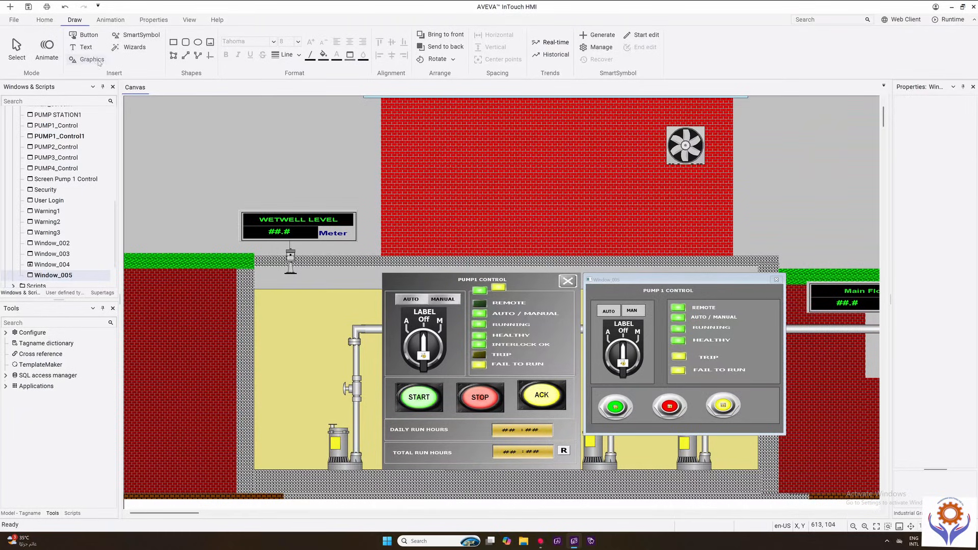
- Add a button of about 68 by 31 in the popup's upper-right corner and replace its text with x
click(82, 36)
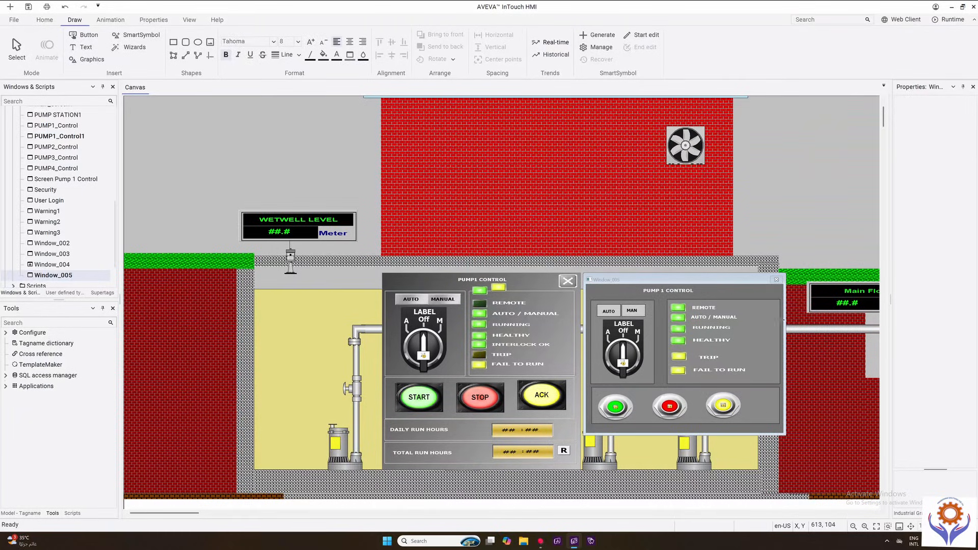
drag(764, 285, 782, 293)
click(774, 290)
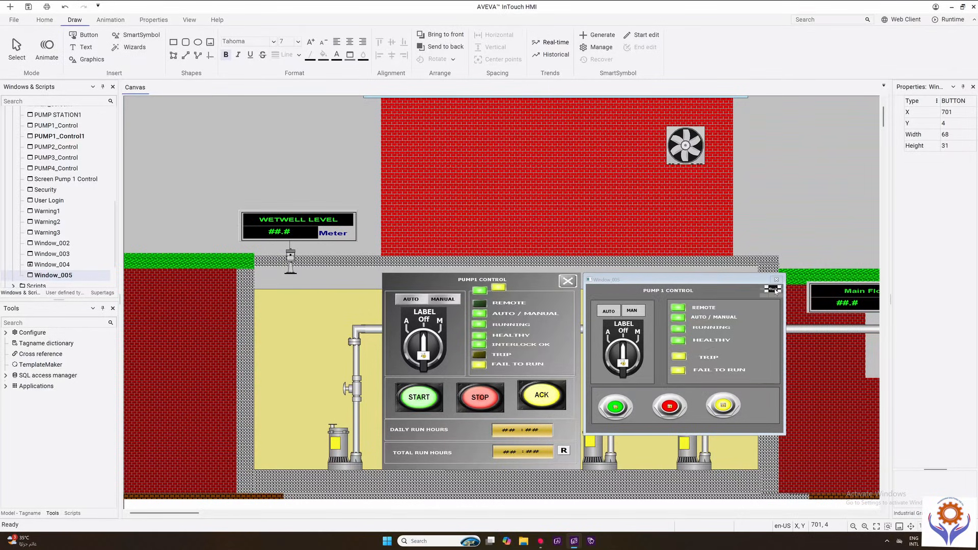
right_click(774, 291)
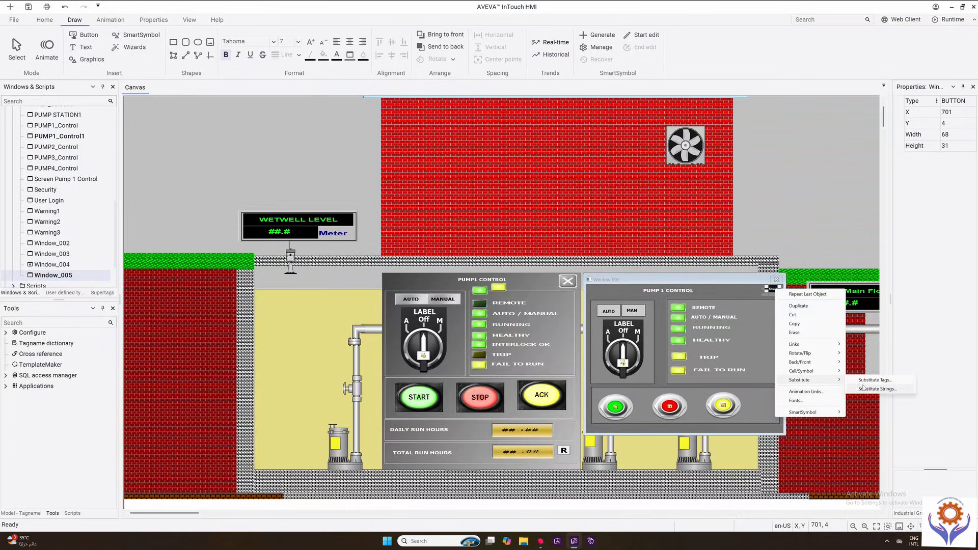
click(865, 389)
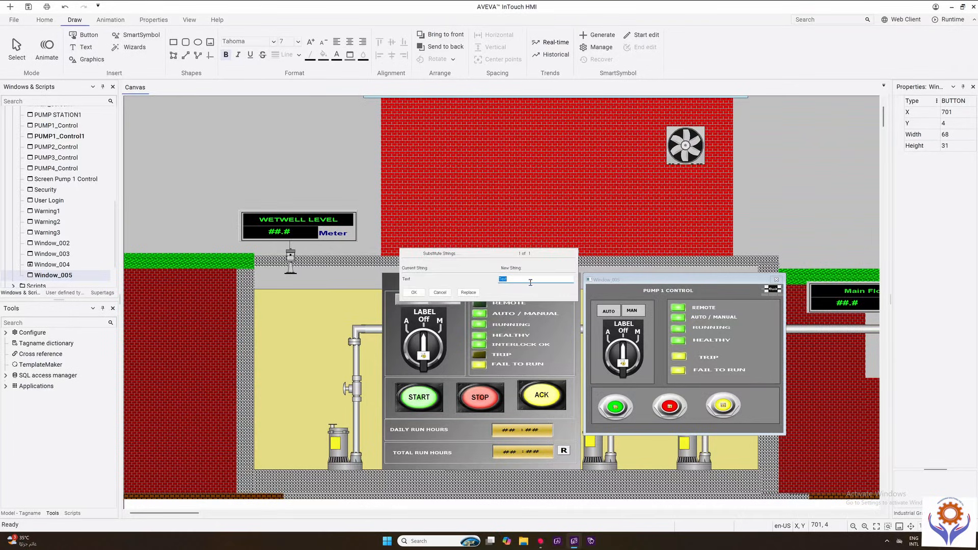
text(x)
click(420, 294)
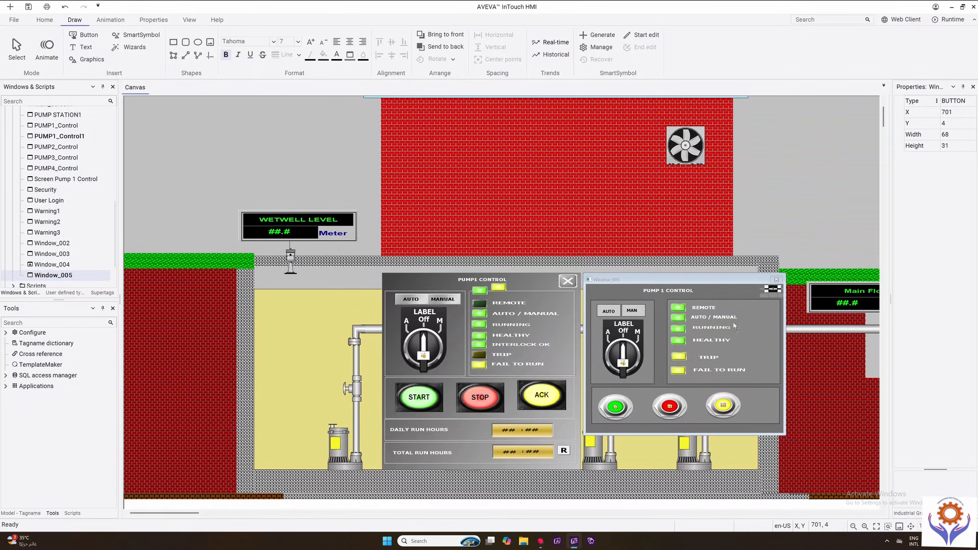
click(757, 302)
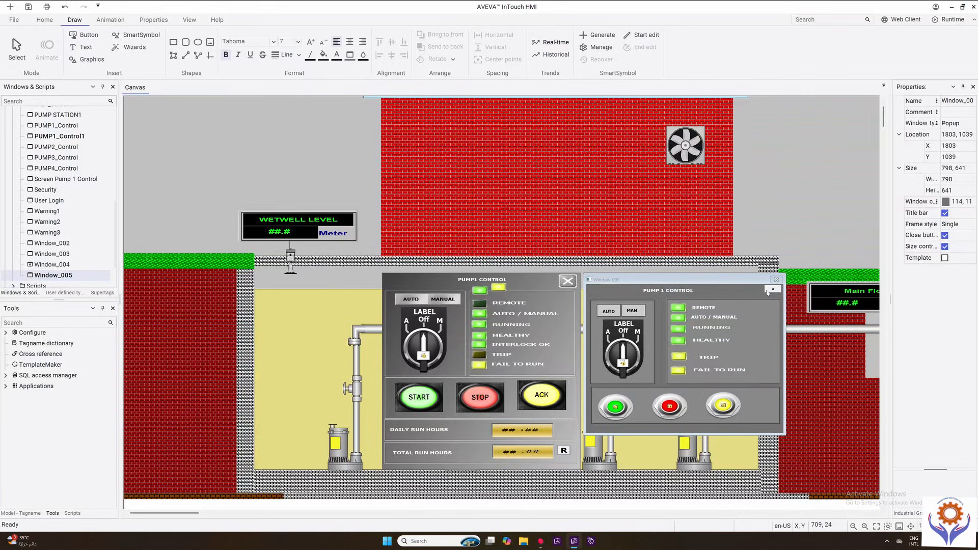
- Give the x button a Hide Window link that hides Window_005 when touched
double_click(767, 293)
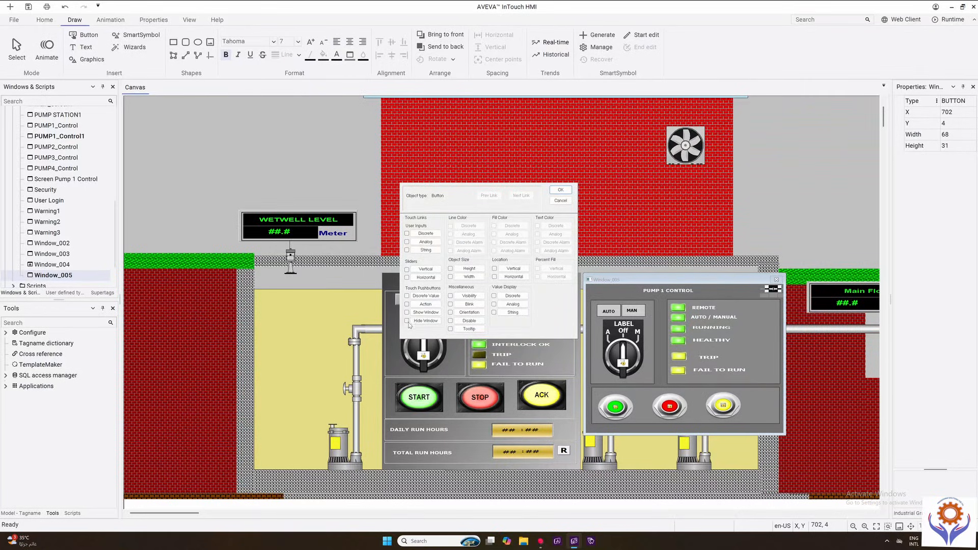
click(407, 321)
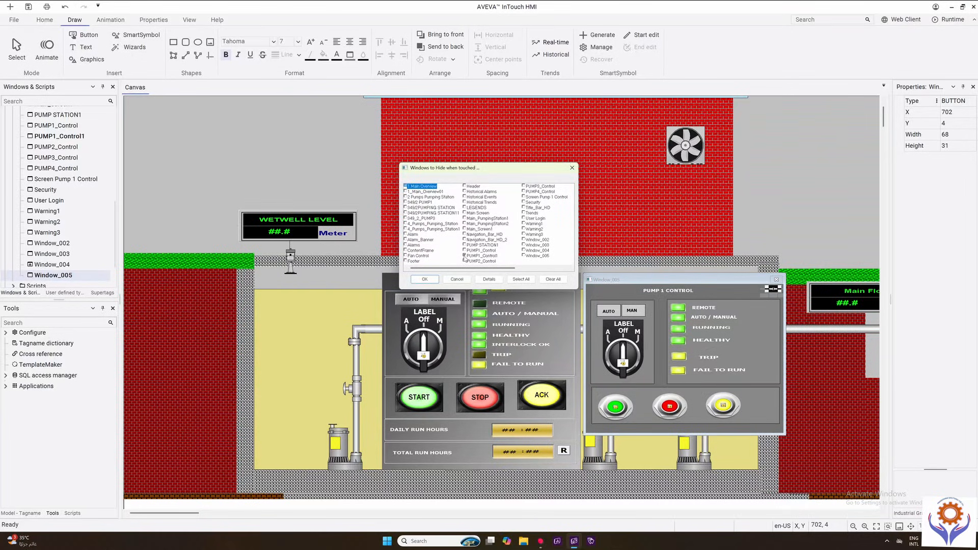
click(465, 257)
click(523, 256)
click(424, 279)
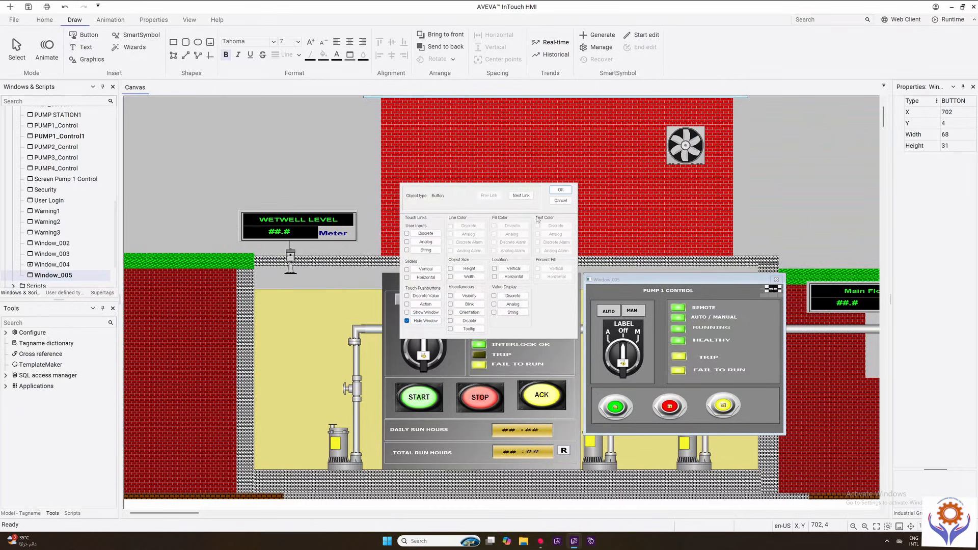
click(555, 196)
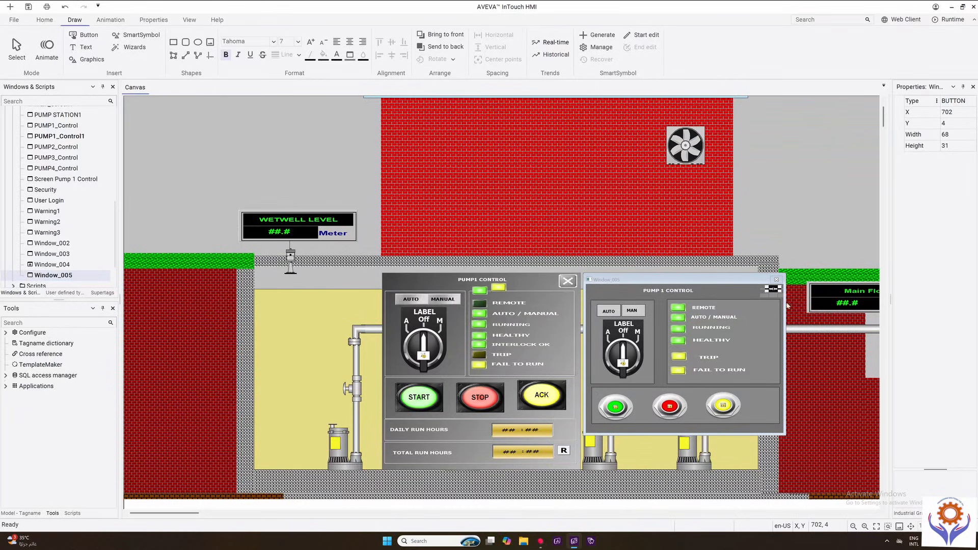
click(754, 296)
- Give the x button an On Left Click/Key Down action script, replacing the existing script lines with Hideself
double_click(773, 289)
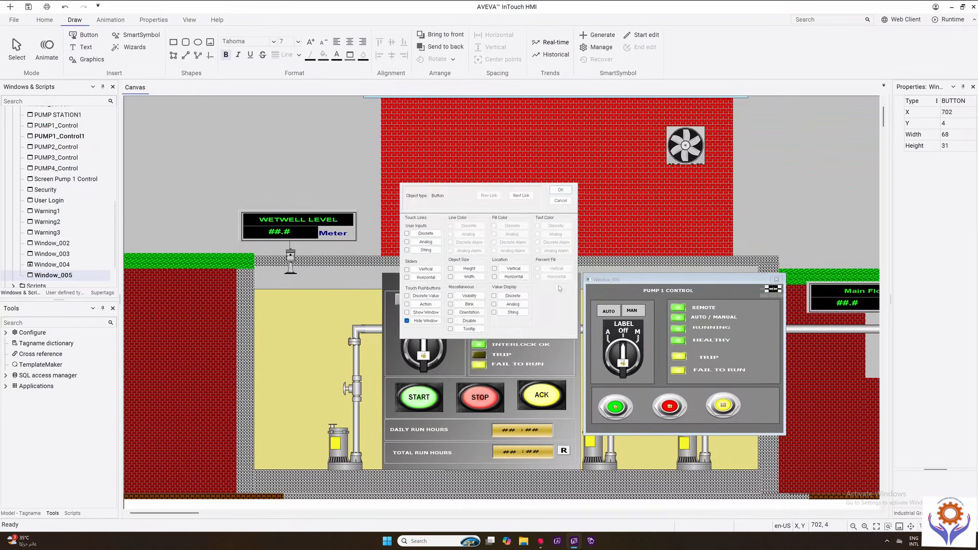
click(416, 306)
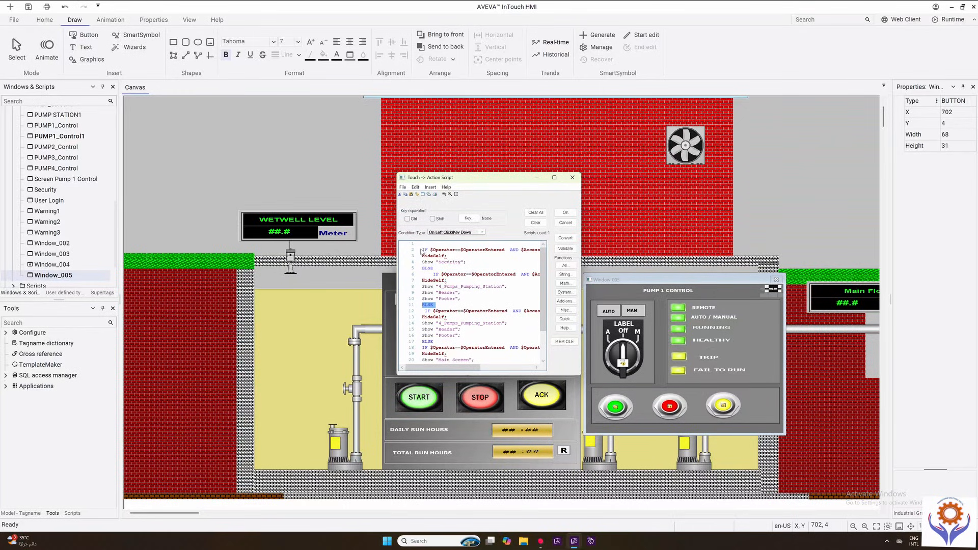
drag(424, 251, 472, 385)
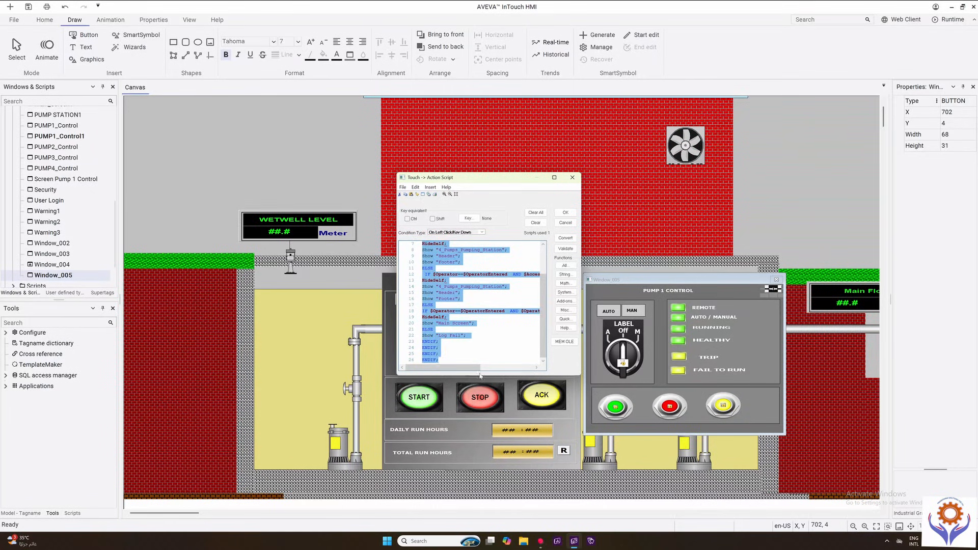
key(Delete)
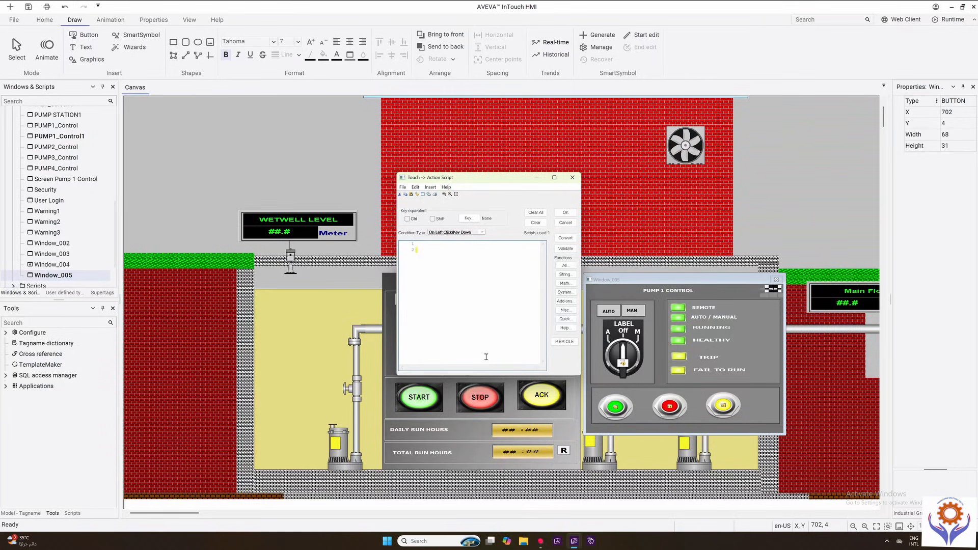
key(BackSpace)
key(BackSpace)
text(Hideself)
click(565, 213)
click(560, 195)
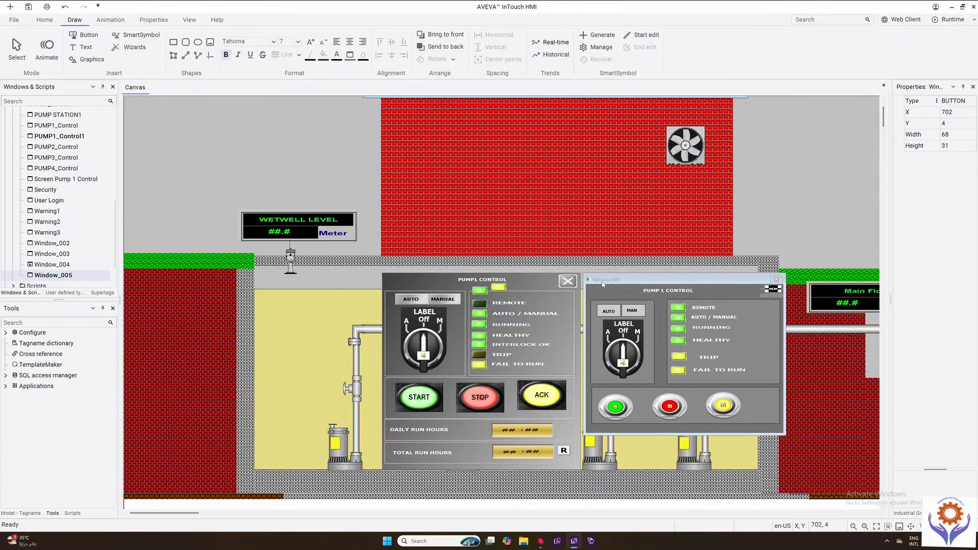
- Try giving the leftmost pump in Main_PumpingStation2 a touch pushbutton action script reading Show Window_003
click(803, 244)
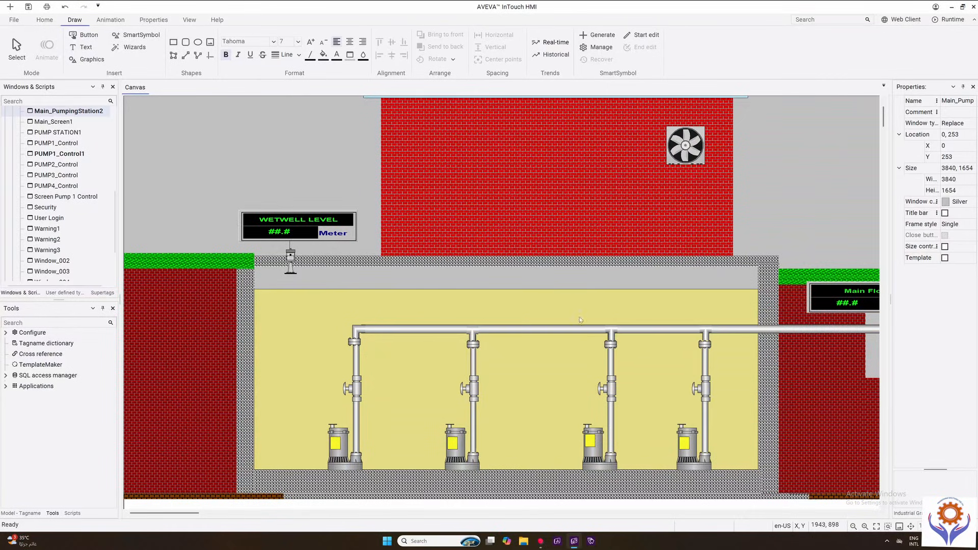
double_click(346, 460)
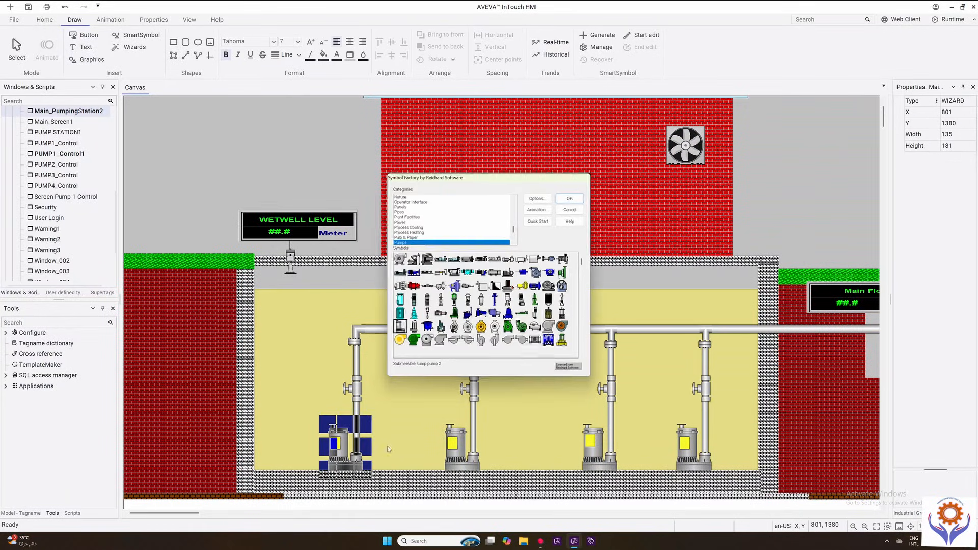
click(541, 211)
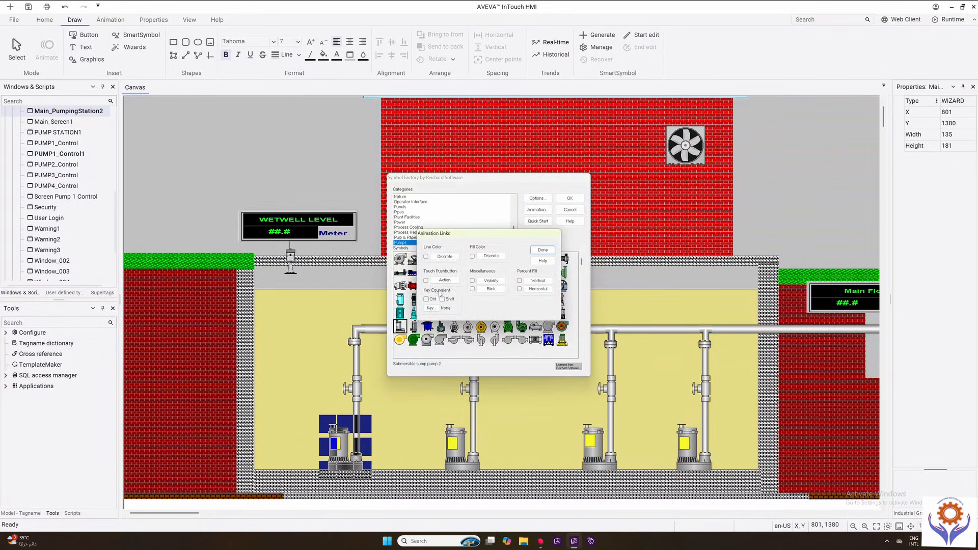
click(426, 282)
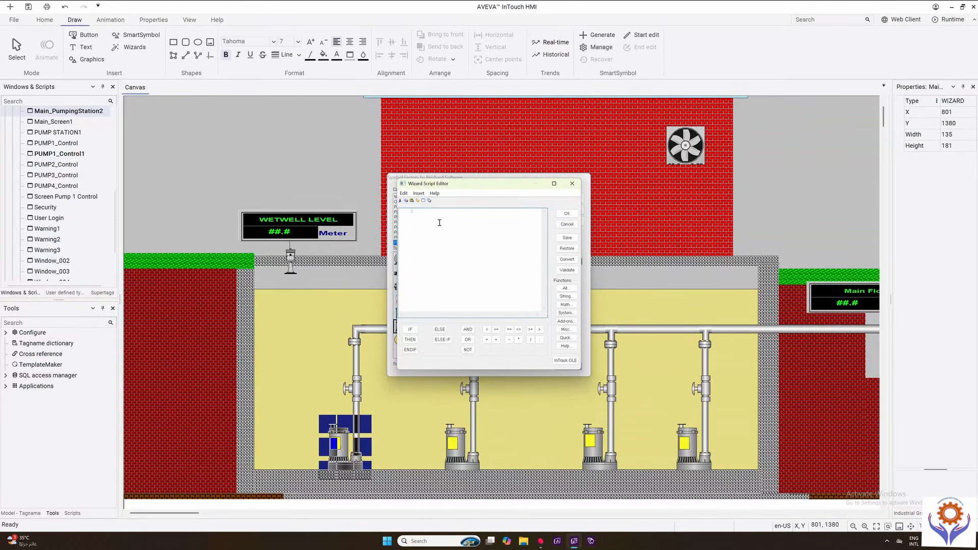
text(show)
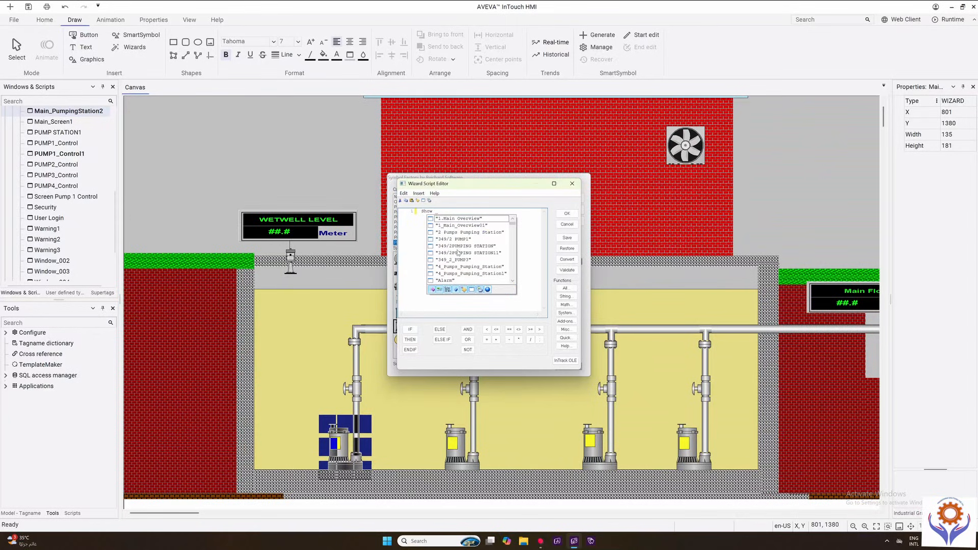
drag(513, 224, 516, 281)
scroll(513, 260, down, 8)
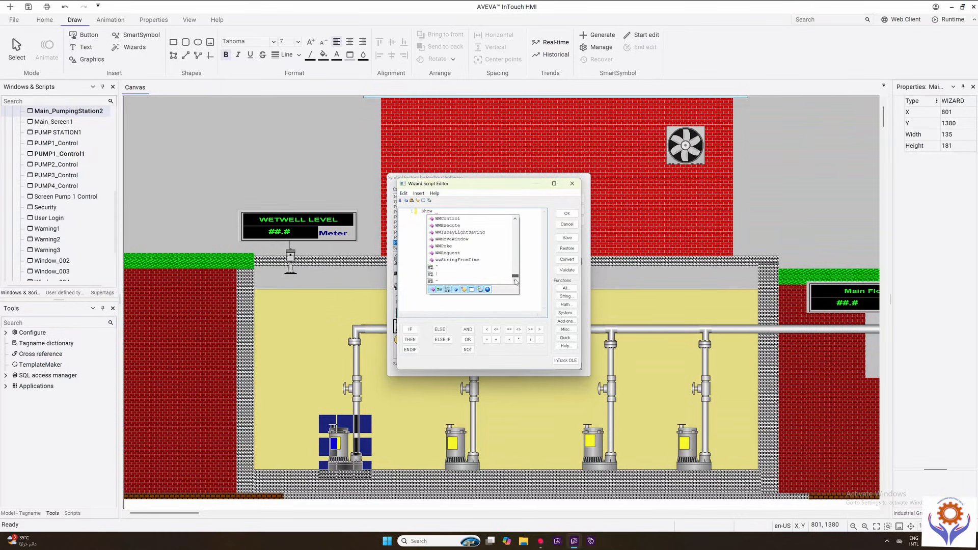
scroll(517, 251, up, 13)
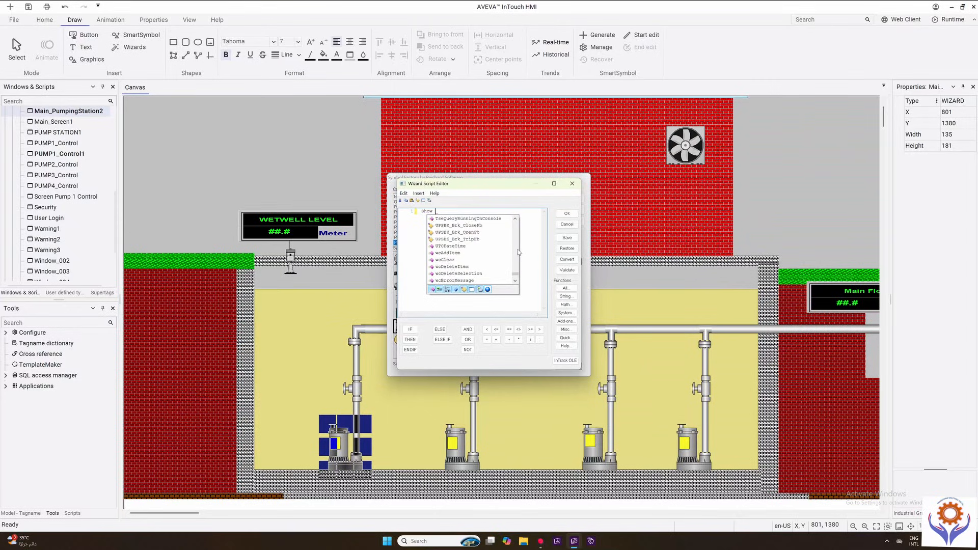
click(439, 211)
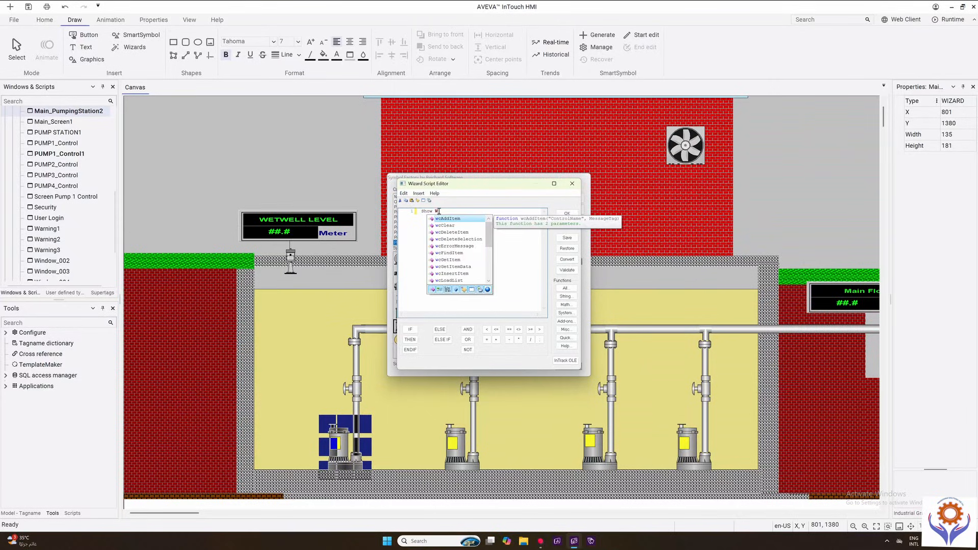
text(Windo)
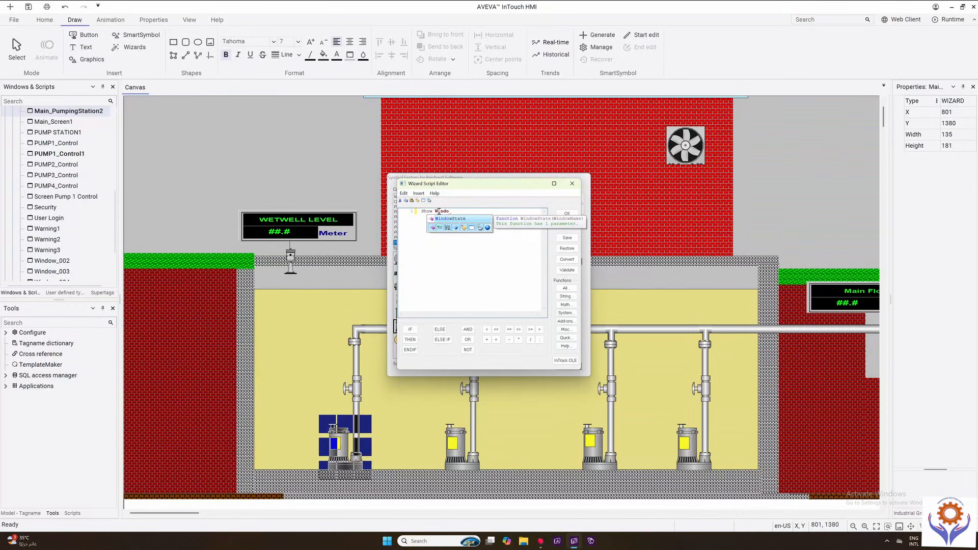
text(w )
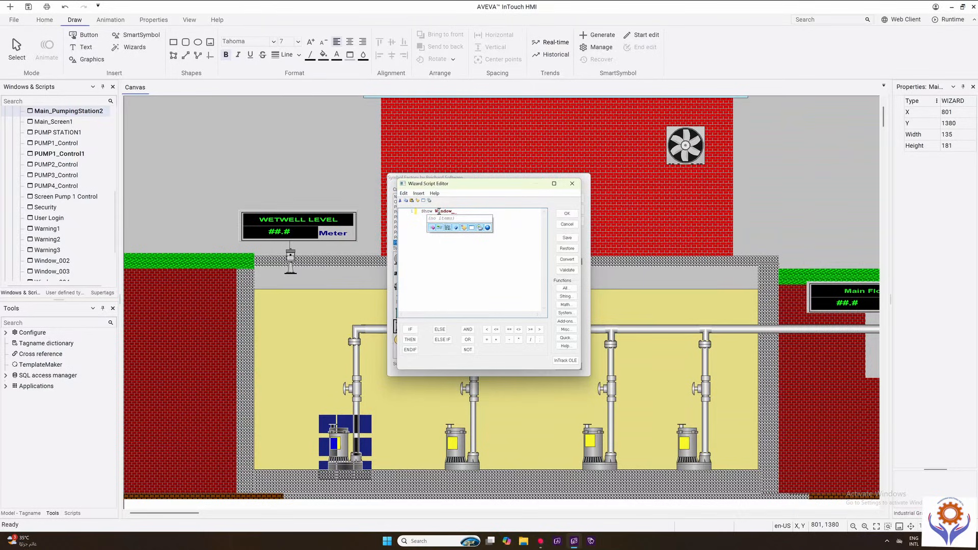
text(003)
- Remove Window_003 from the pump's action script and try replacing the Show command with ShownWindow
drag(463, 211, 436, 214)
click(455, 216)
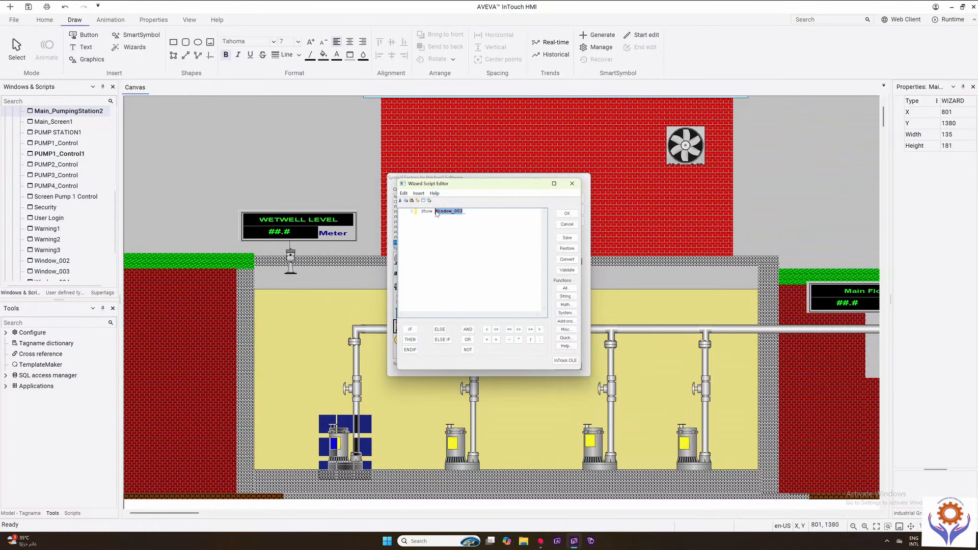
key(BackSpace)
double_click(438, 212)
click(438, 212)
key(BackSpace)
key(BackSpace)
text(w)
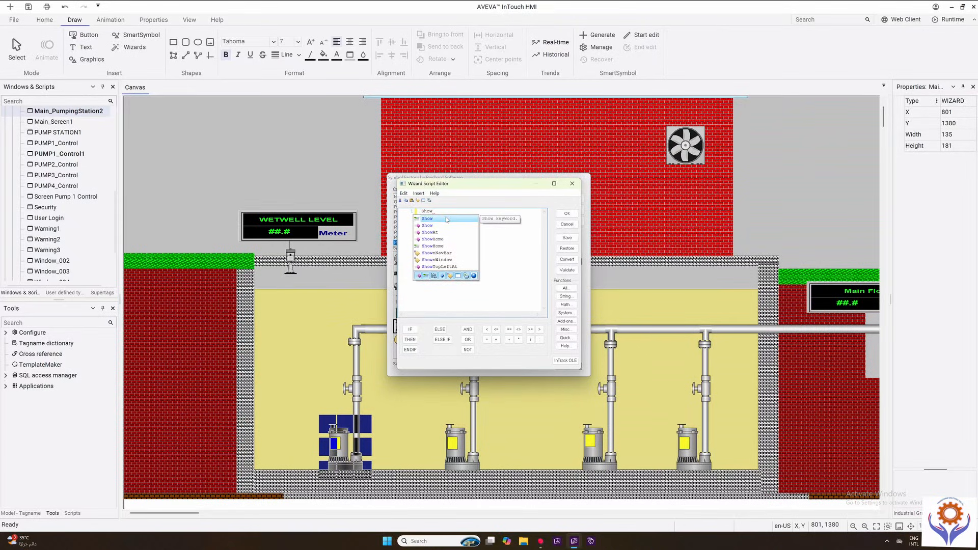
click(452, 261)
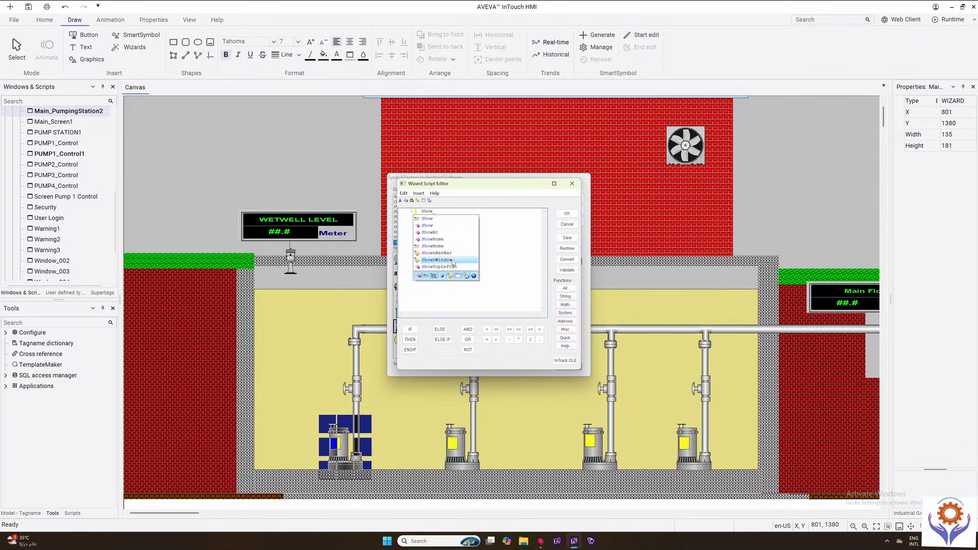
double_click(453, 261)
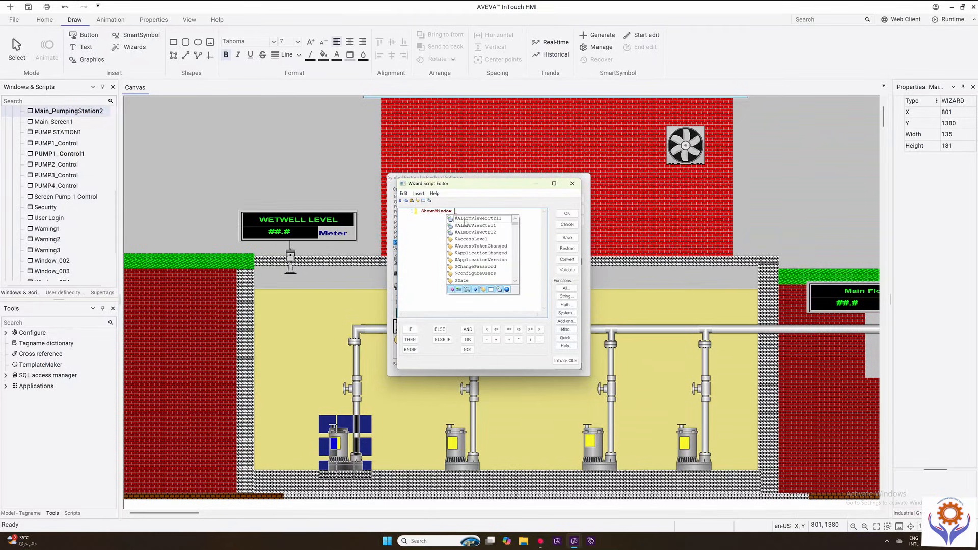
- Look through the script suggestions for an entry to follow ShownWindow, and discard the script and the pump symbol's changes
drag(515, 223, 538, 233)
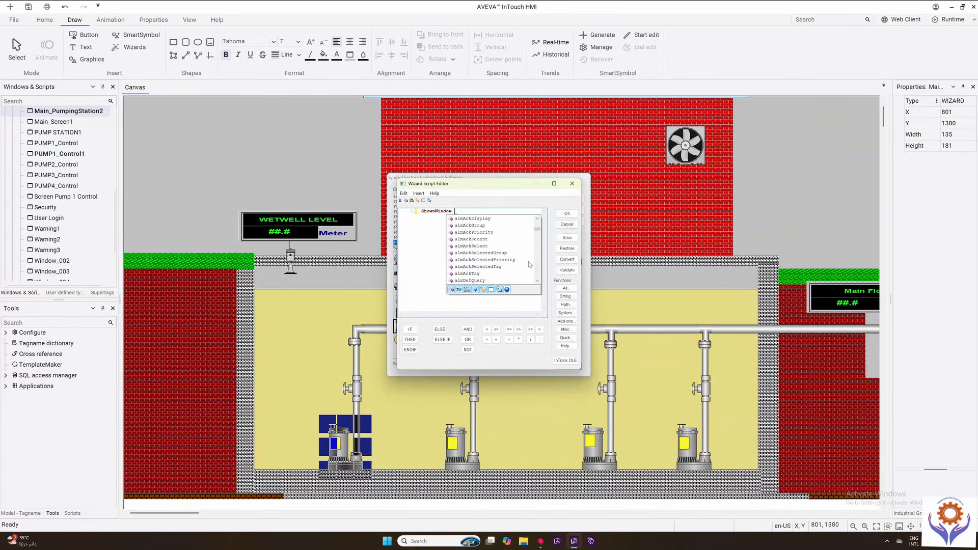
drag(538, 232, 538, 280)
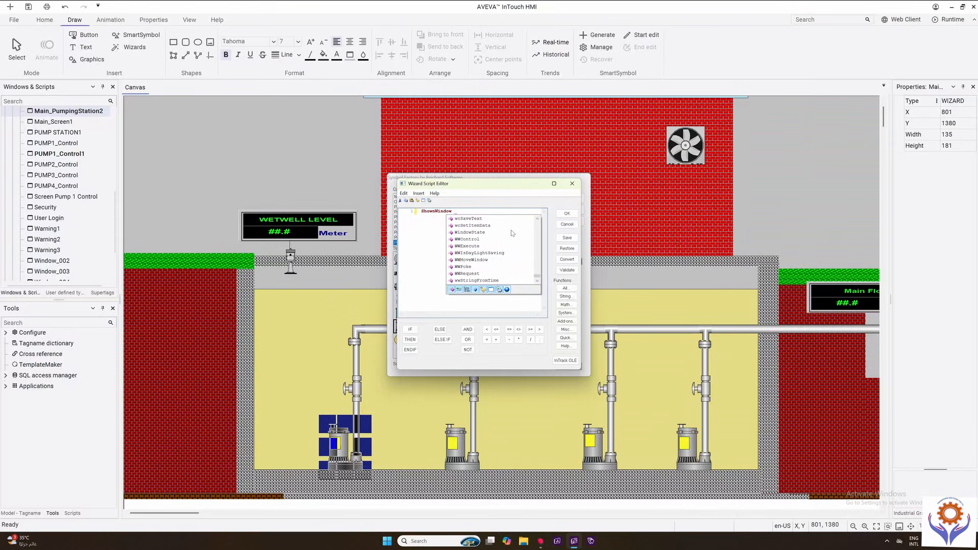
drag(457, 211, 434, 214)
click(478, 216)
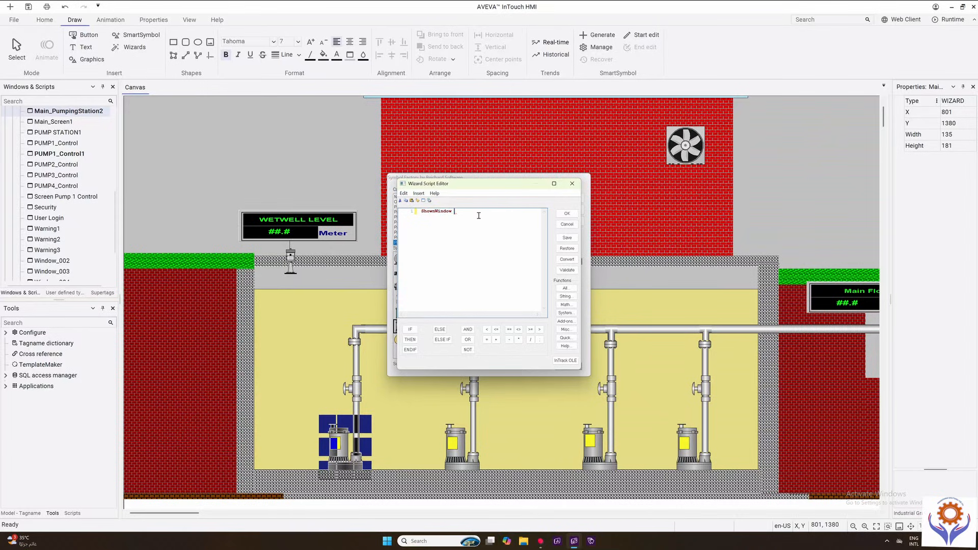
click(569, 223)
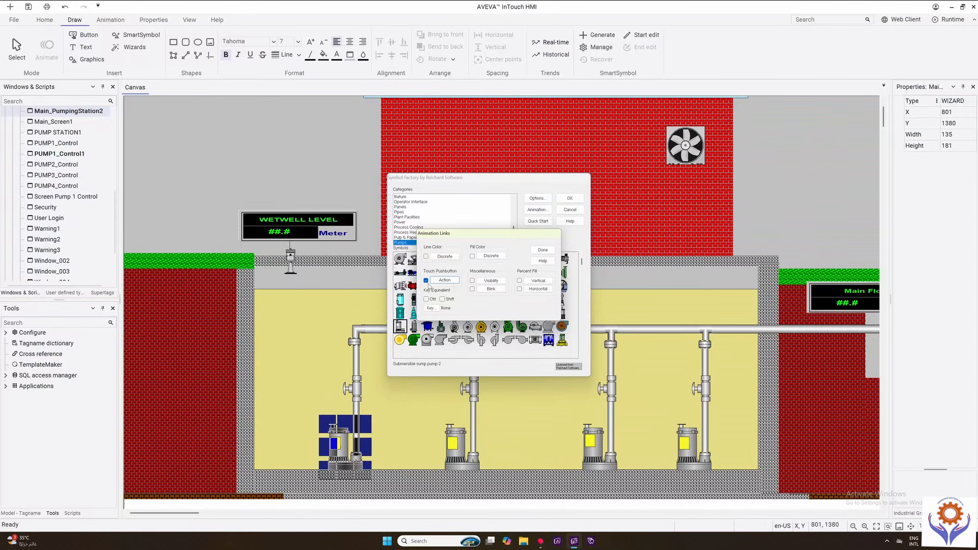
click(426, 281)
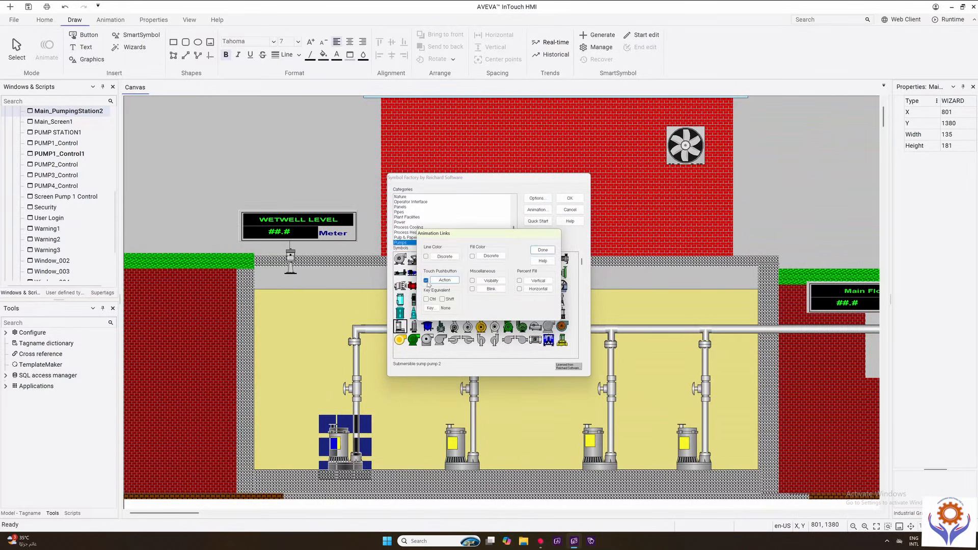
click(543, 251)
click(572, 210)
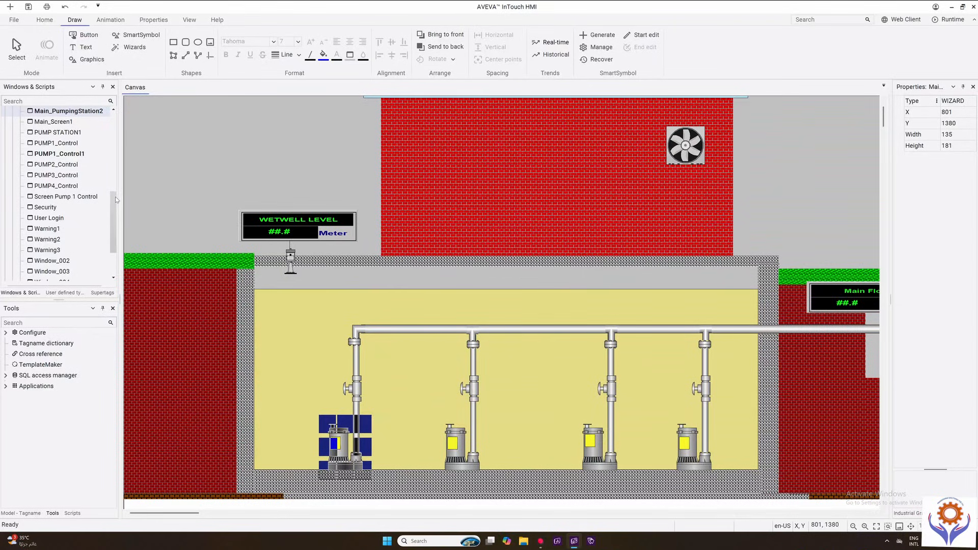
- Examine the touch action script of the Pump 4 symbol in the 4_Pumps_Pumping_Station window, and close it without changes
scroll(116, 200, down, 2)
scroll(117, 188, up, 4)
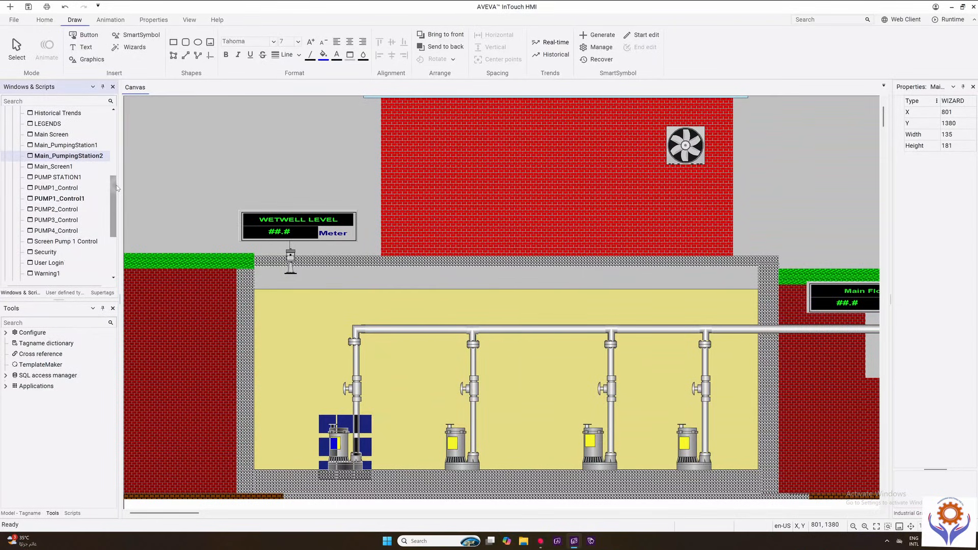
scroll(87, 153, up, 3)
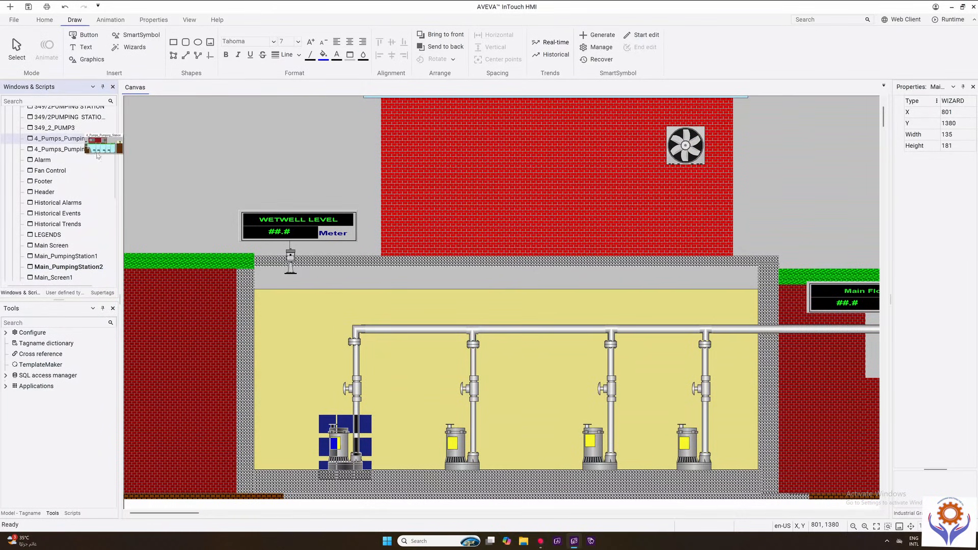
double_click(85, 143)
double_click(400, 439)
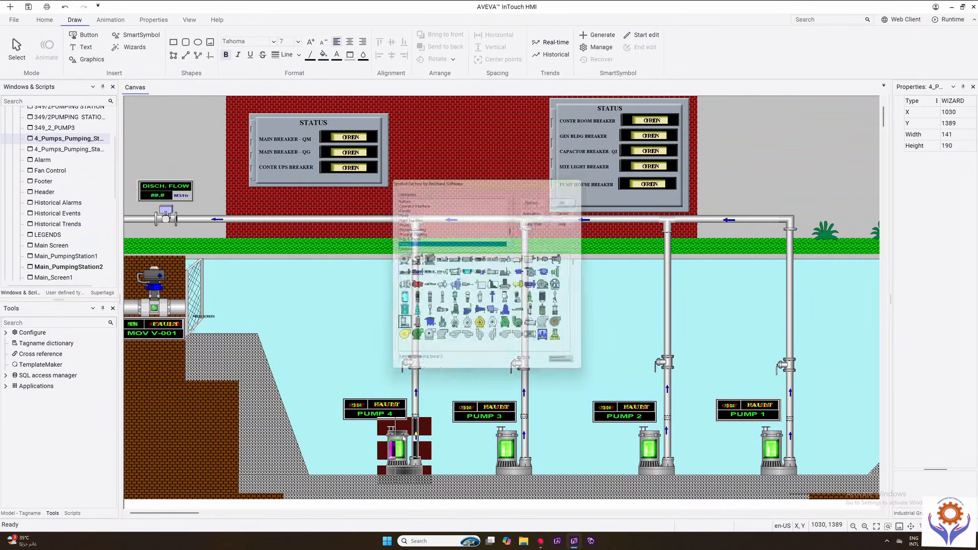
click(536, 211)
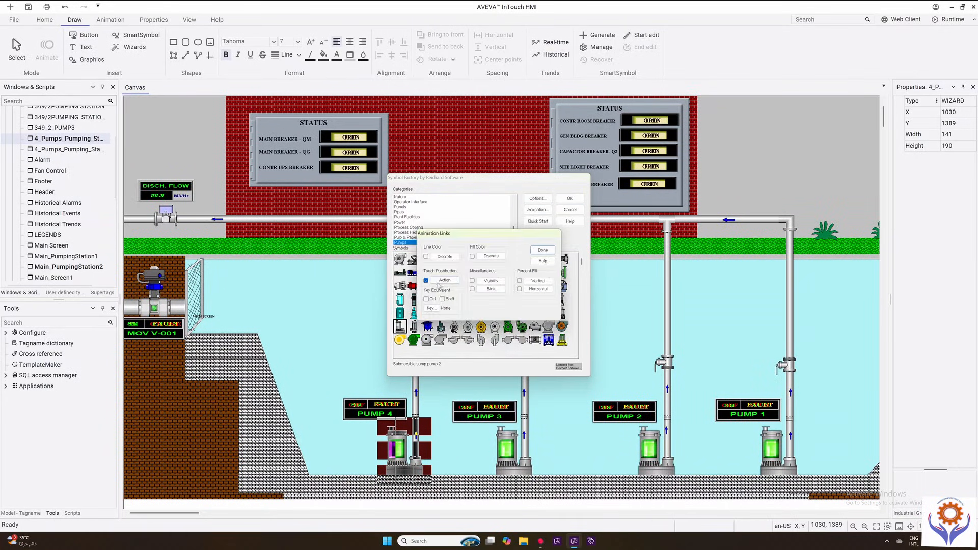
click(442, 280)
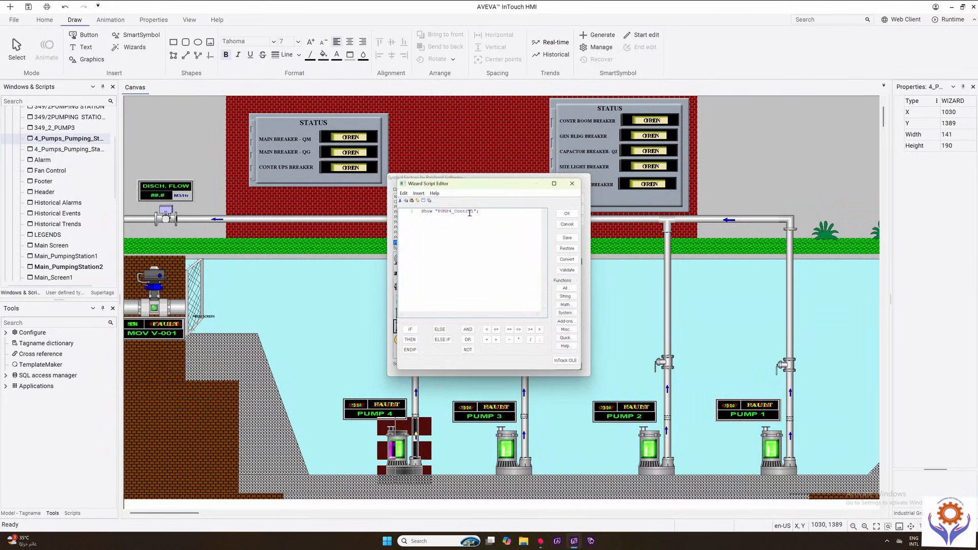
drag(484, 212, 415, 211)
click(437, 222)
click(490, 212)
click(559, 225)
click(544, 251)
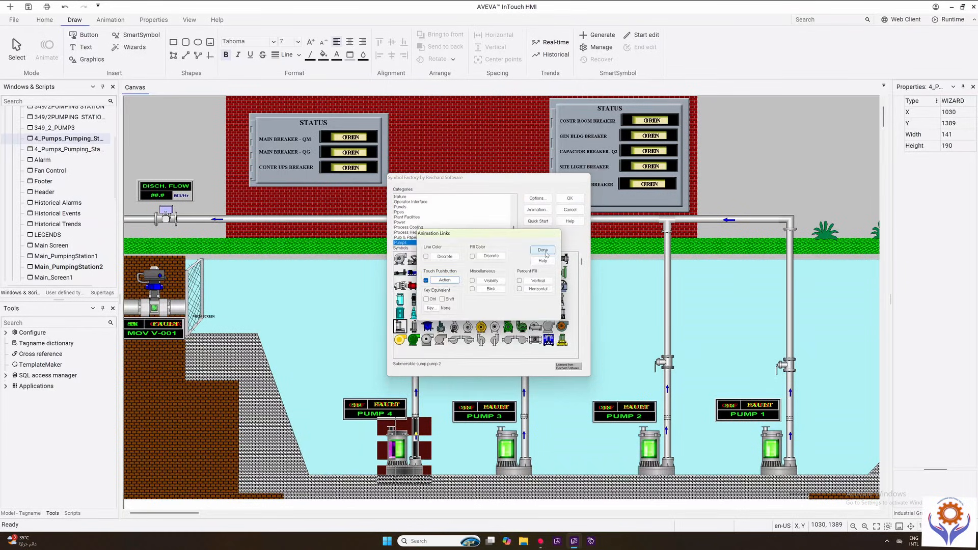
click(545, 252)
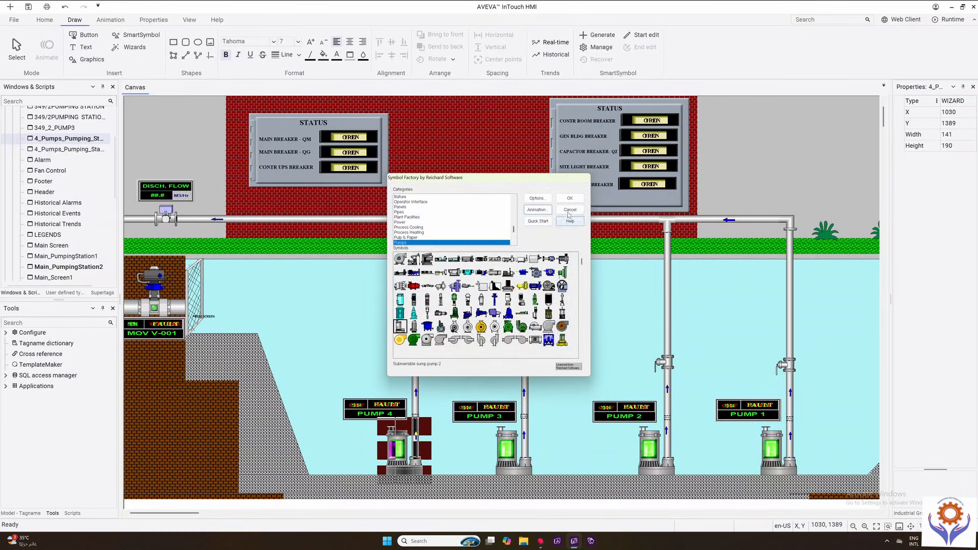
click(570, 210)
- Open the touch pushbutton action script of the leftmost pump symbol in the Main_PumpingStation2 window
double_click(69, 266)
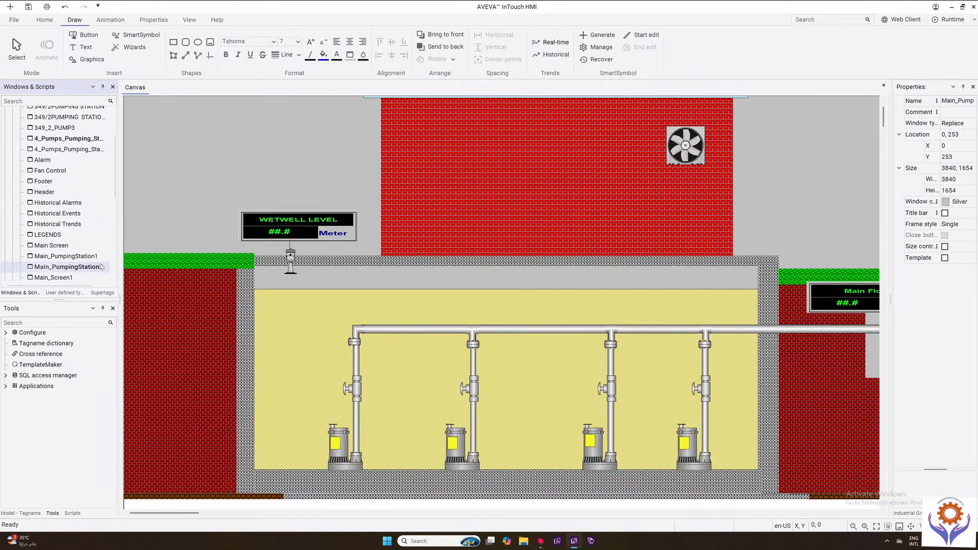
scroll(117, 204, down, 10)
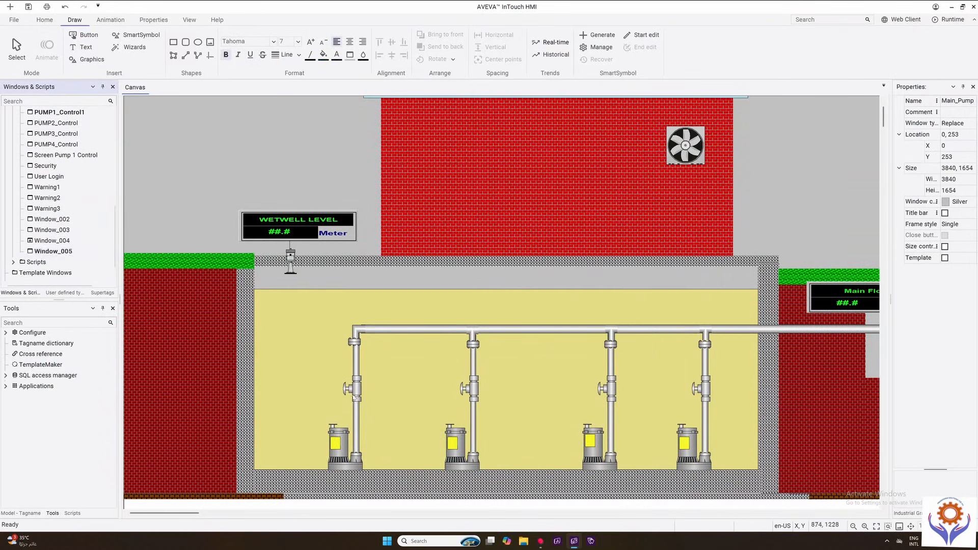
double_click(344, 442)
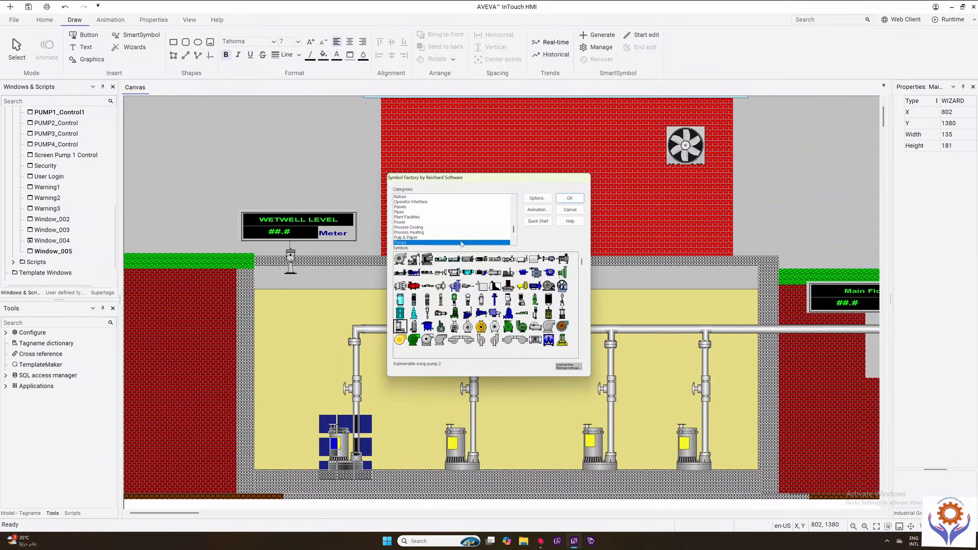
click(539, 210)
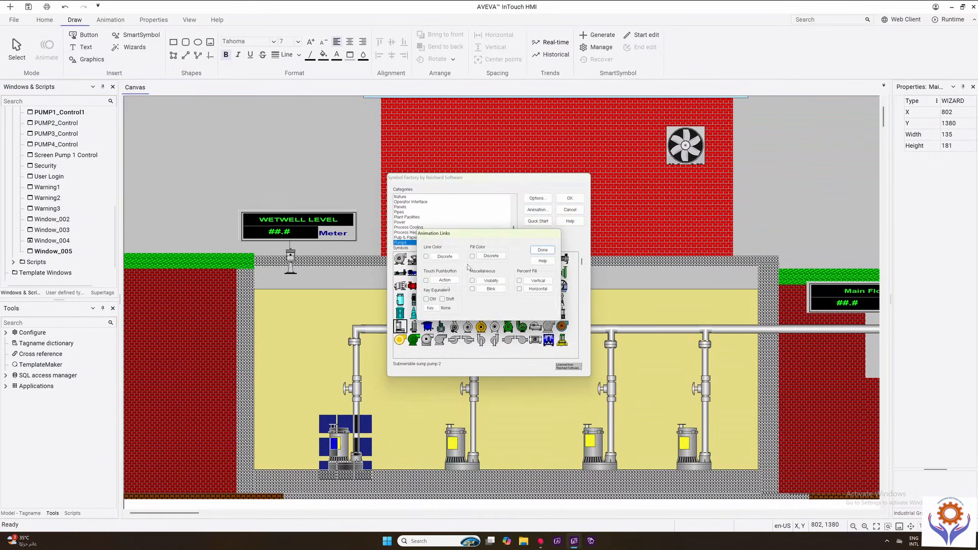
click(444, 281)
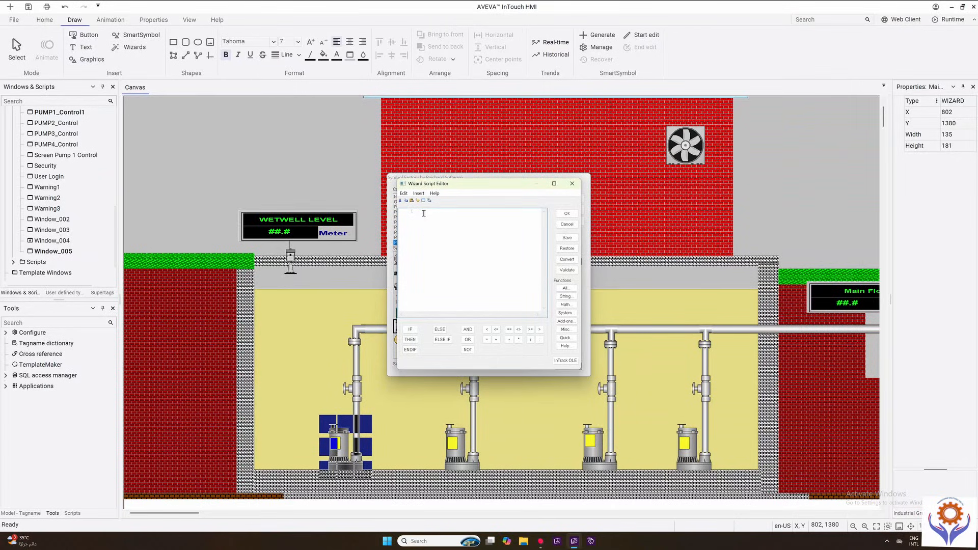
- Write the script Show "Window_005"; for the leftmost pump and apply it to the pump symbol
text(show)
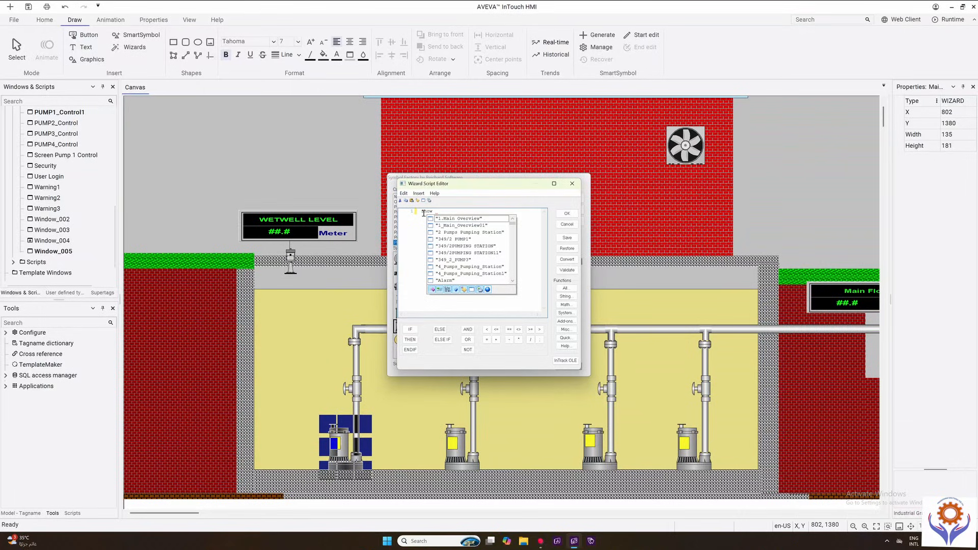
text( "")
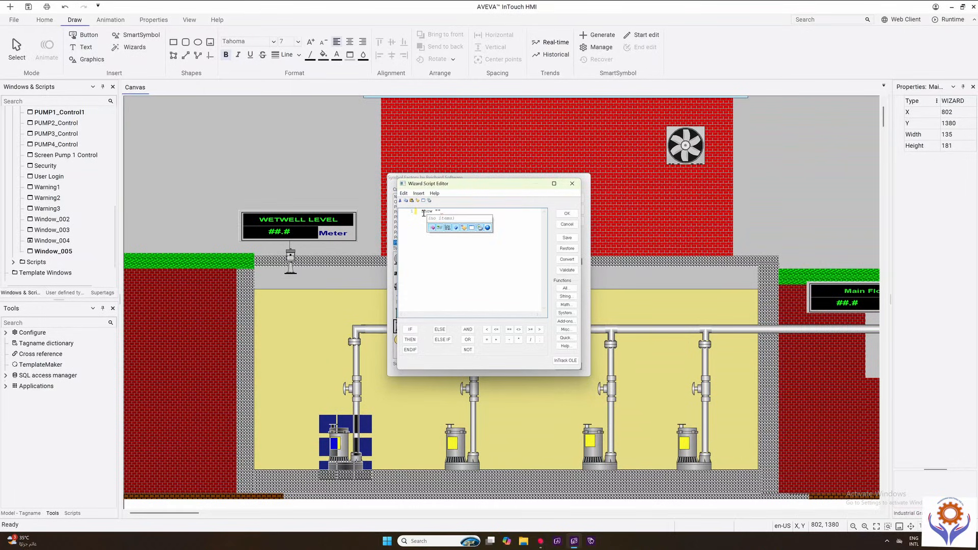
click(438, 210)
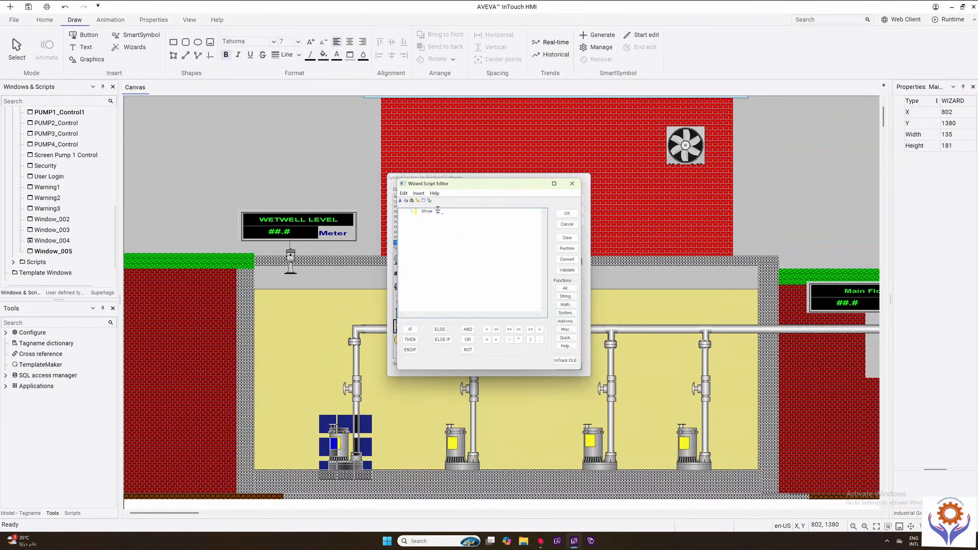
text(Wind)
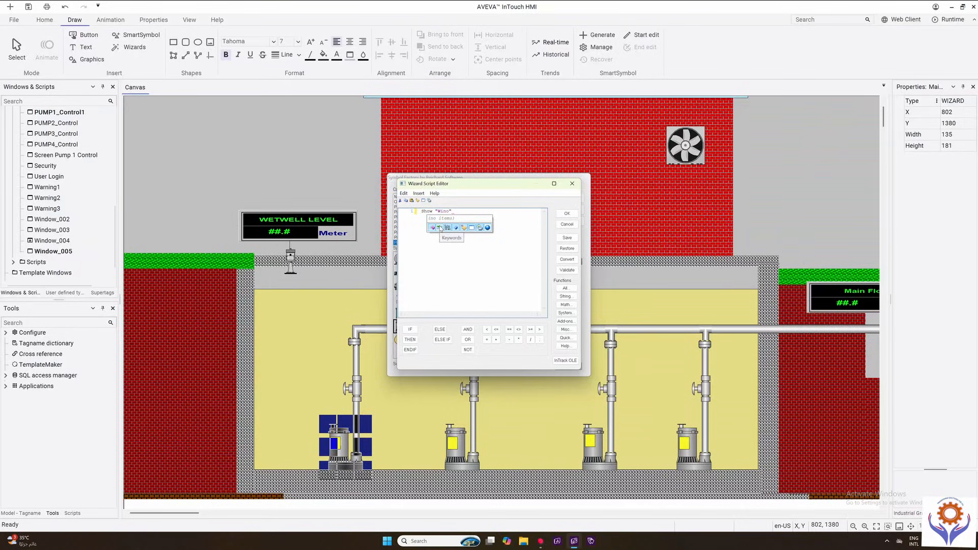
text(ow_005)
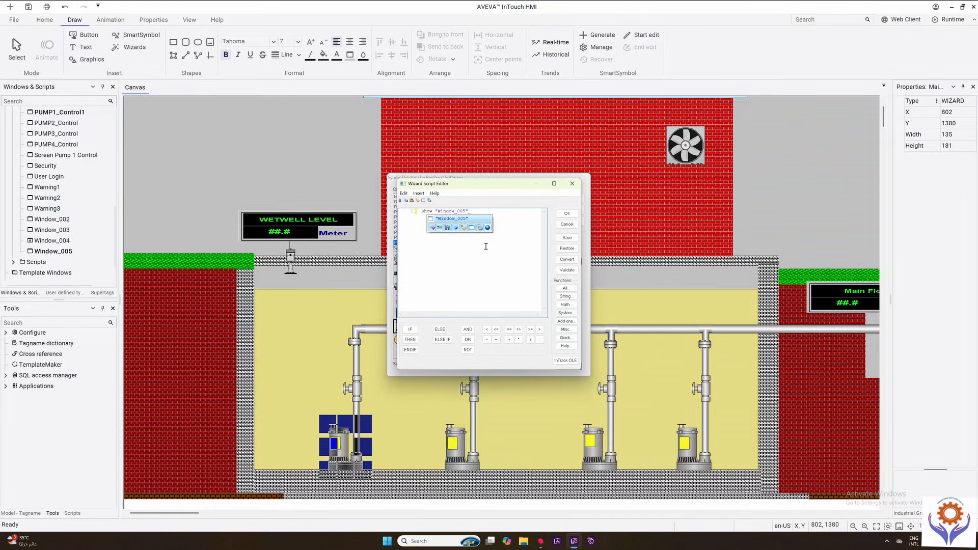
click(503, 225)
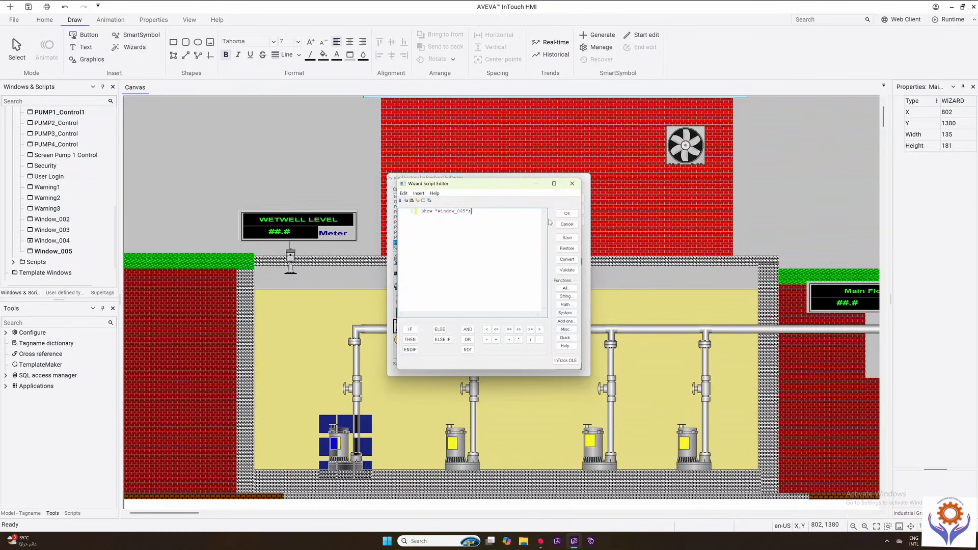
click(566, 213)
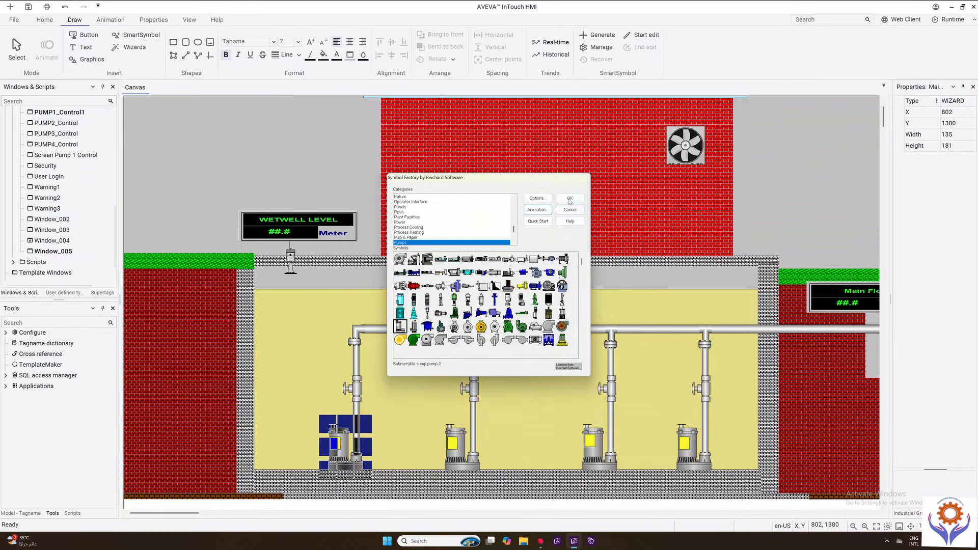
click(570, 199)
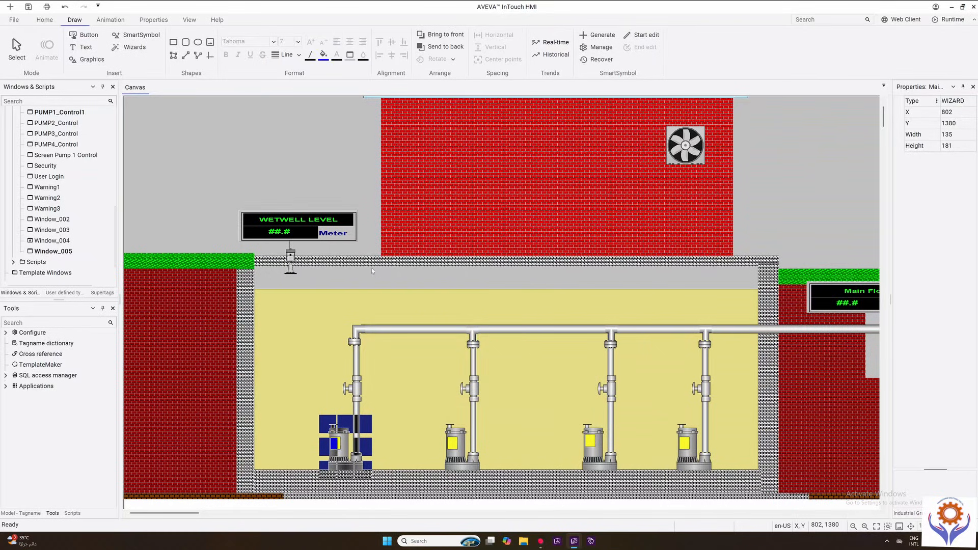
click(358, 190)
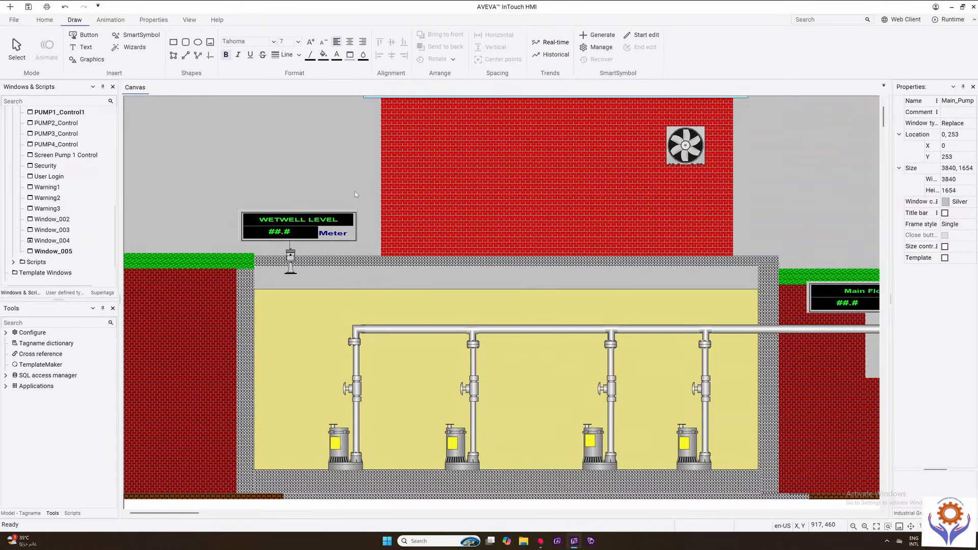
- Save the Pump 1 Control popup Window_005 under the new name Window_006
click(67, 253)
right_click(67, 255)
click(87, 296)
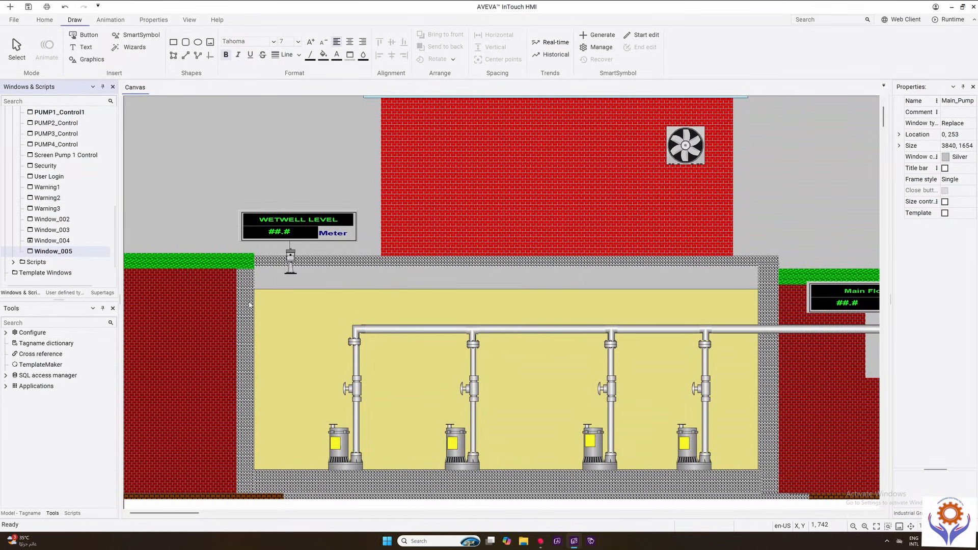
drag(473, 282, 508, 281)
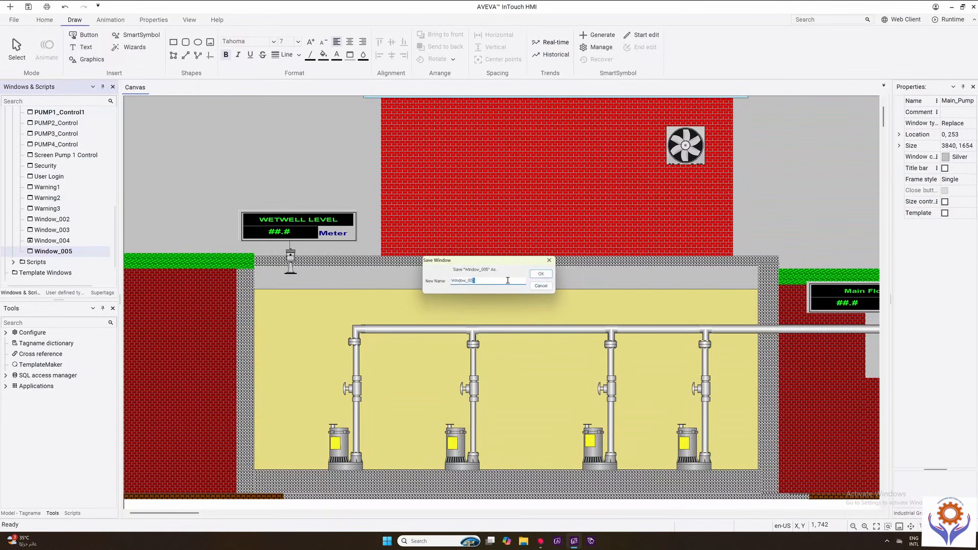
text(6)
click(542, 274)
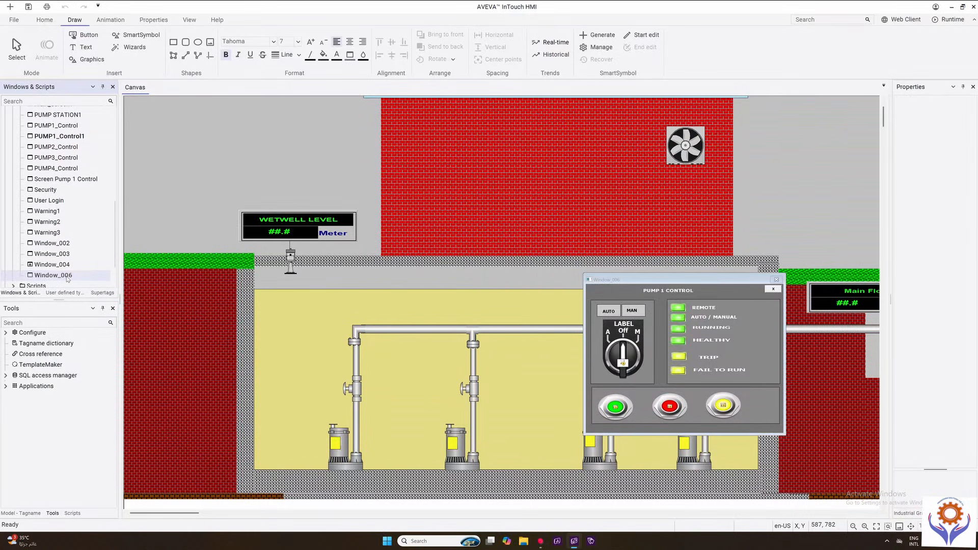
- Save Window_006 as Window_005 so both popup windows exist in the project
right_click(56, 277)
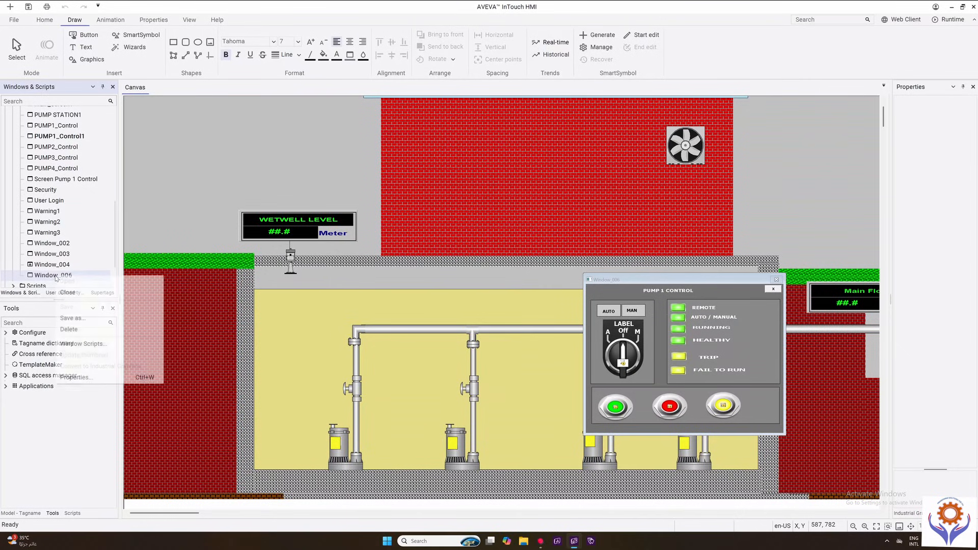
click(77, 319)
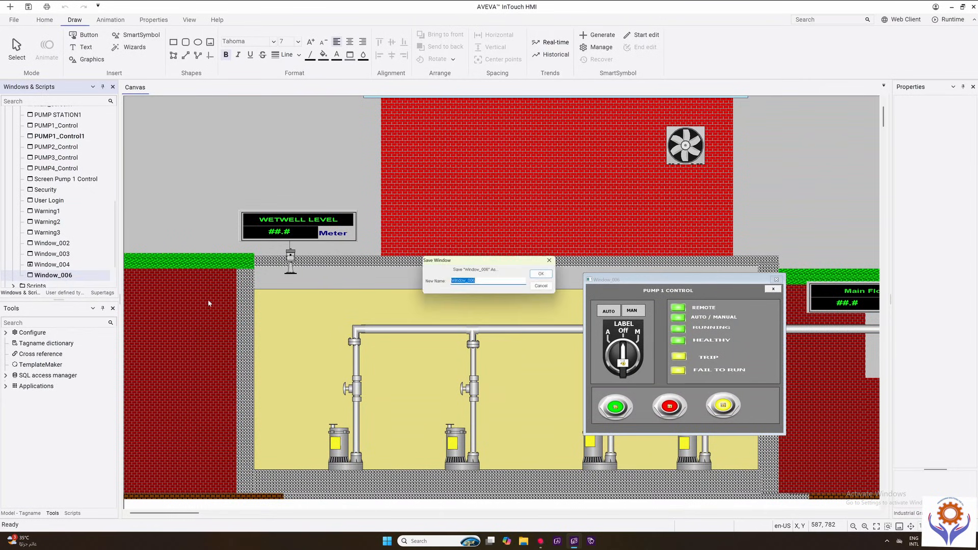
click(474, 281)
click(541, 274)
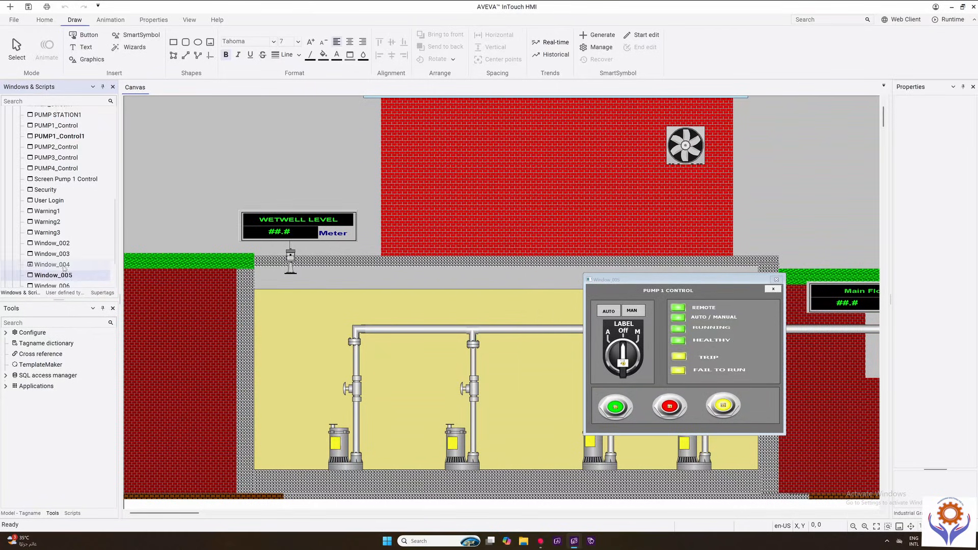
- Delete Window_004 from the project's window list
drag(114, 263, 114, 277)
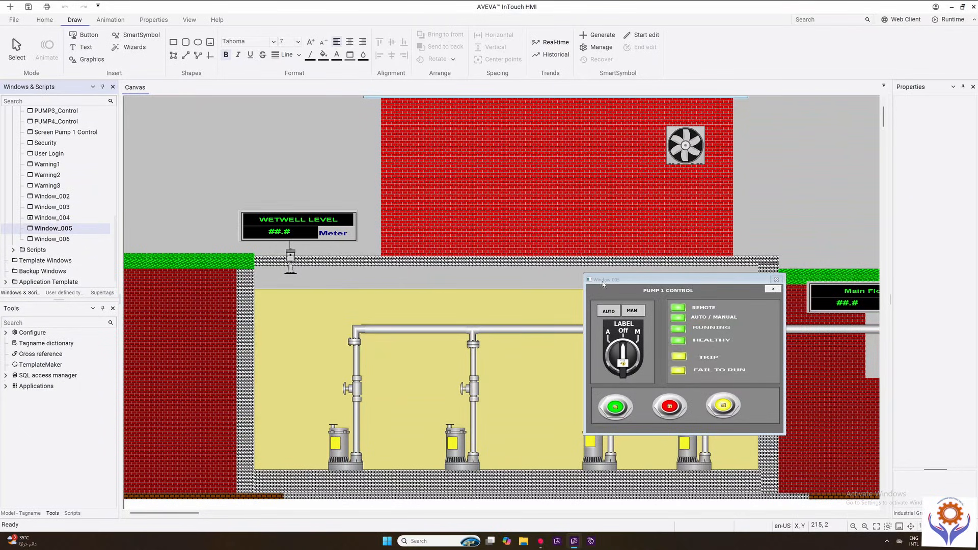
click(68, 240)
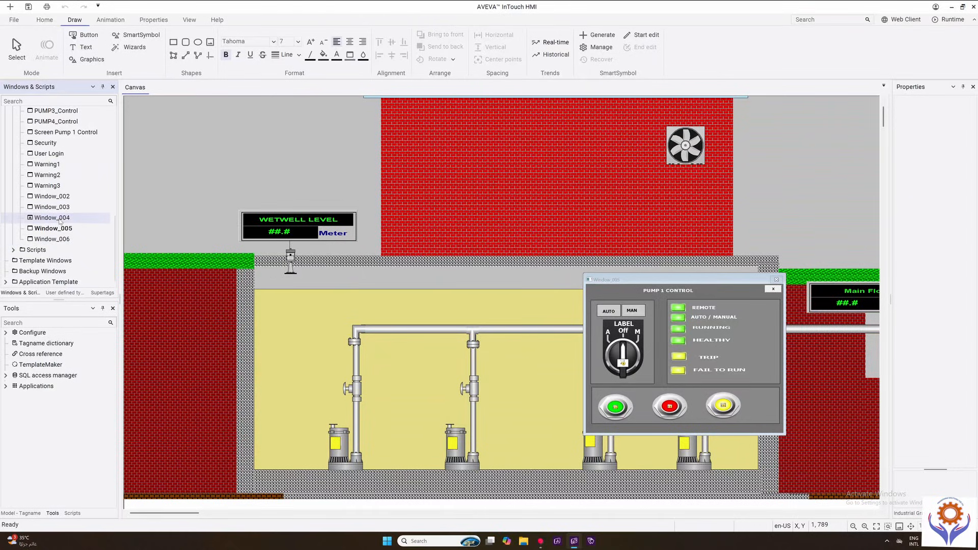
right_click(62, 218)
click(97, 275)
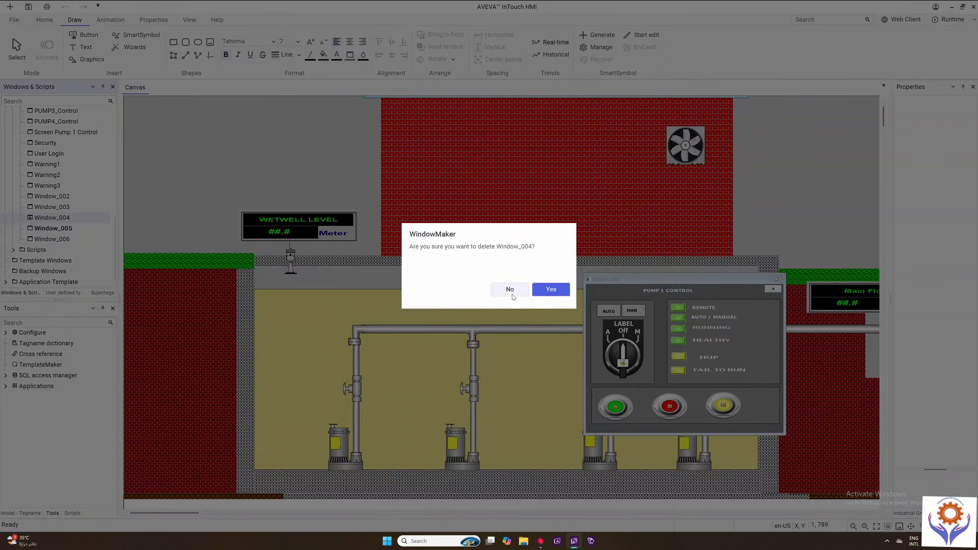
click(550, 290)
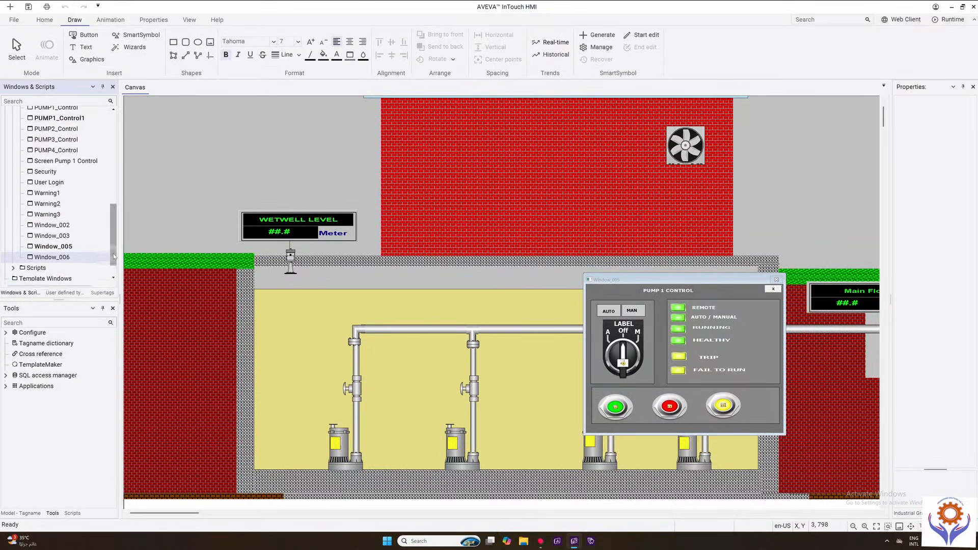
- Open Window_003, Window_005, Window_006 and Window_002 in turn to check their contents
scroll(101, 247, down, 1)
double_click(52, 233)
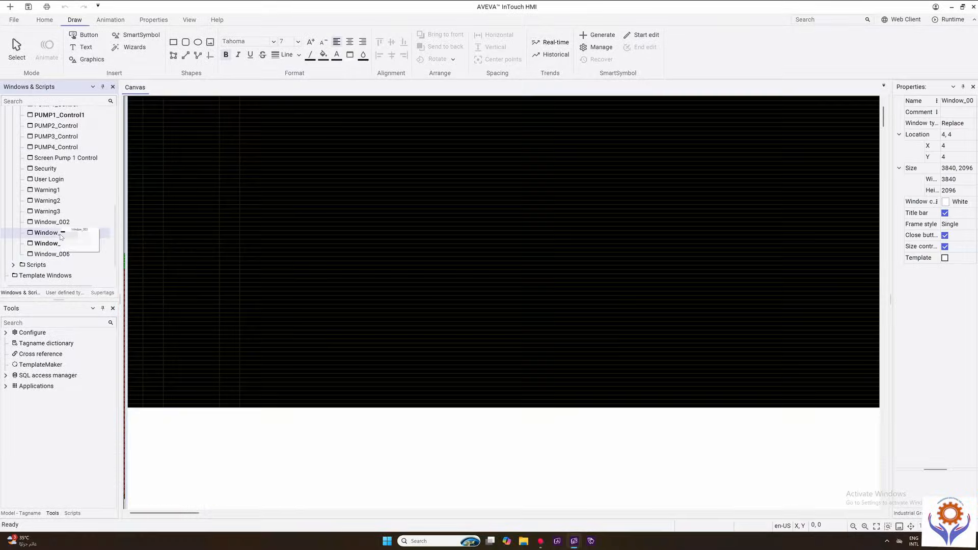
double_click(56, 243)
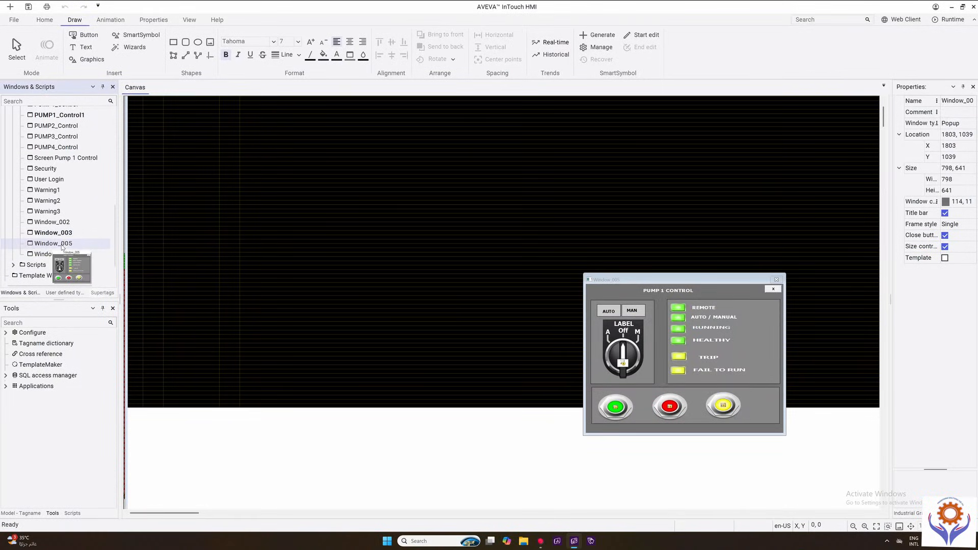
double_click(53, 254)
double_click(52, 222)
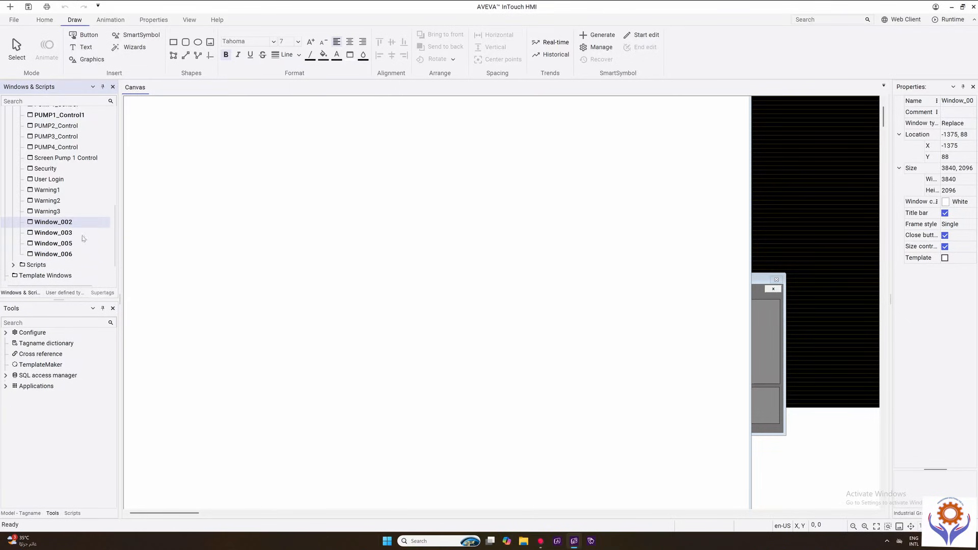
- Bring Main_PumpingStation2 back onto the canvas and view the PUMP1_Control1 popup over it
scroll(115, 194, up, 3)
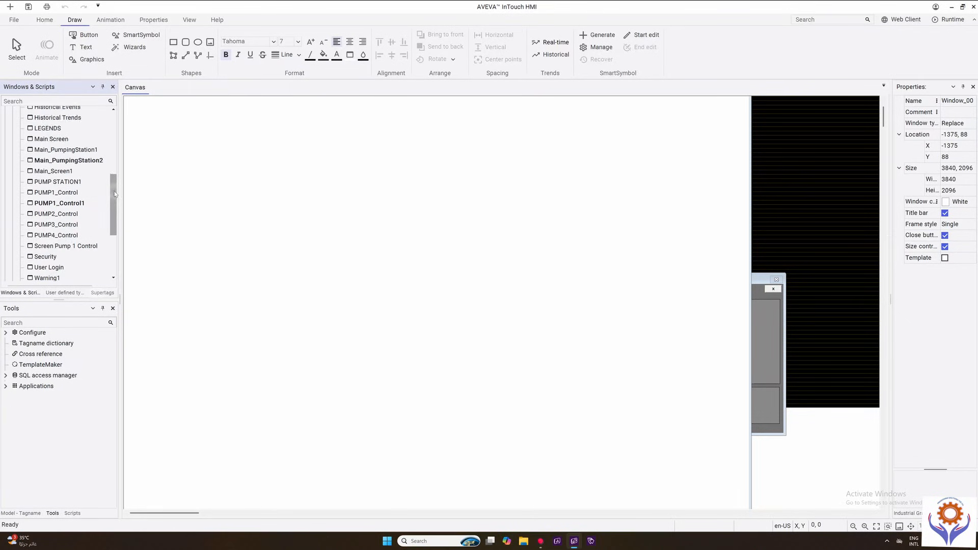
double_click(86, 161)
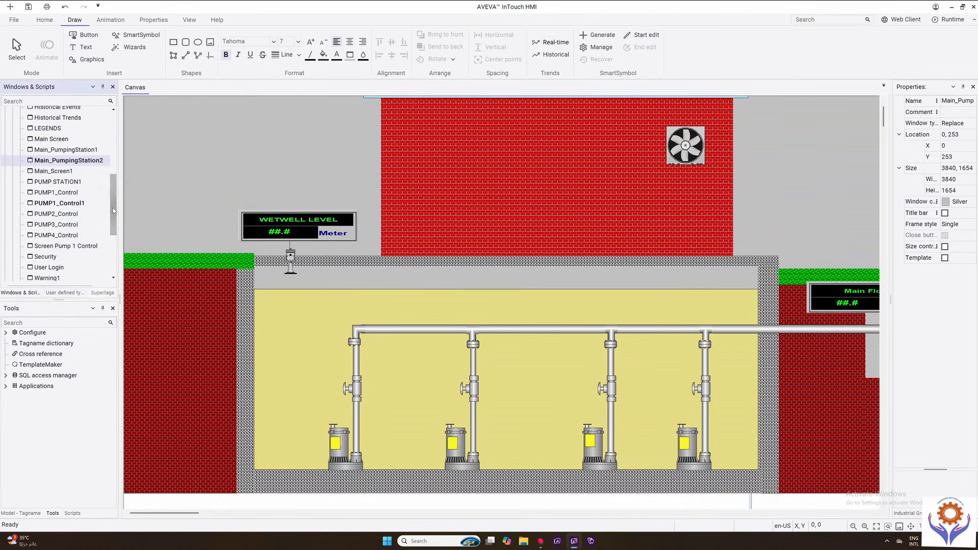
scroll(110, 224, down, 2)
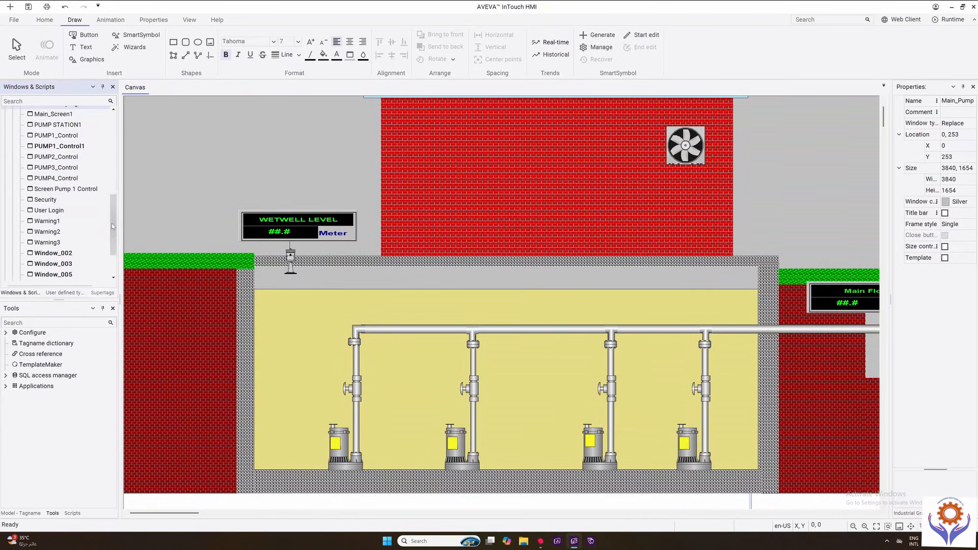
double_click(76, 146)
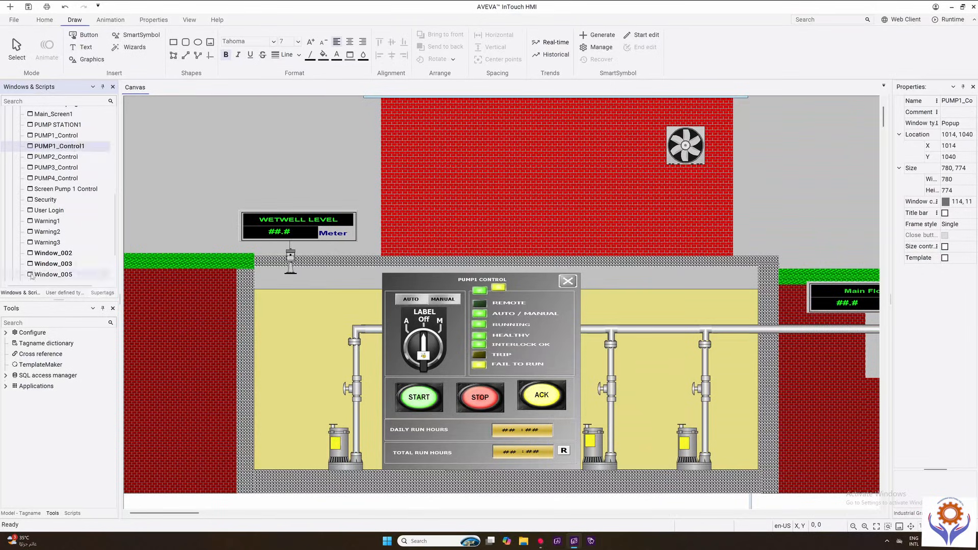
double_click(53, 263)
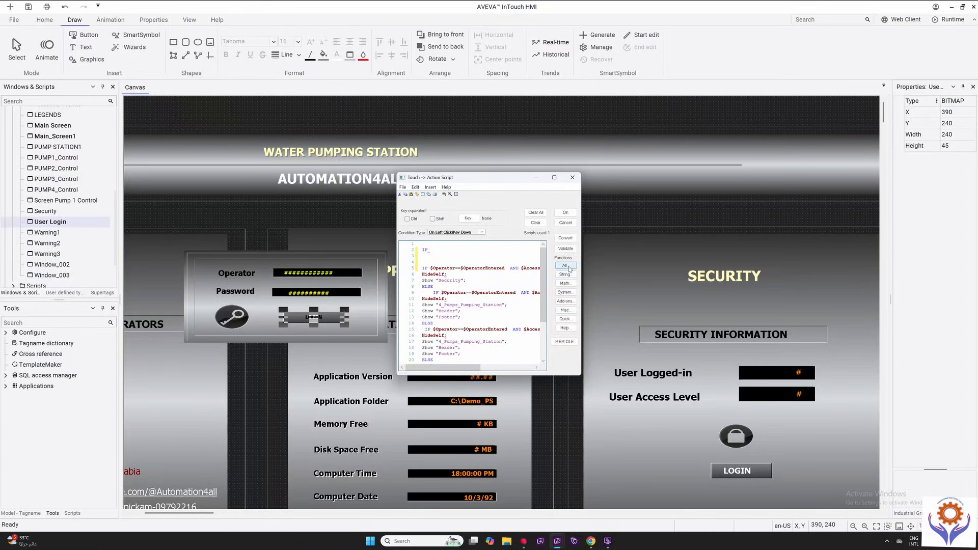
- Browse the full function list from the User Login window's login button script, and leave it without inserting a function
click(565, 266)
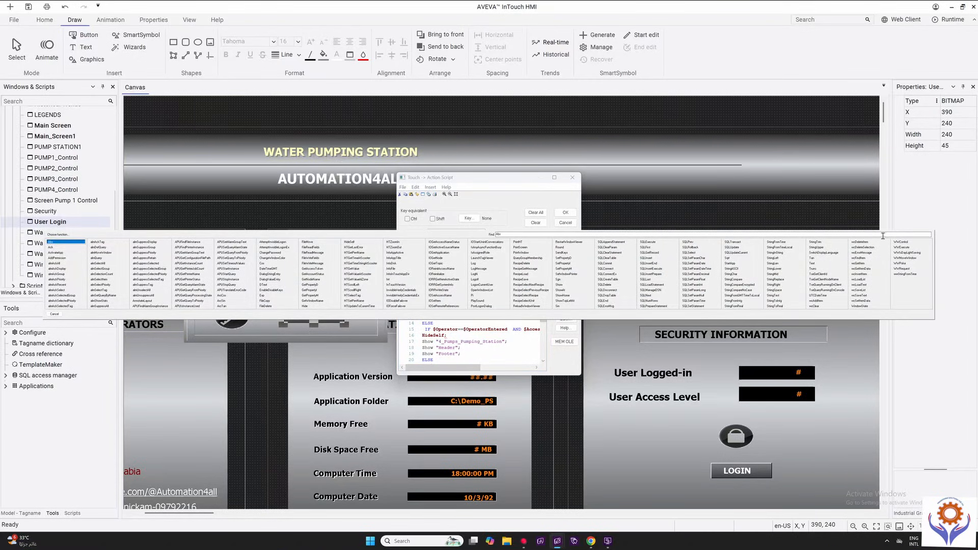
click(55, 313)
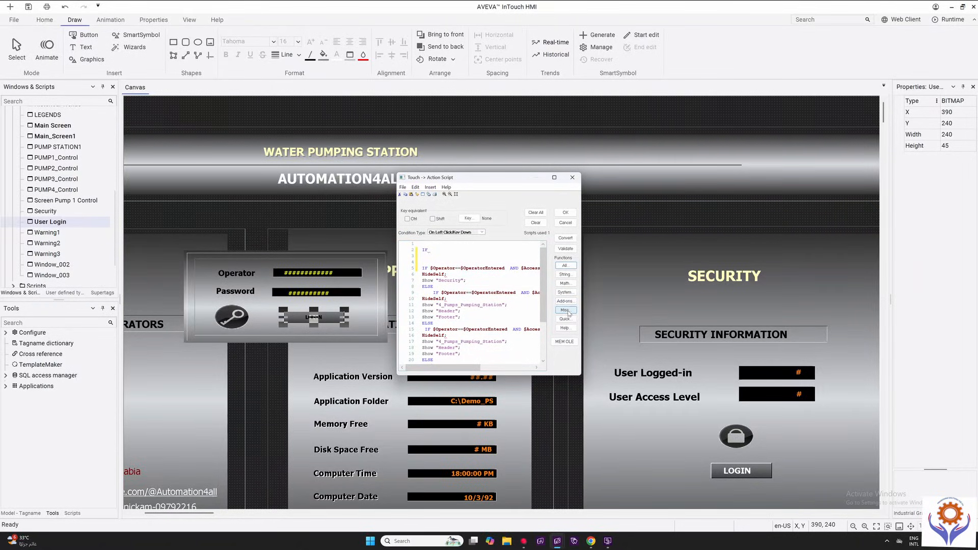
click(564, 342)
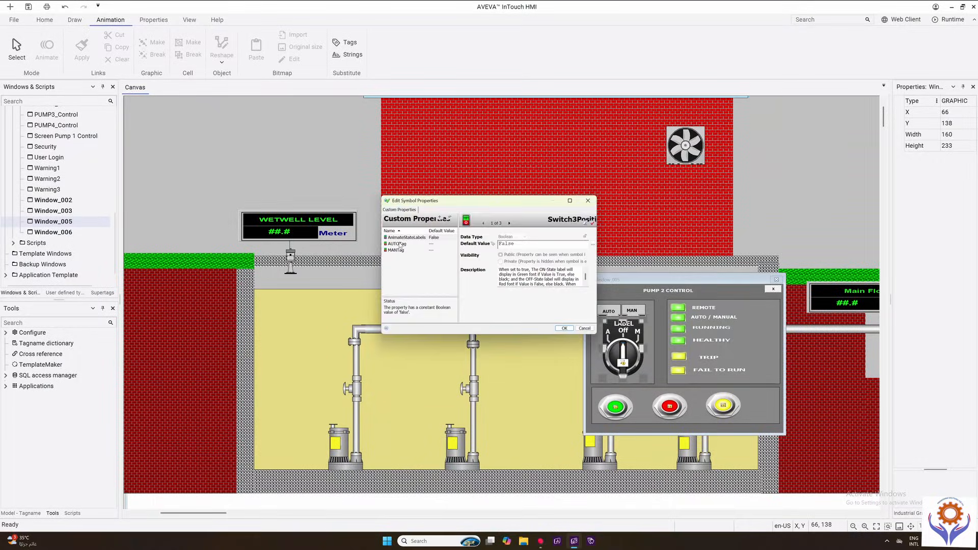
- Link the AUTOTag property of the Pump 2 popup's three-position switch to the Pump2_SAuto tag
click(400, 244)
click(400, 250)
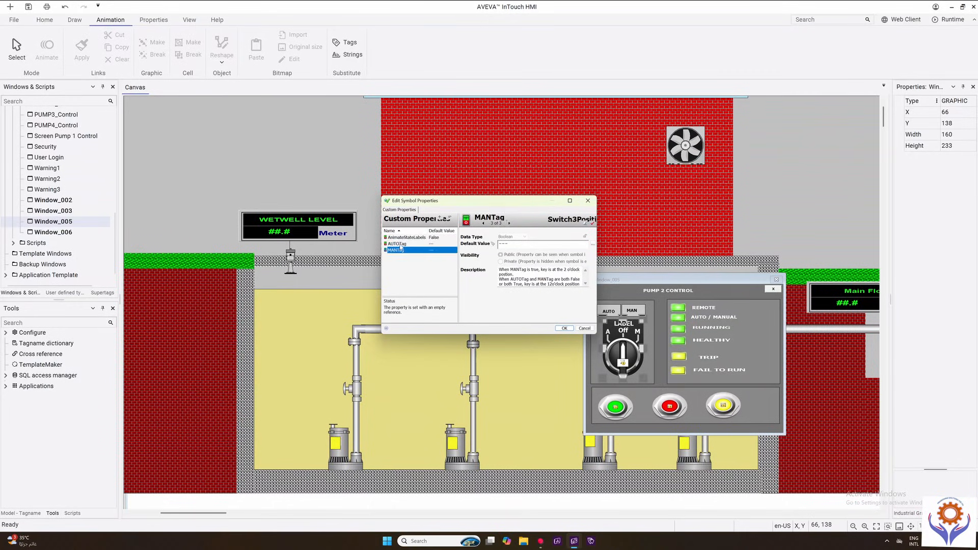
click(400, 244)
double_click(511, 244)
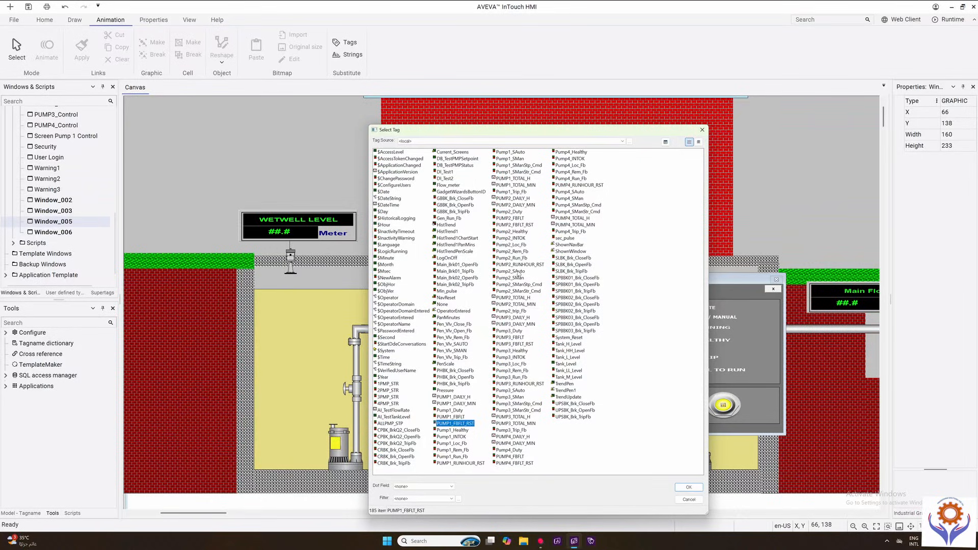
double_click(518, 271)
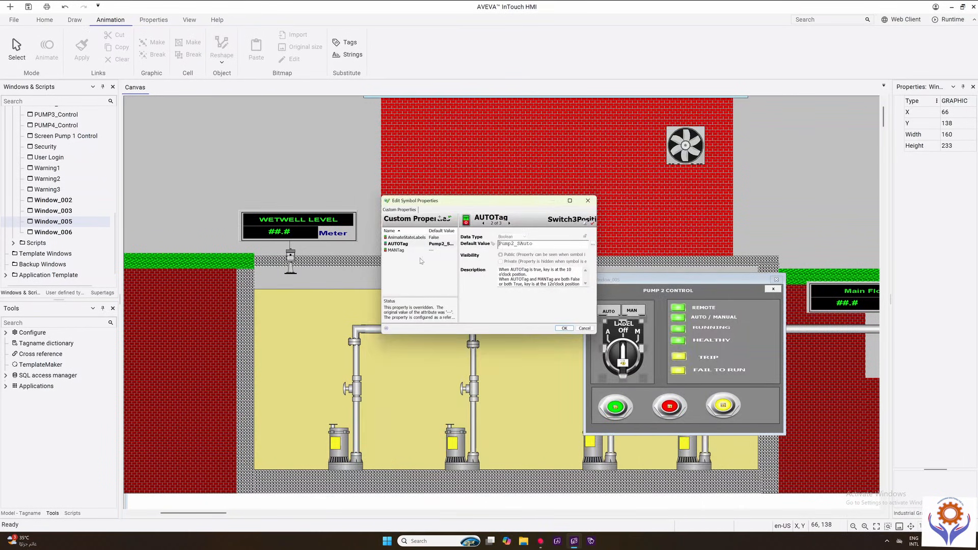
- Link the switch's MANTag property to Pump2_SMan and apply the symbol properties
click(401, 250)
click(507, 245)
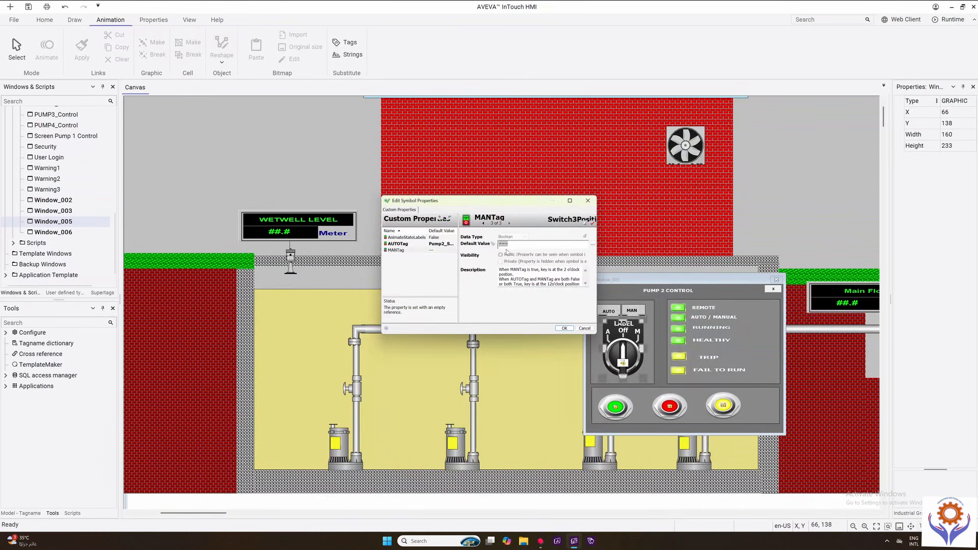
double_click(504, 245)
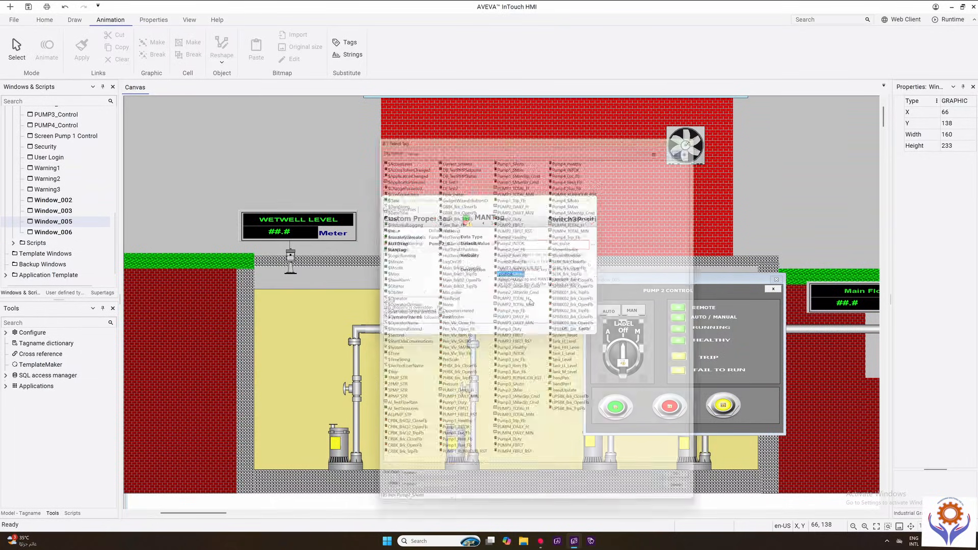
double_click(515, 278)
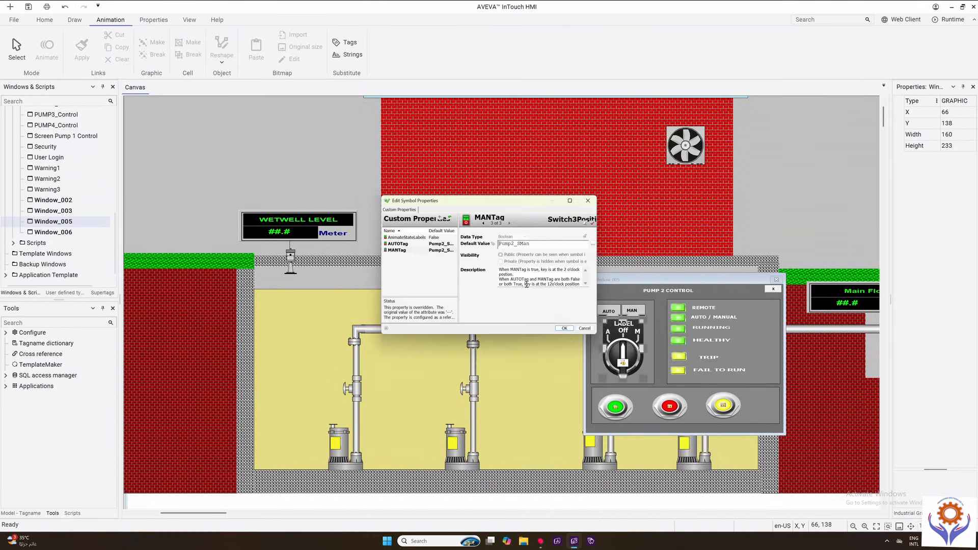
click(564, 328)
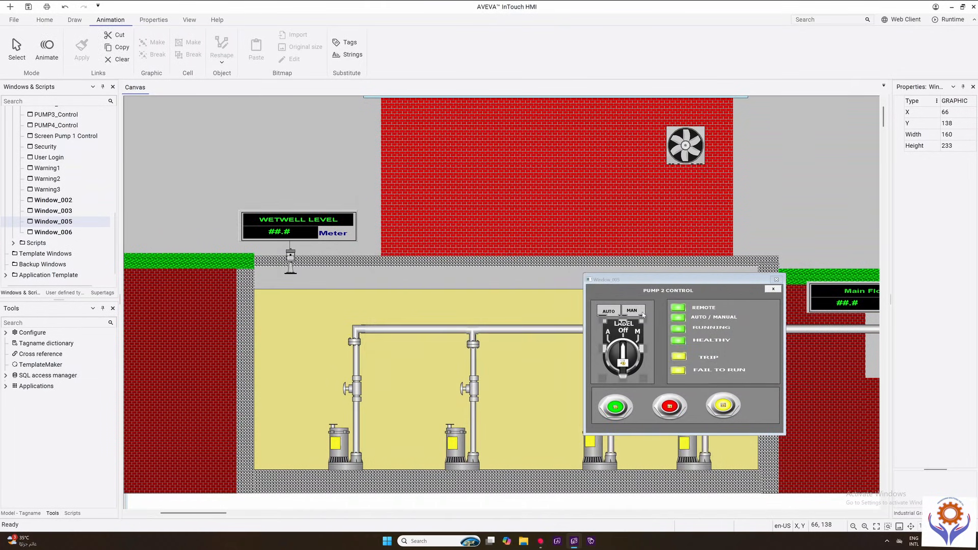
- Check the touch action script of the Pump 2 popup's close button and leave it without changes
double_click(773, 289)
click(425, 304)
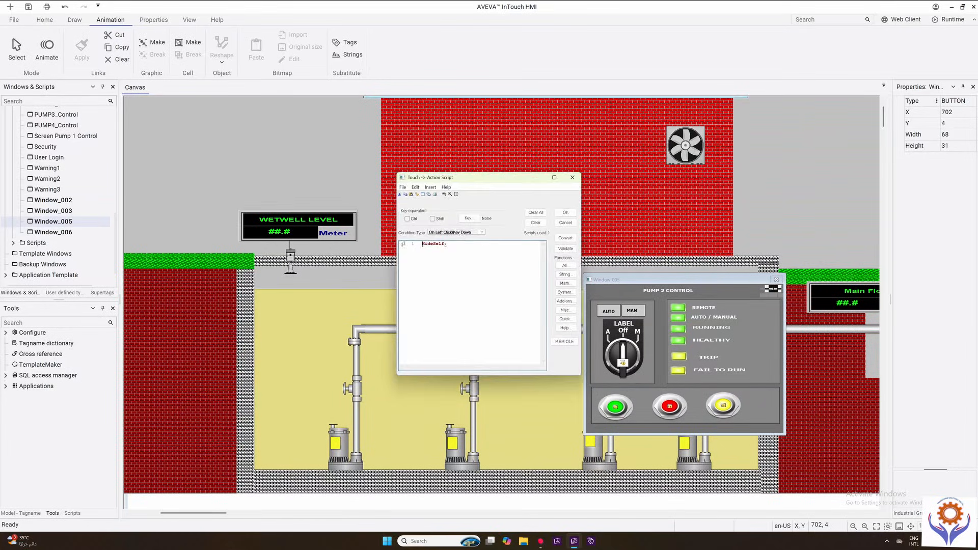
click(565, 223)
click(561, 191)
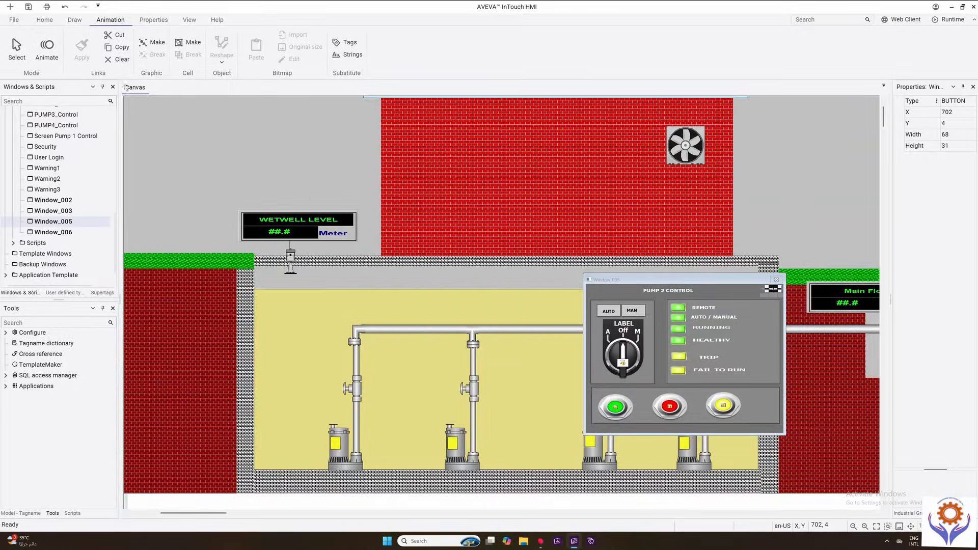
- Save the Main_PumpingStation2, PUMP1_Control1 and Window_005 windows
click(28, 7)
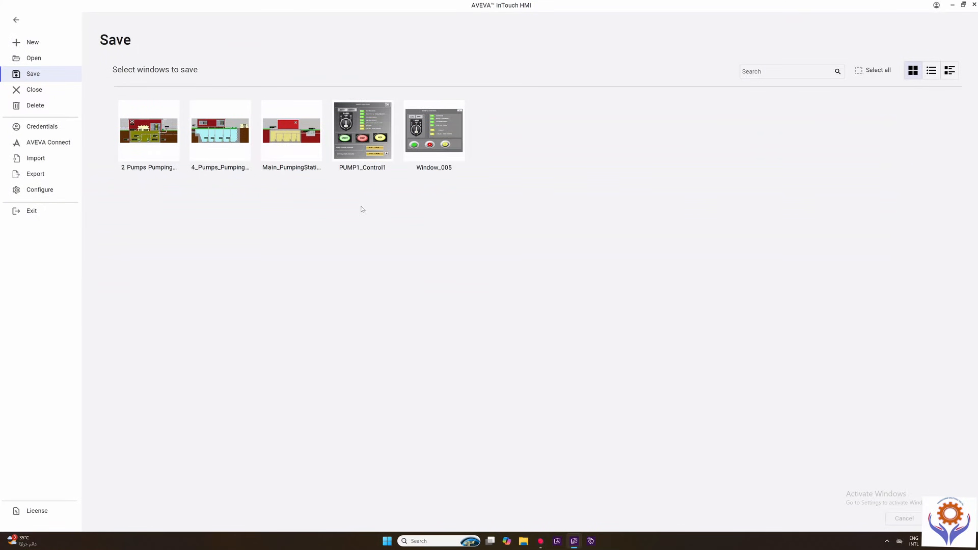
click(423, 154)
click(294, 150)
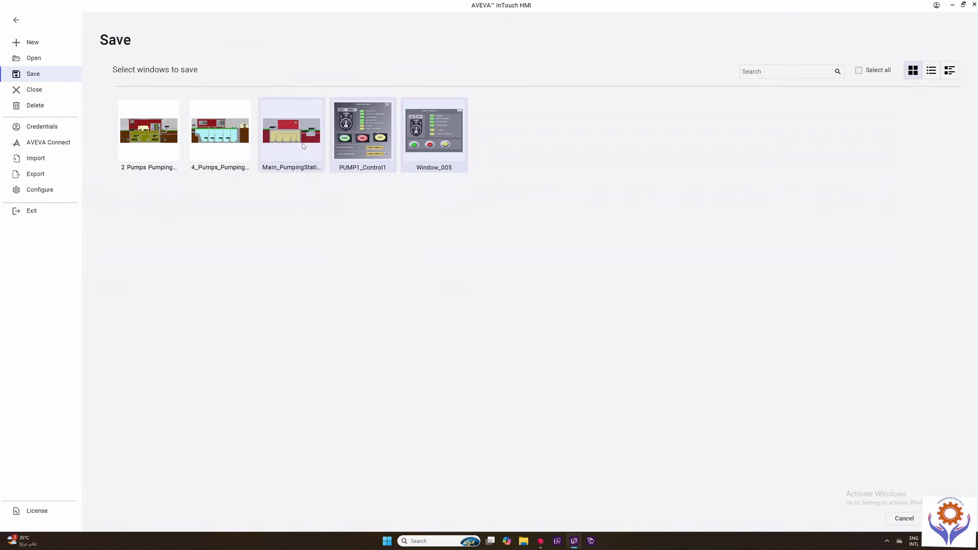
click(944, 519)
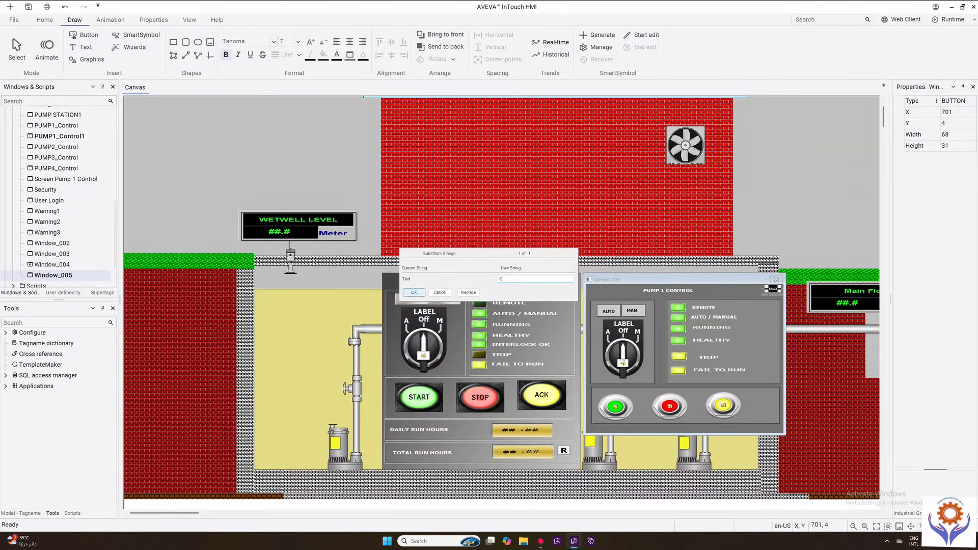
- Set the text of the Pump 1 Control popup's close button to X
click(415, 293)
click(759, 302)
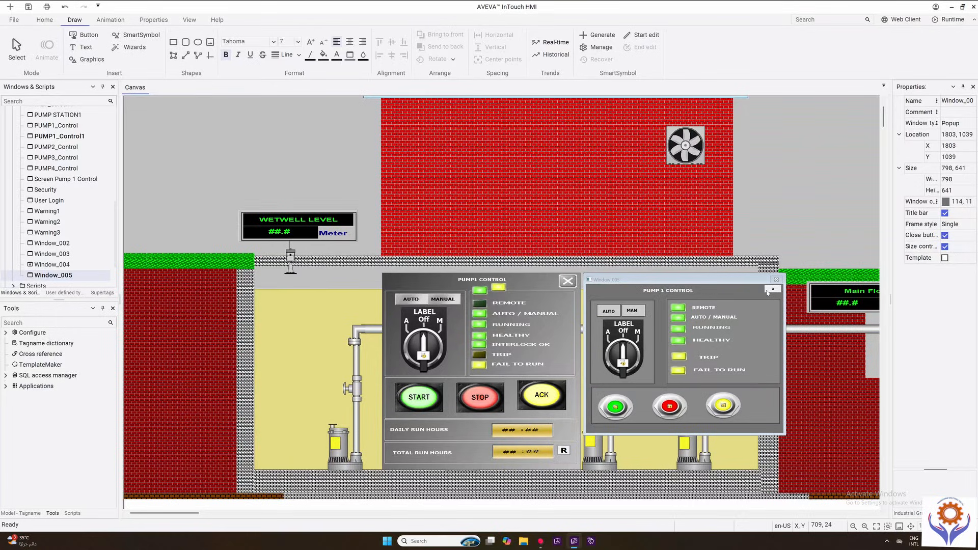
click(768, 292)
- Give the first pump in Main_PumpingStation2 a touch script that runs Show "Window_005";
double_click(341, 443)
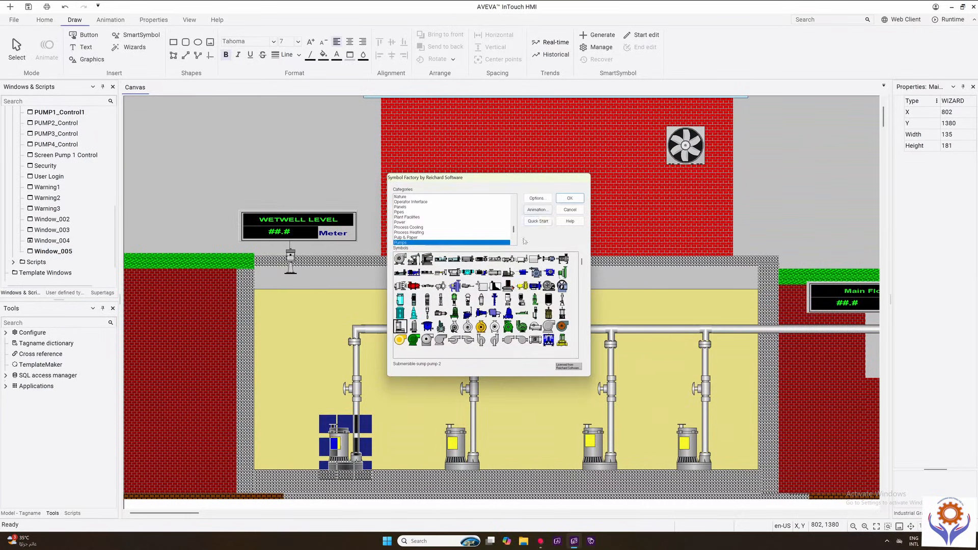
click(537, 210)
click(445, 280)
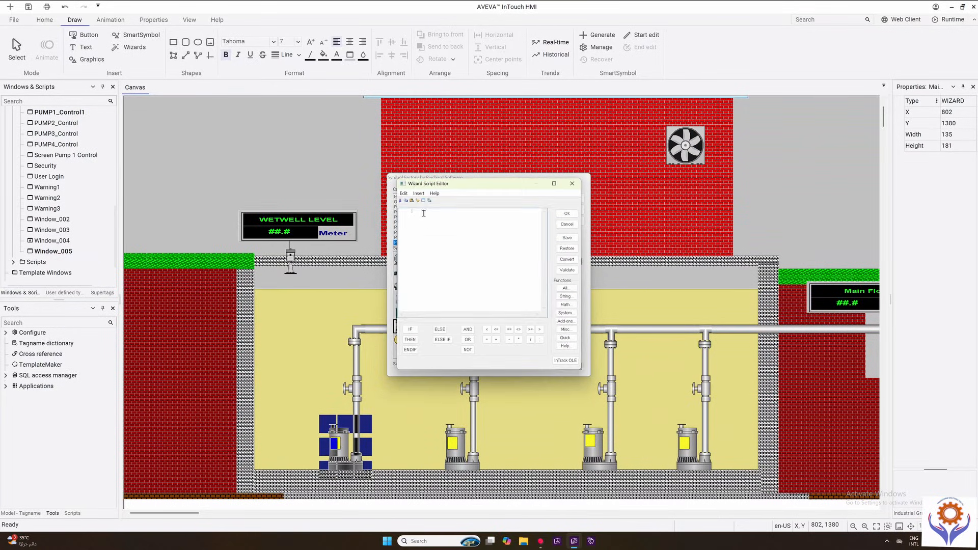
text(show )
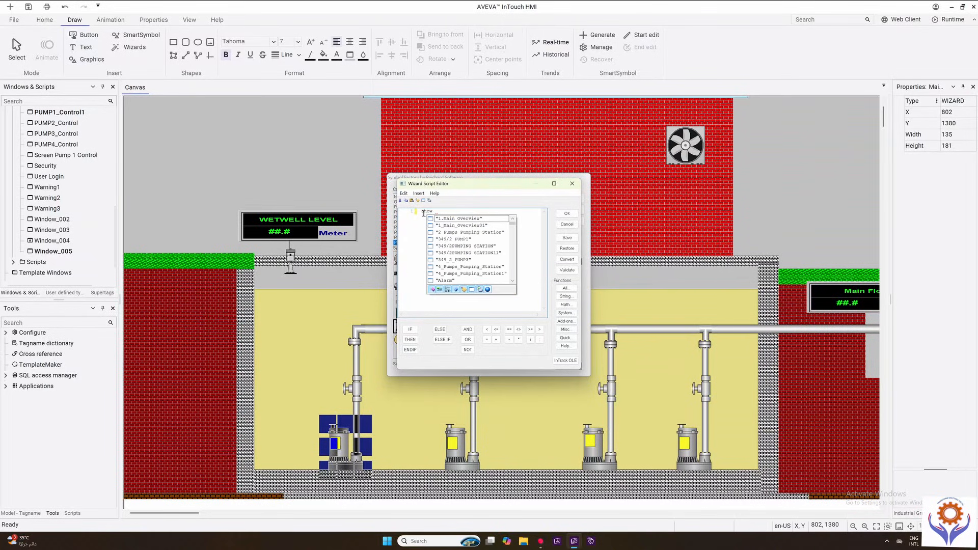
text("W)
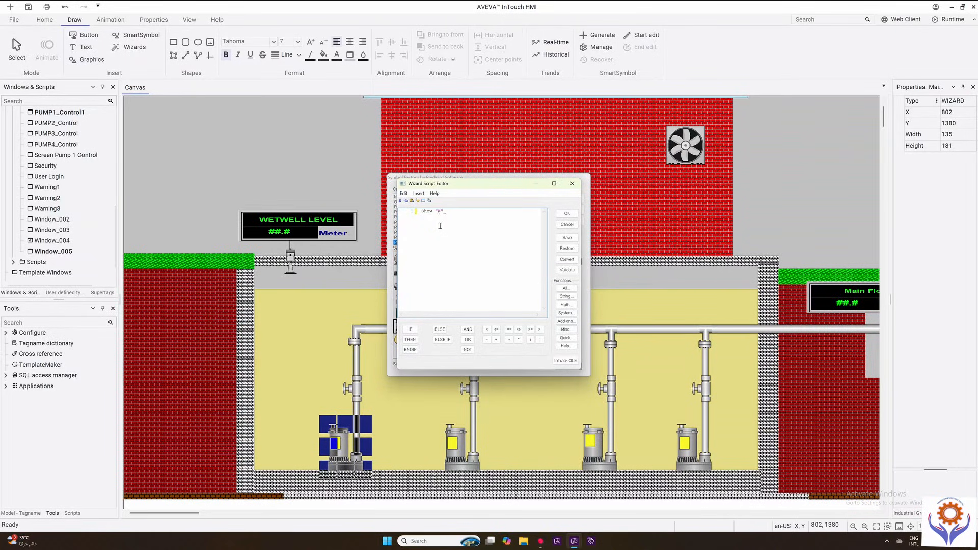
text(ino)
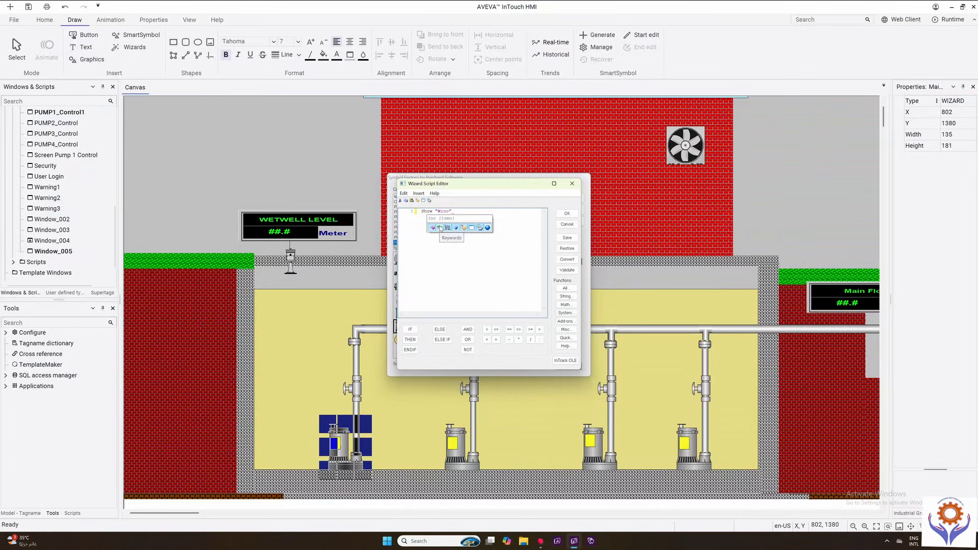
text(ow"_005)
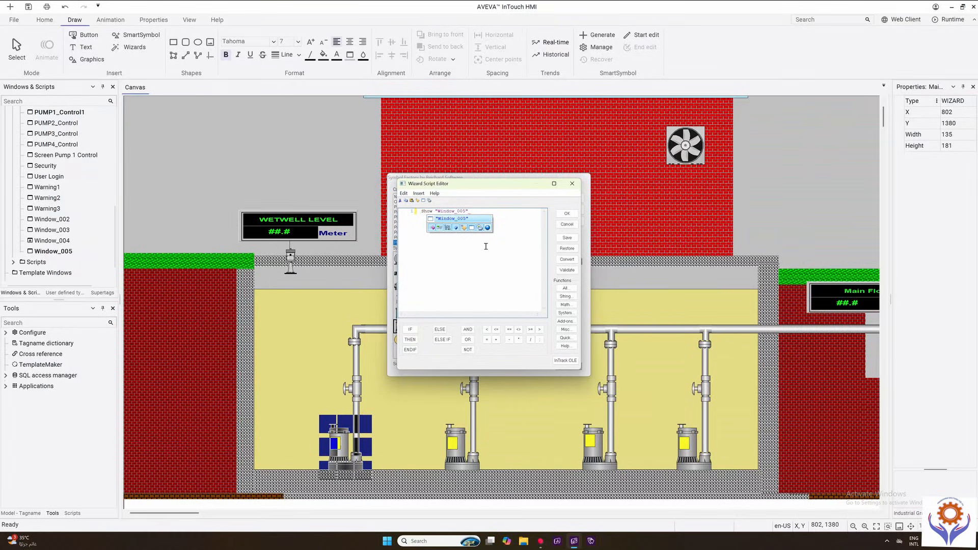
click(502, 223)
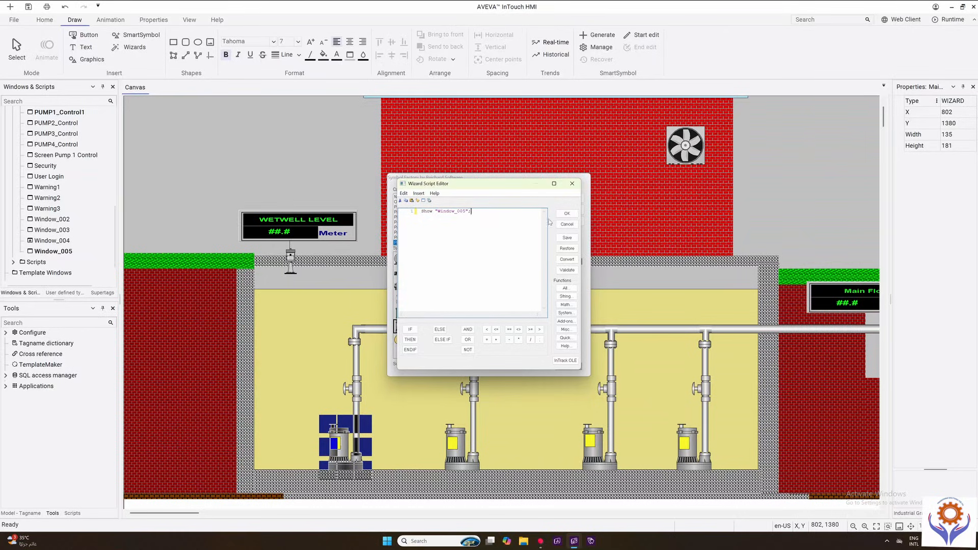
click(567, 214)
click(360, 192)
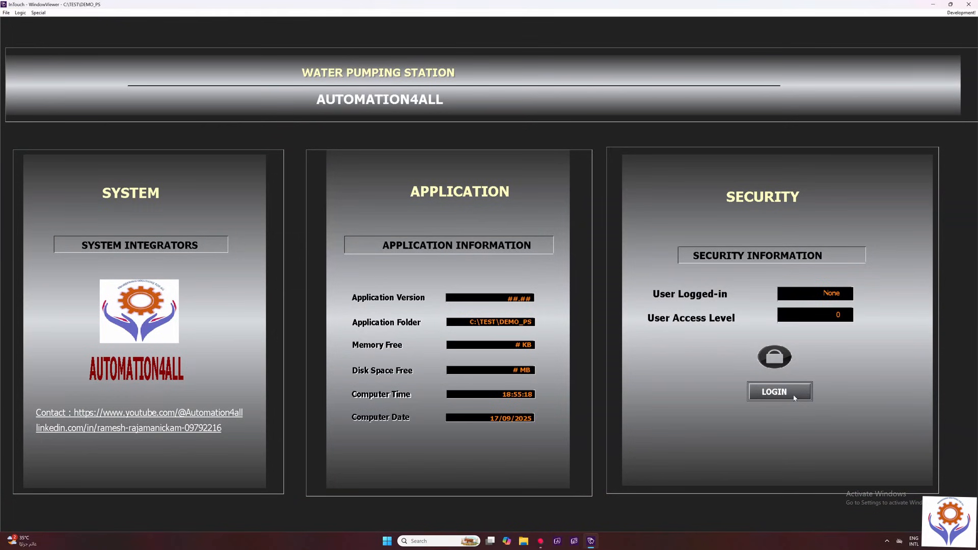
- In WindowViewer, log in, open the control popup from the first pump and move it over the red building
click(795, 398)
click(349, 193)
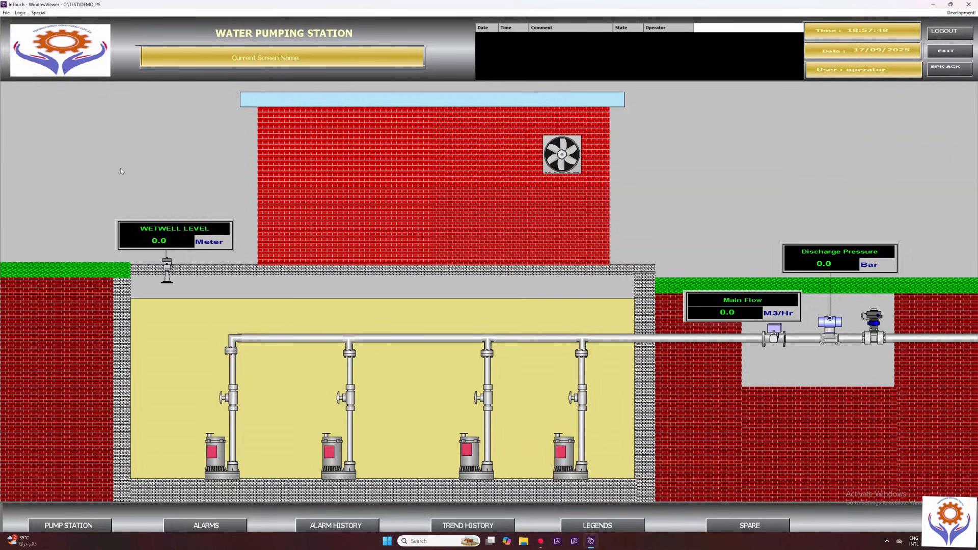
click(219, 454)
drag(621, 279, 346, 176)
- Test the popup's selector switch by turning it between its auto, off and manual positions
click(314, 219)
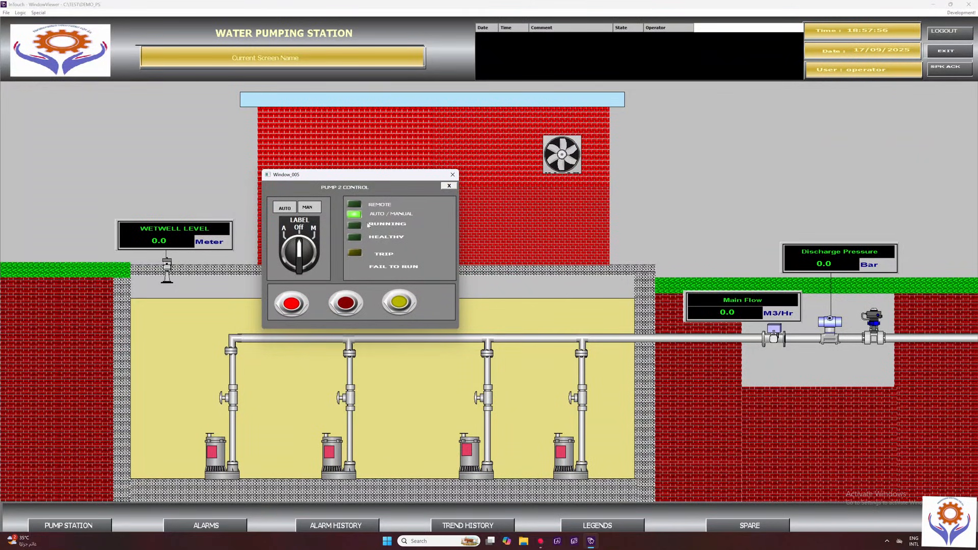
click(287, 236)
click(314, 239)
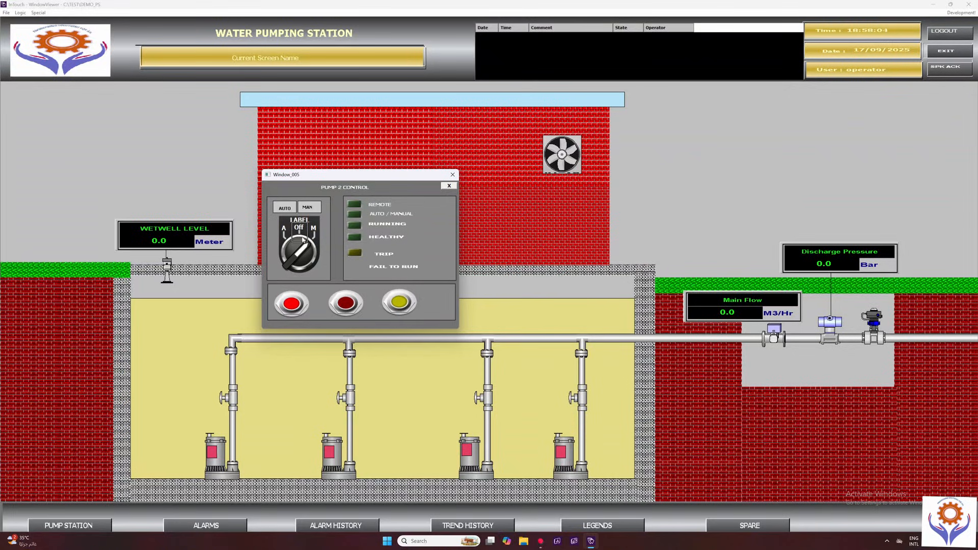
click(286, 238)
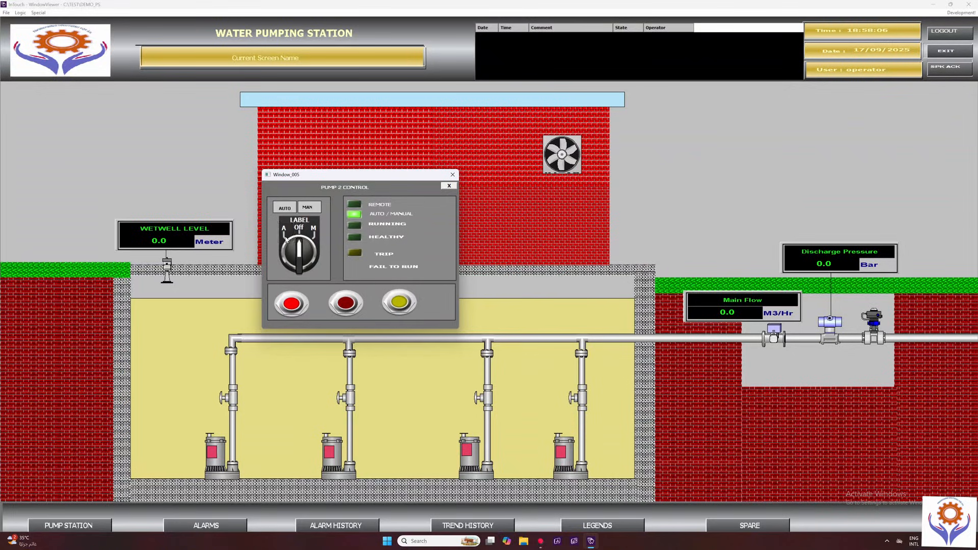